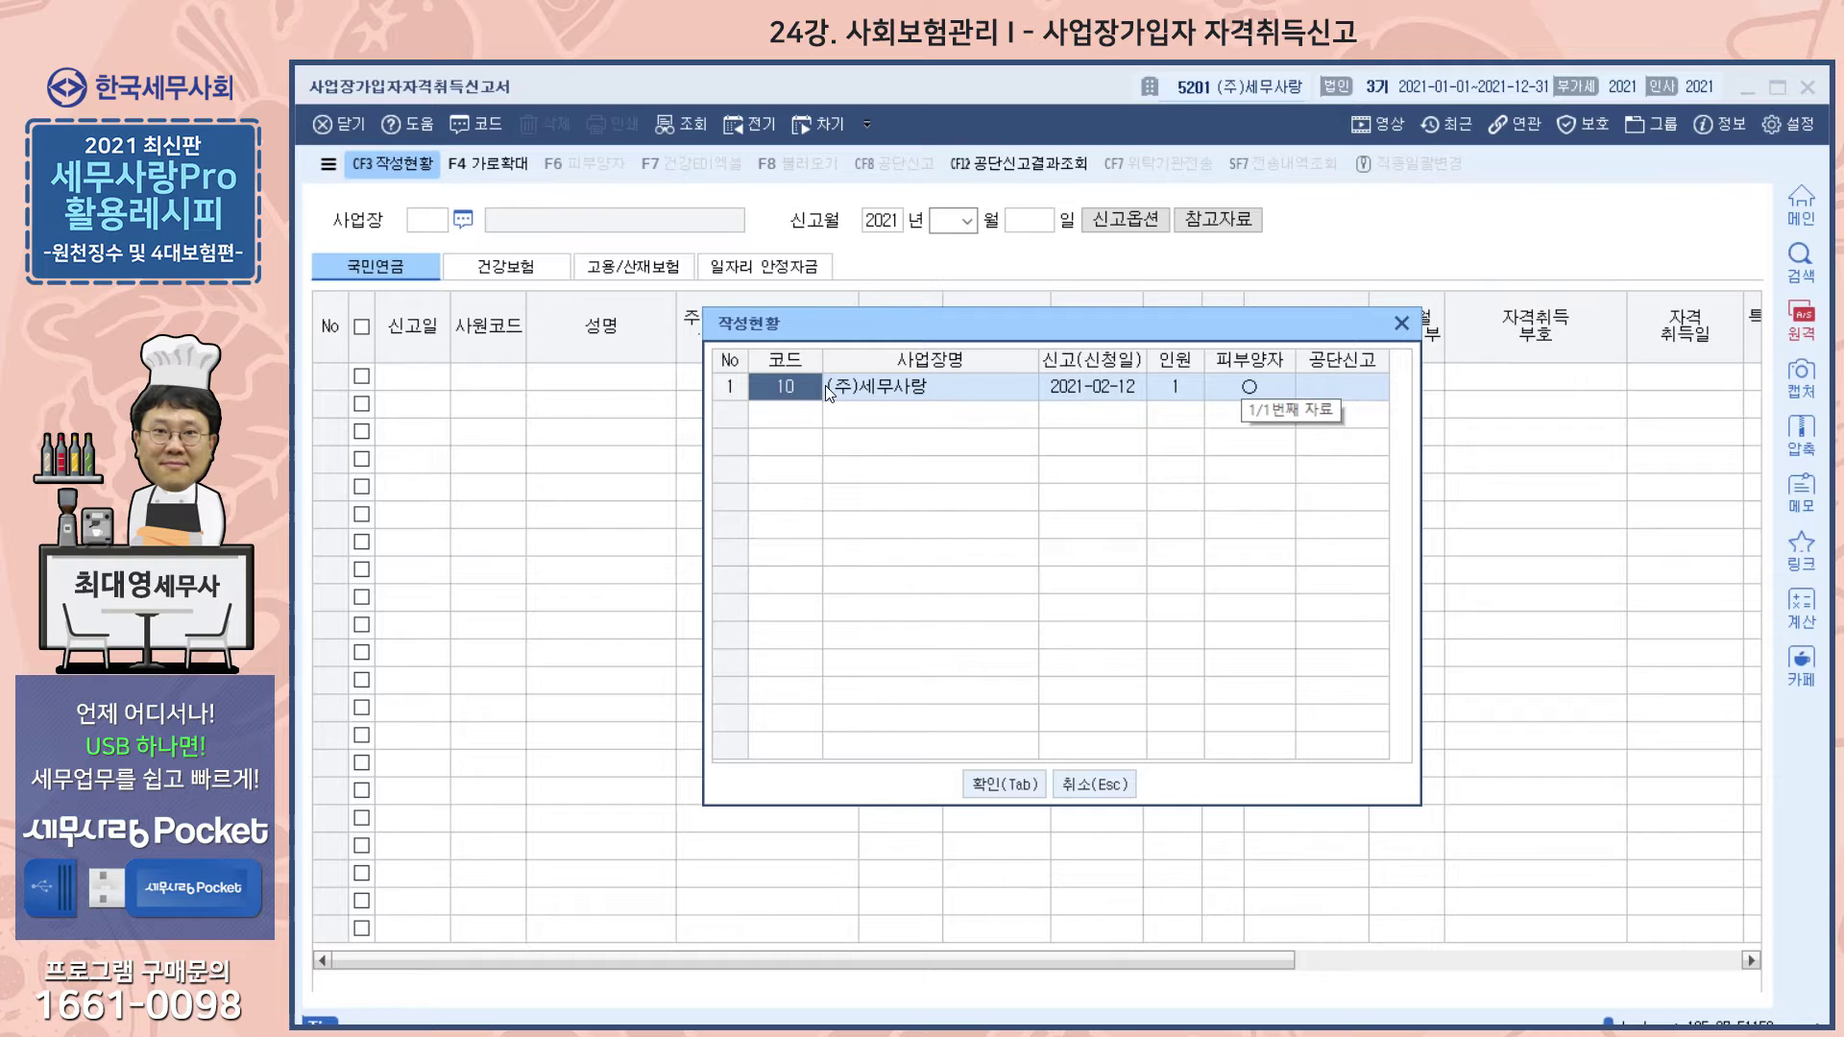
- Load the (주)세무사랑 acquisition report dated 2021-02-12 and read the notice about its reporting options (신고옵션)
double_click(891, 388)
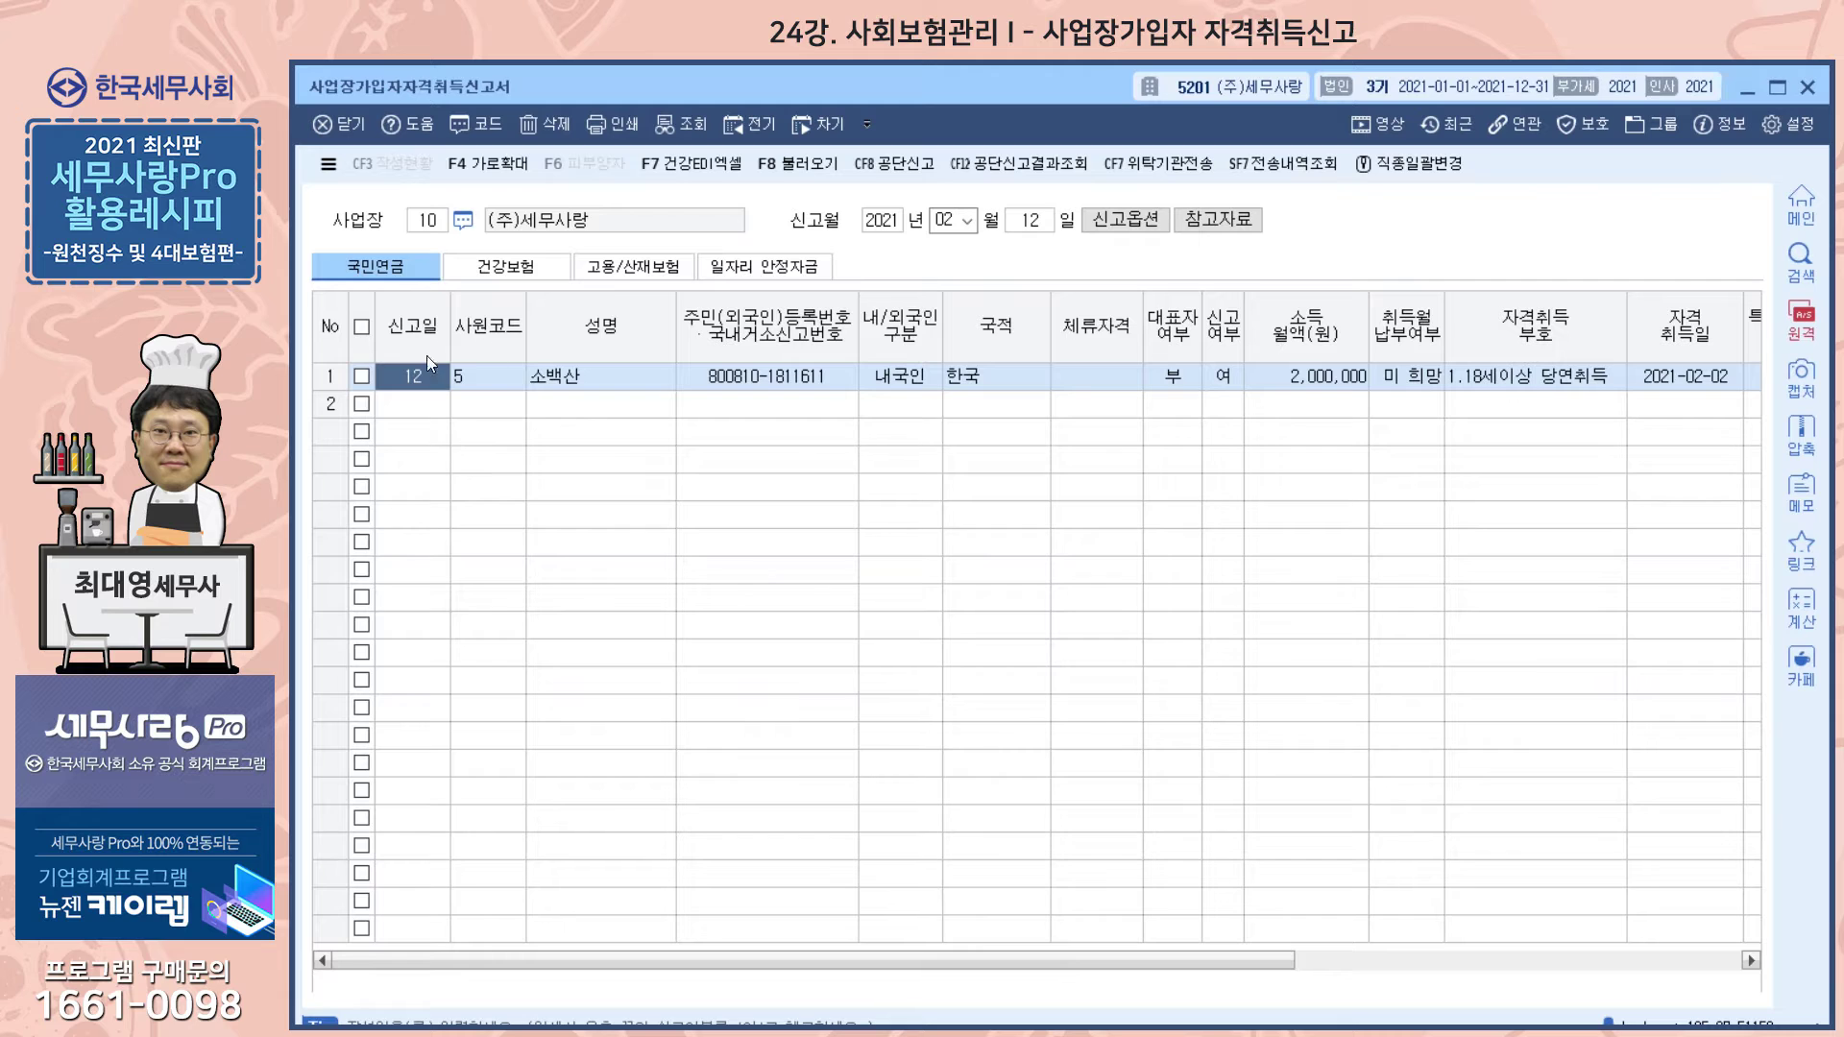
left_click(1115, 225)
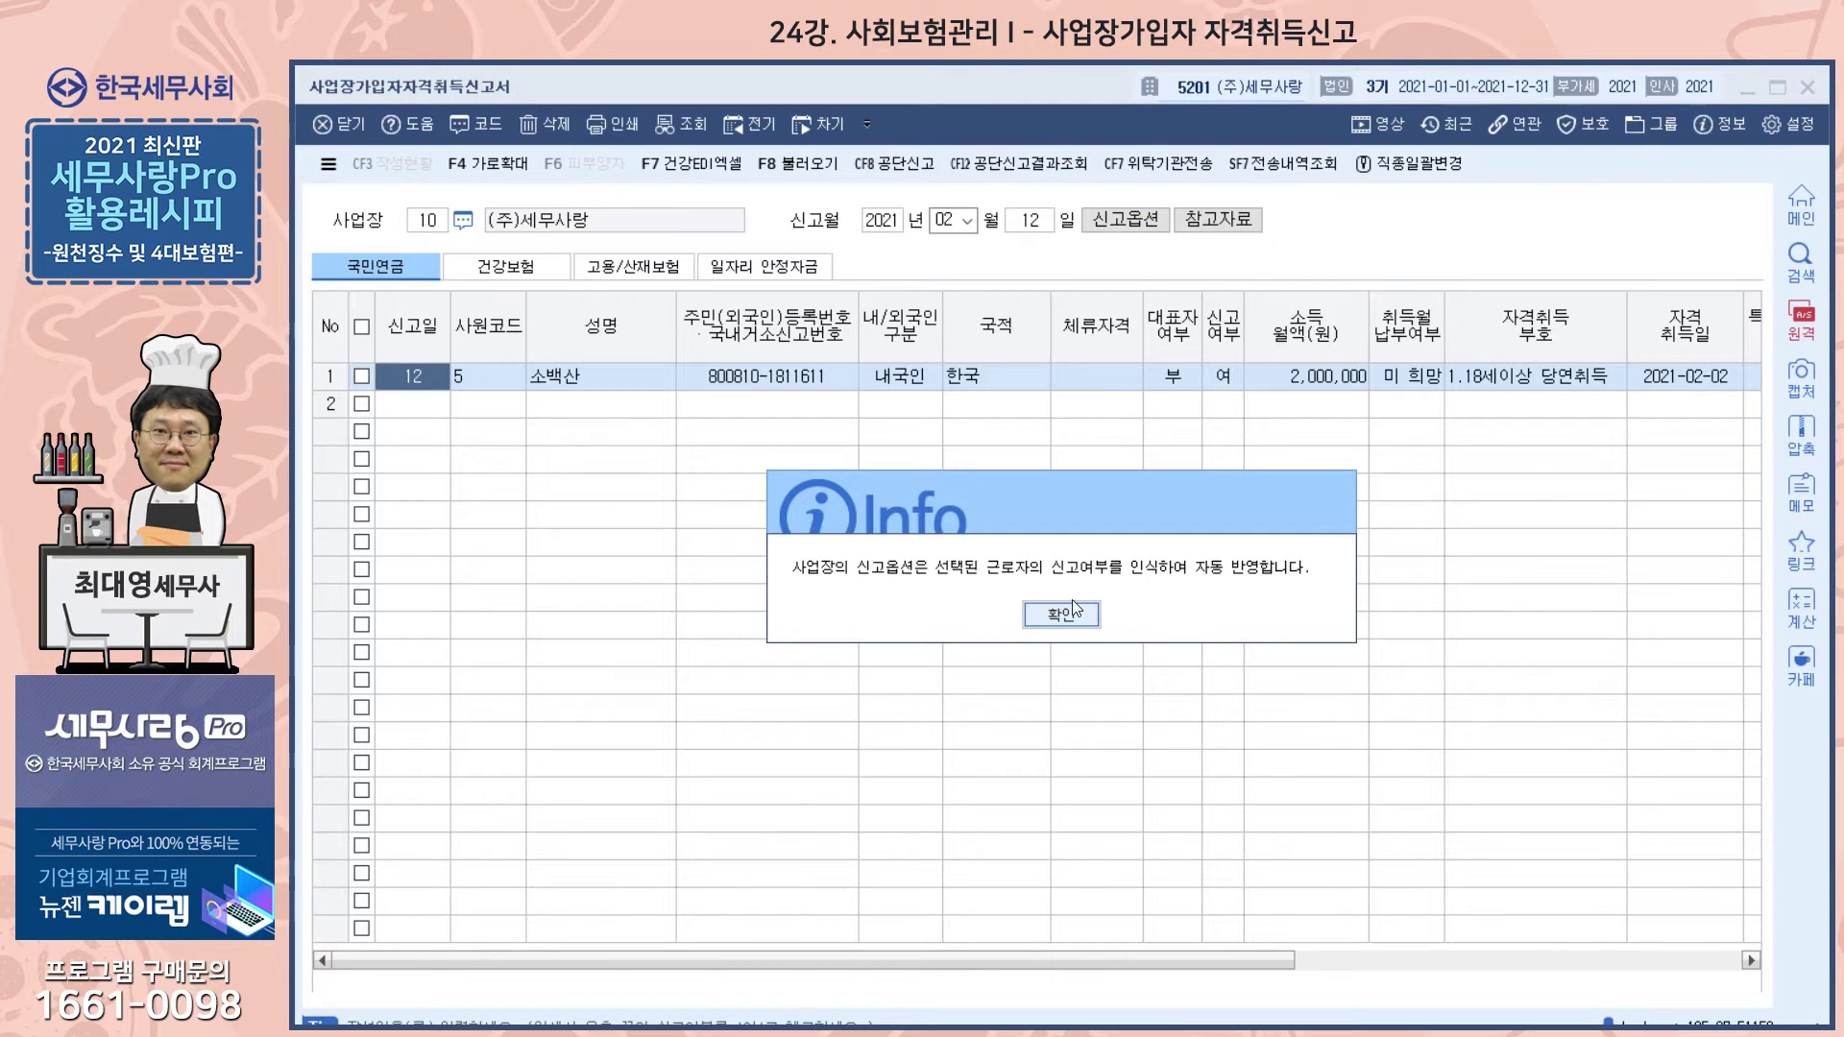
left_click(1062, 613)
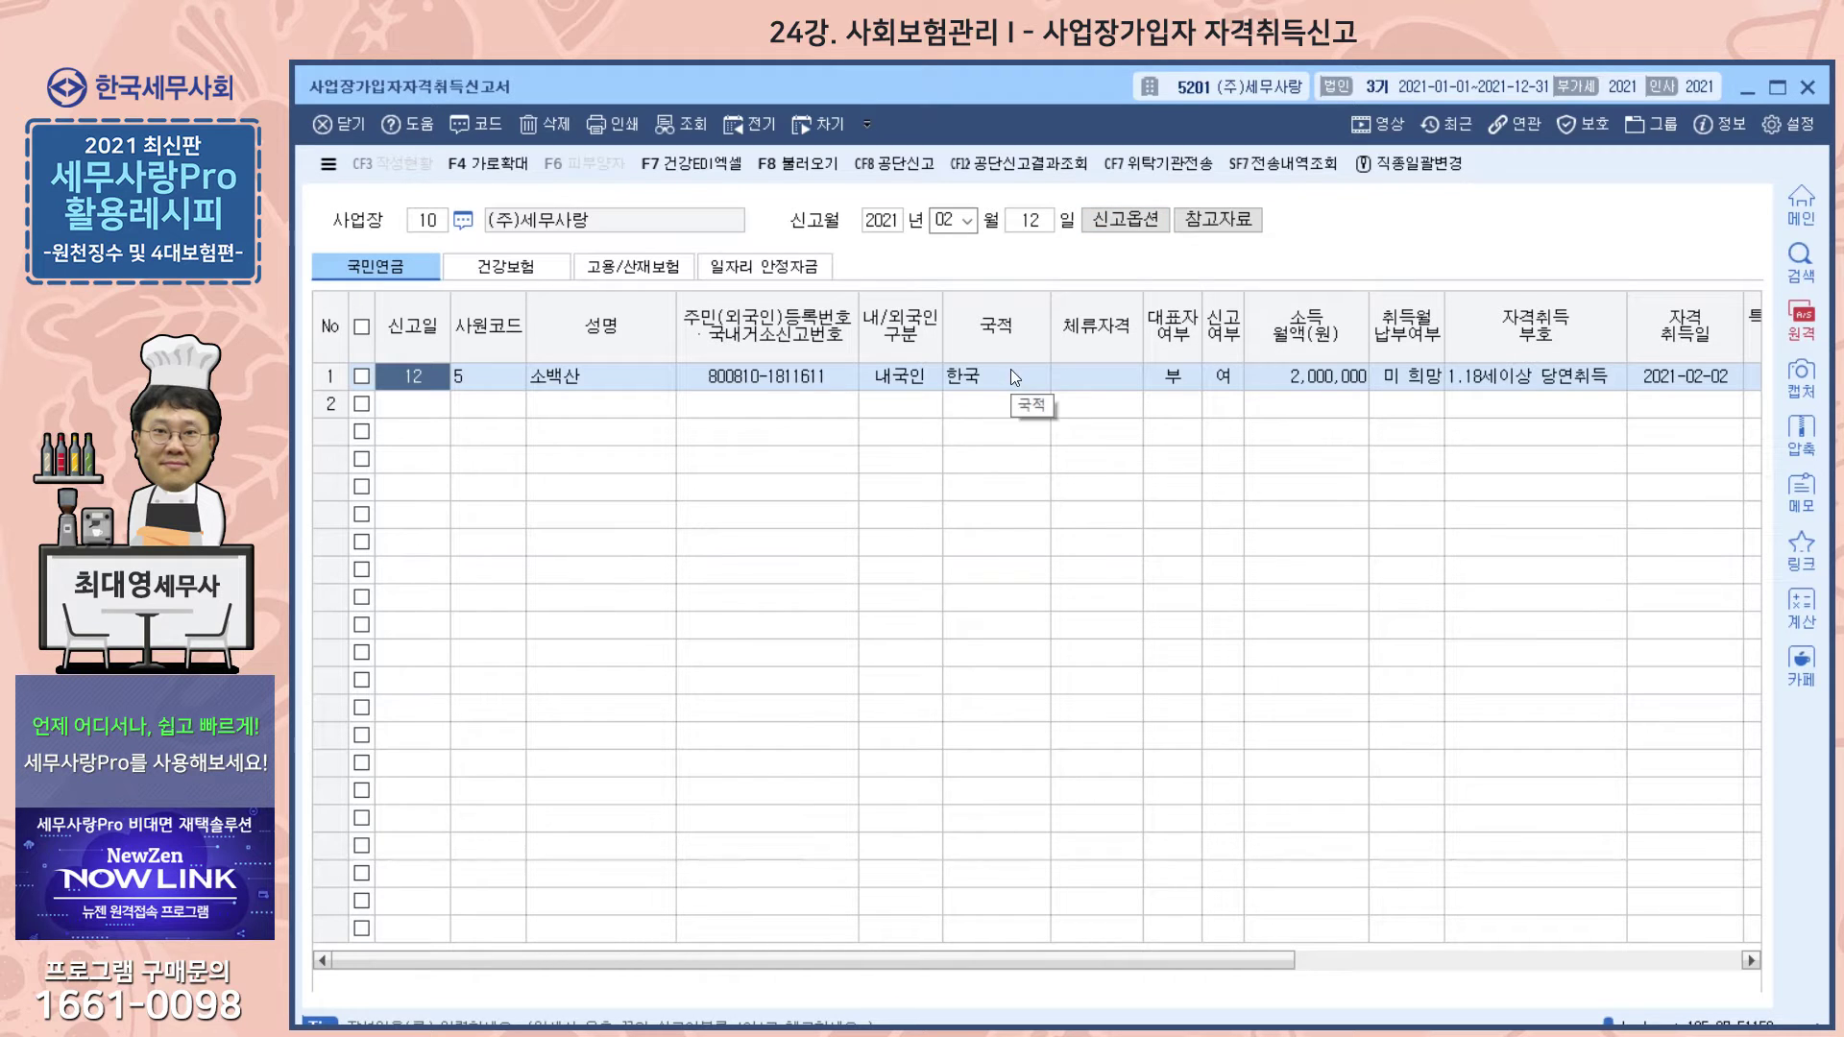
- Read the reference material (참고자료) on the four social insurances' acquisition dates, filing deadlines and excluded persons, and close it
left_click(1219, 221)
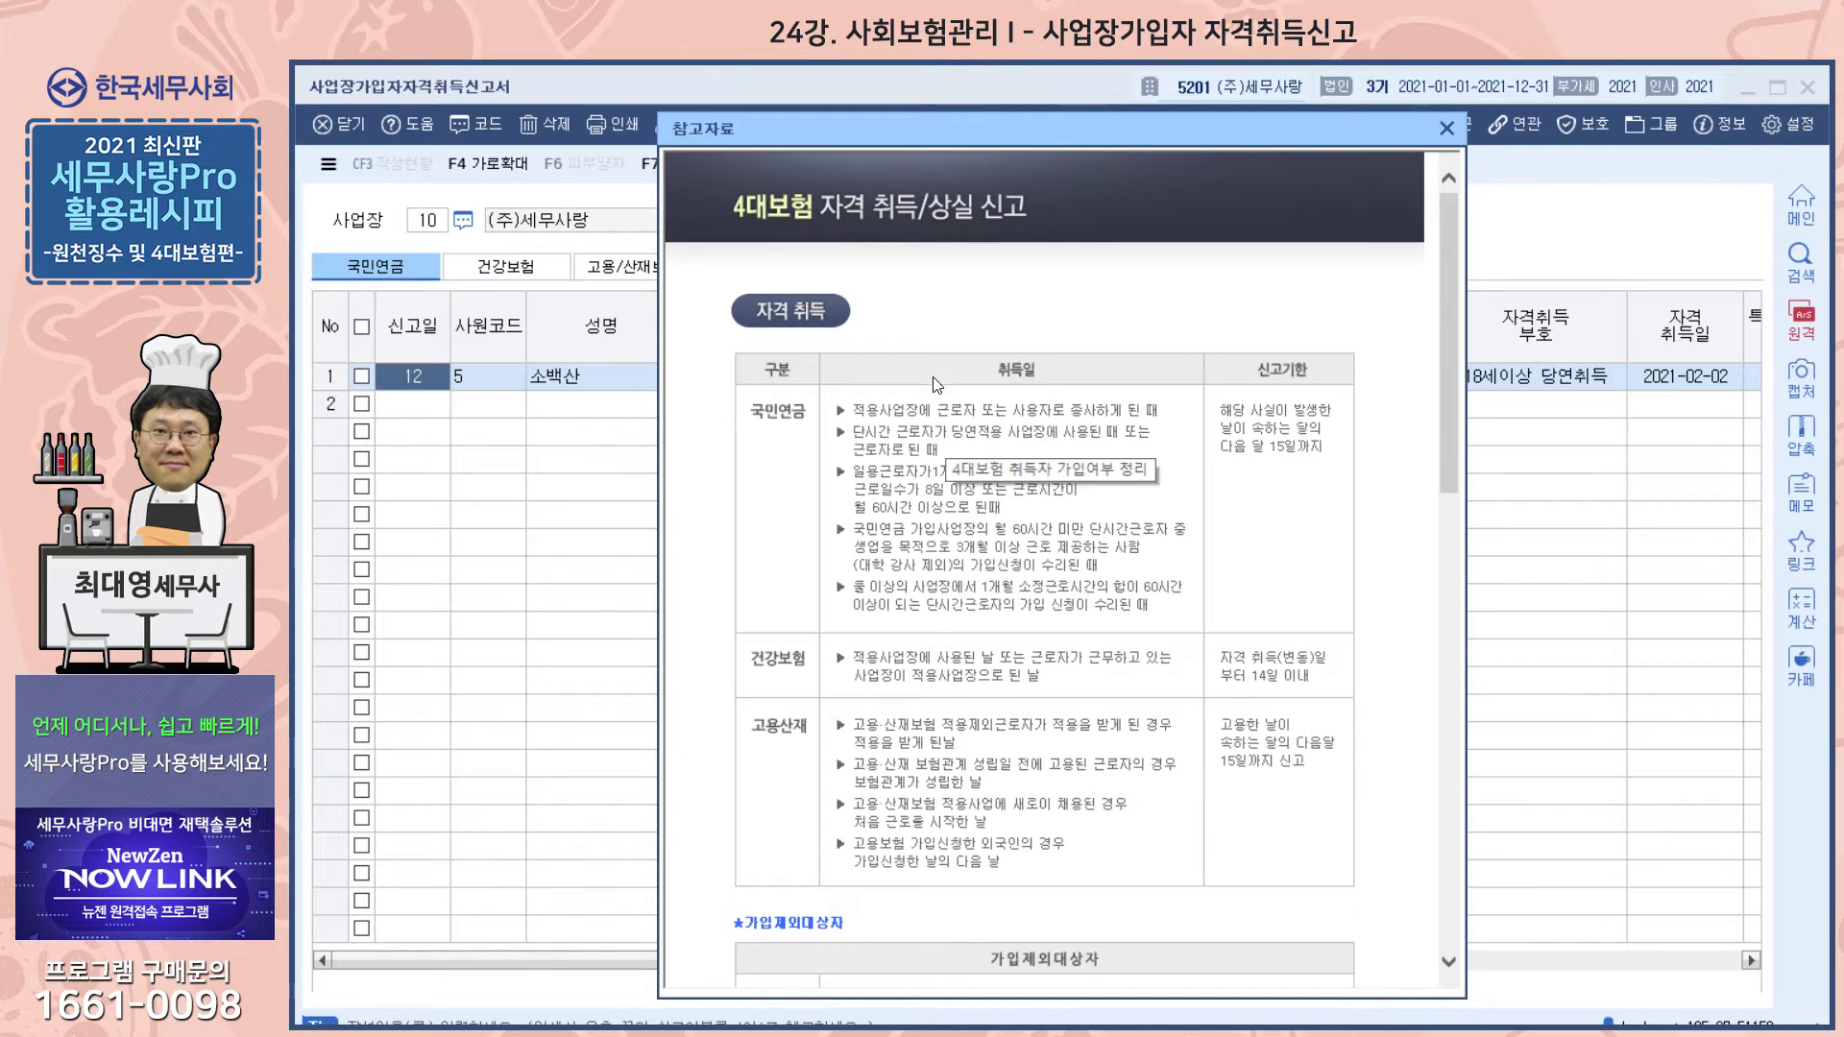
scroll(908, 415, "down", 1)
scroll(908, 415, "down", 3)
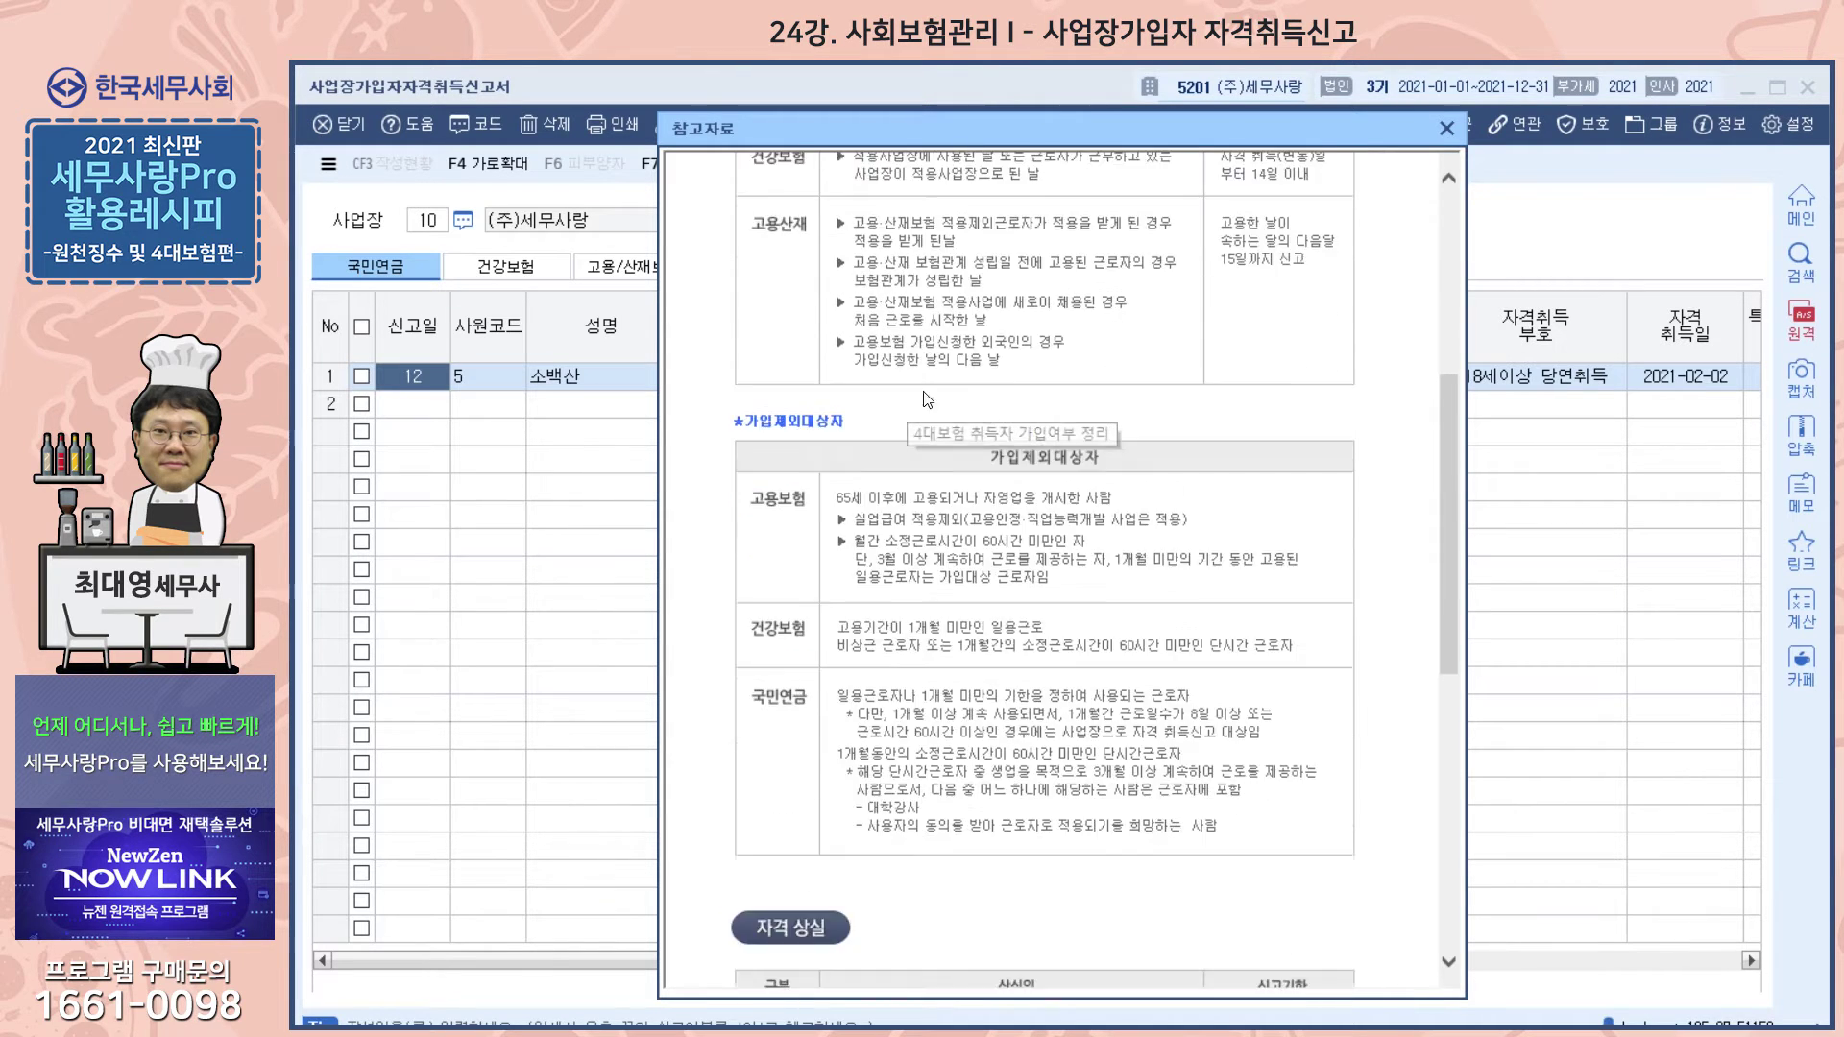
scroll(1056, 768, "up", 3)
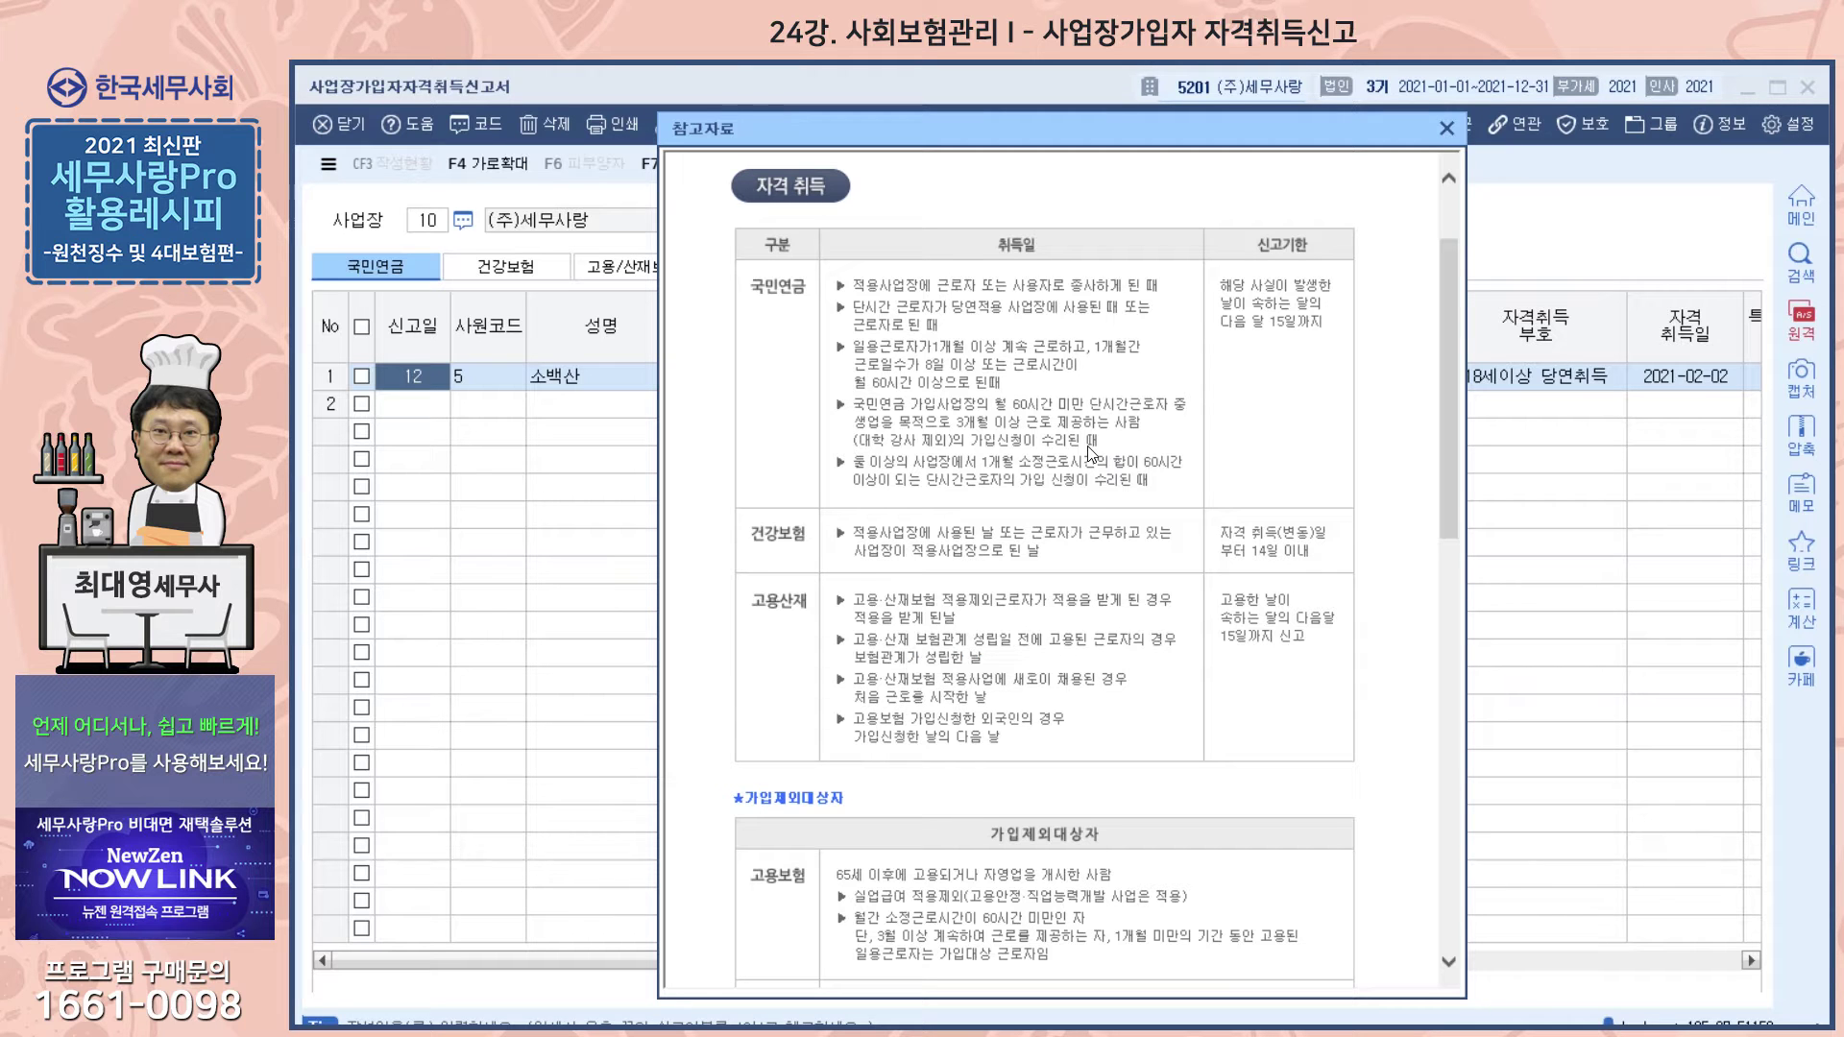
scroll(1039, 394, "up", 1)
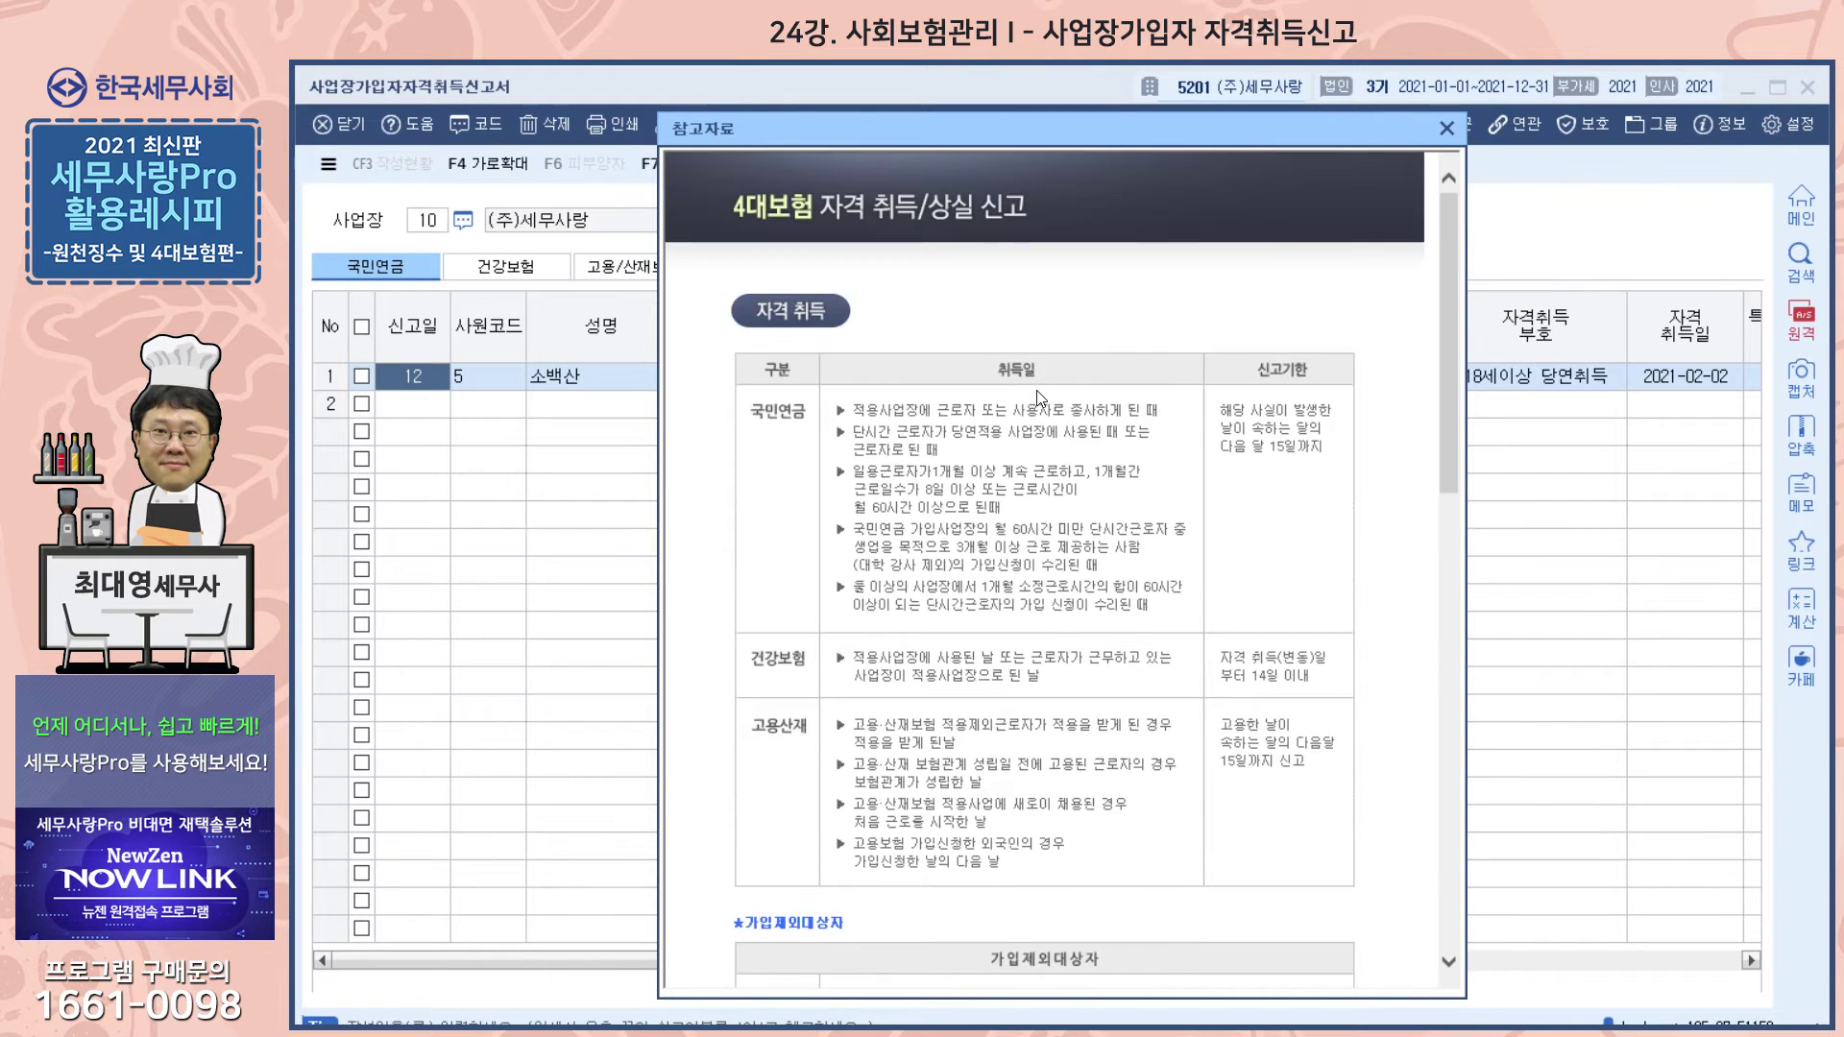
scroll(1039, 394, "down", 12)
scroll(1039, 394, "up", 6)
scroll(1039, 393, "up", 6)
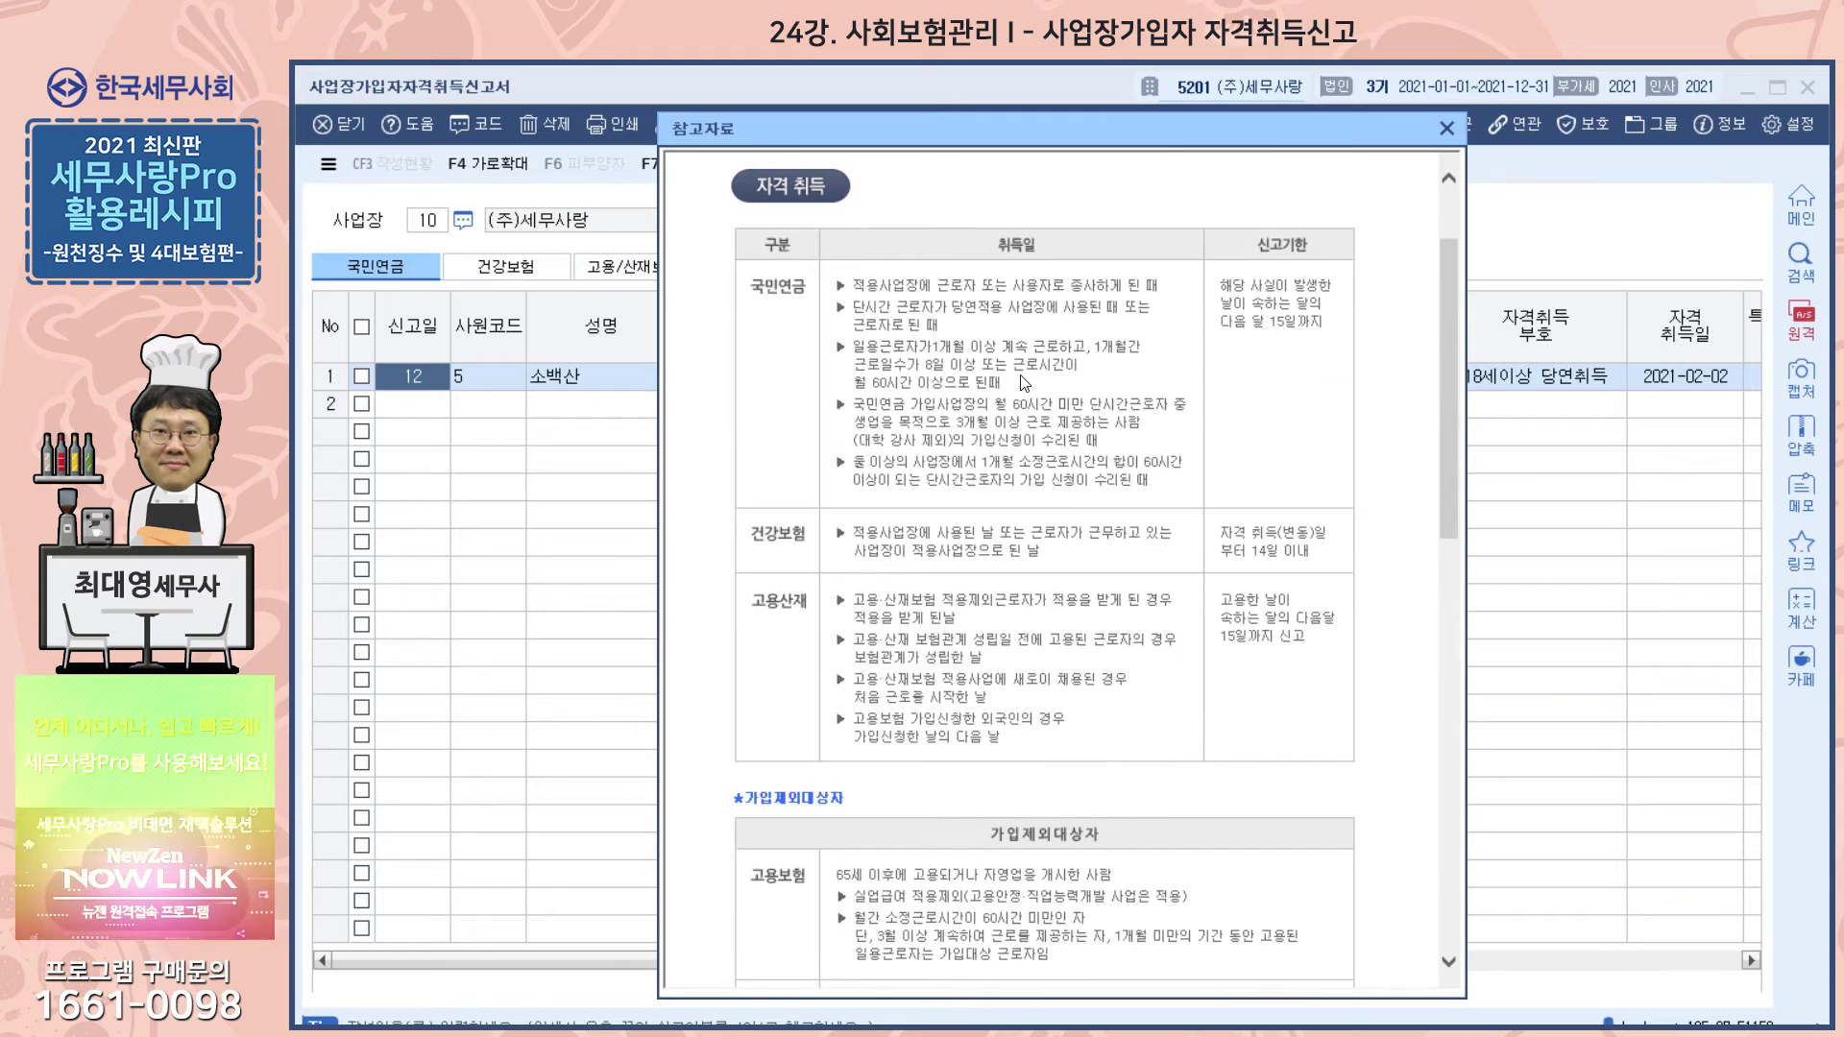
left_click(1445, 128)
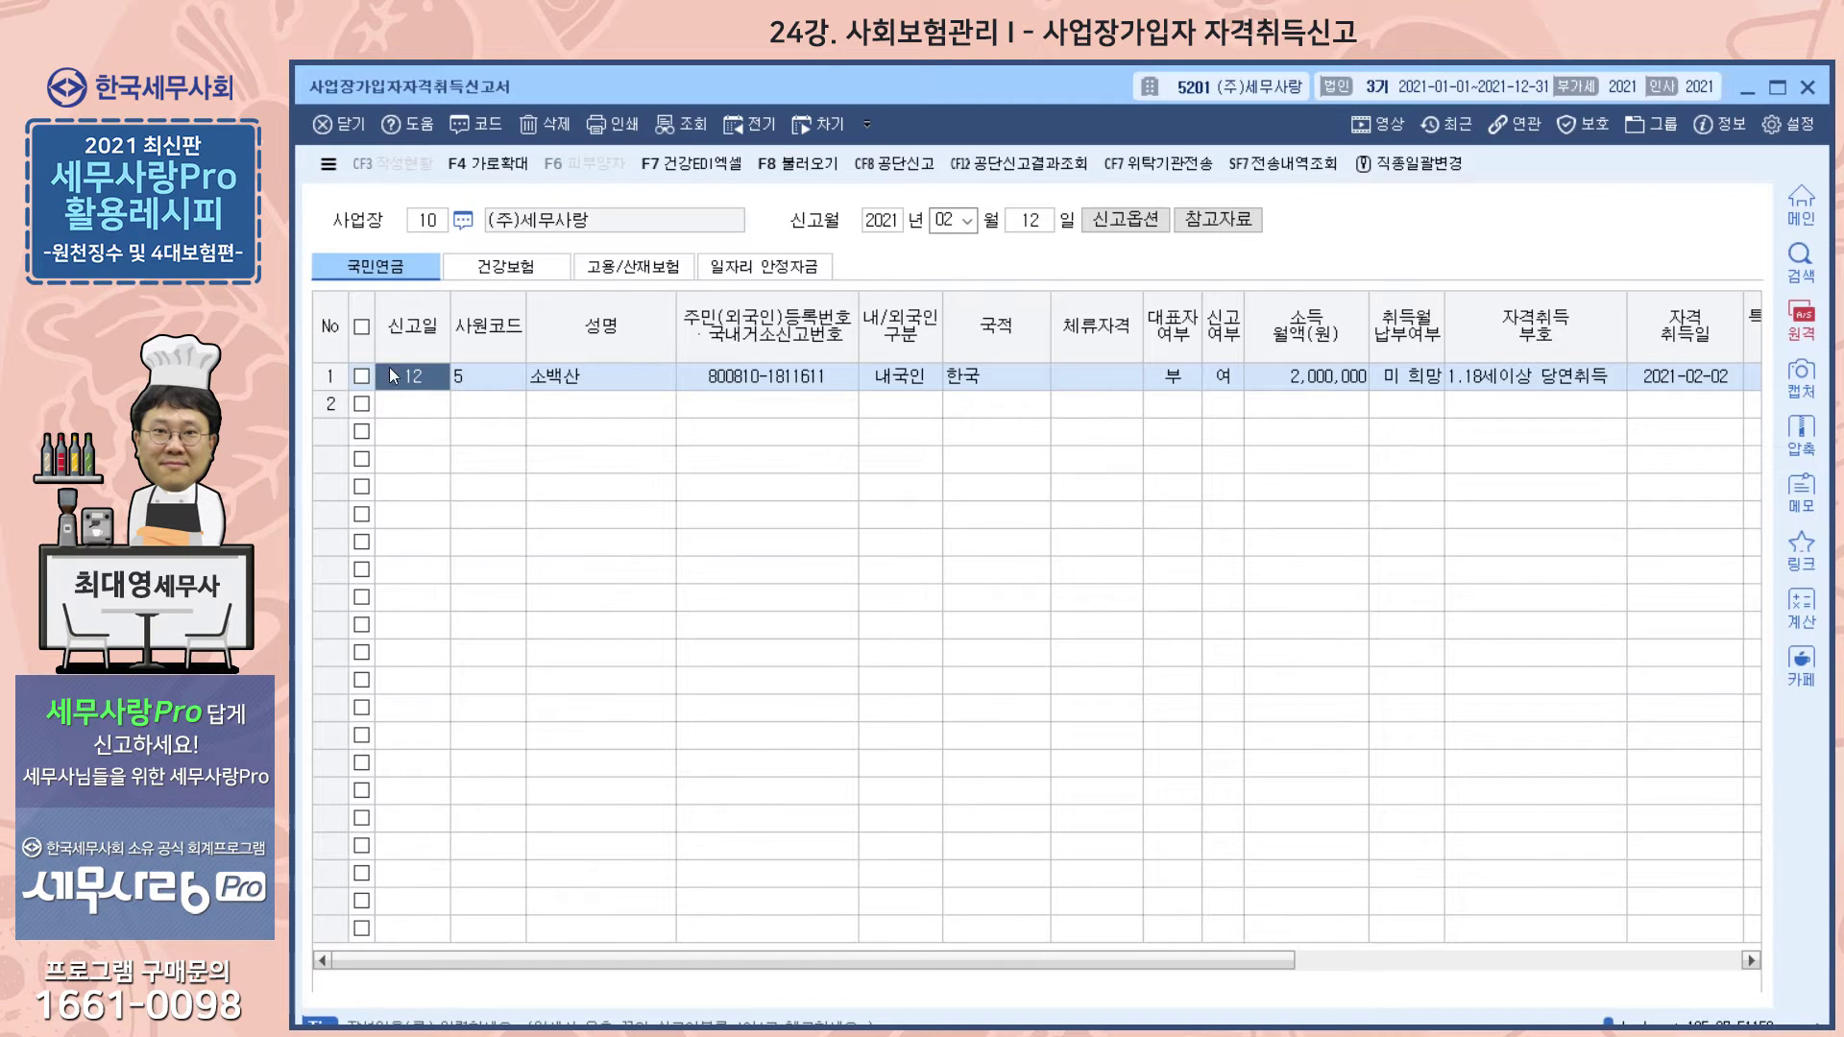
- View the employee code list for the report's first row and close it without choosing anyone
left_click(477, 367)
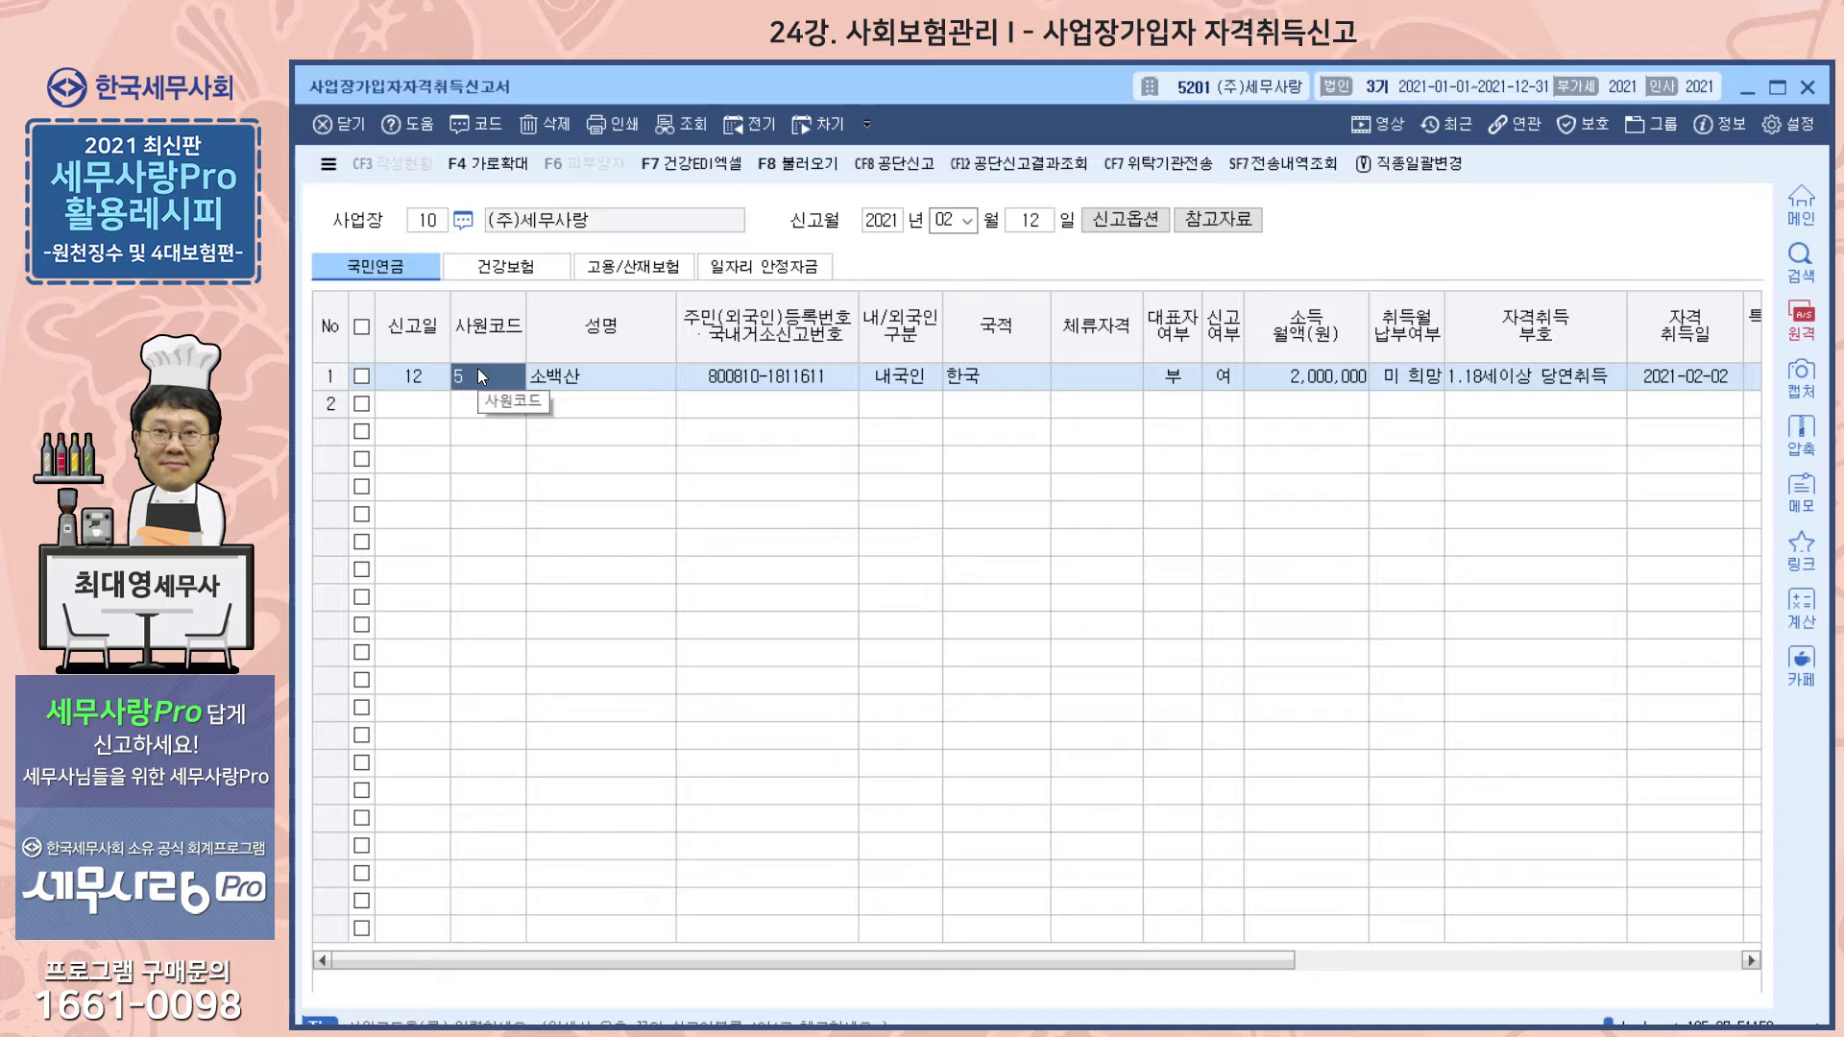
double_click(477, 367)
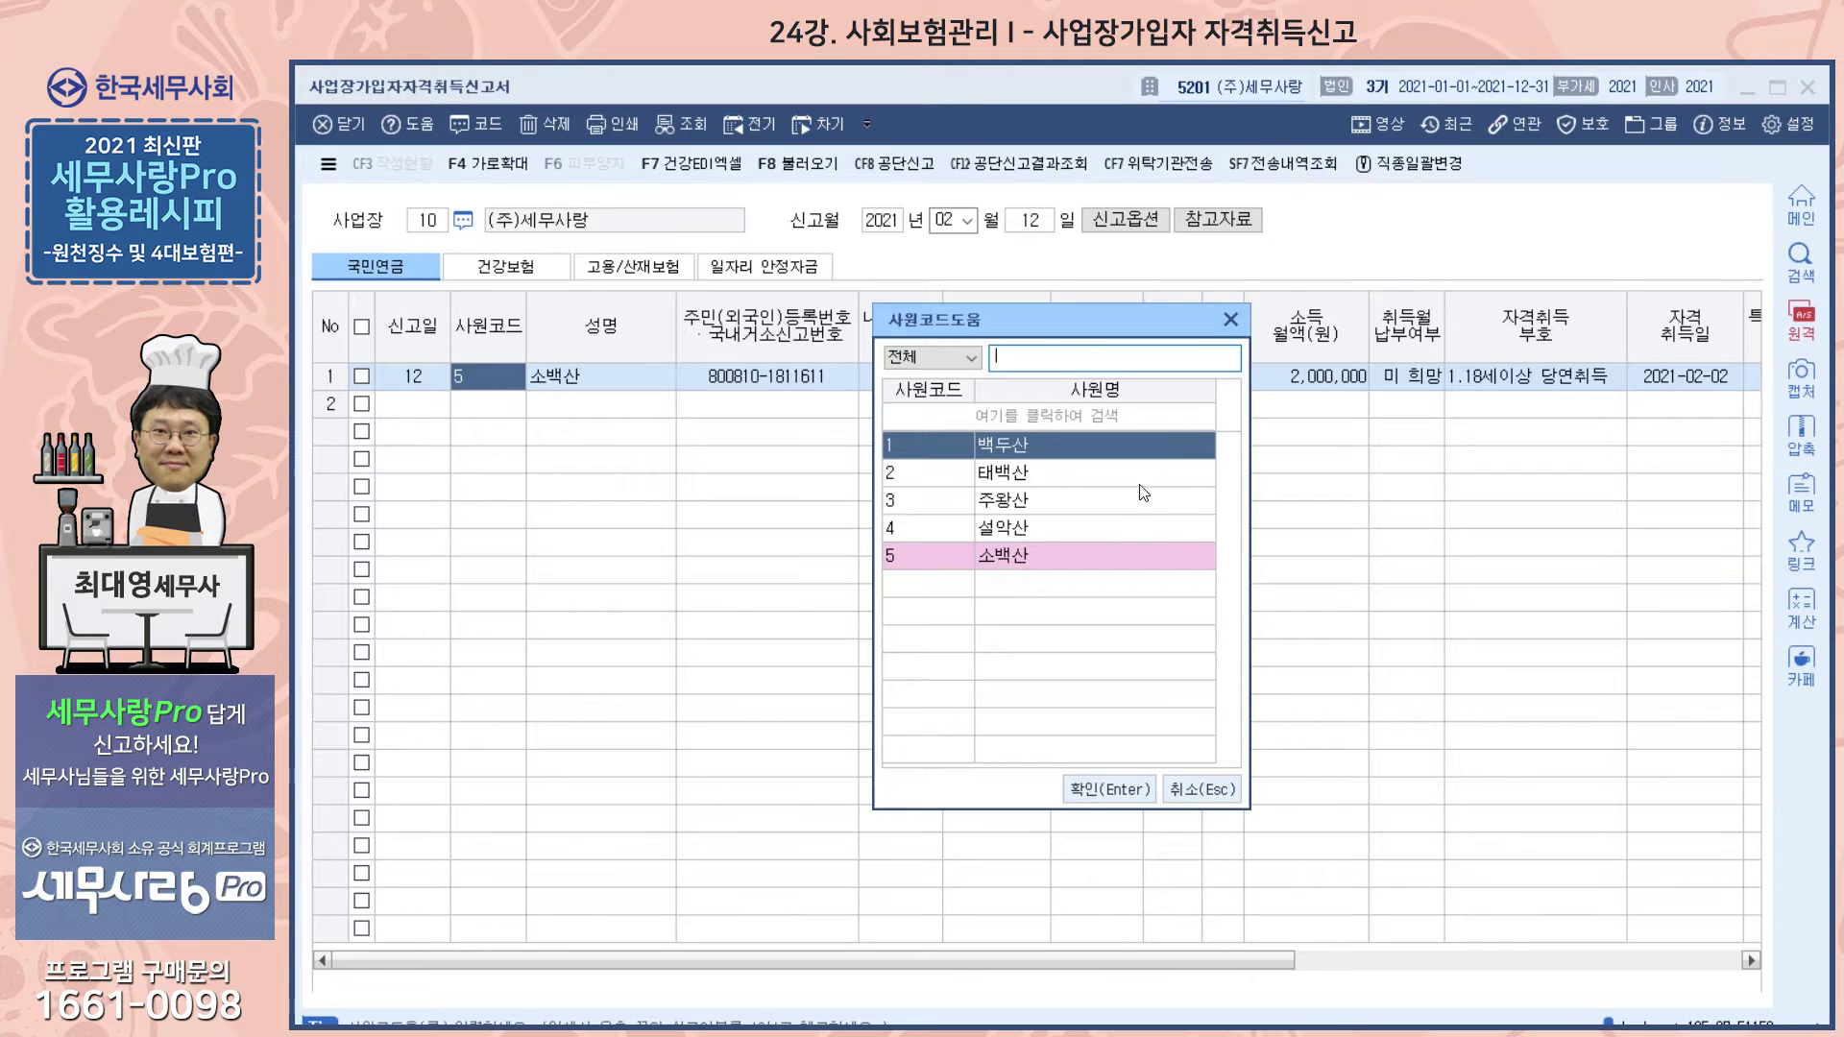
left_click(1230, 321)
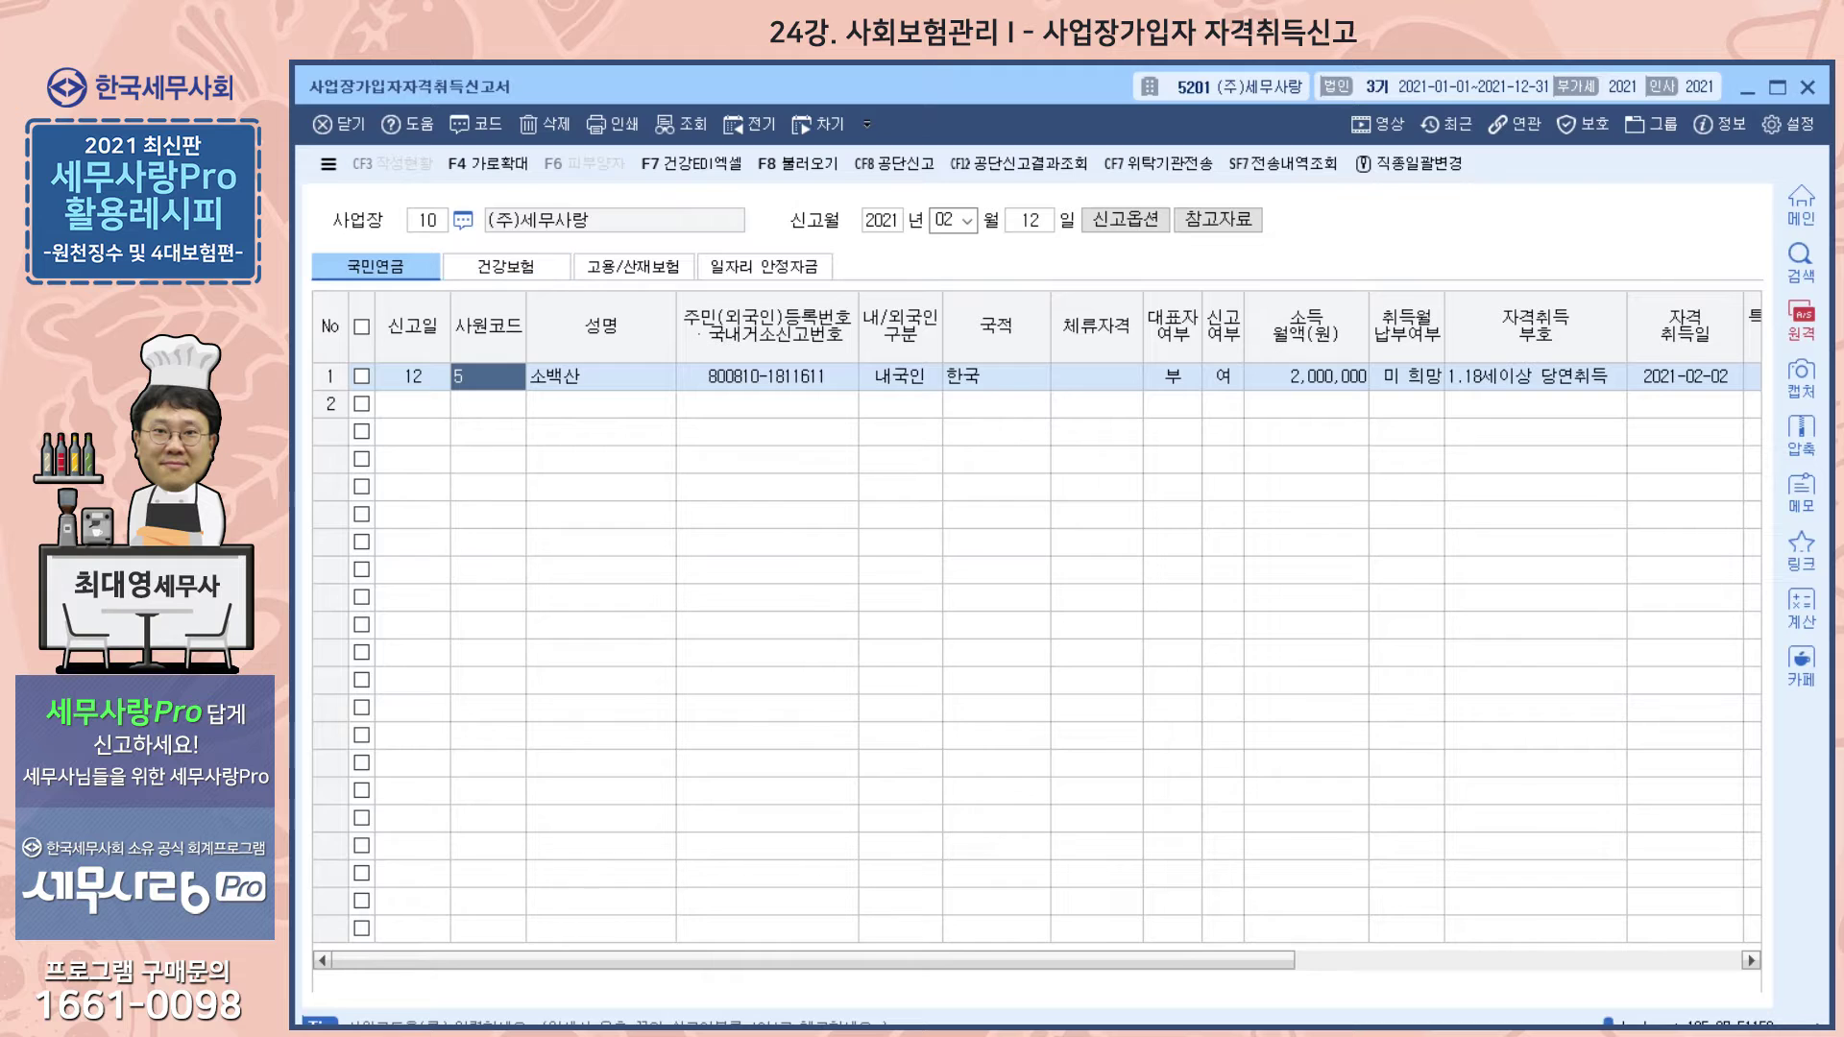
- Leave the report, open employee registration (사원등록), answer No to the pension limit notice and display employee 5's record
key("Escape")
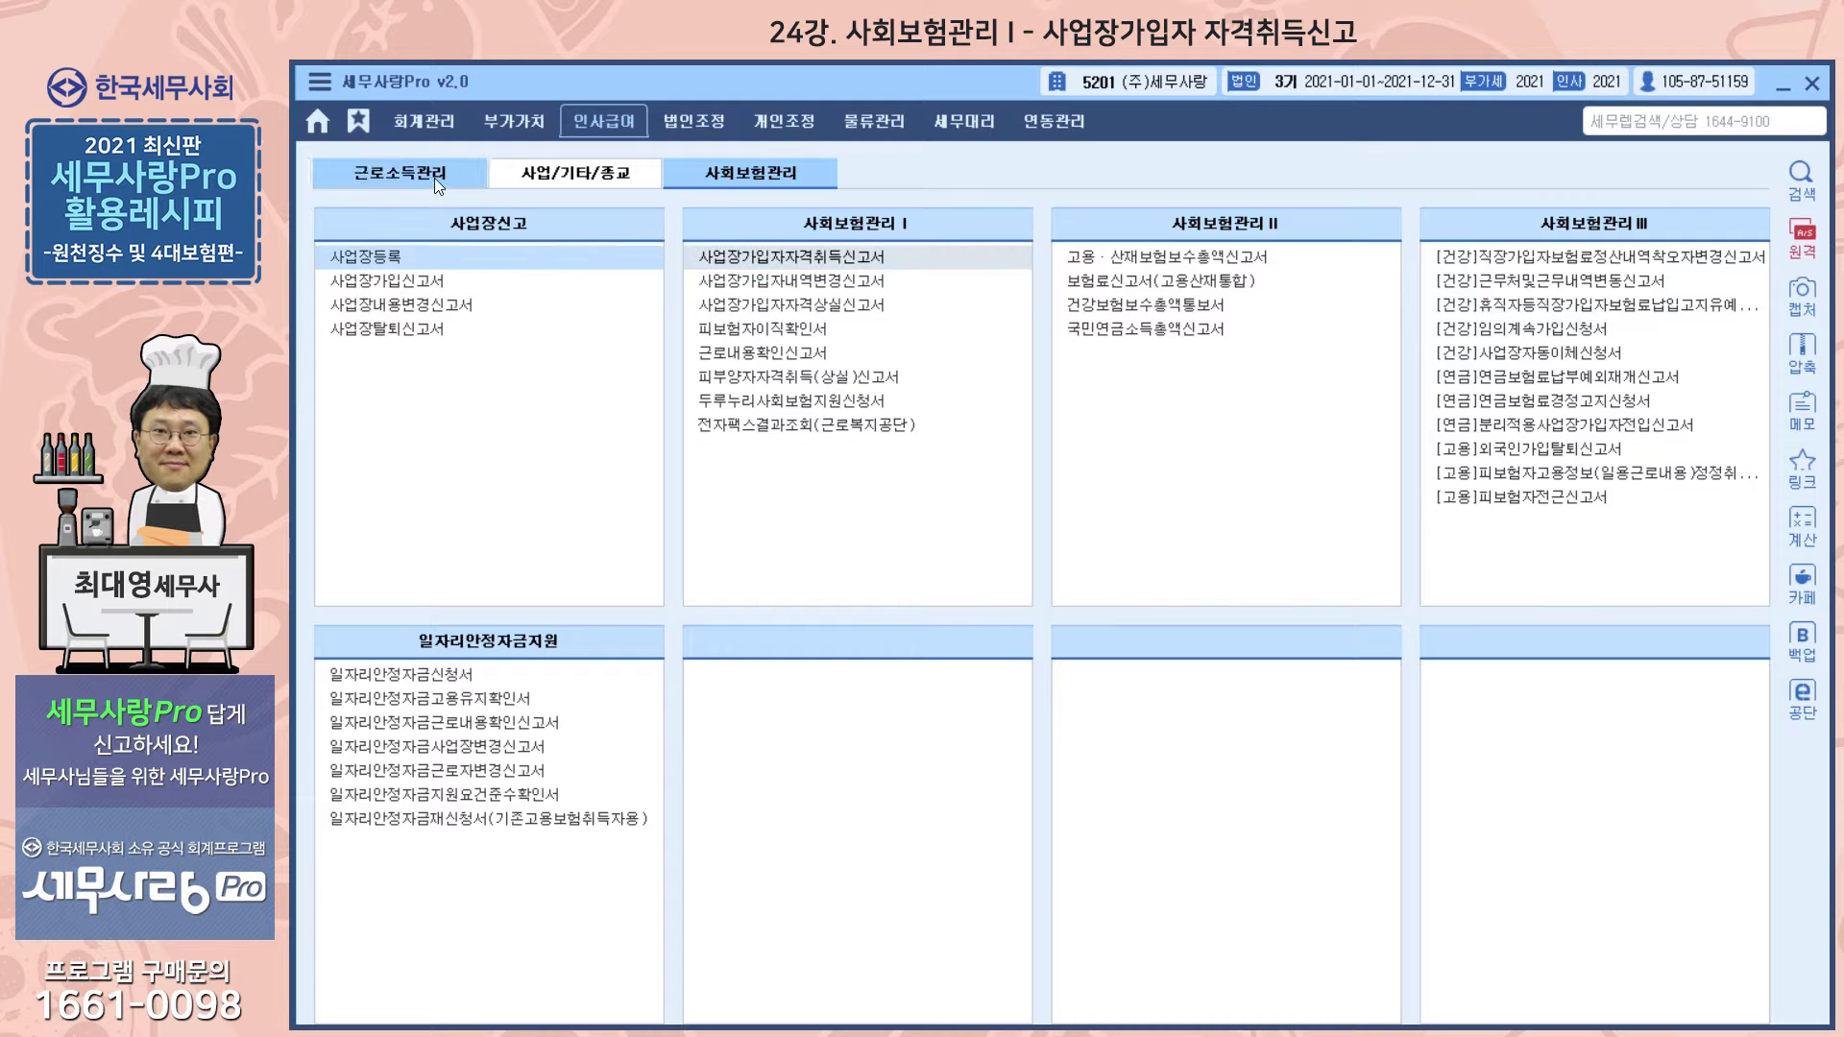
left_click(434, 177)
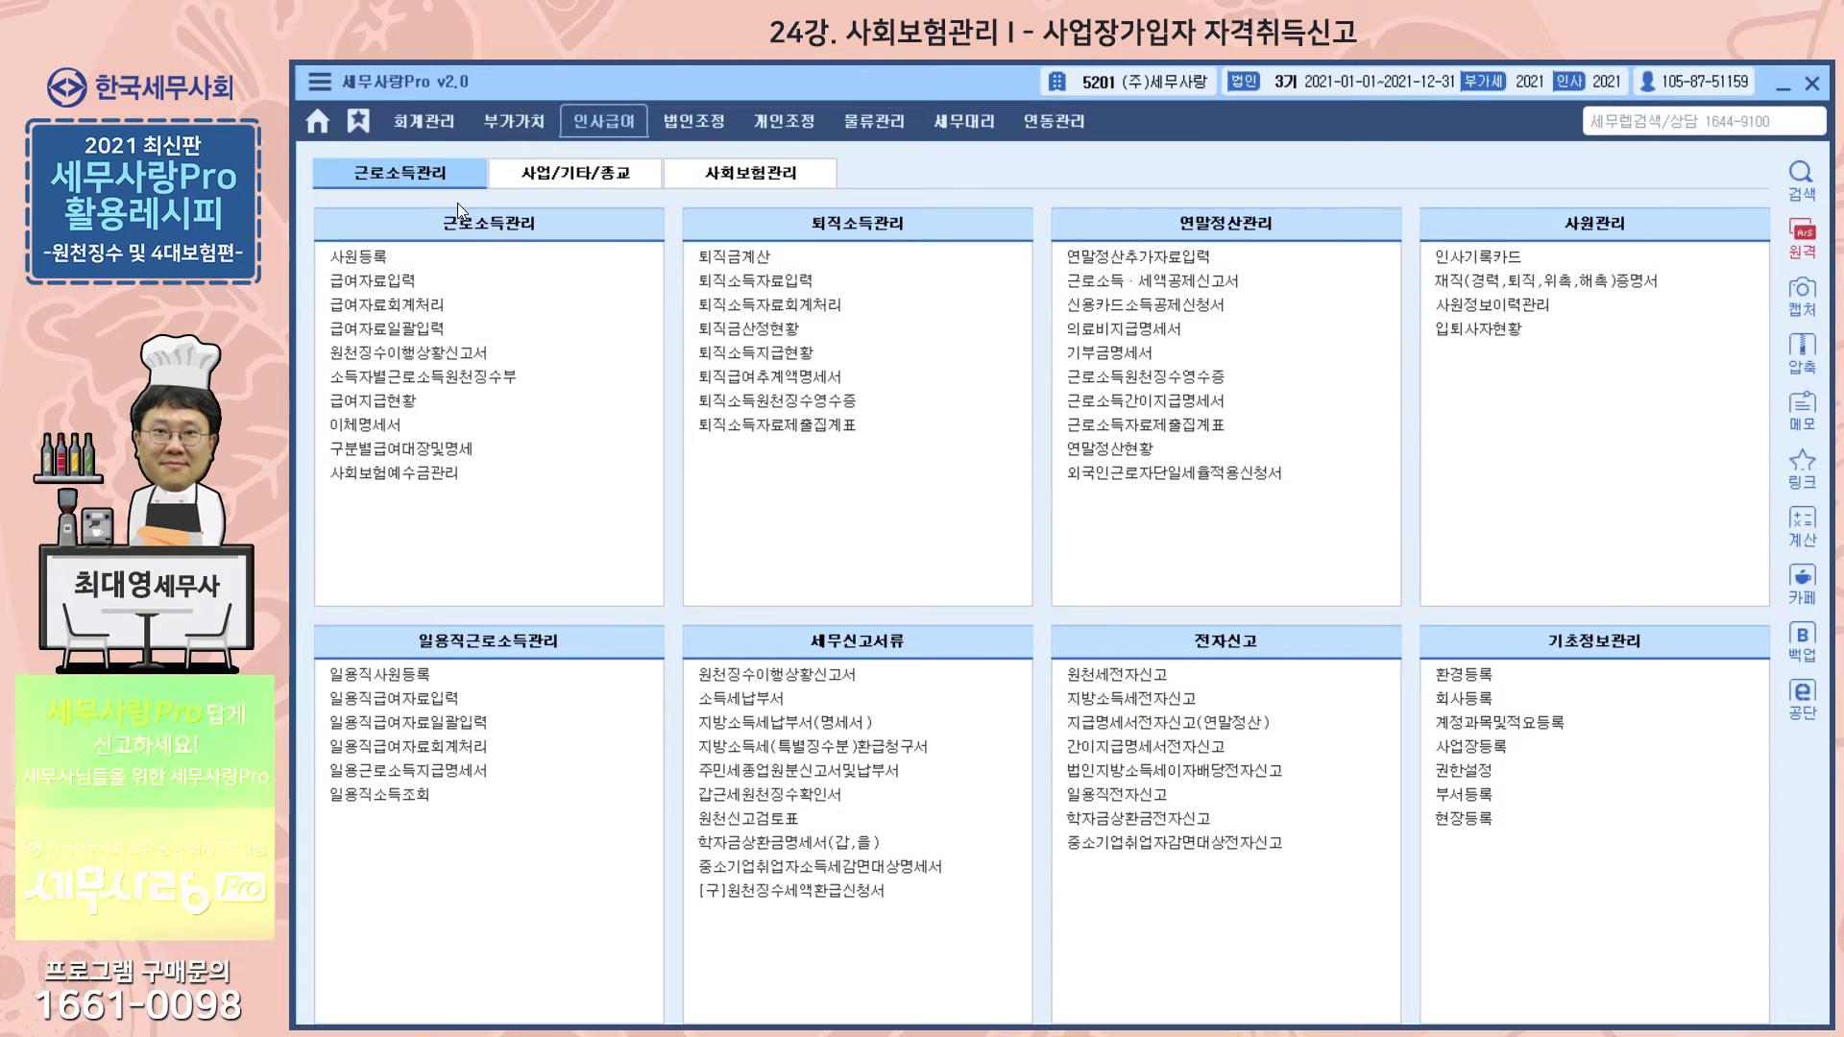
left_click(372, 256)
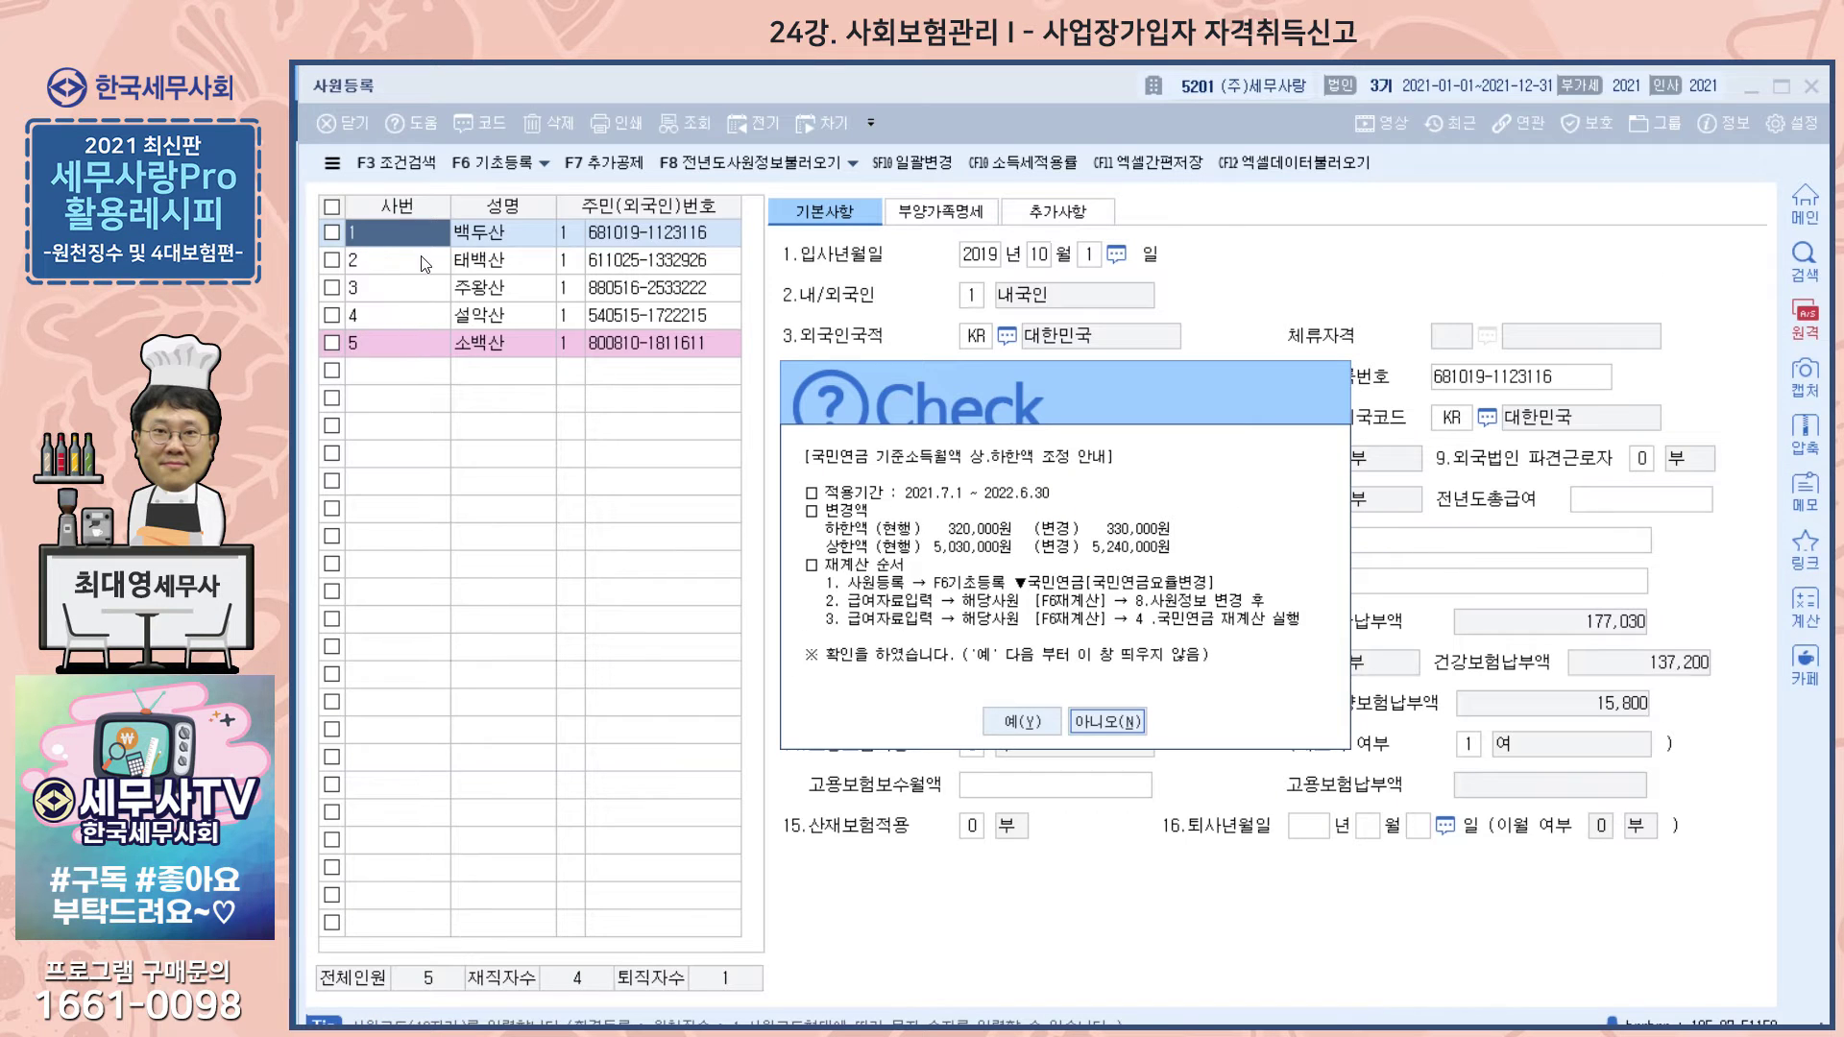
left_click(1117, 722)
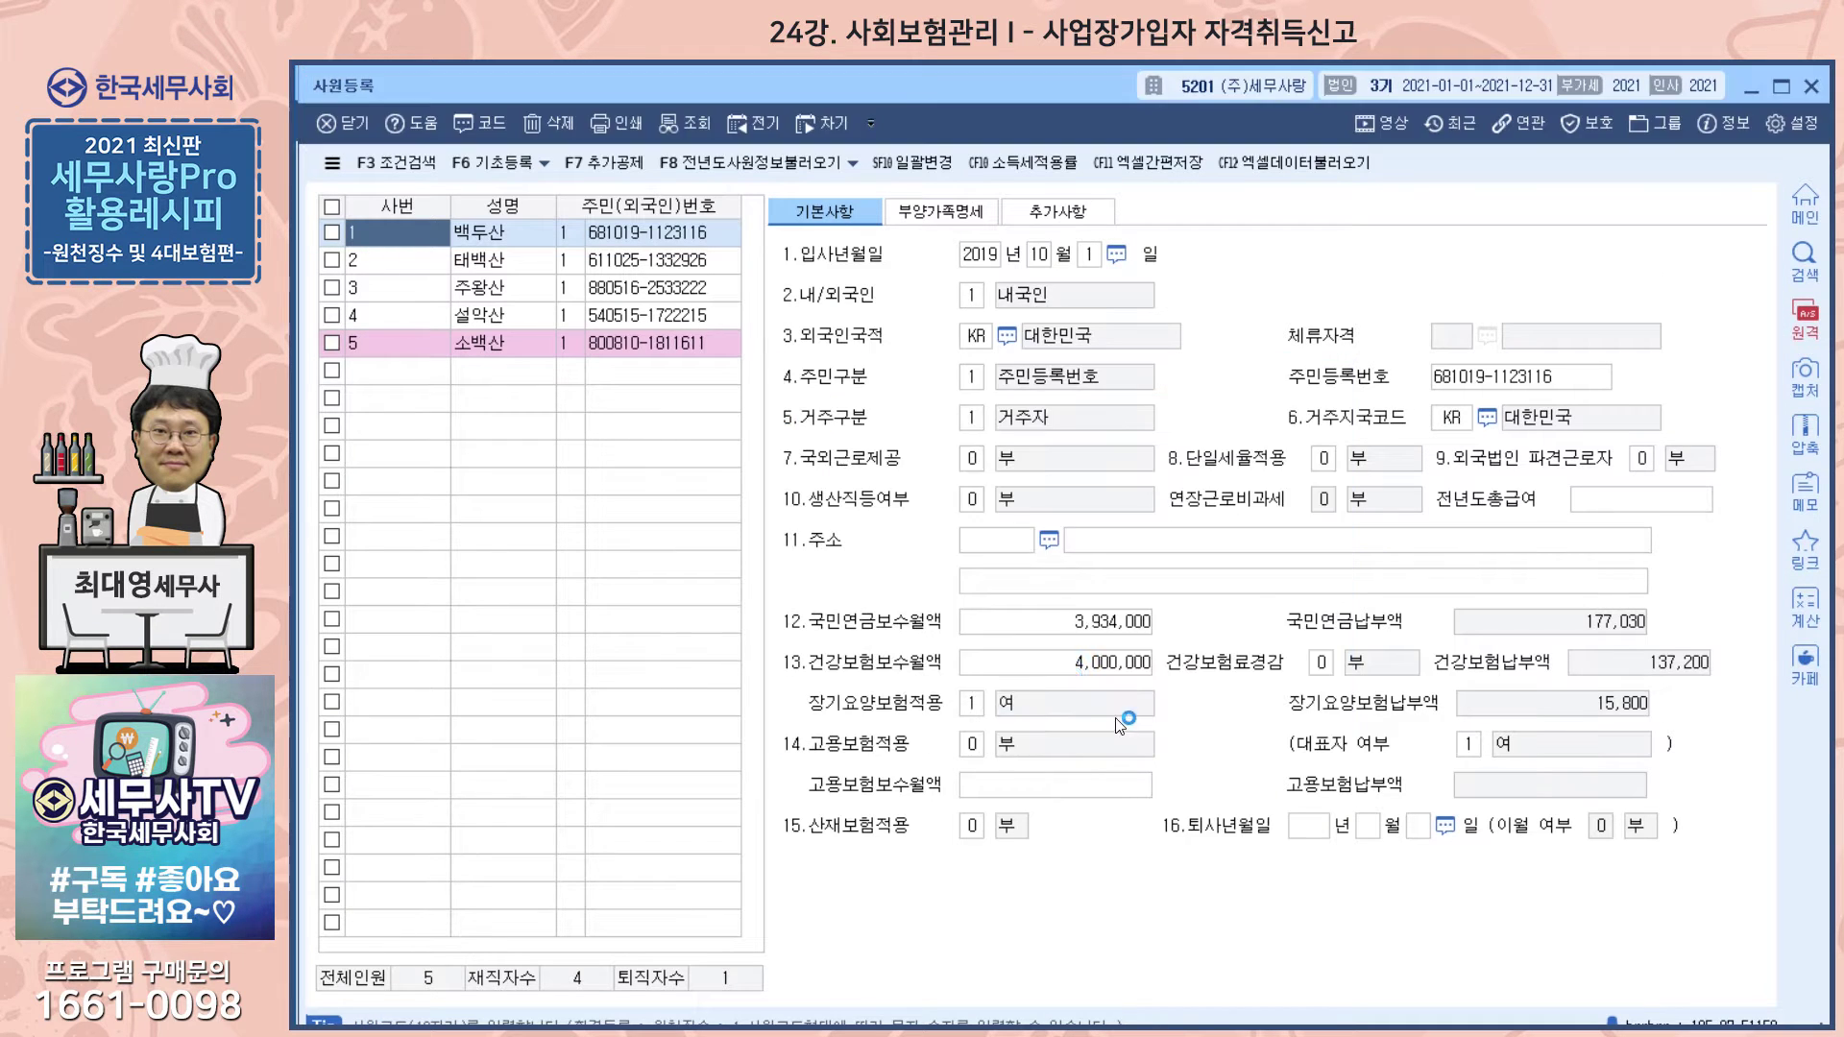
left_click(393, 342)
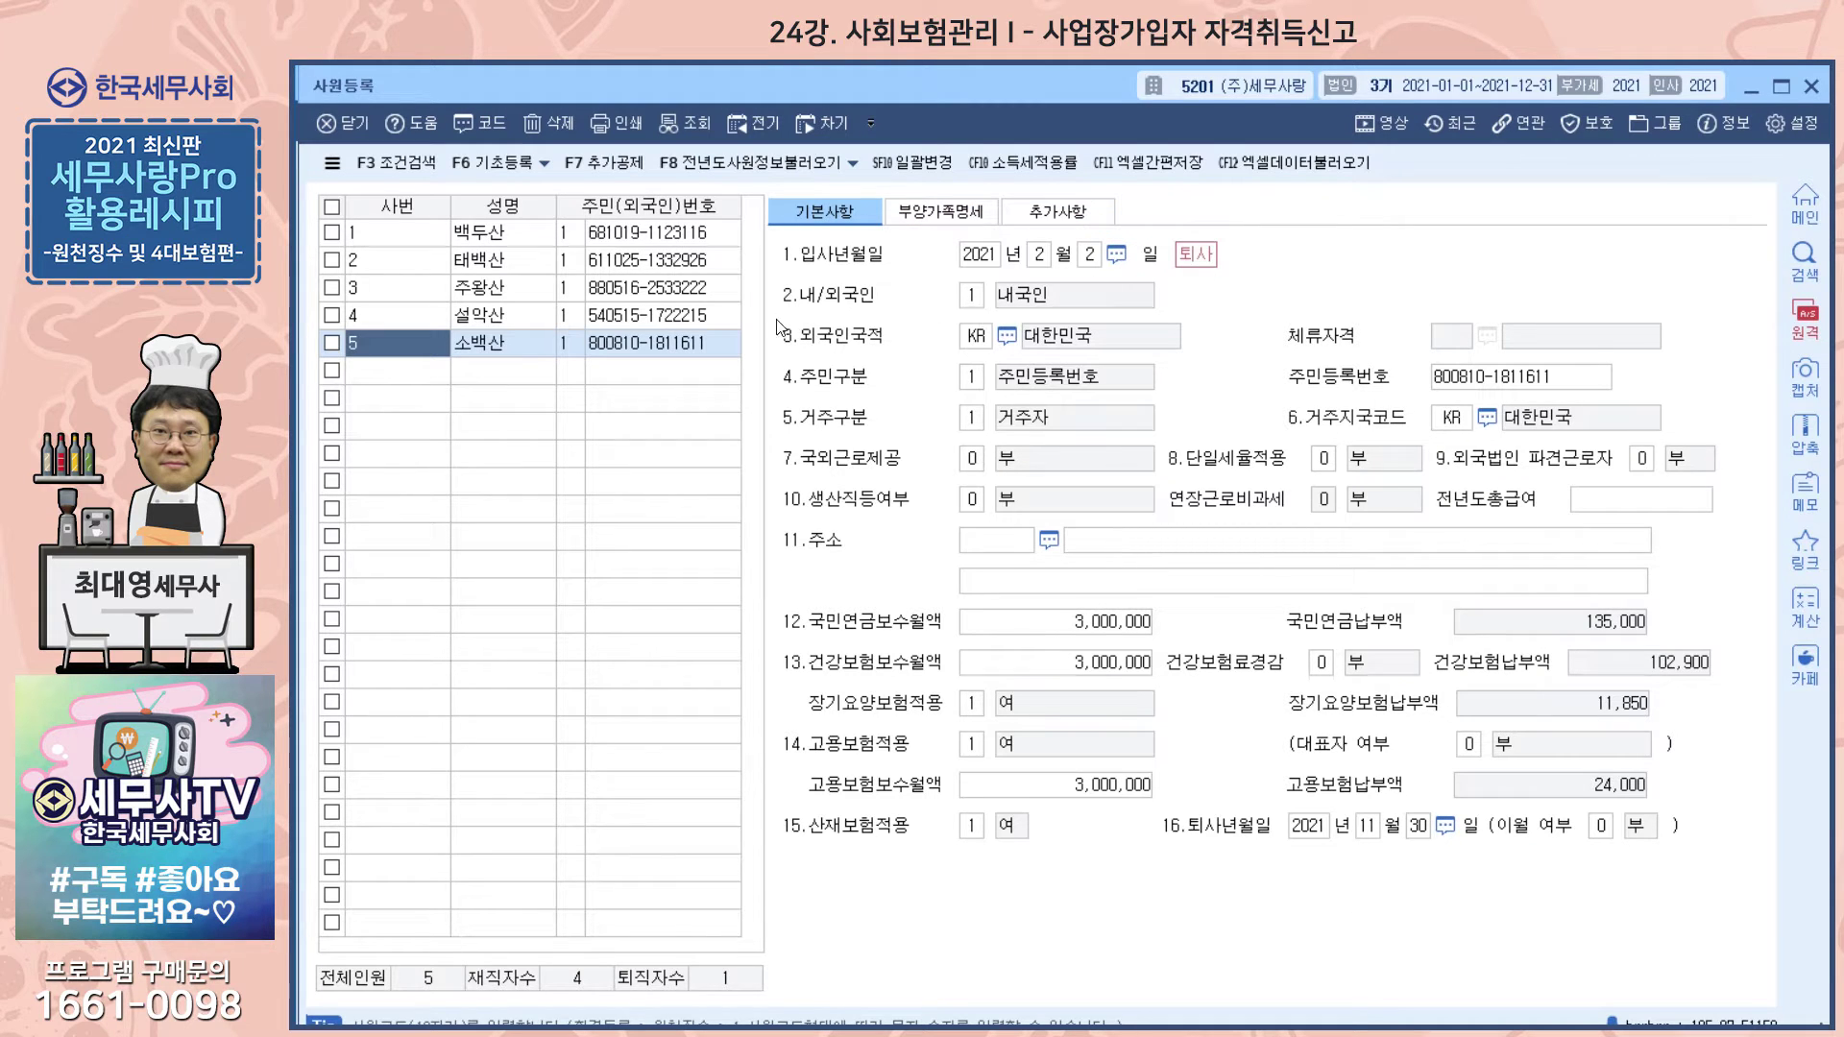
left_click(487, 342)
left_click(660, 346)
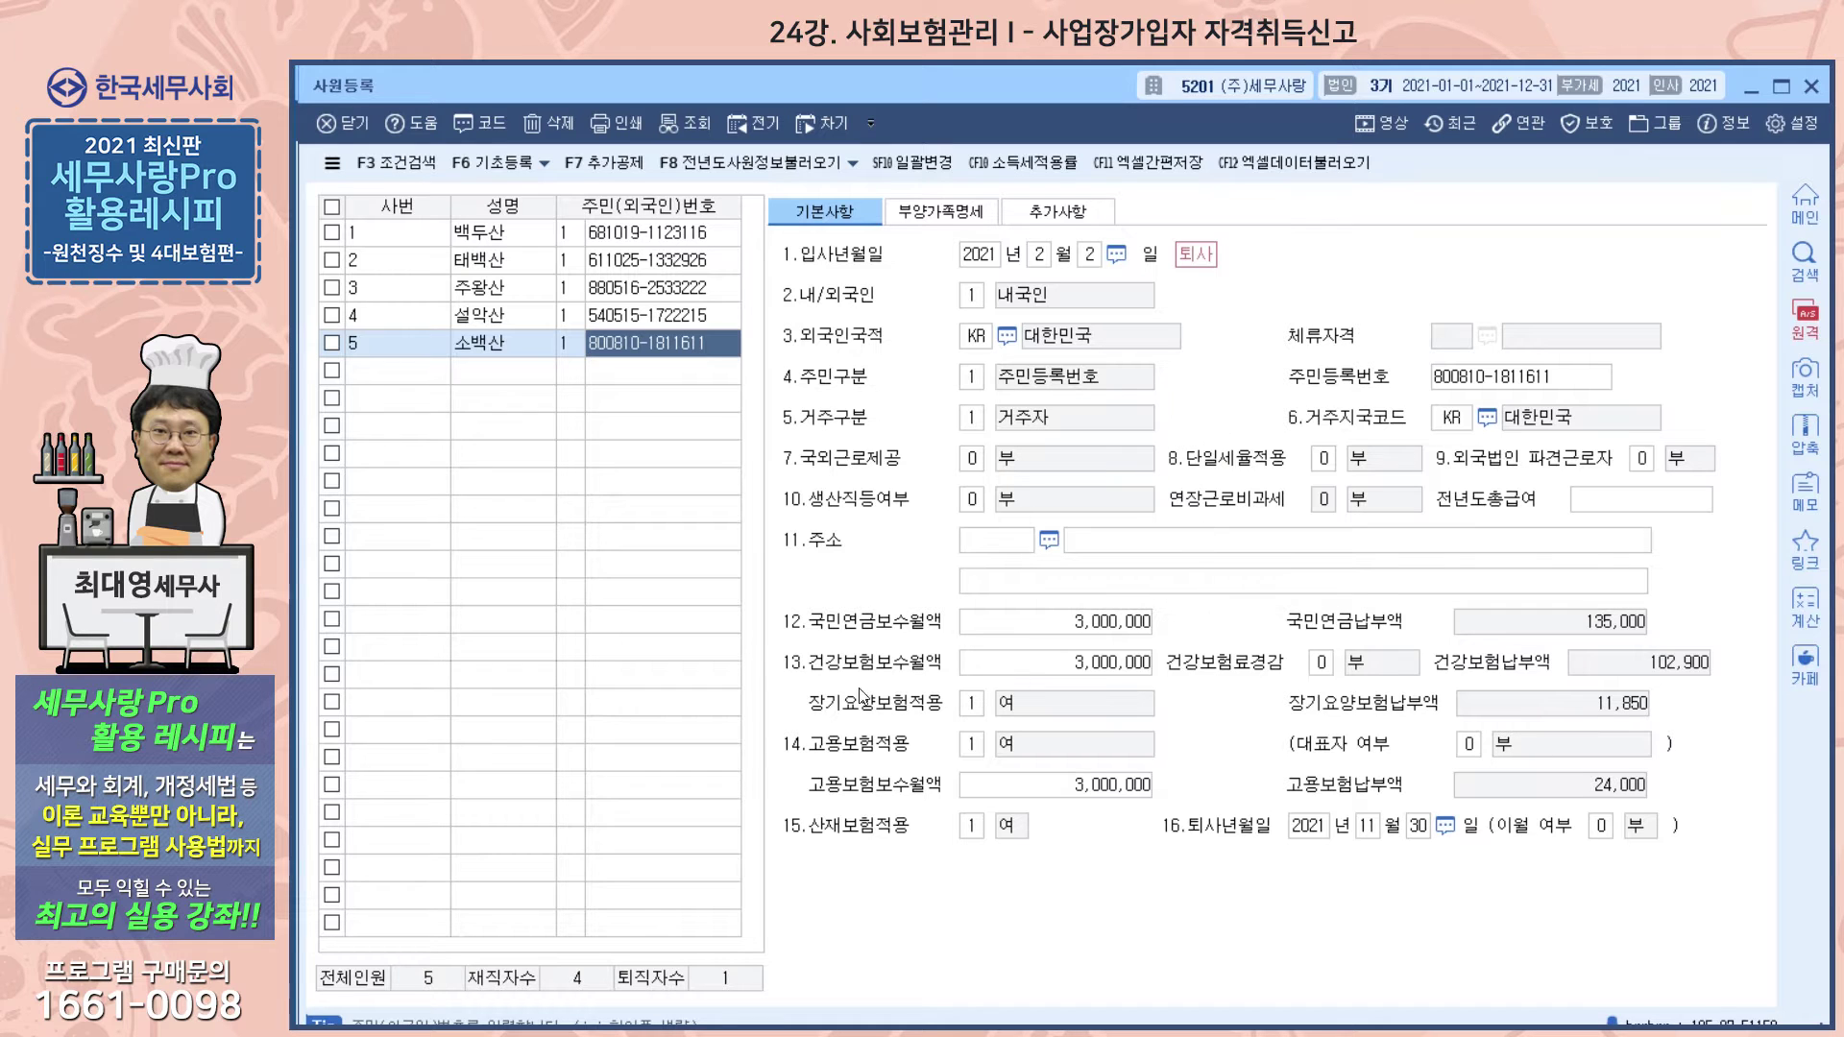
- Compare the national pension and health insurance monthly pay fields in employee 5's basic information
left_click(1036, 622)
left_click(1076, 675)
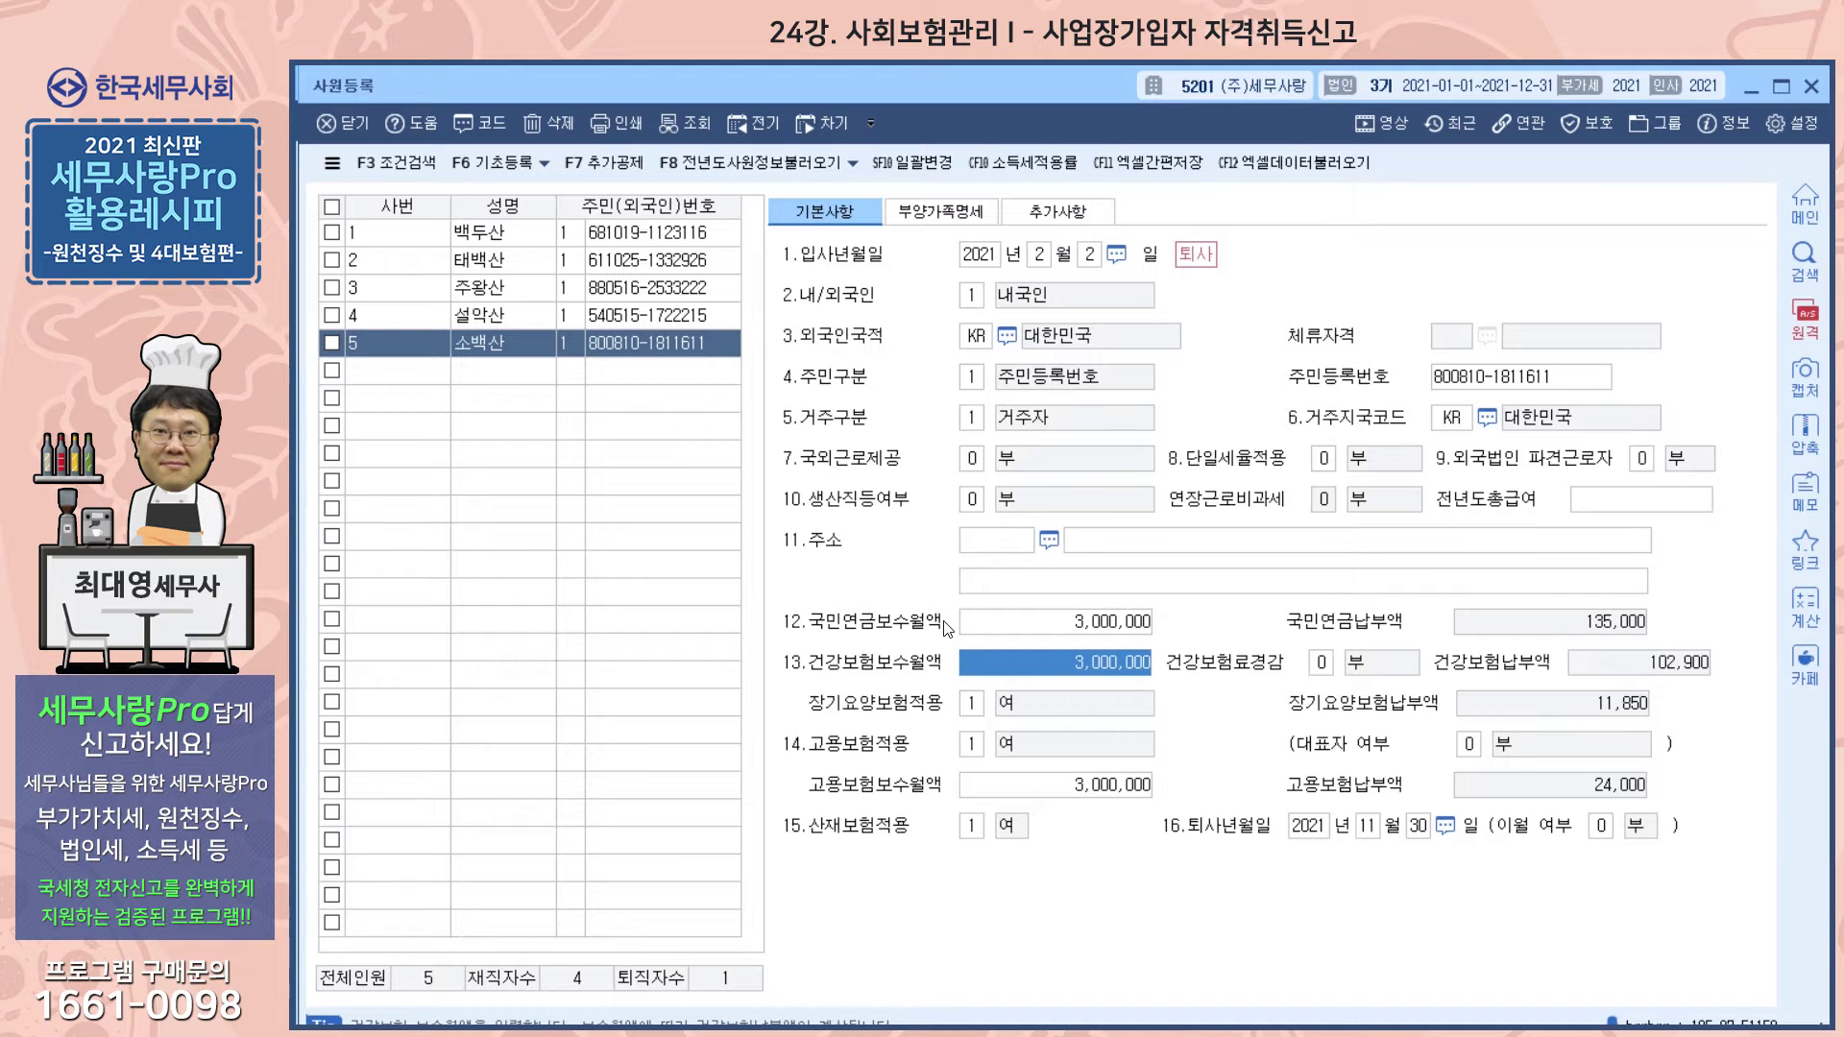
left_click(1042, 630)
left_click(1066, 668)
left_click(1077, 634)
left_click(1066, 670)
left_click(1077, 632)
left_click(1057, 674)
left_click(1019, 629)
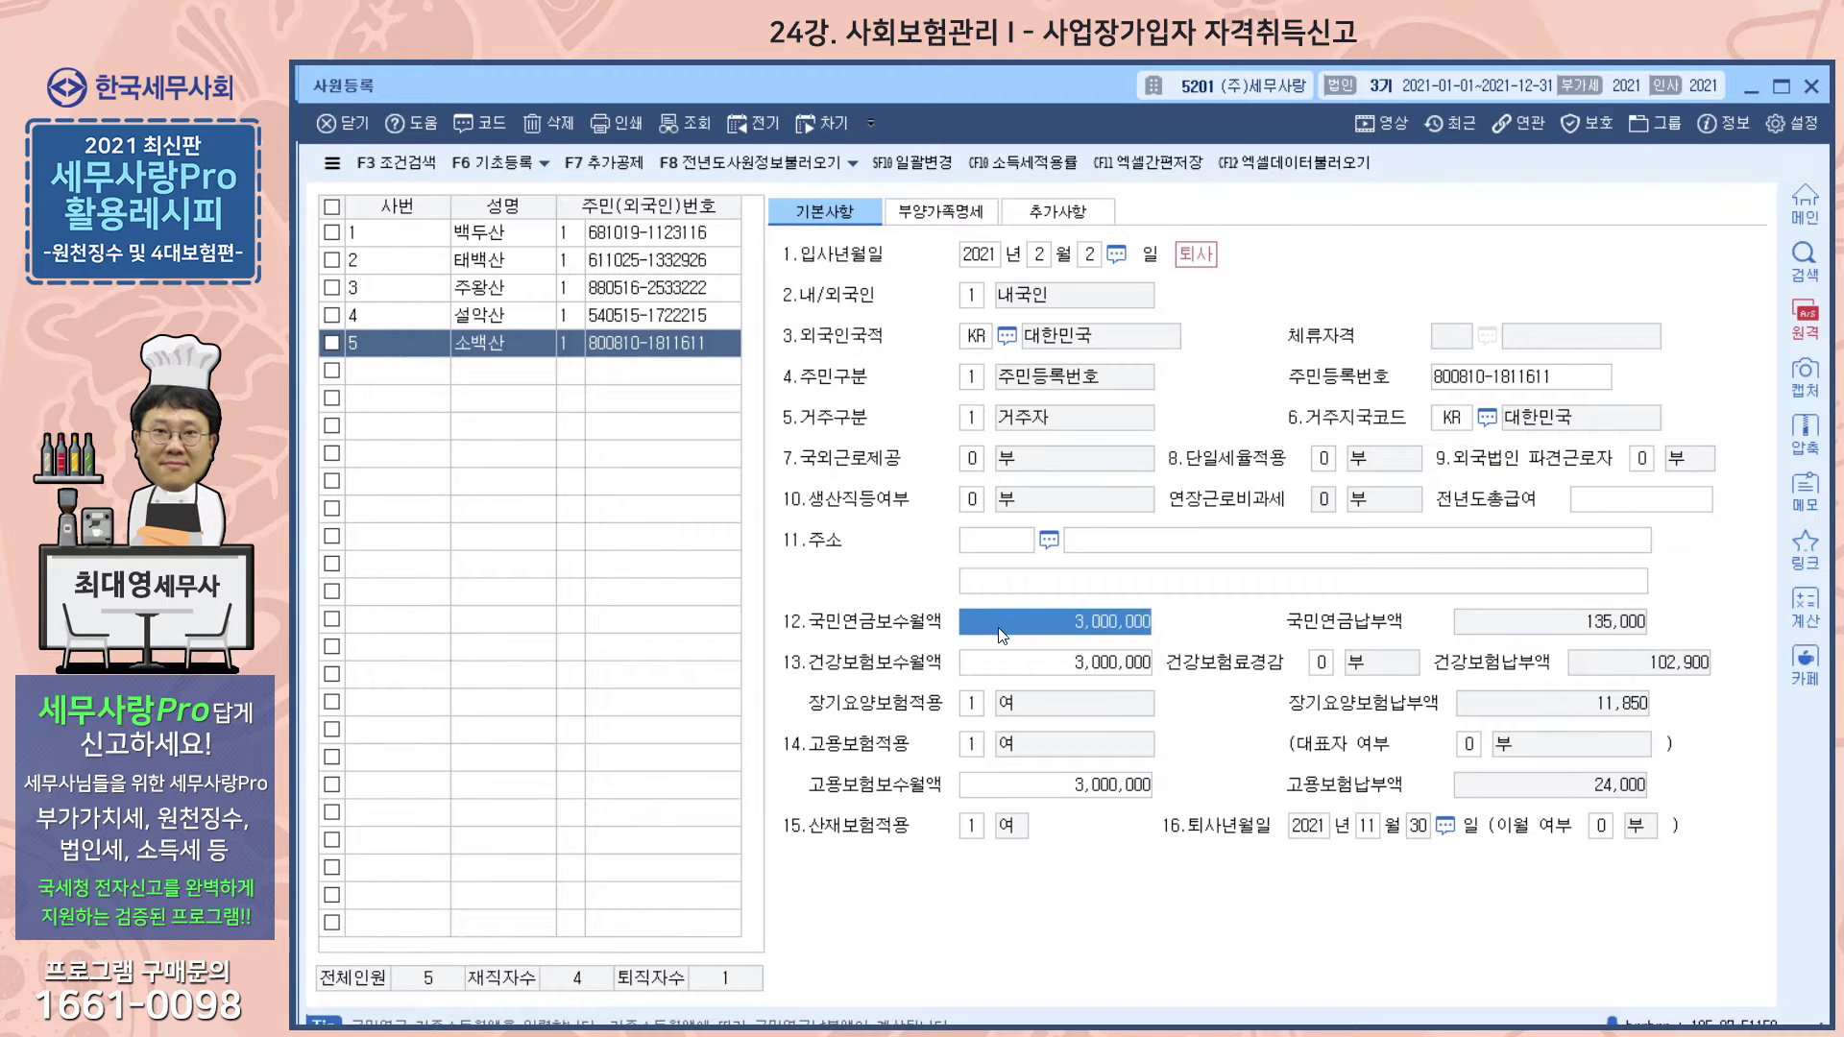
- Check employee 4's national pension and health insurance monthly pay fields, and choose 0.부 for employment insurance coverage
left_click(609, 319)
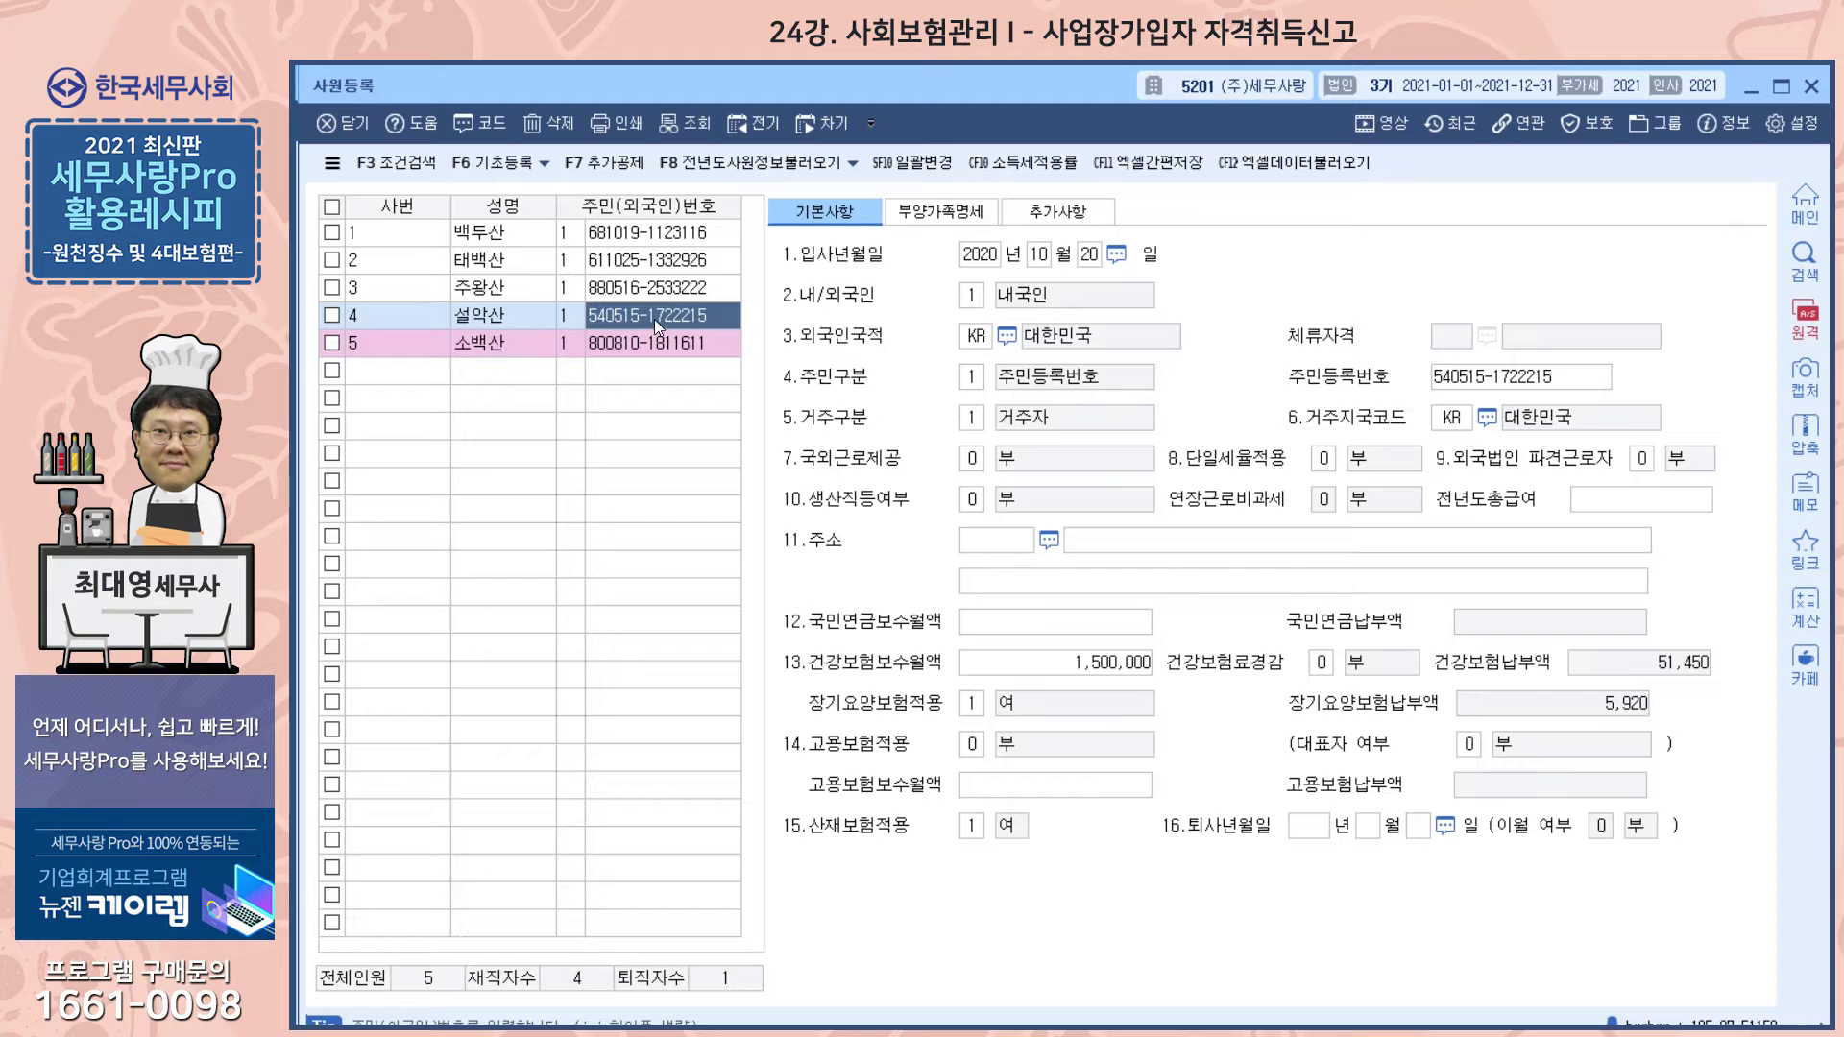
left_click(1031, 623)
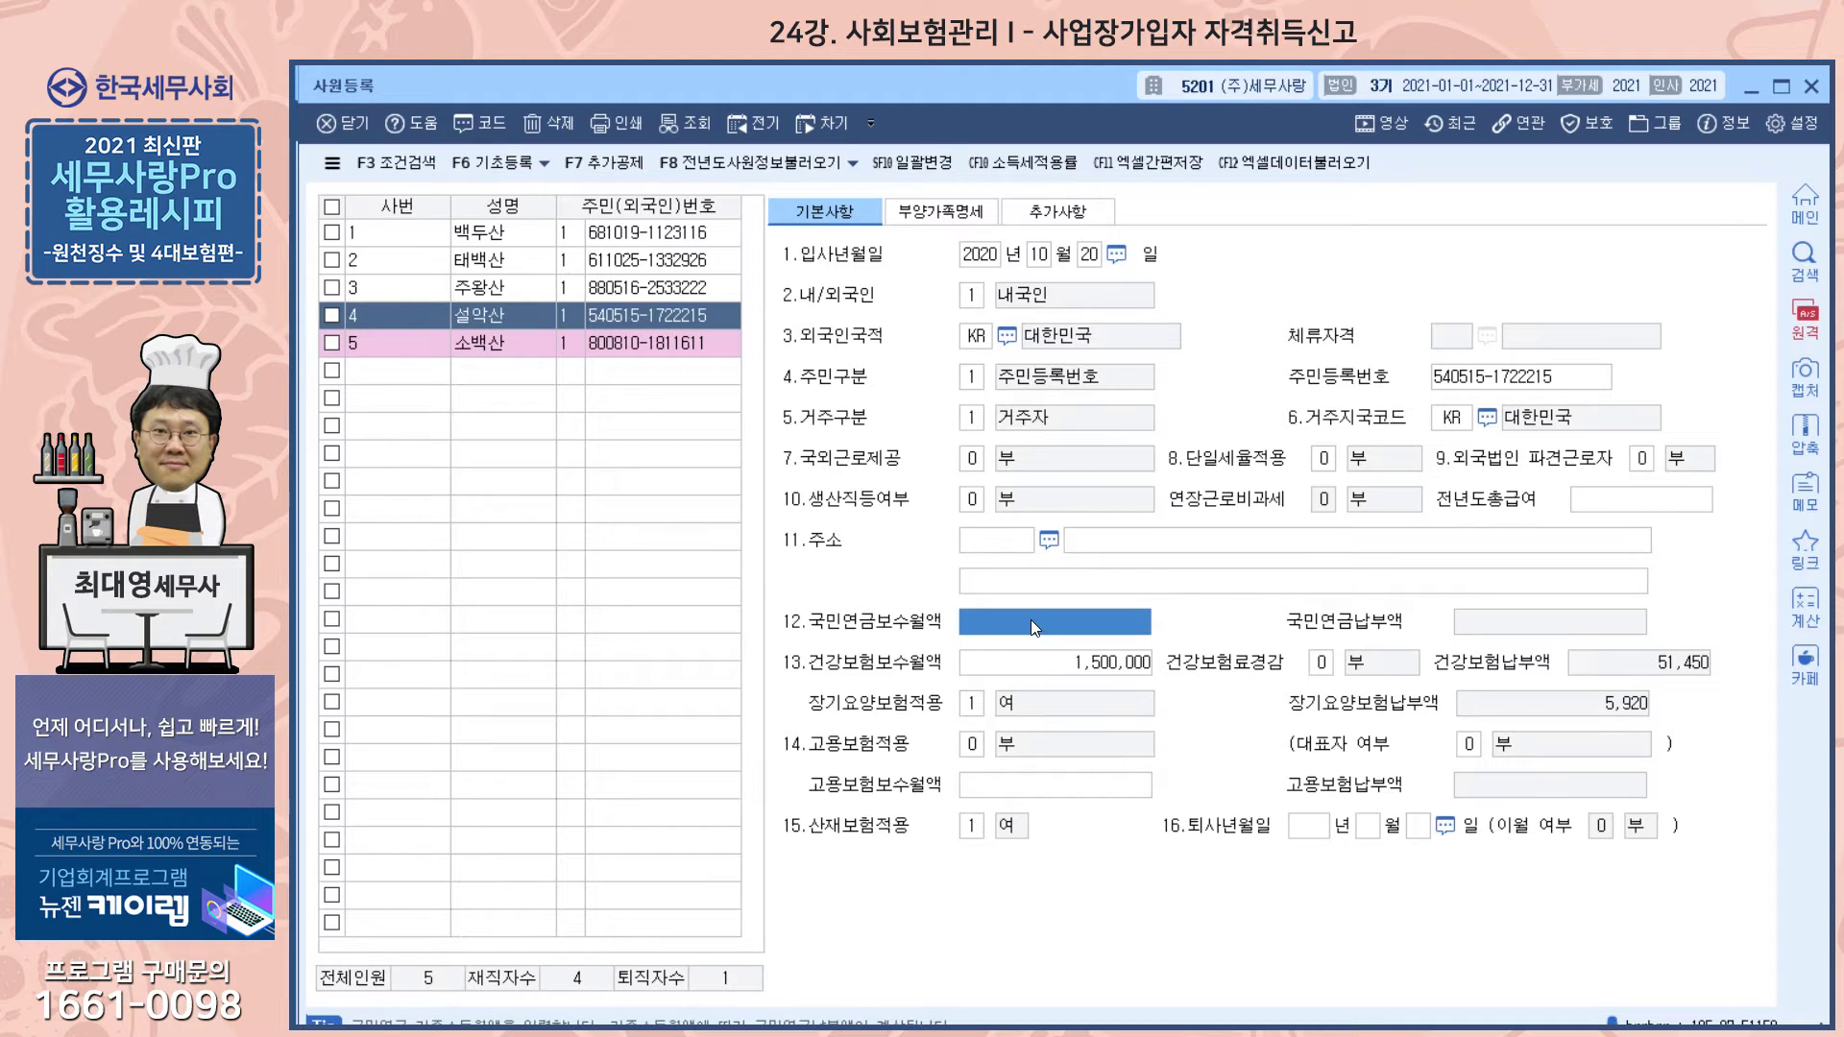
left_click(1047, 671)
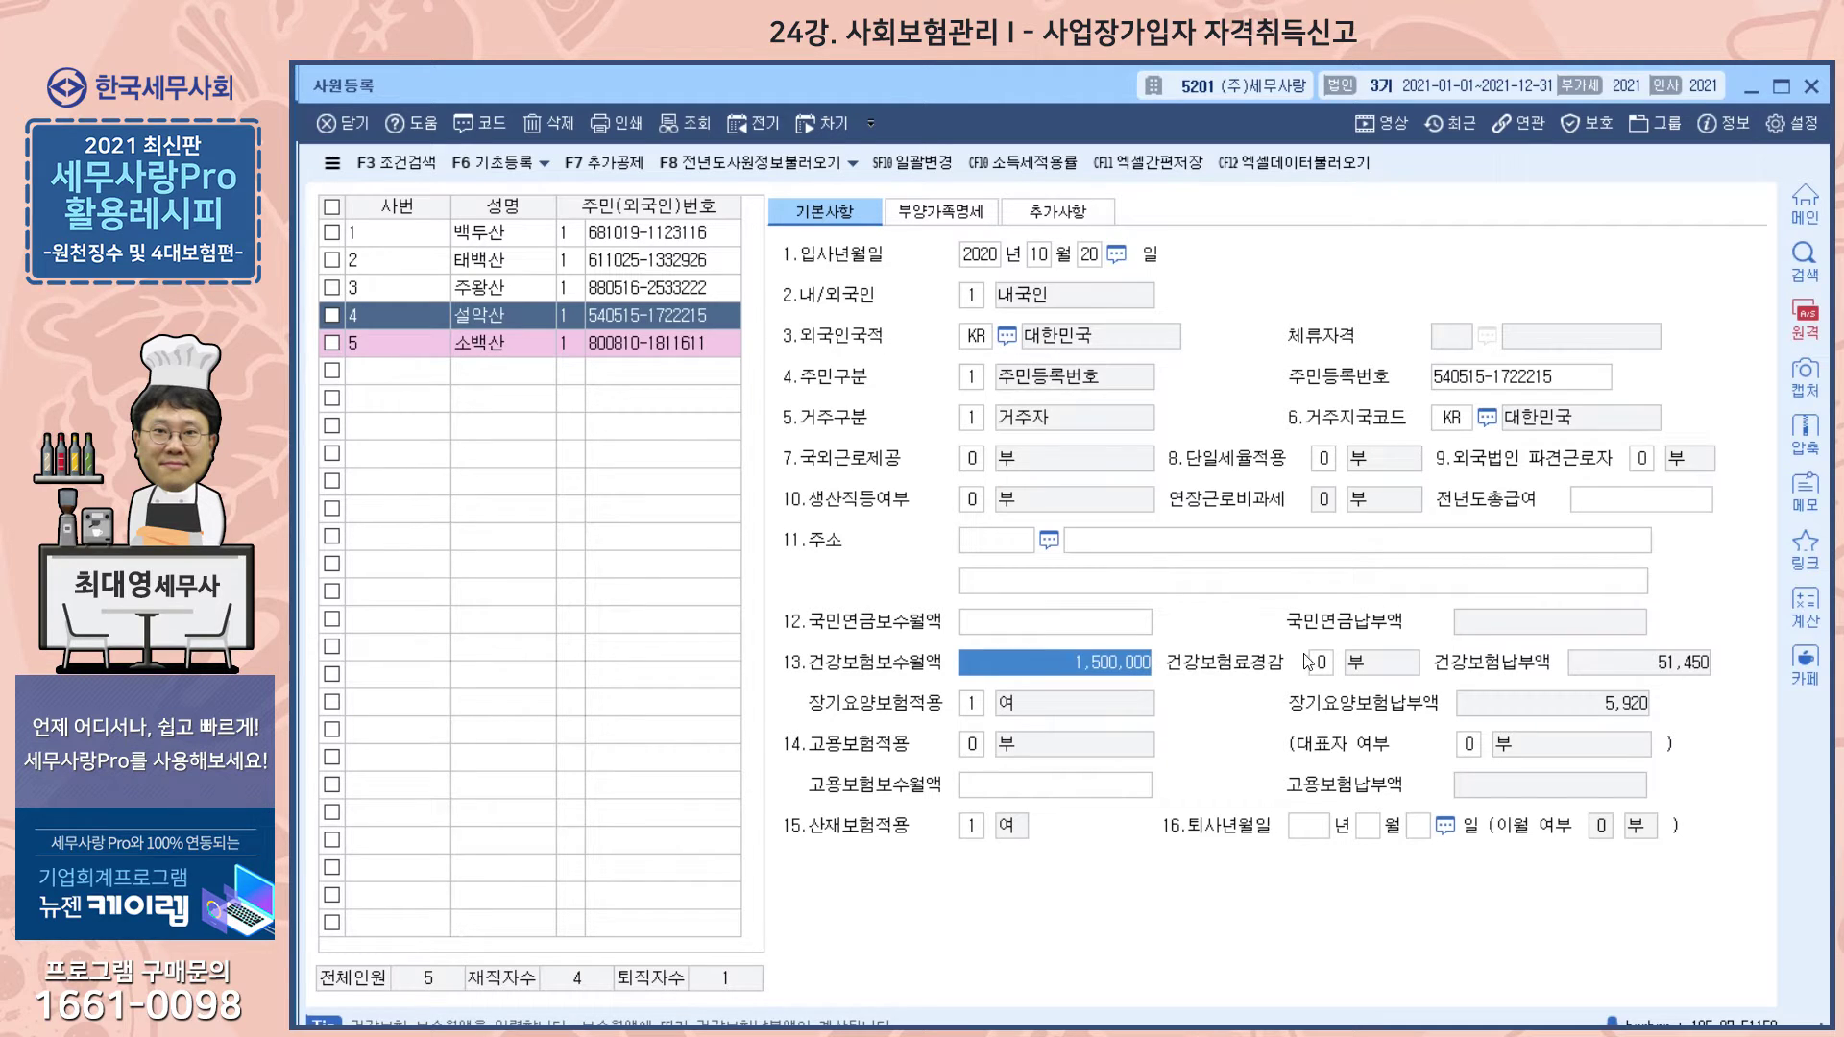
left_click(970, 751)
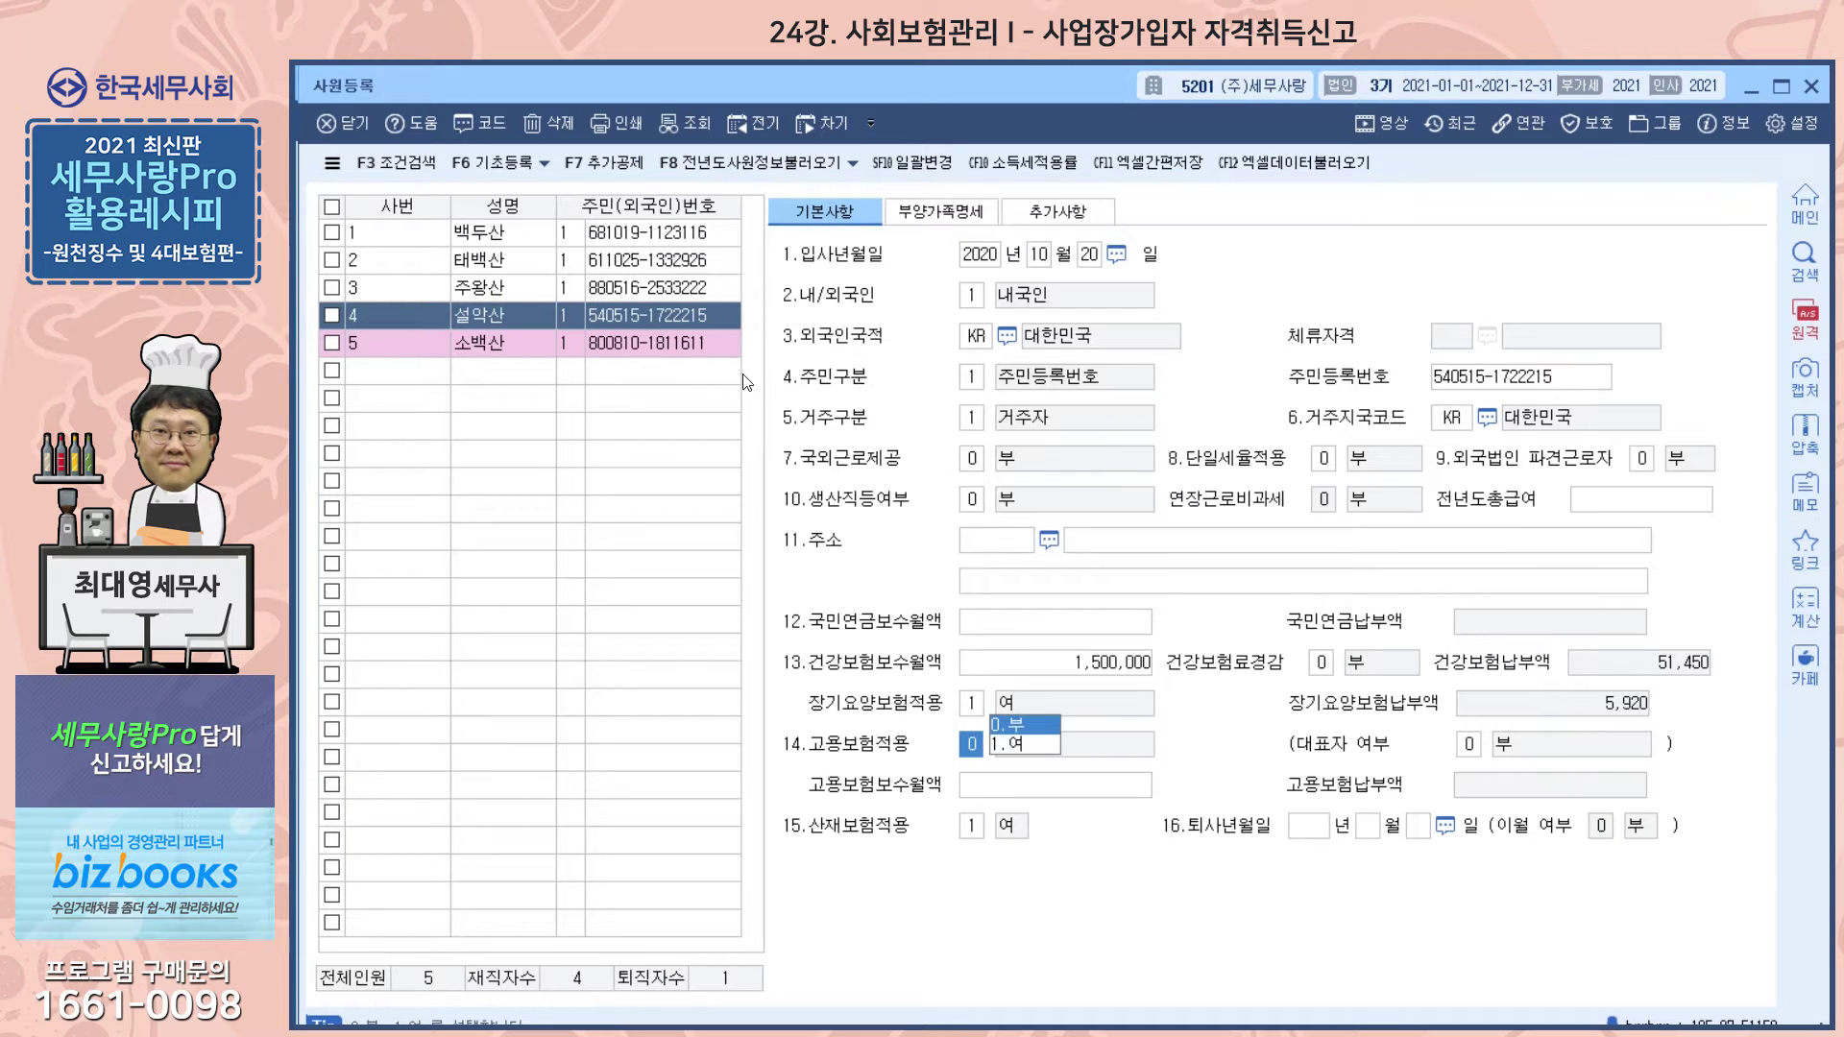
left_click(1005, 722)
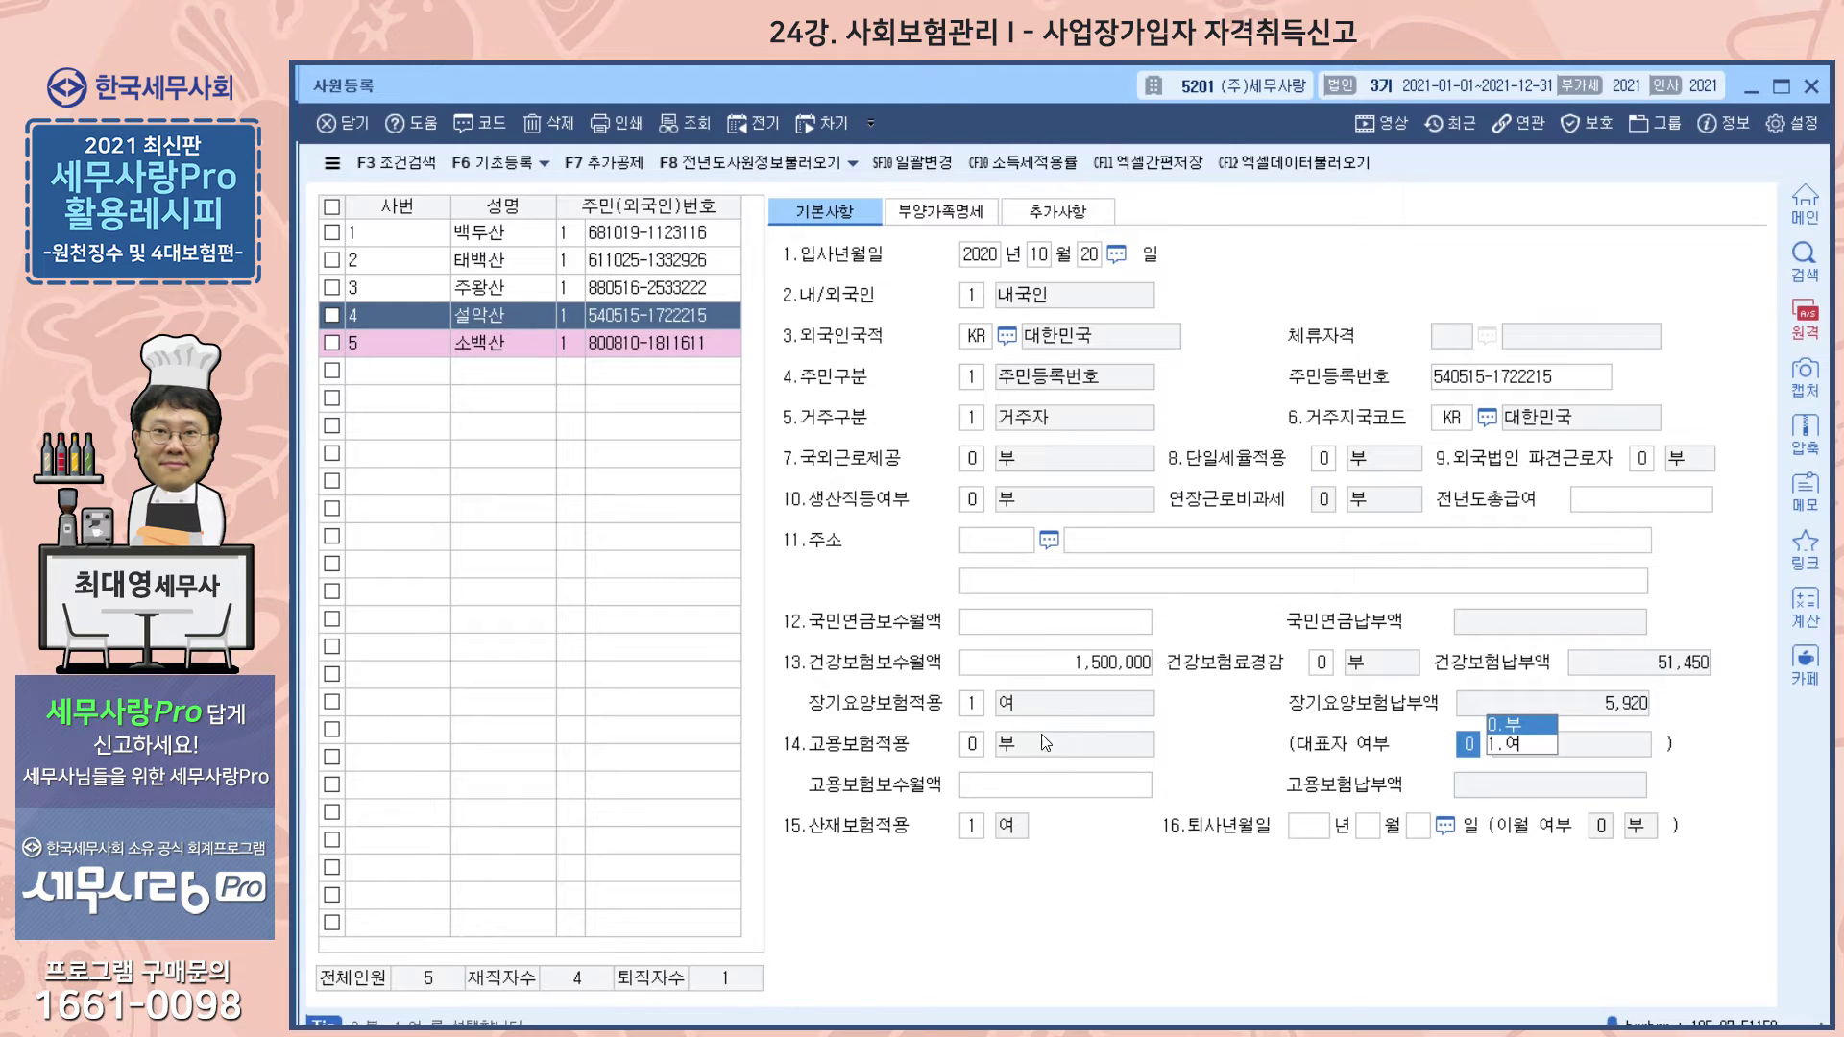
- Return to employee 5 and examine the monthly pay fields for national pension, health insurance and employment insurance
left_click(480, 345)
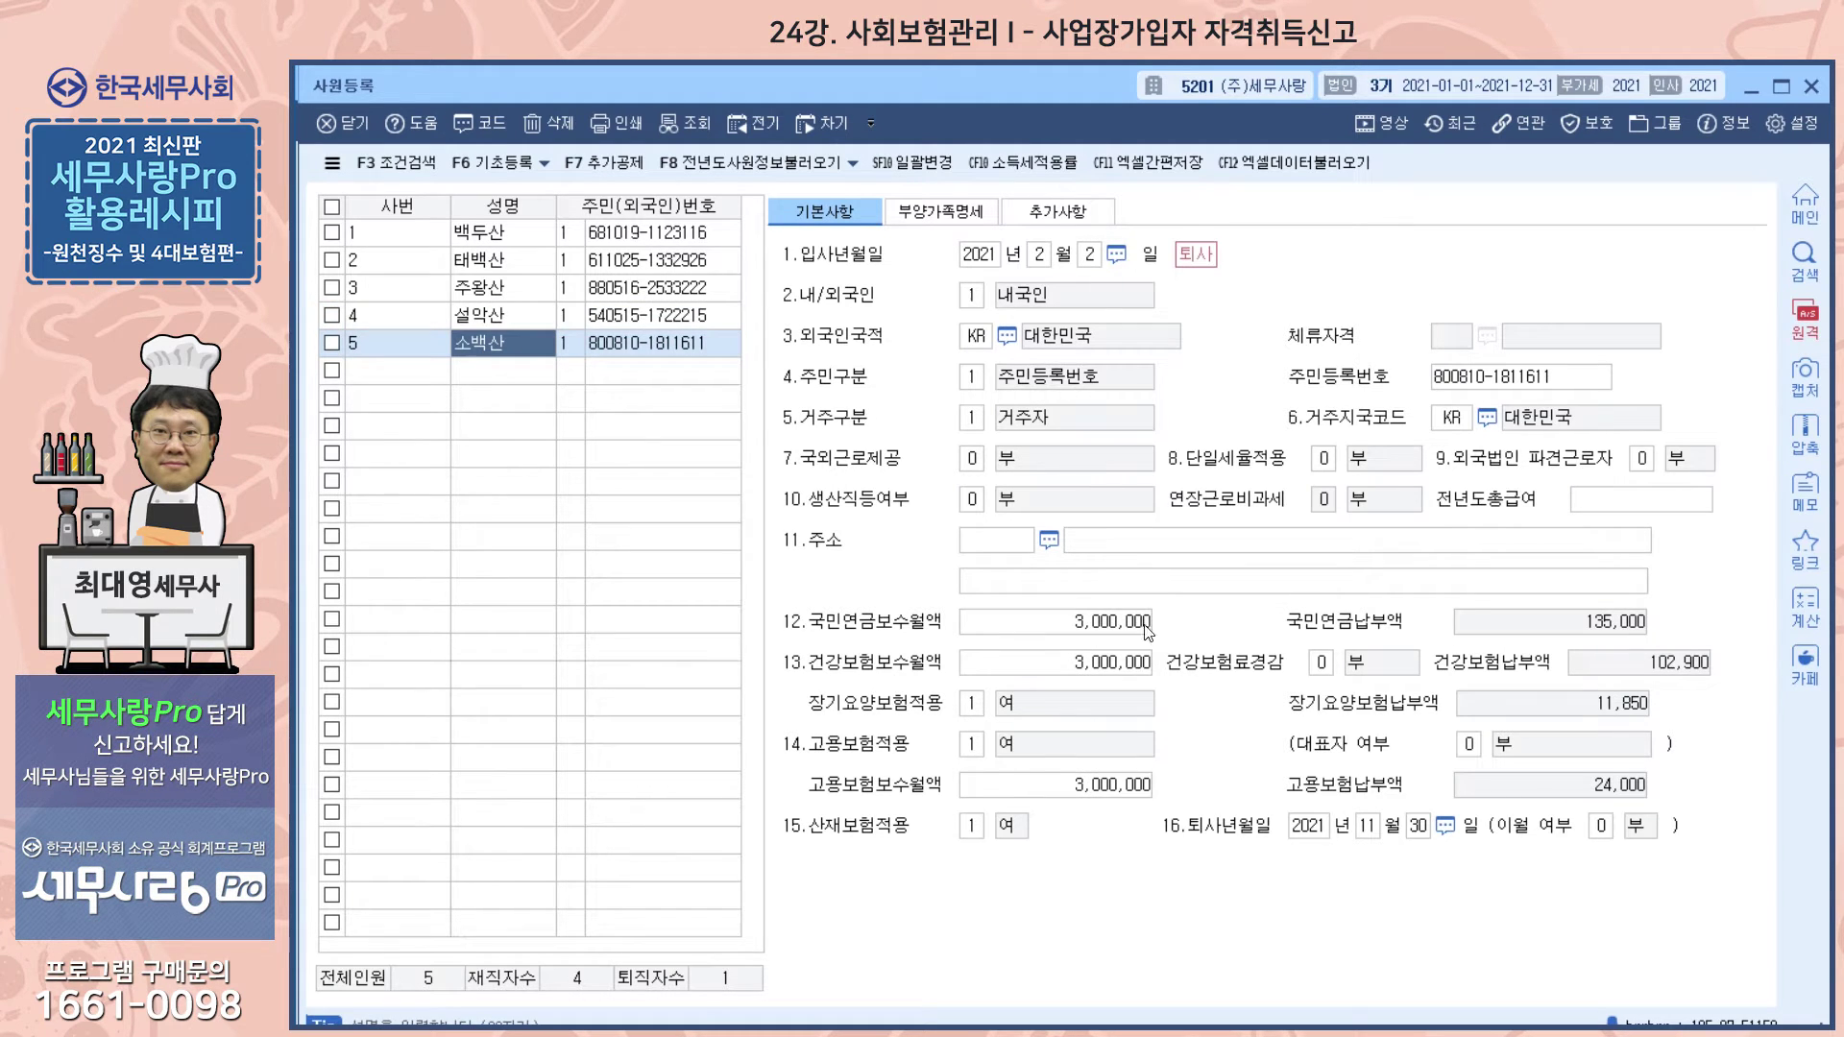
left_click(1091, 624)
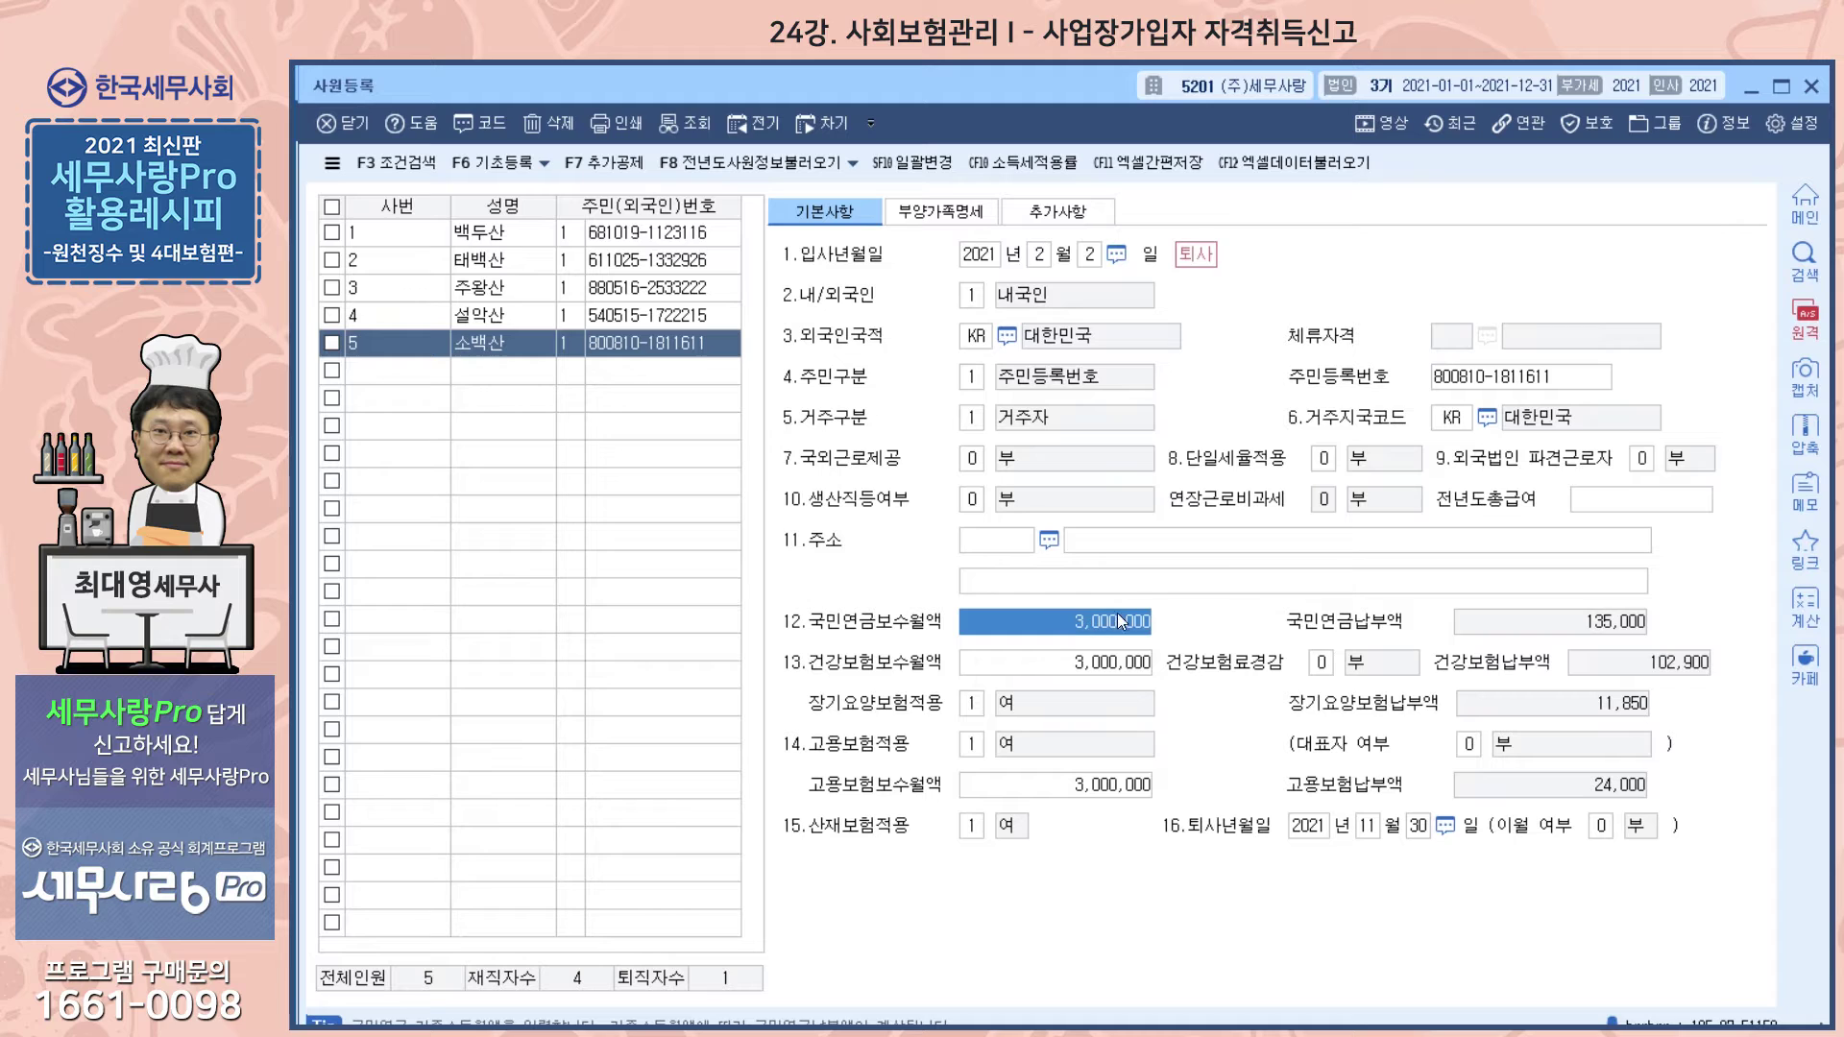
left_click(1079, 663)
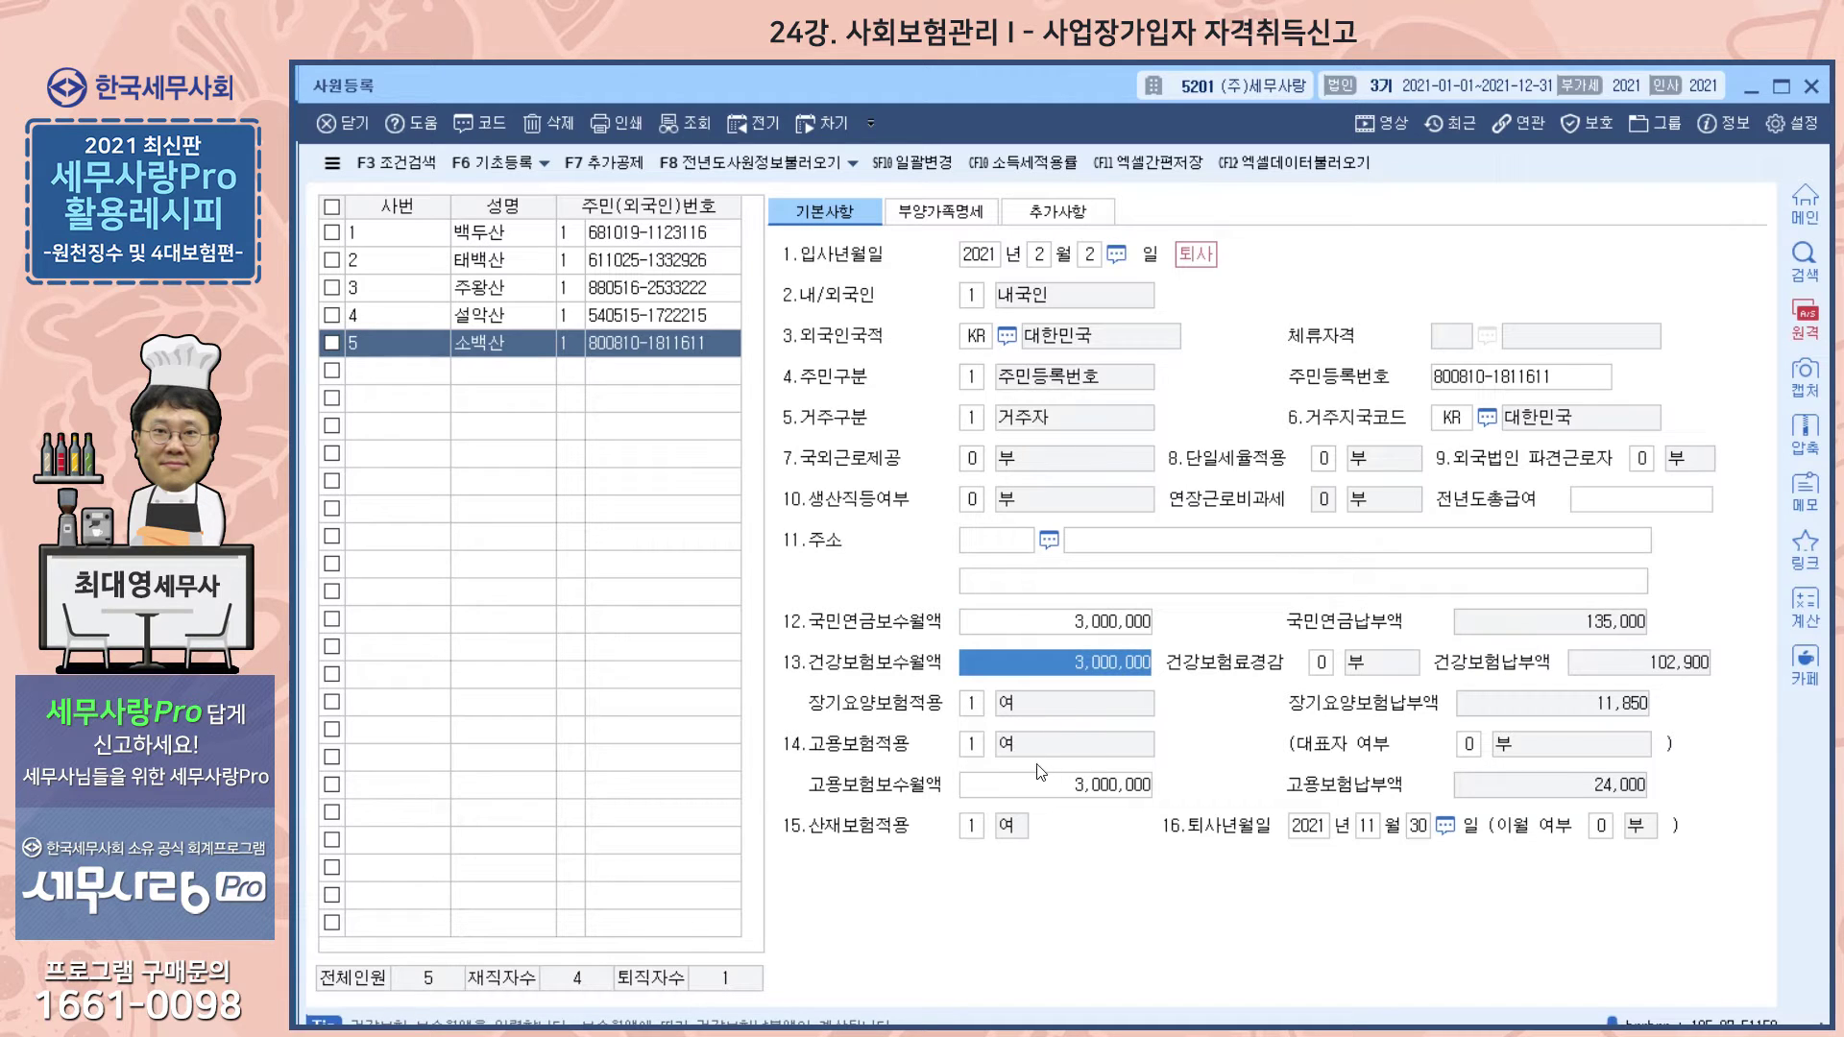
left_click(1077, 789)
left_click(1091, 632)
left_click(1082, 673)
left_click(1089, 634)
left_click(1090, 663)
left_click(1094, 785)
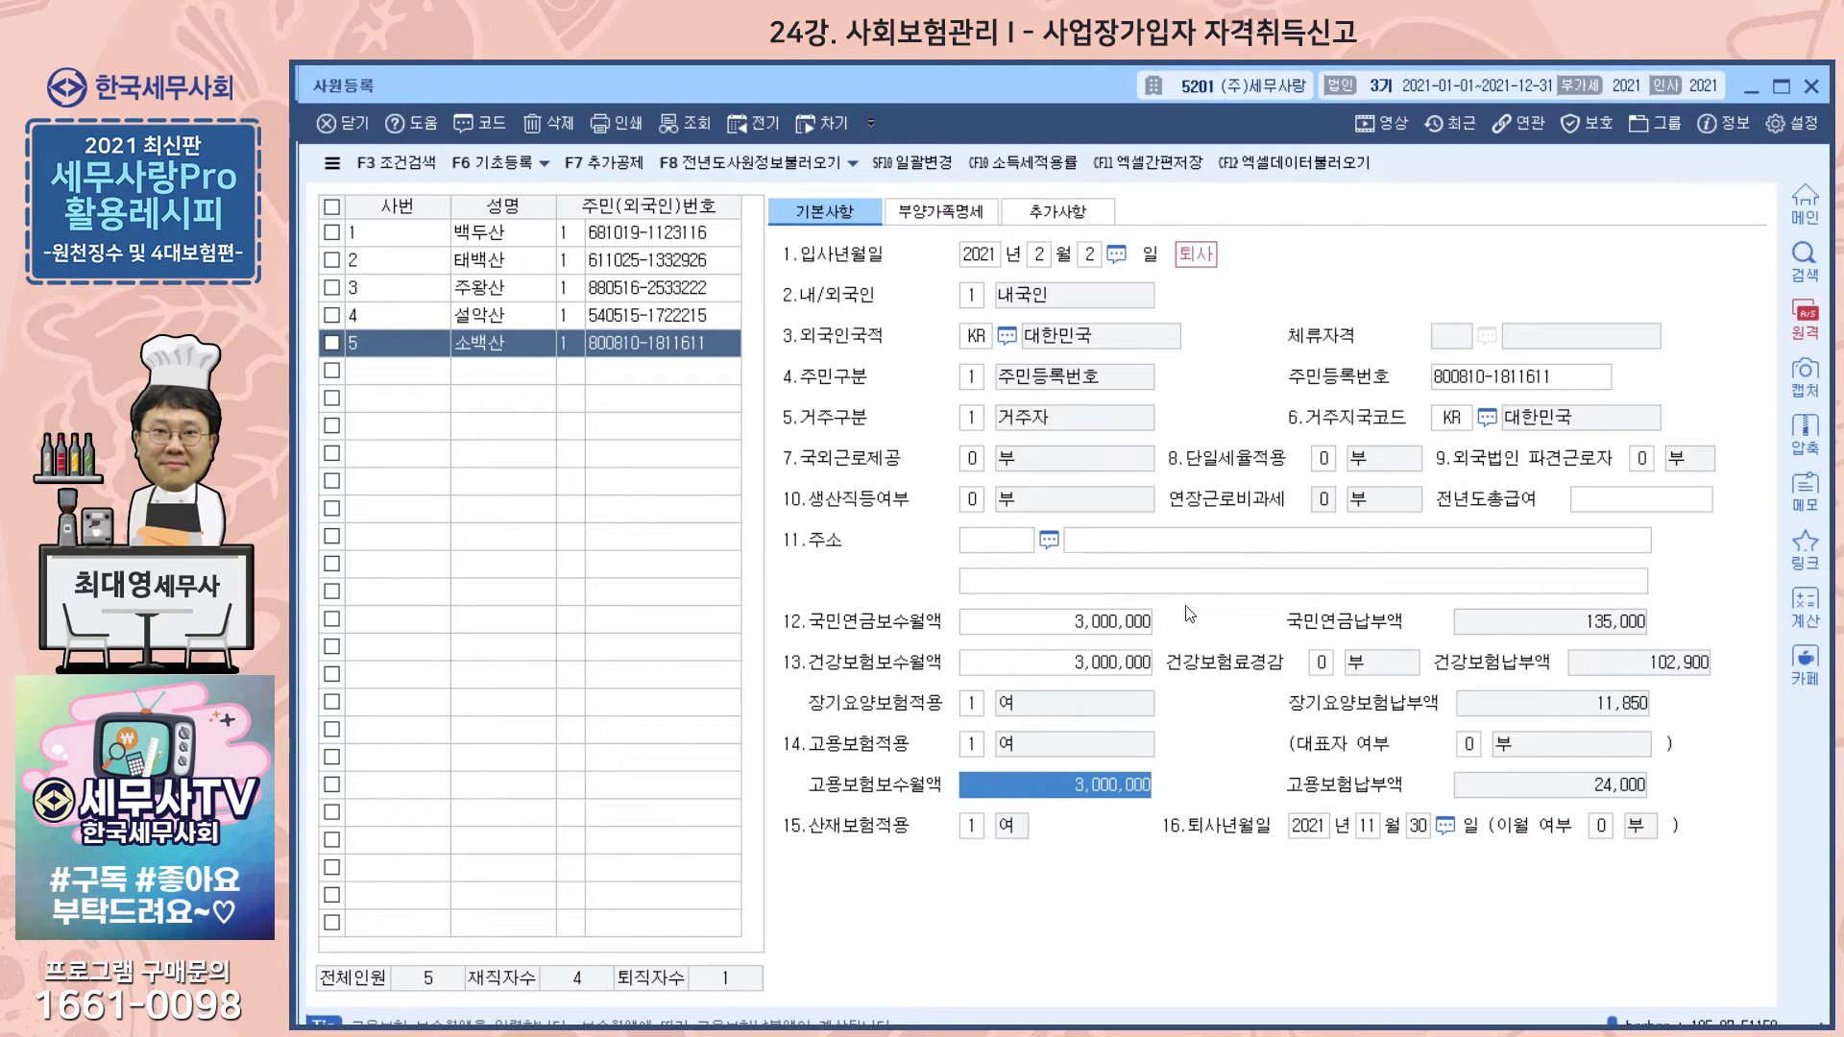
left_click(1064, 631)
left_click(1081, 665)
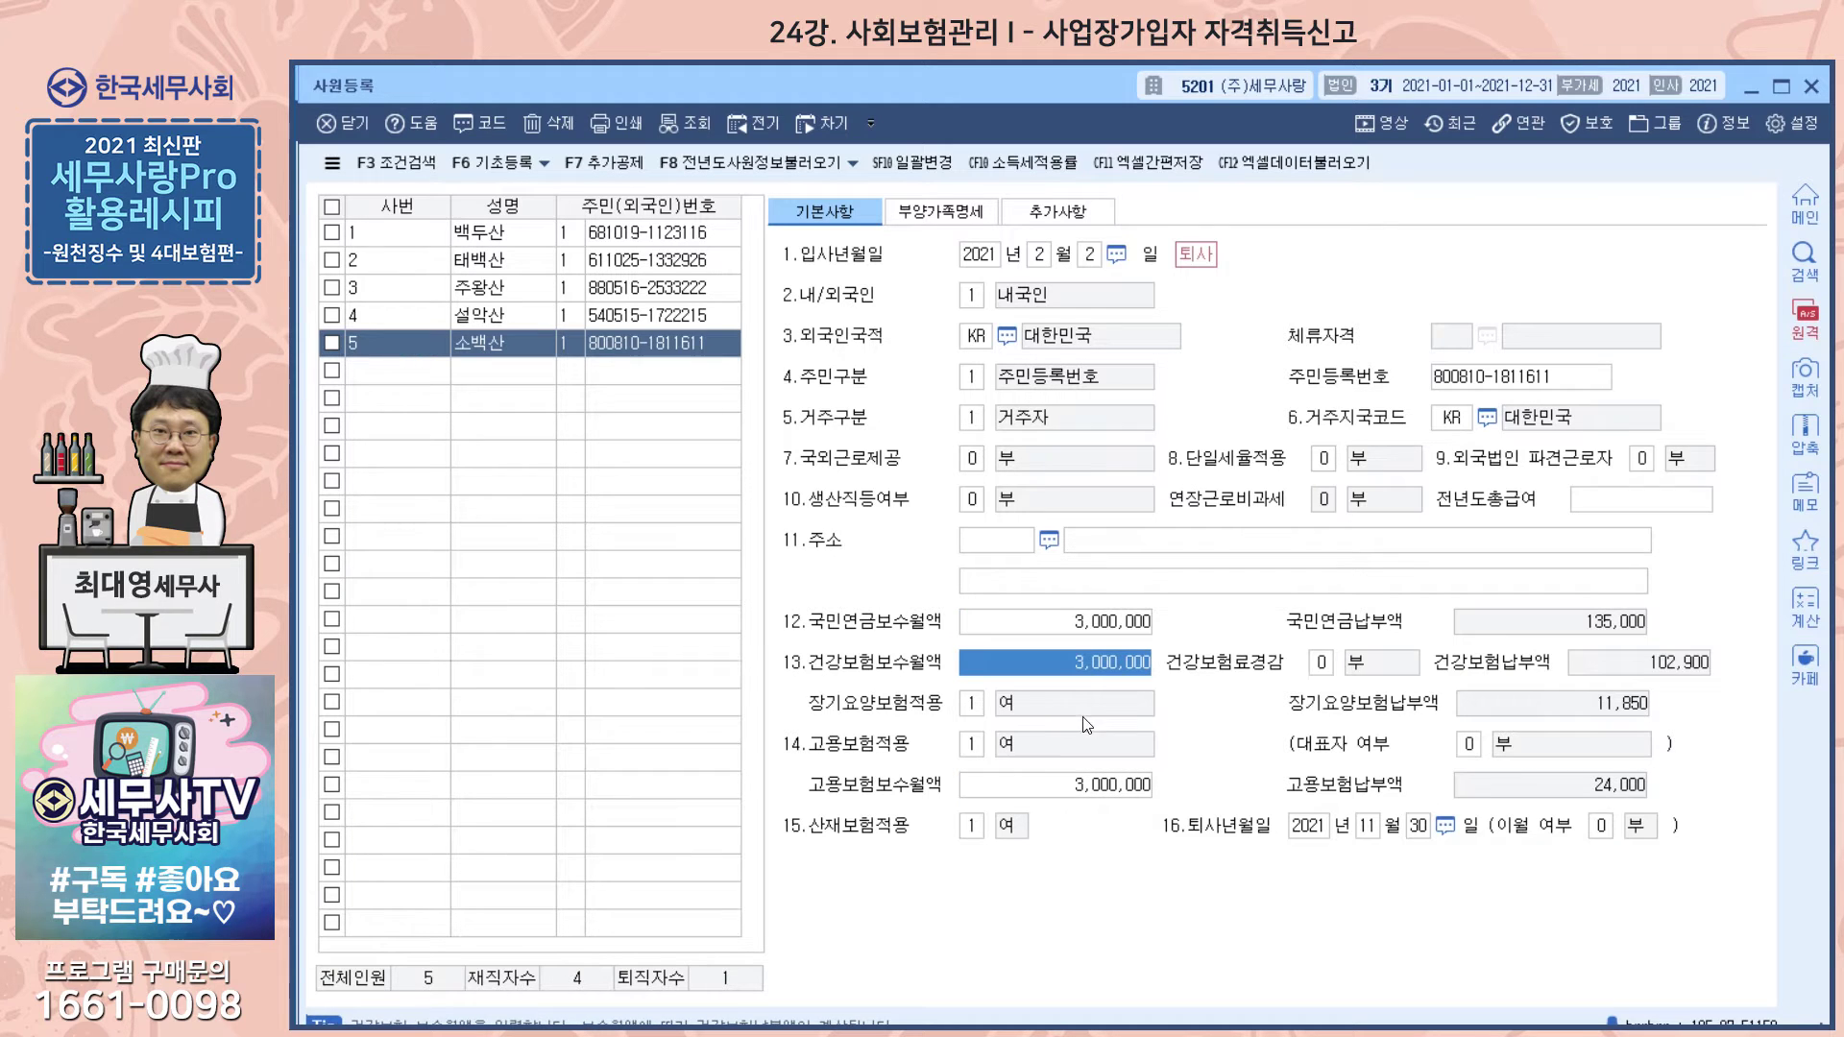
left_click(1075, 791)
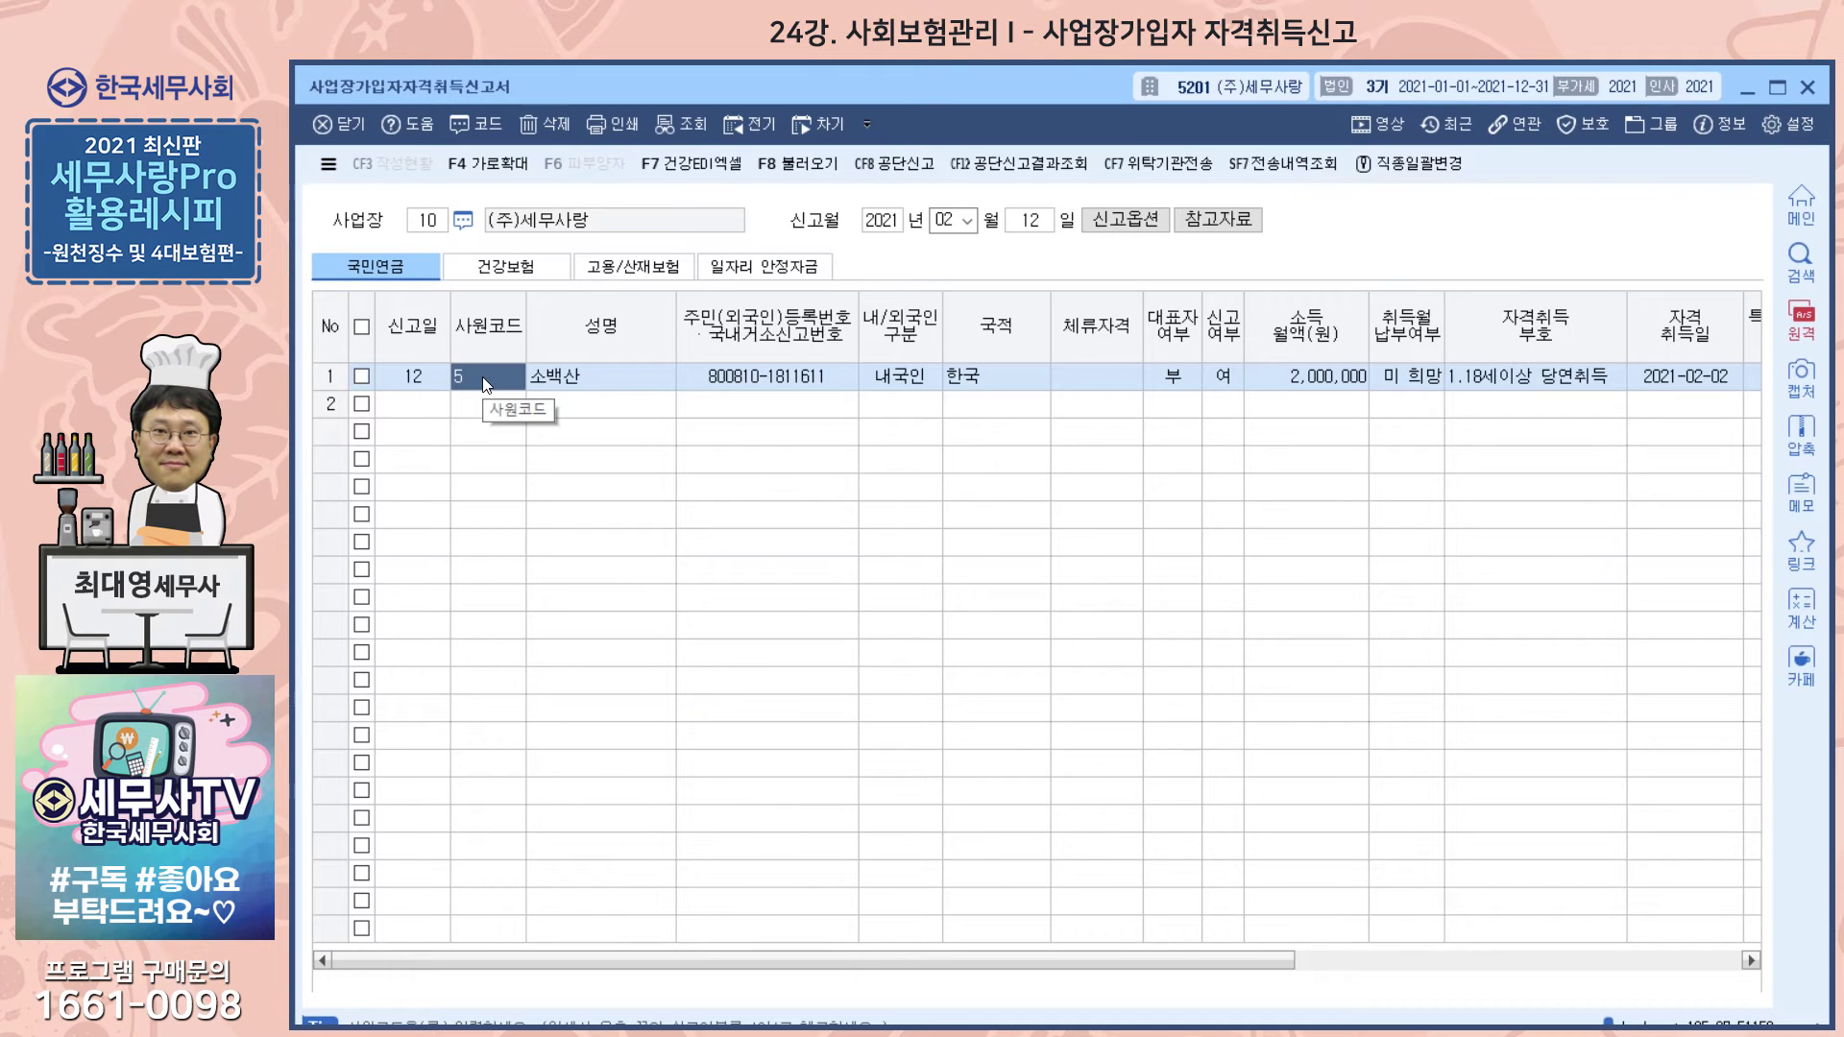
- Check the acquisition report's employee code list, and look through its health, employment/accident, job stability fund and national pension forms
key("F2")
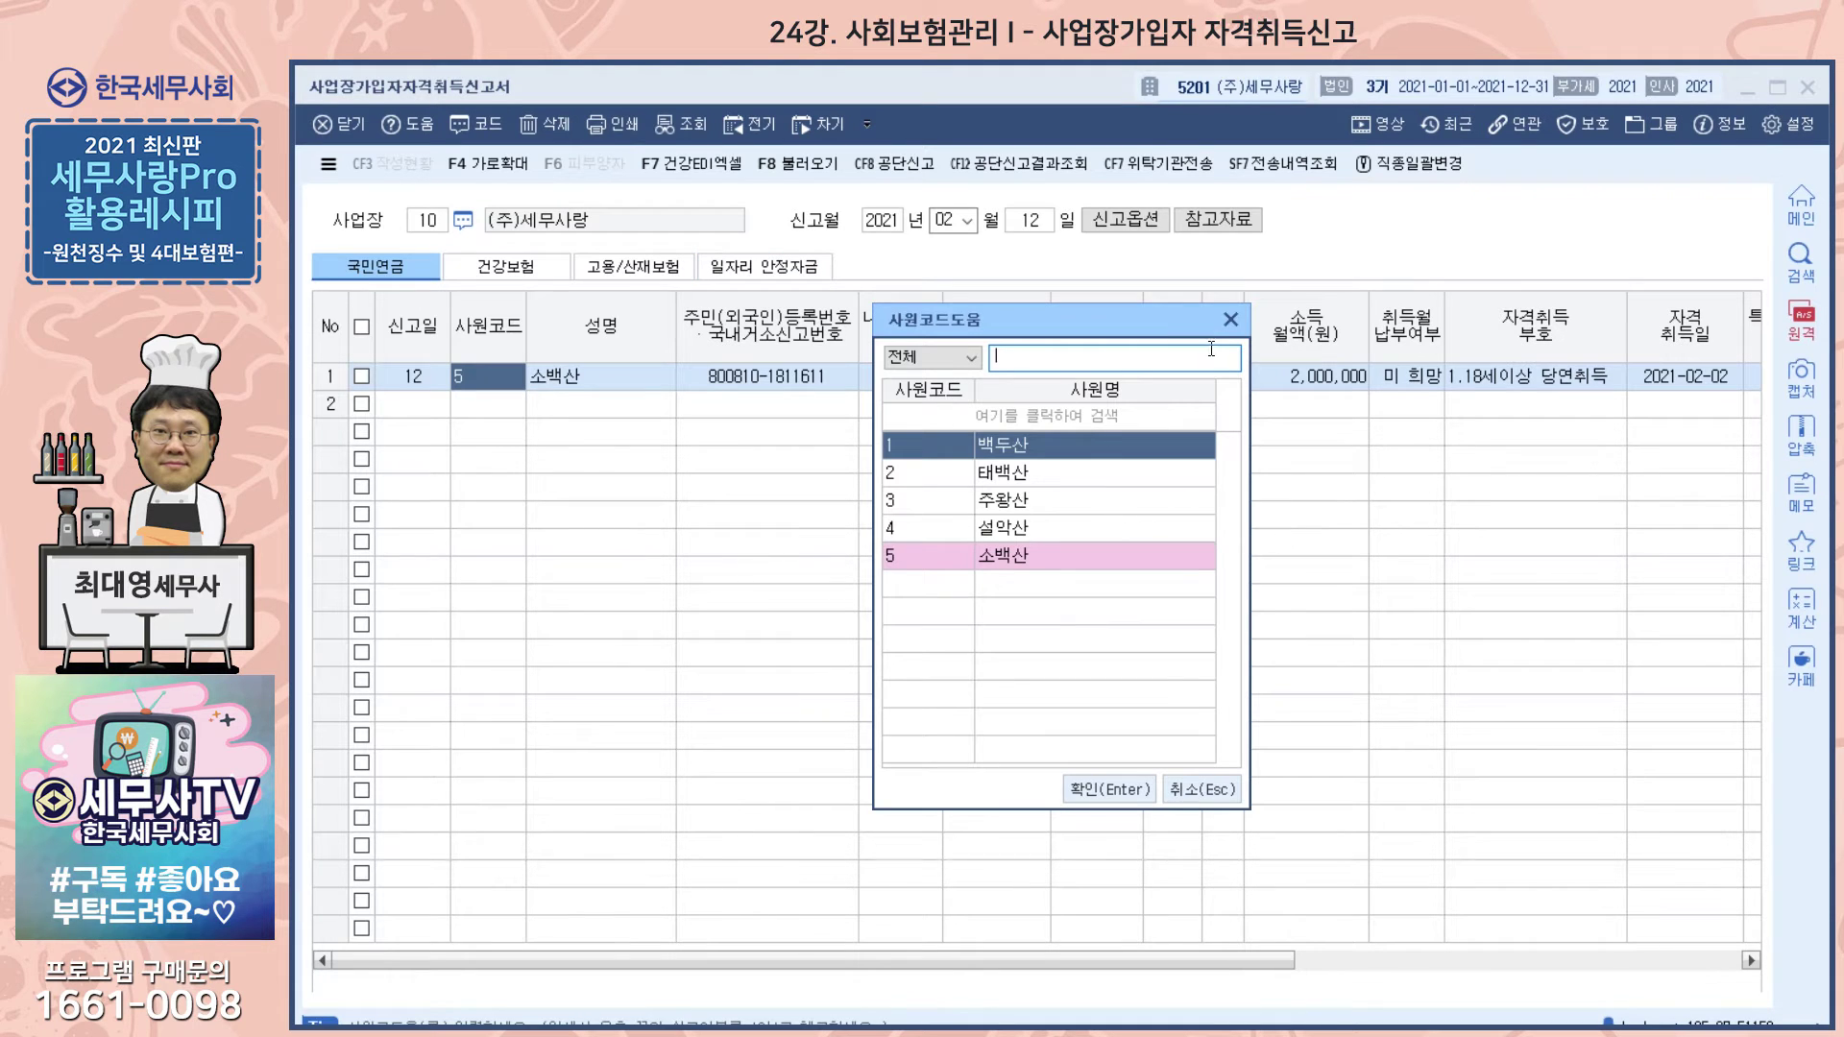
left_click(1231, 320)
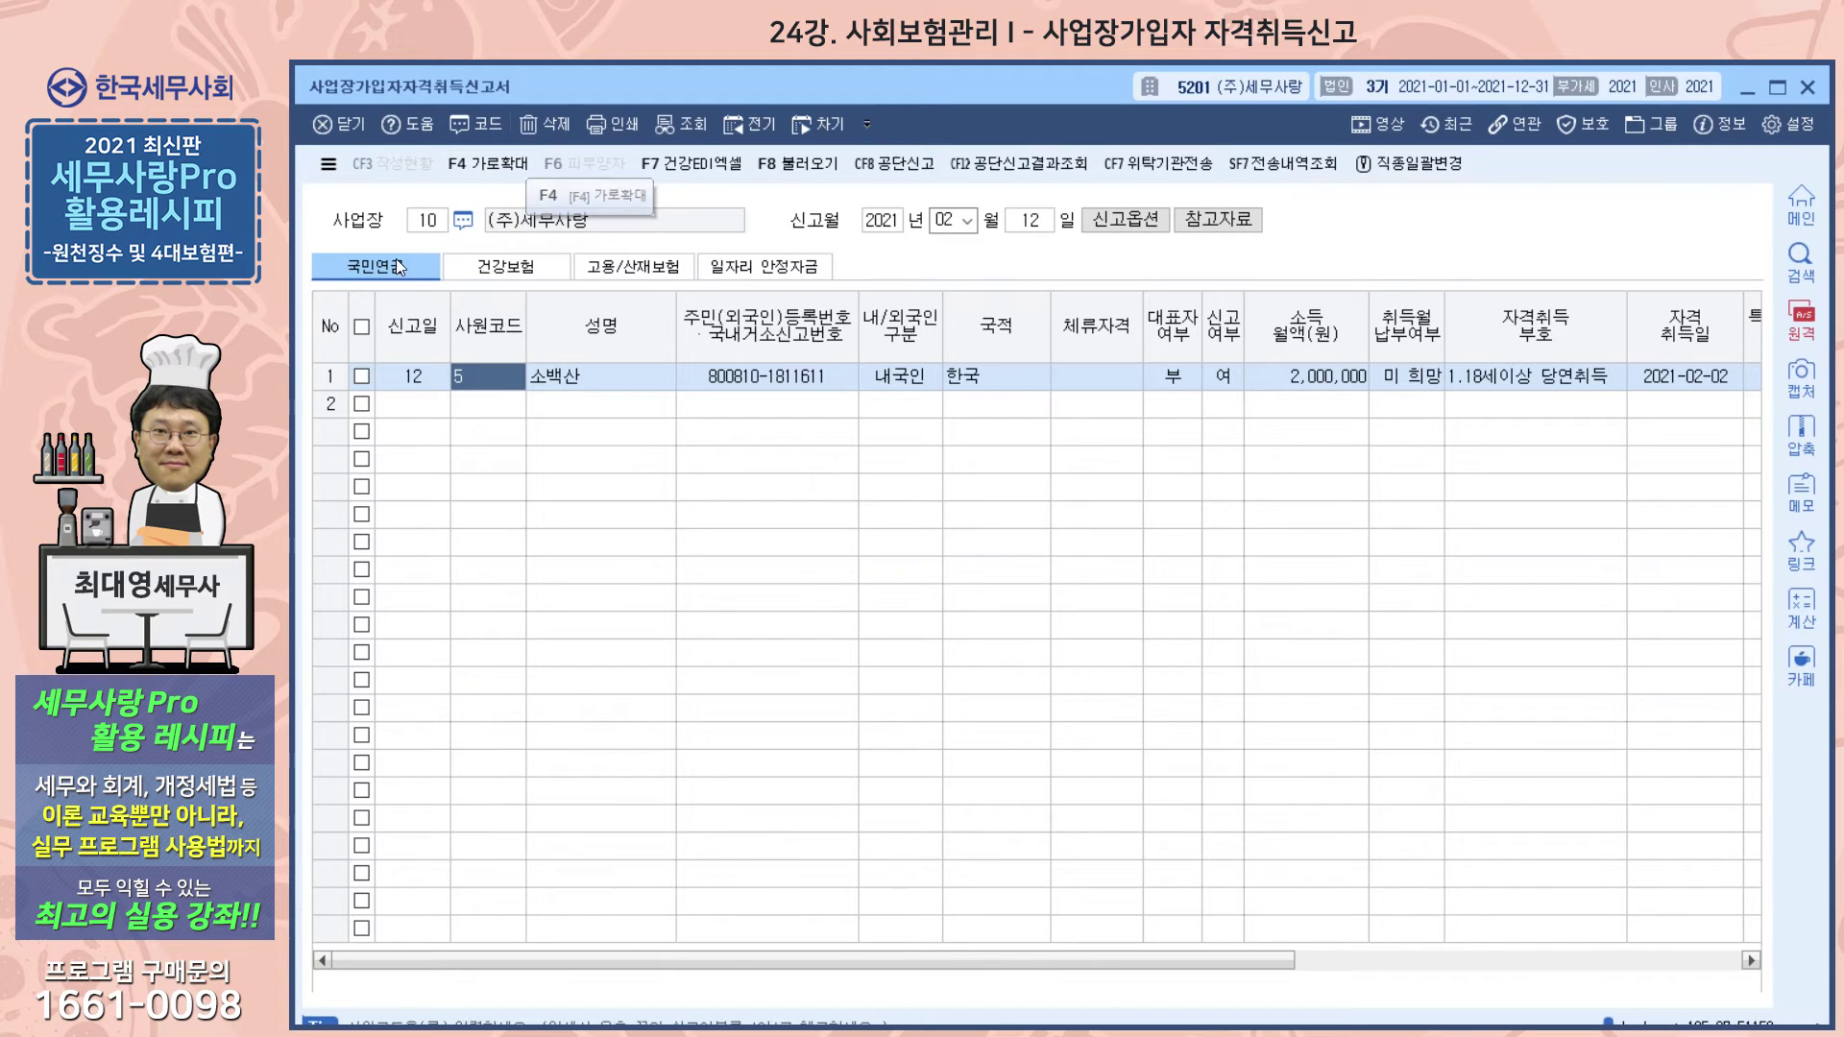
left_click(506, 266)
left_click(633, 266)
left_click(753, 269)
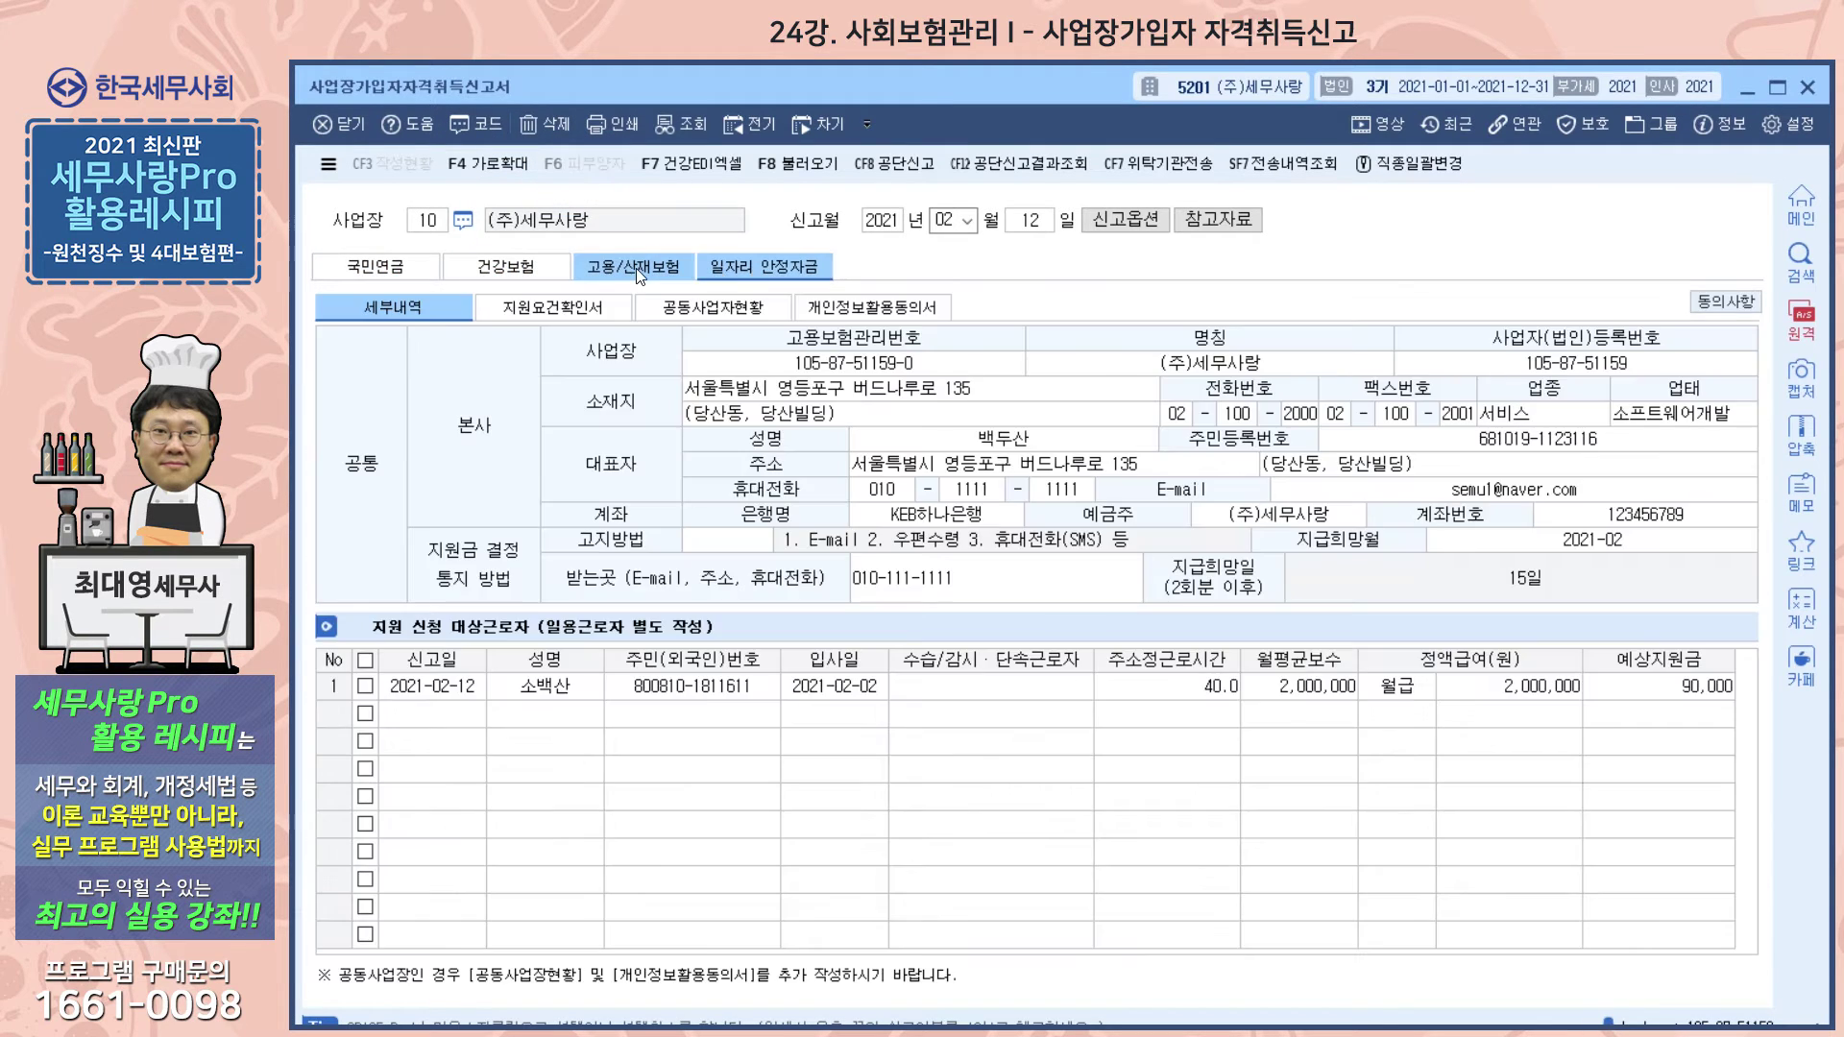
left_click(516, 264)
left_click(389, 267)
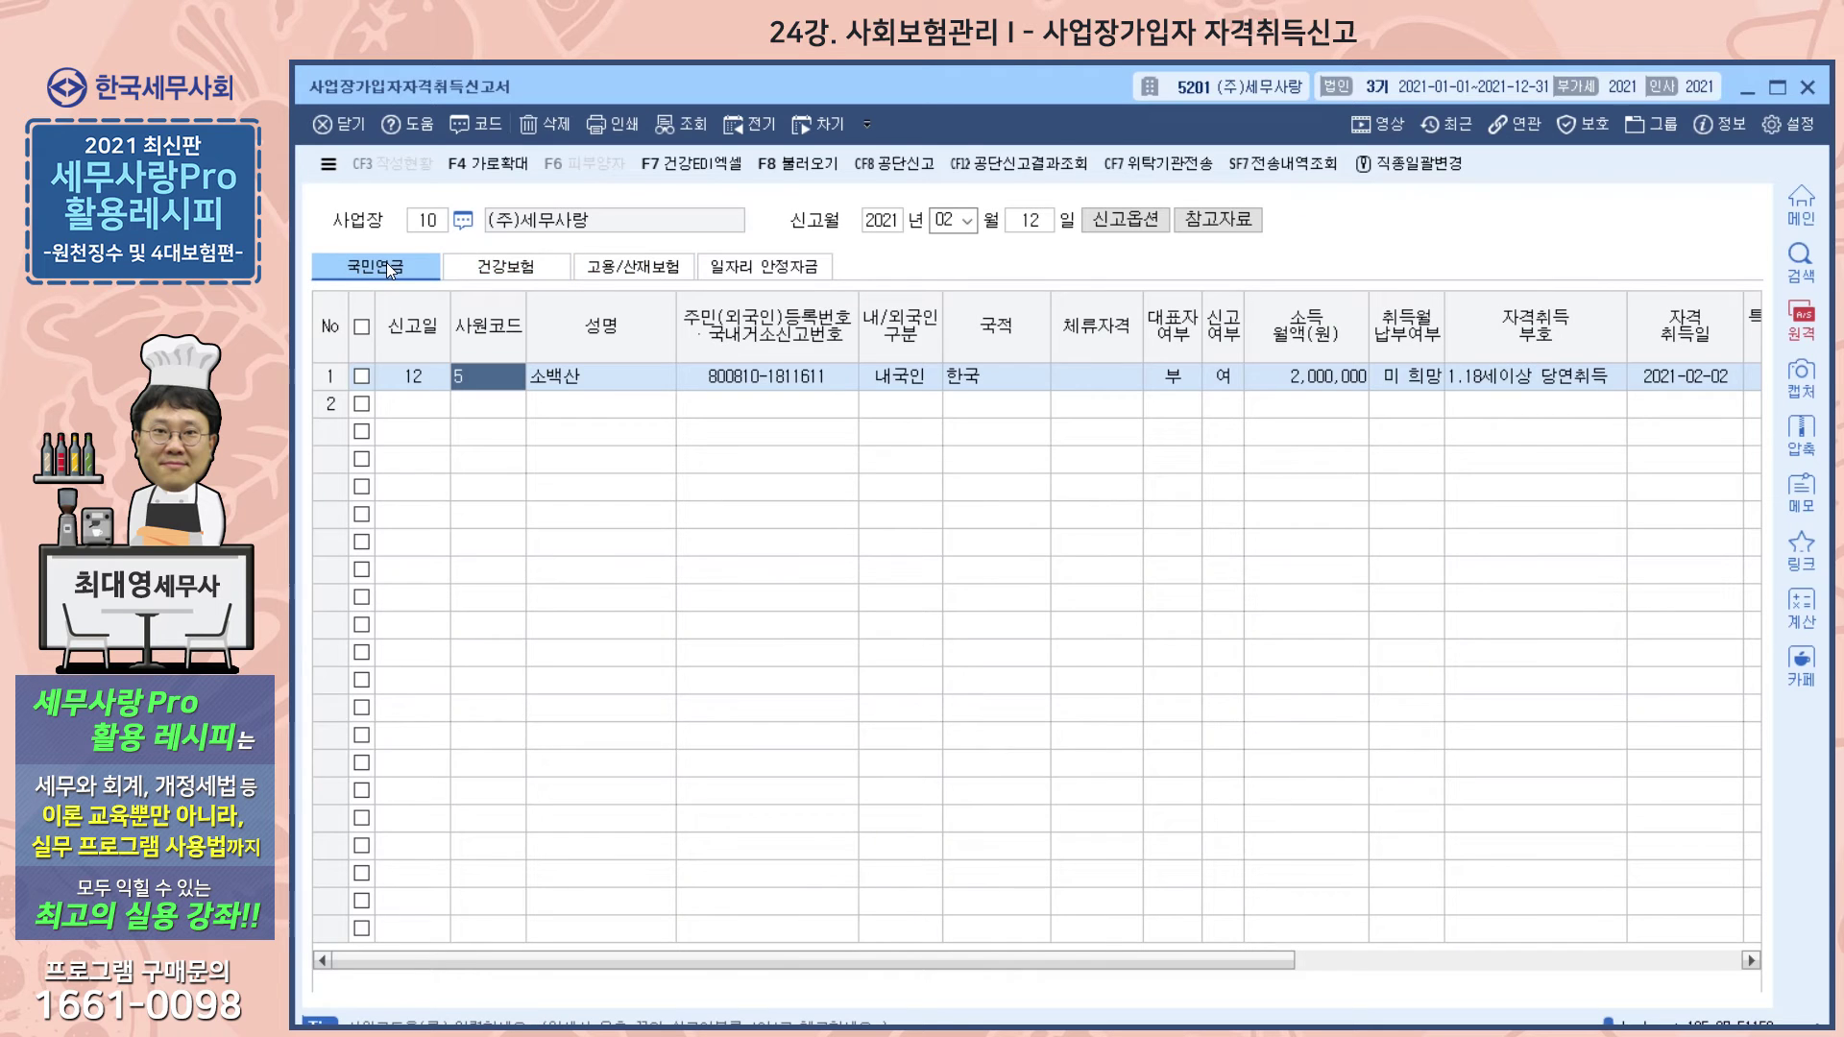
- Review employee 5's entries in the health, employment/accident and job stability fund forms, and return to the national pension form
left_click(509, 263)
left_click(619, 263)
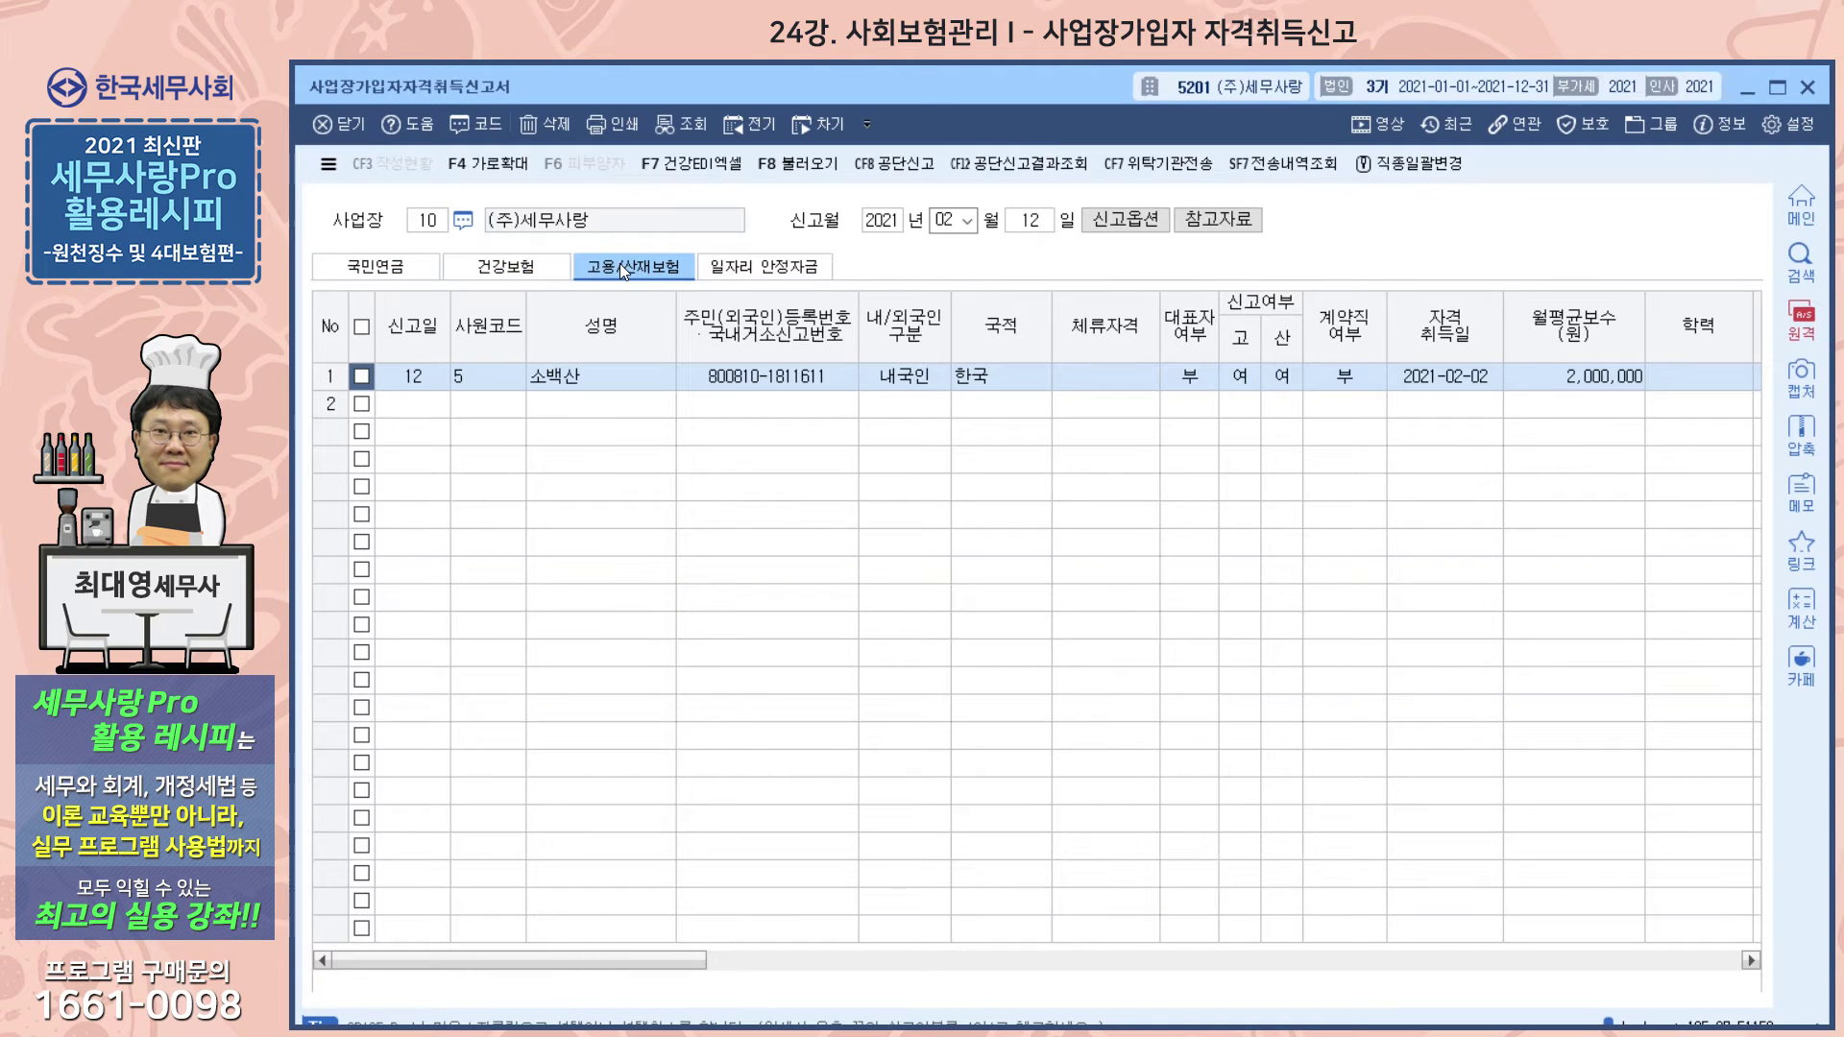
left_click(736, 269)
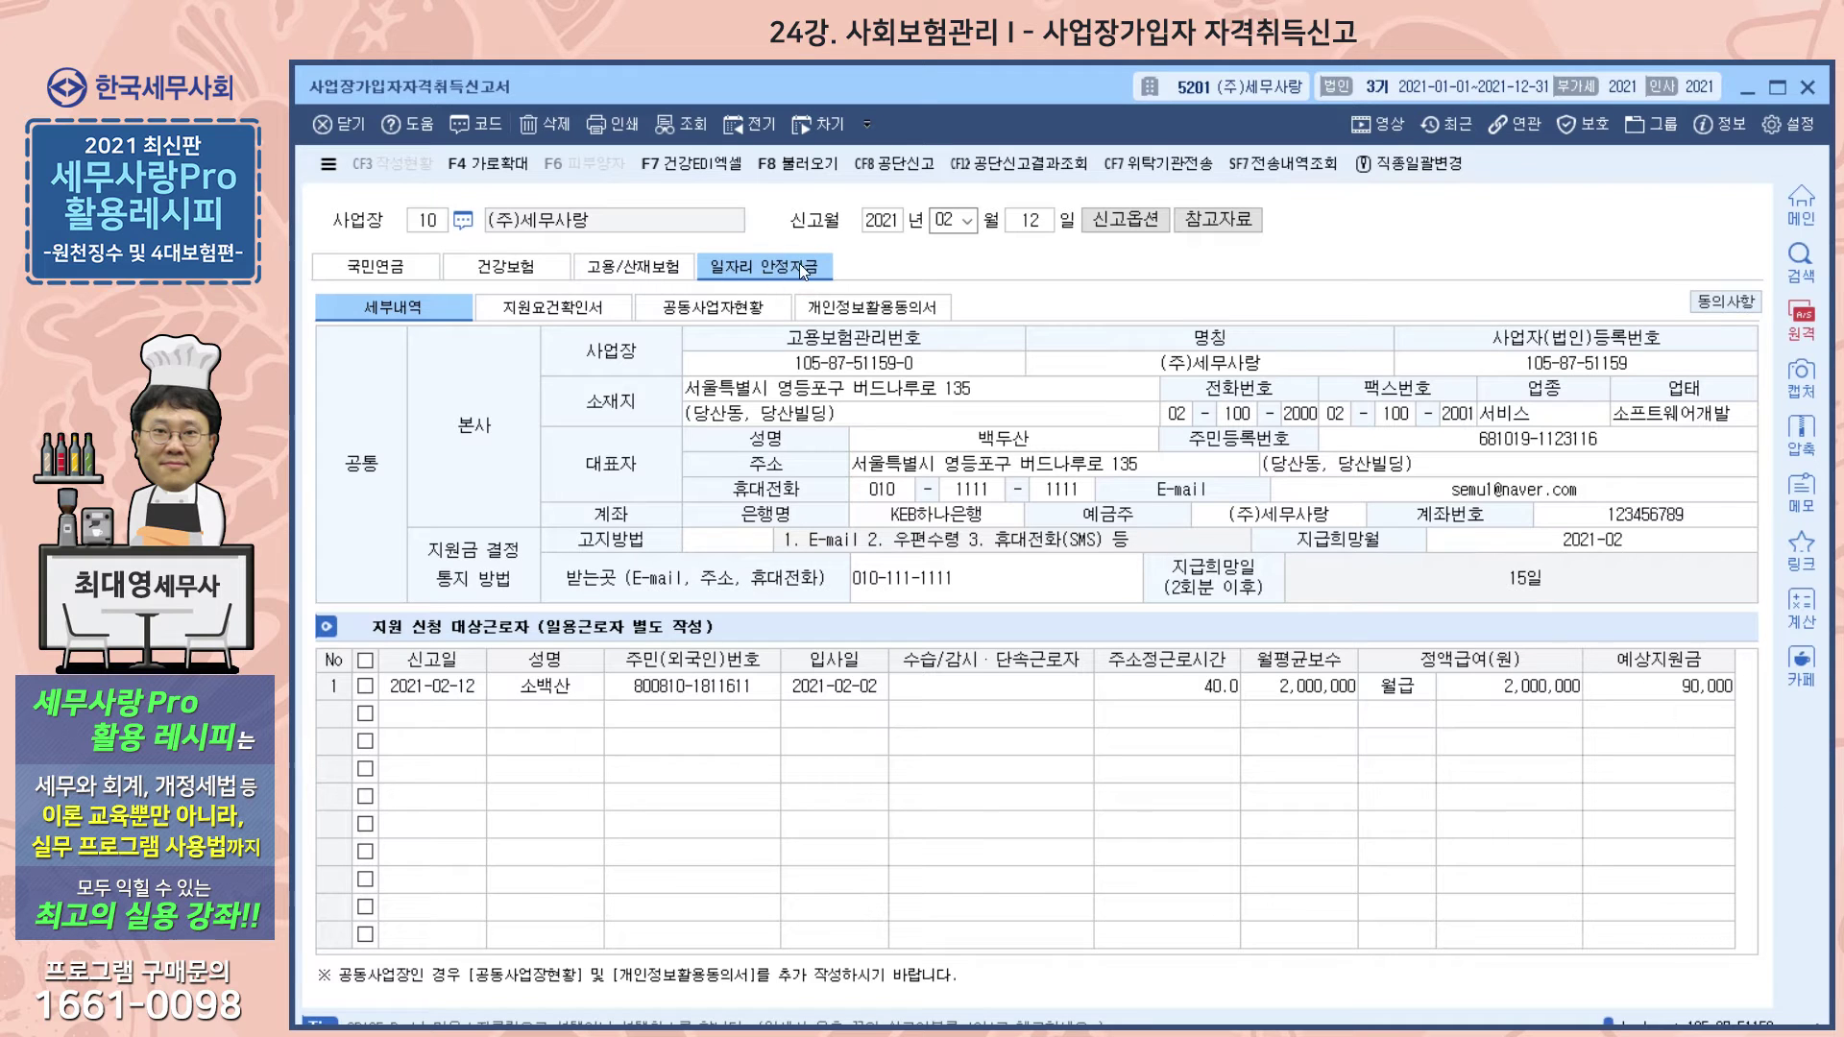
left_click(400, 274)
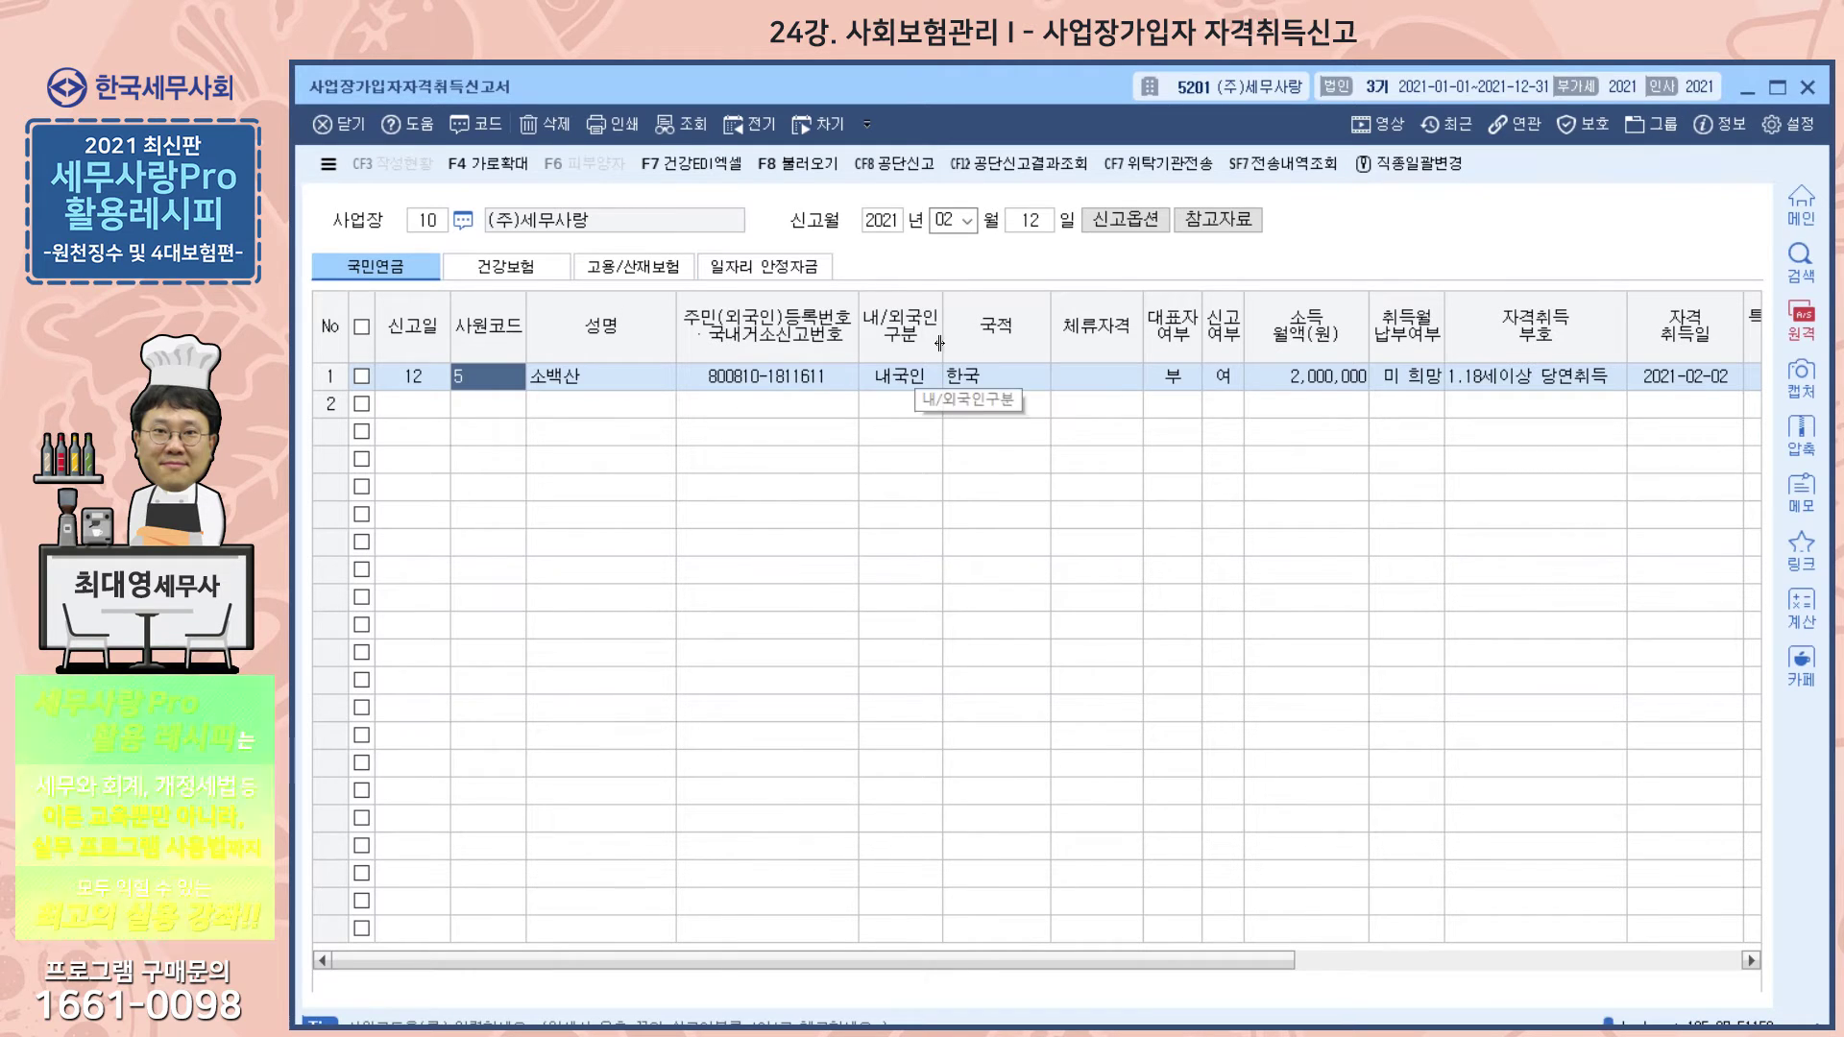
- Examine the national pension form's 체류자격, 자격취득부호, 소득월액, 일자리 안정자금 신청 and 특수직종부호 fields for employee 5
left_click(1092, 381)
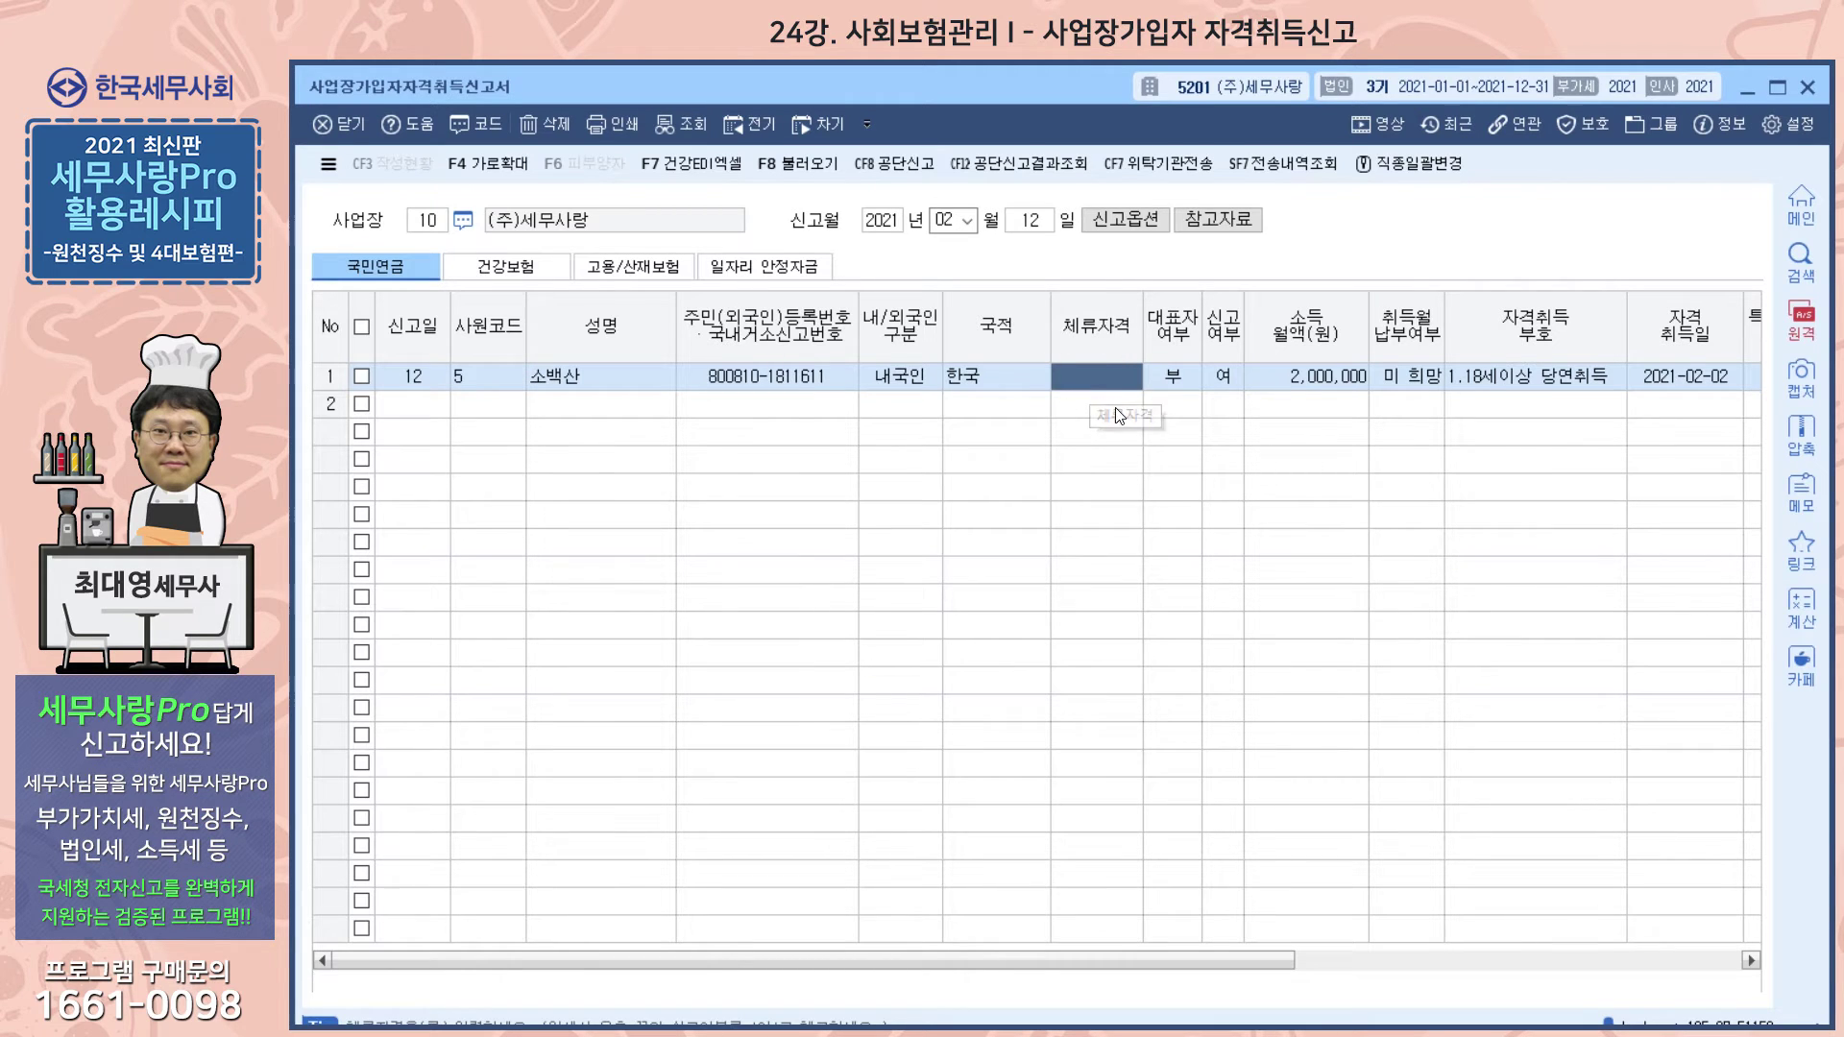
left_click_drag(1251, 958, 1700, 977)
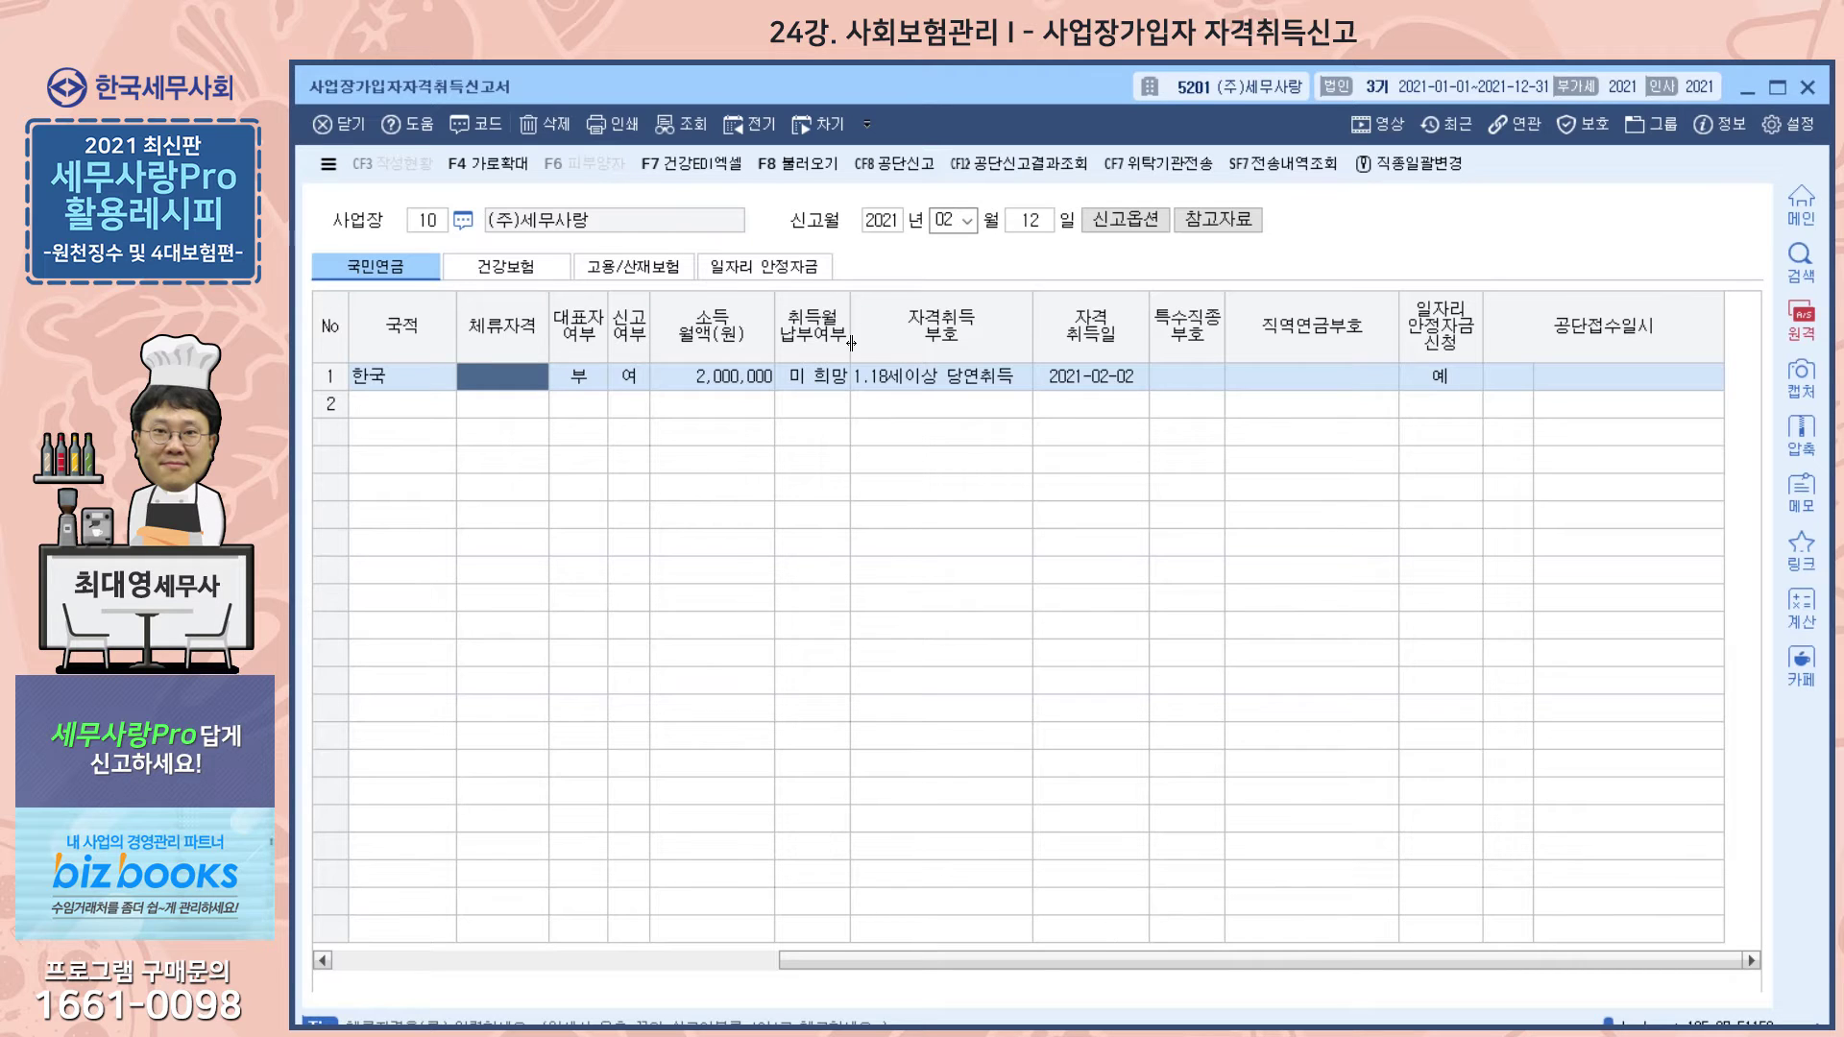
left_click(930, 373)
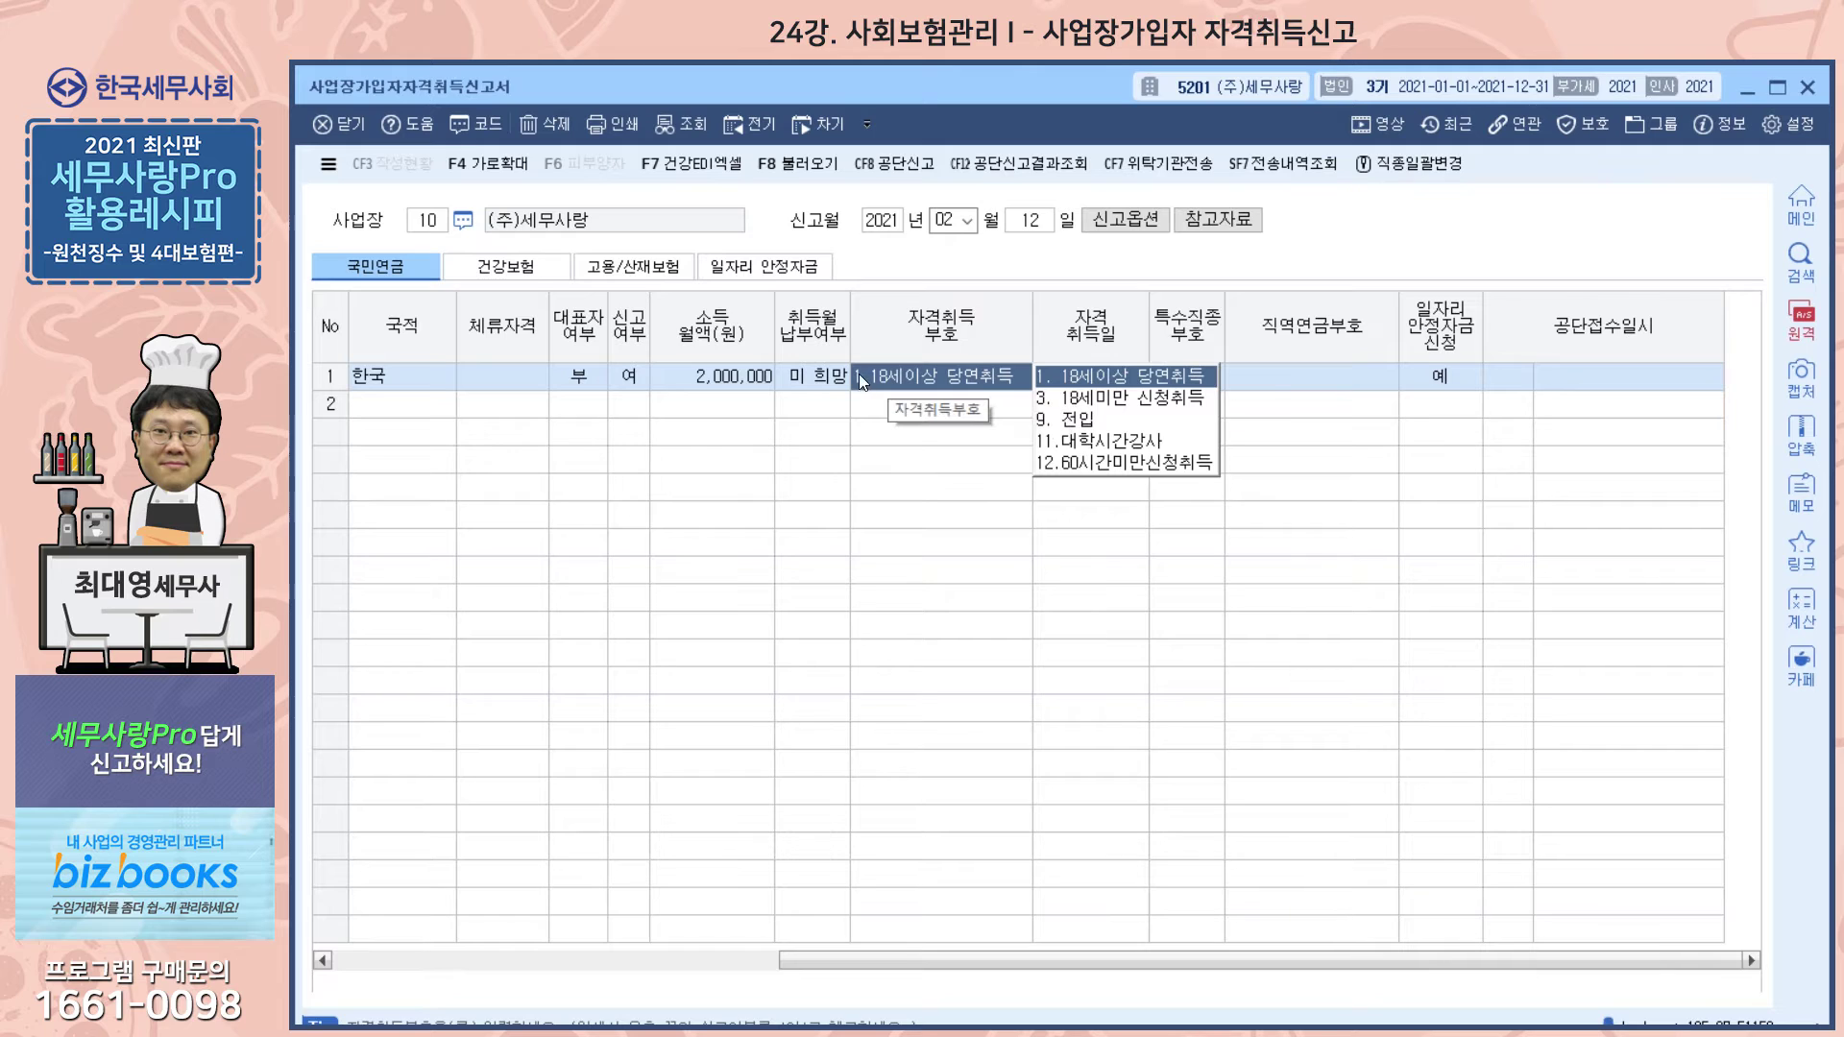
left_click(712, 385)
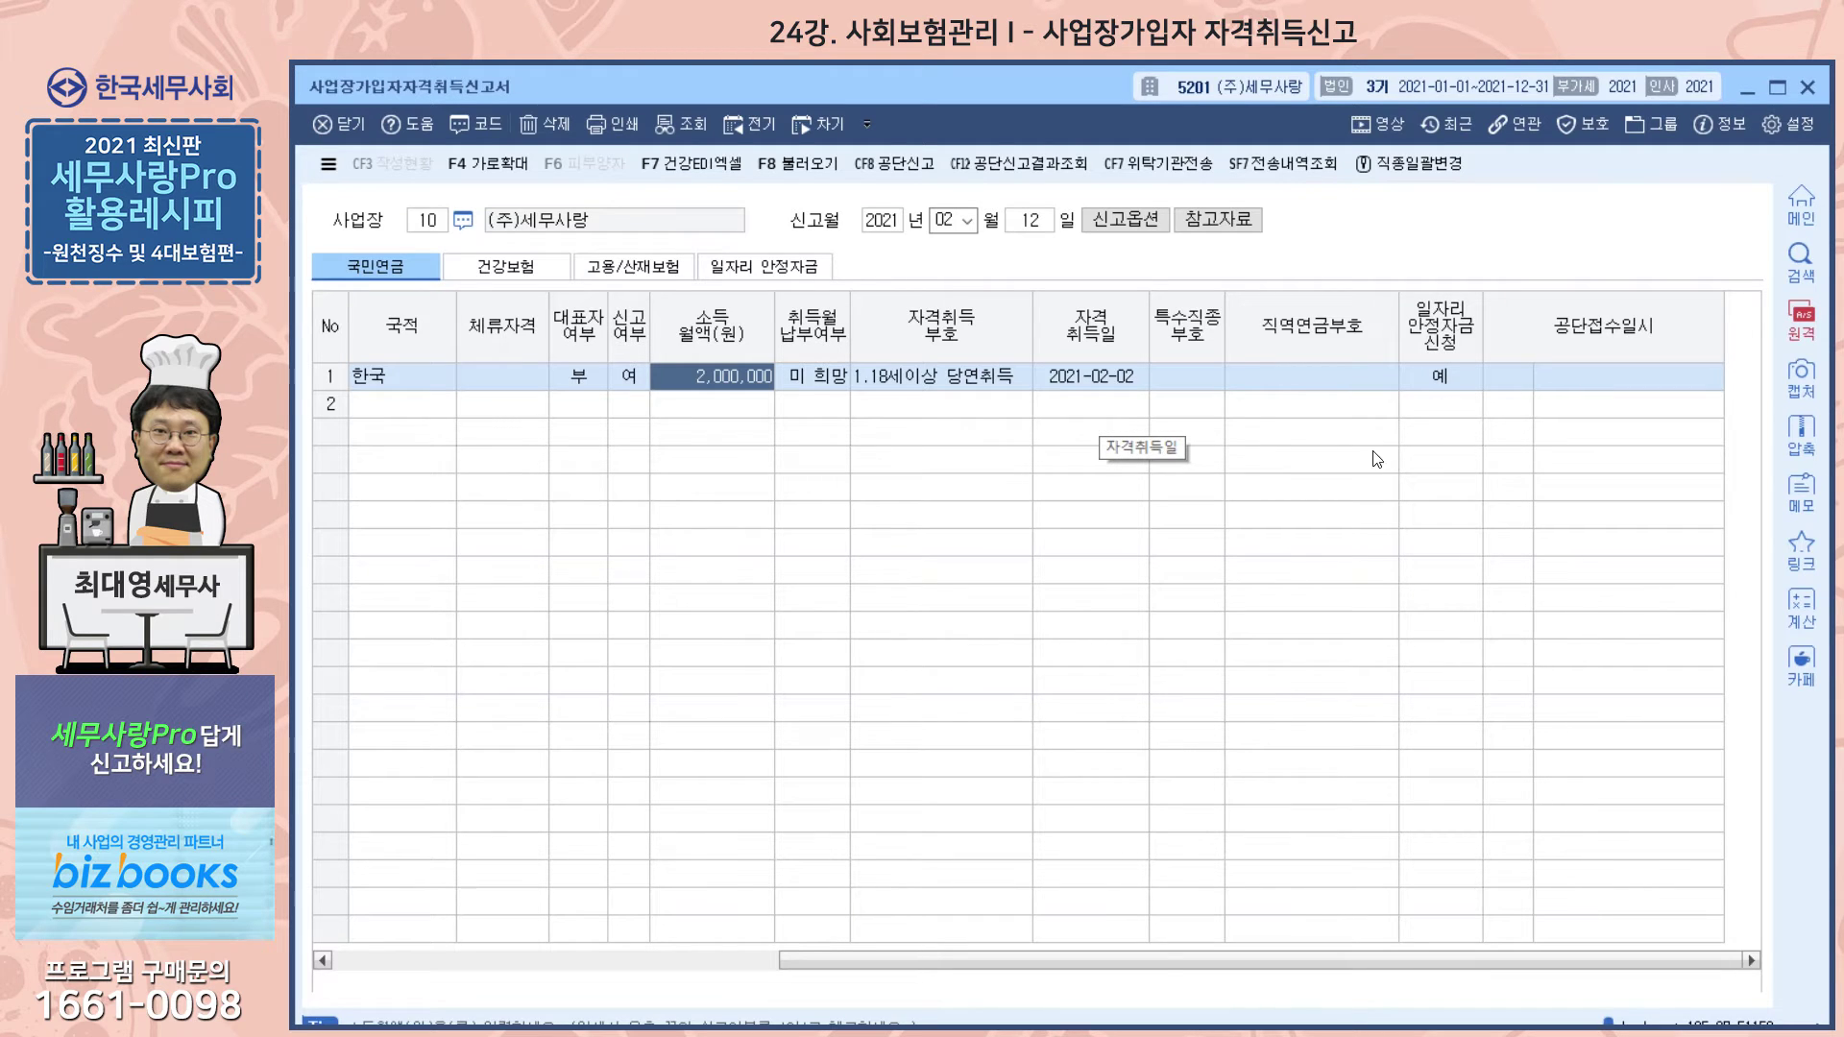
left_click(1433, 385)
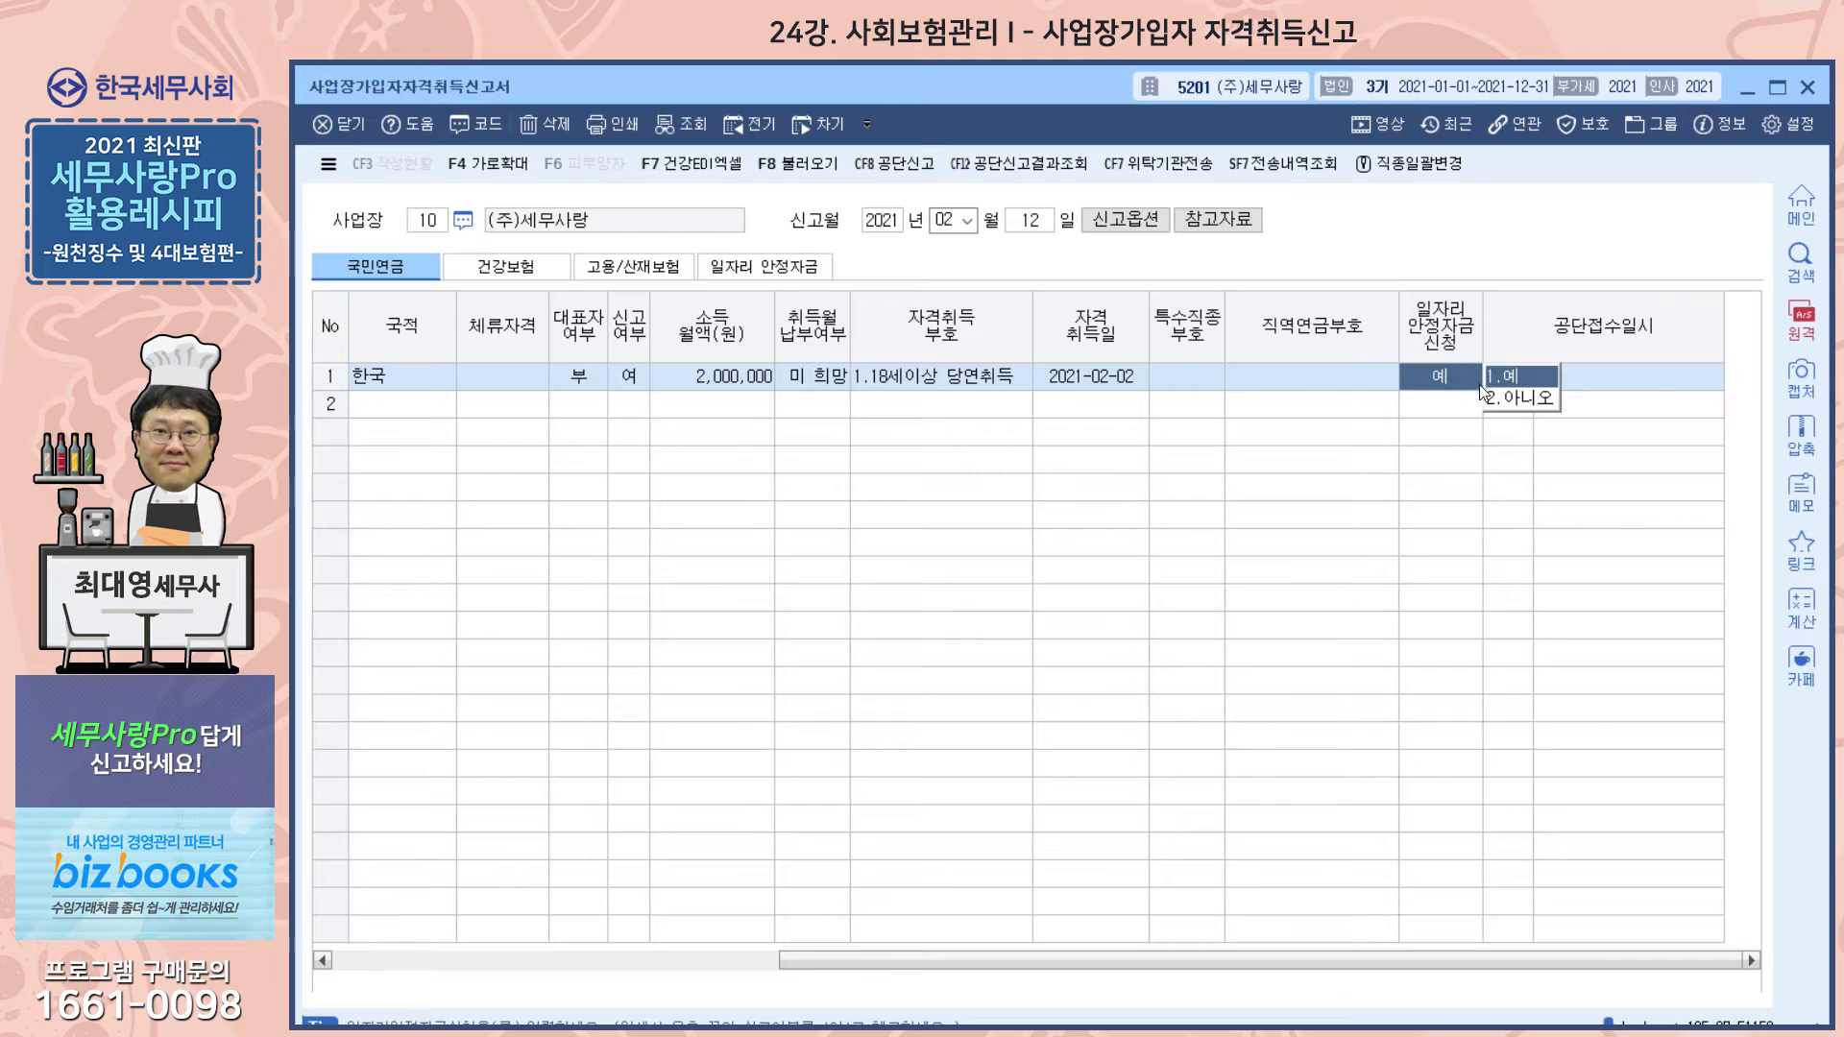
left_click(1191, 379)
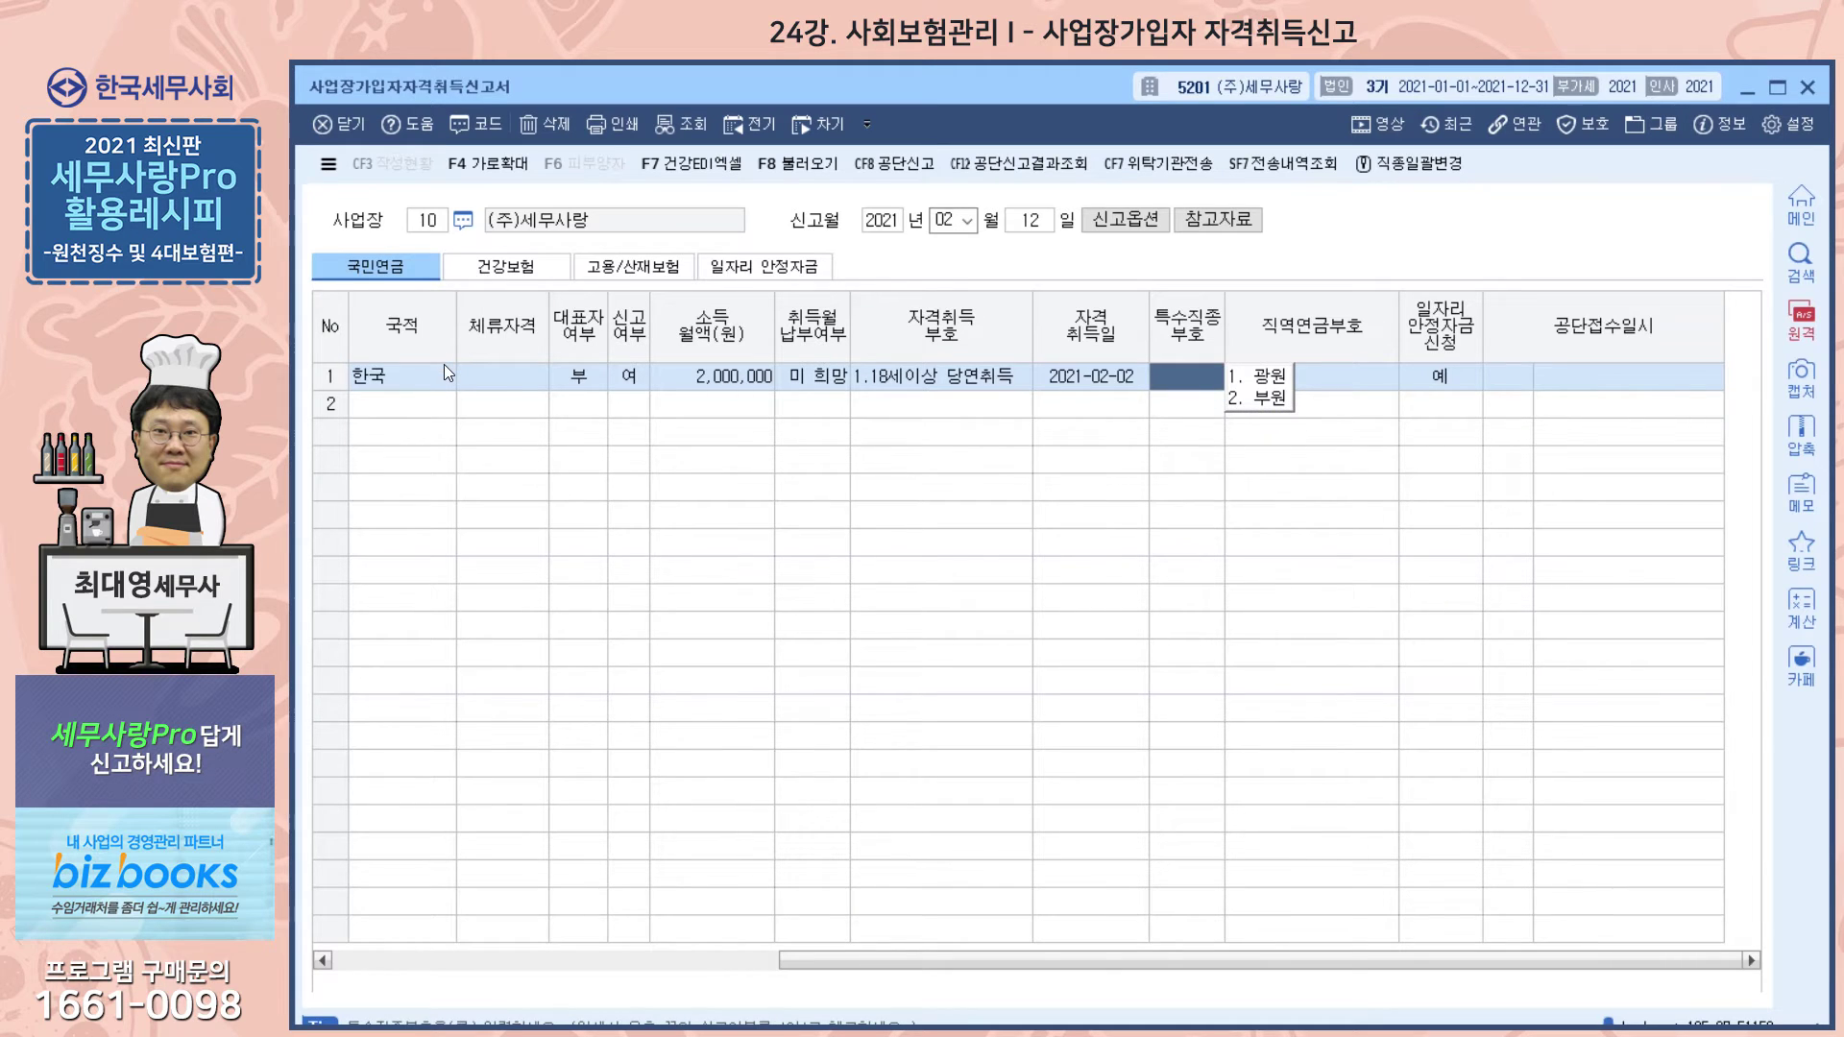
- Show the health insurance form and keep 1. 여 as the 피부양자 setting for employee 5
left_click(499, 275)
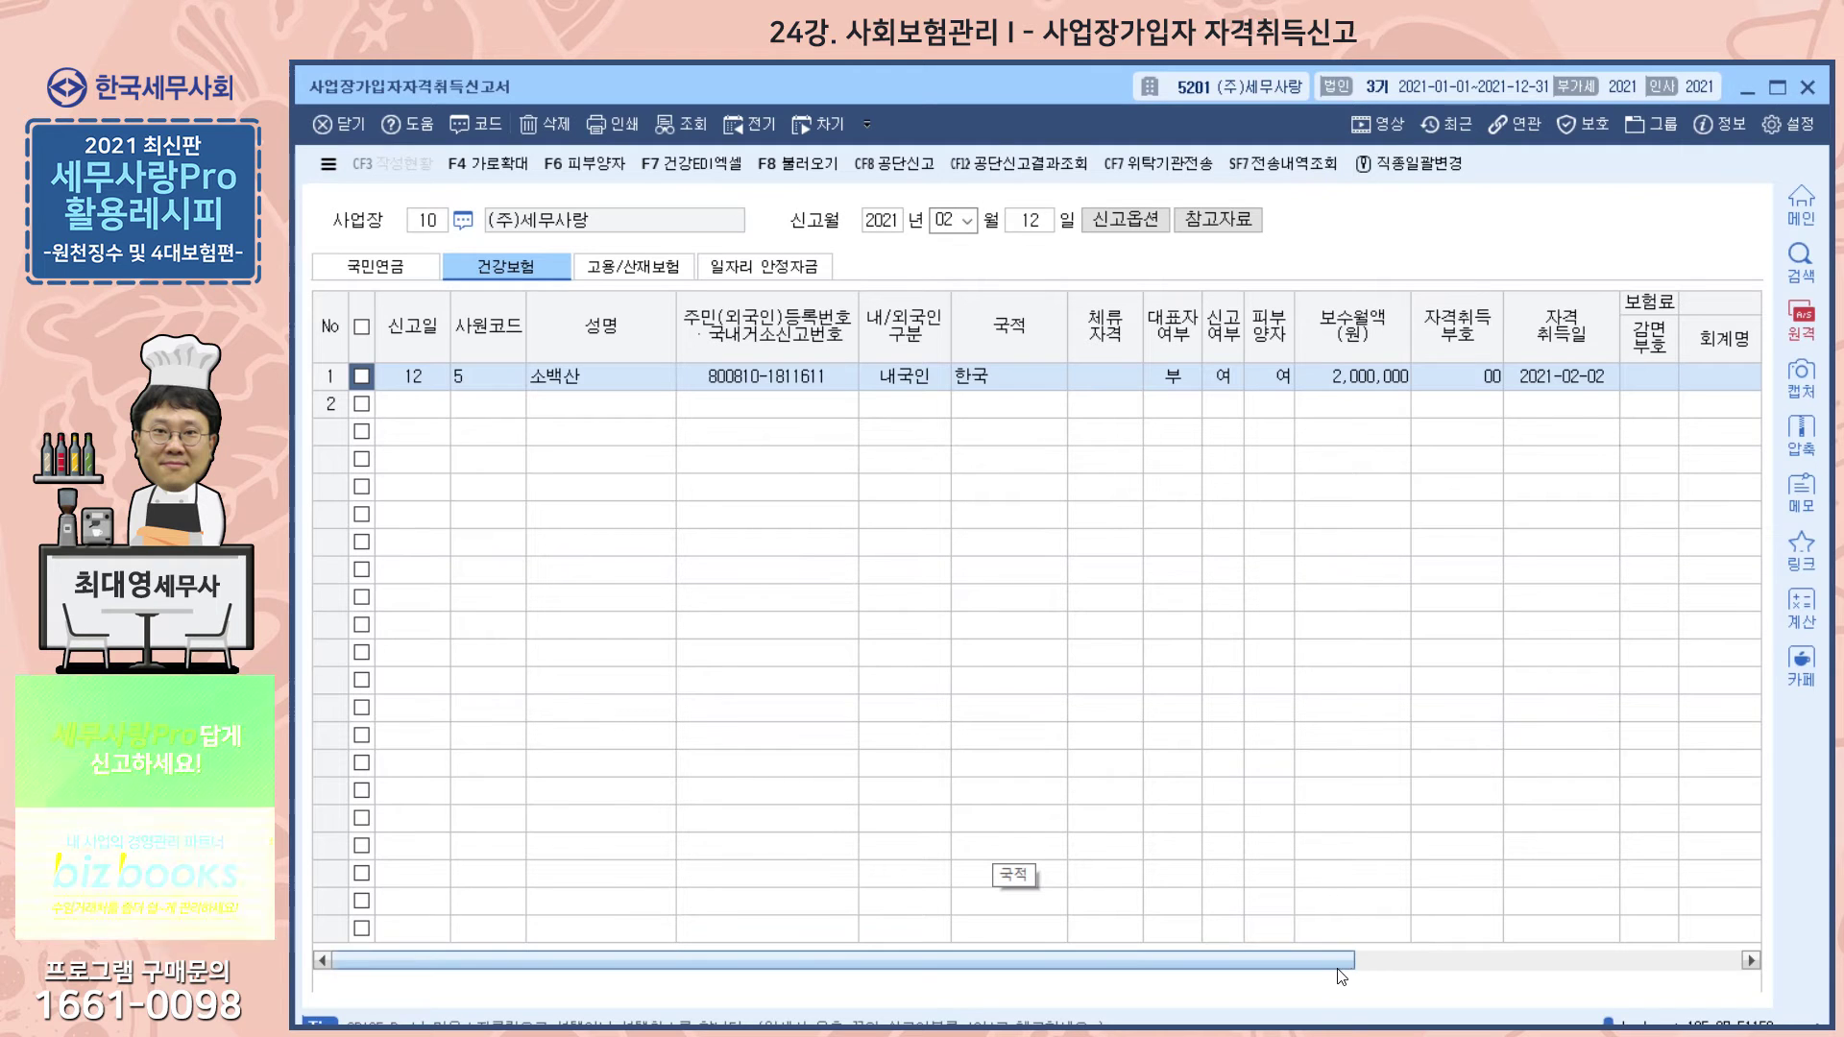
left_click_drag(1335, 959, 1597, 1001)
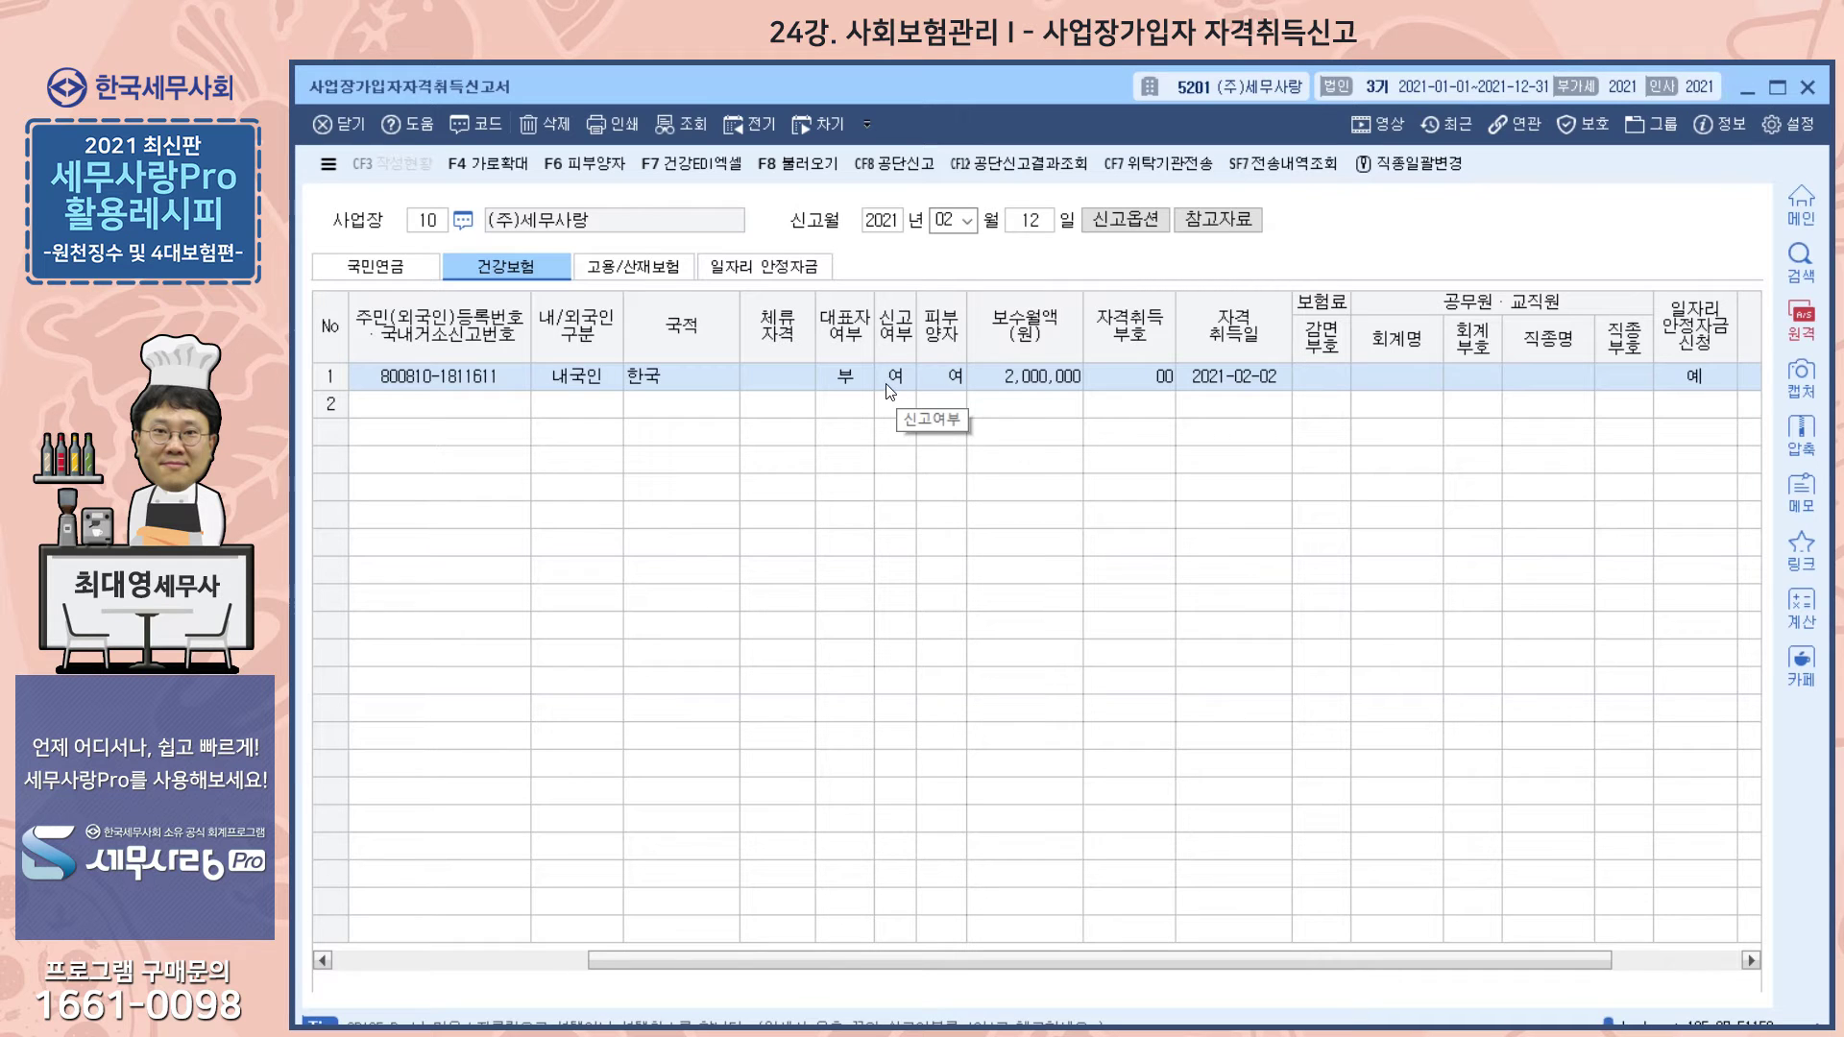
left_click(951, 383)
left_click(987, 373)
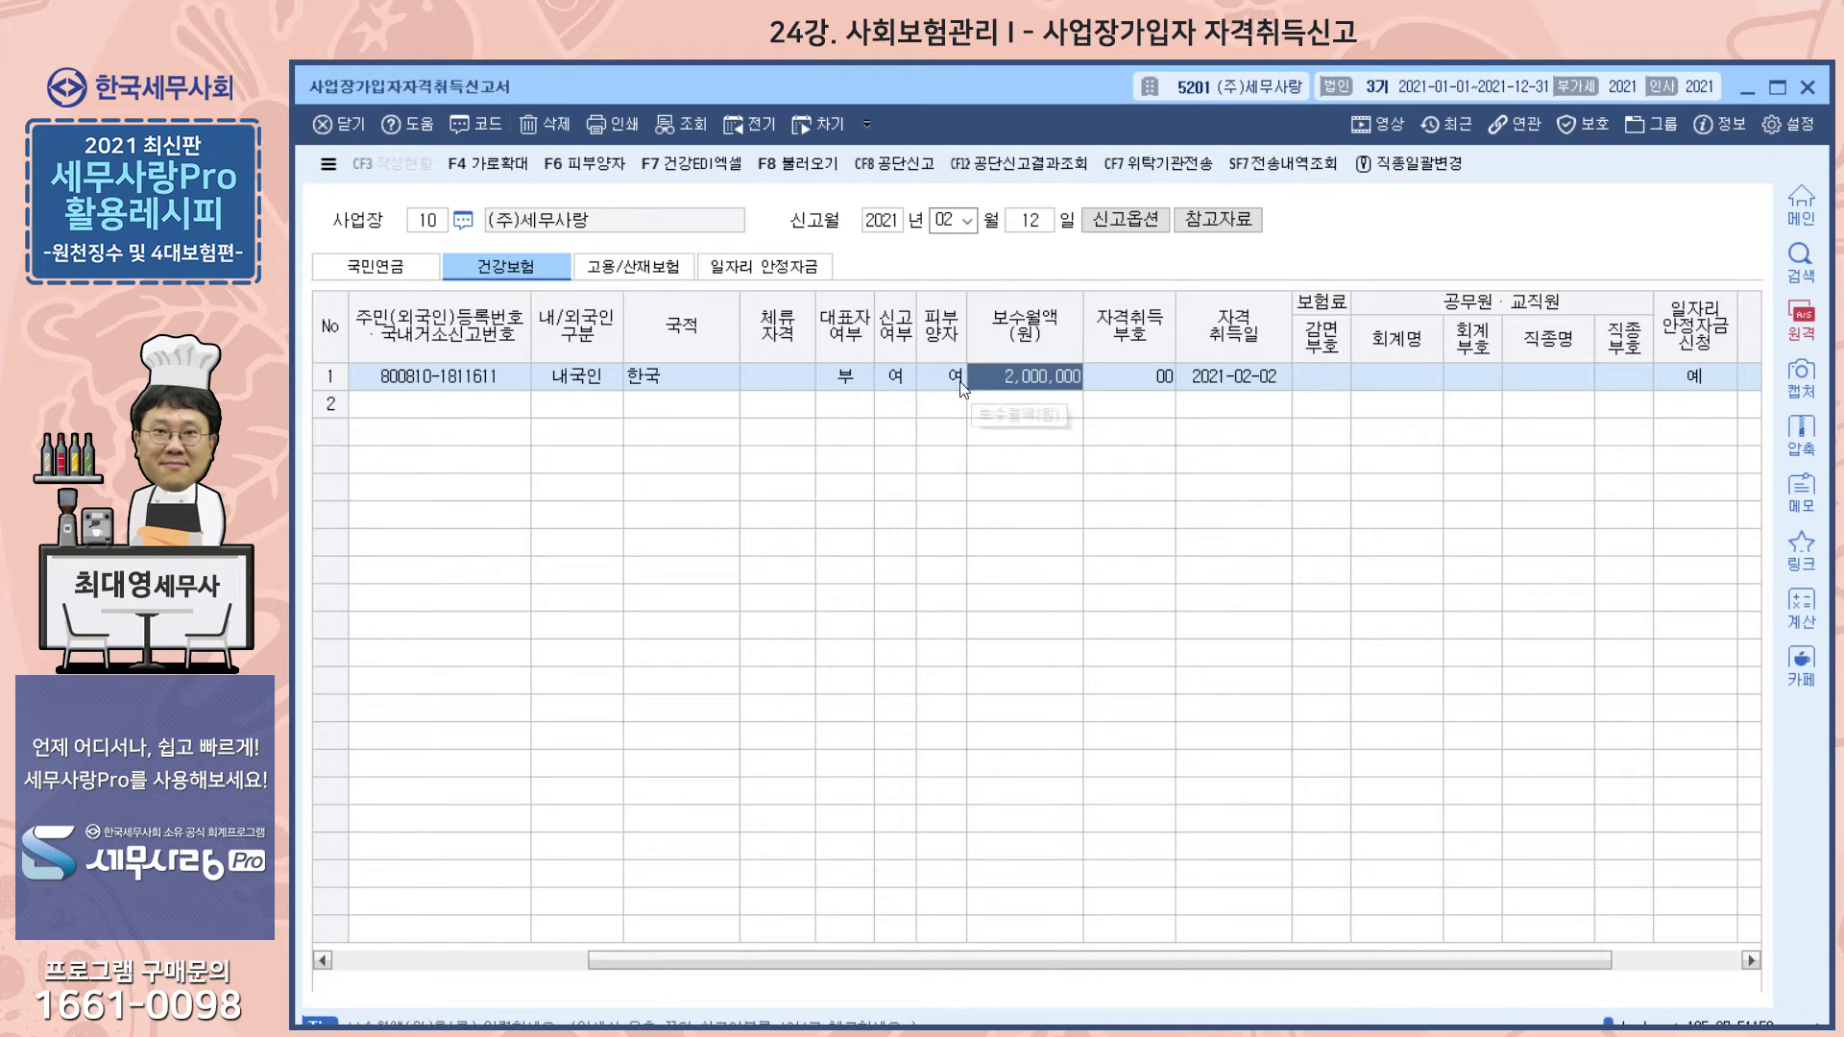
- Try 2. 부 as the health insurance 피부양자 setting, and restore it to 1. 여
left_click(946, 382)
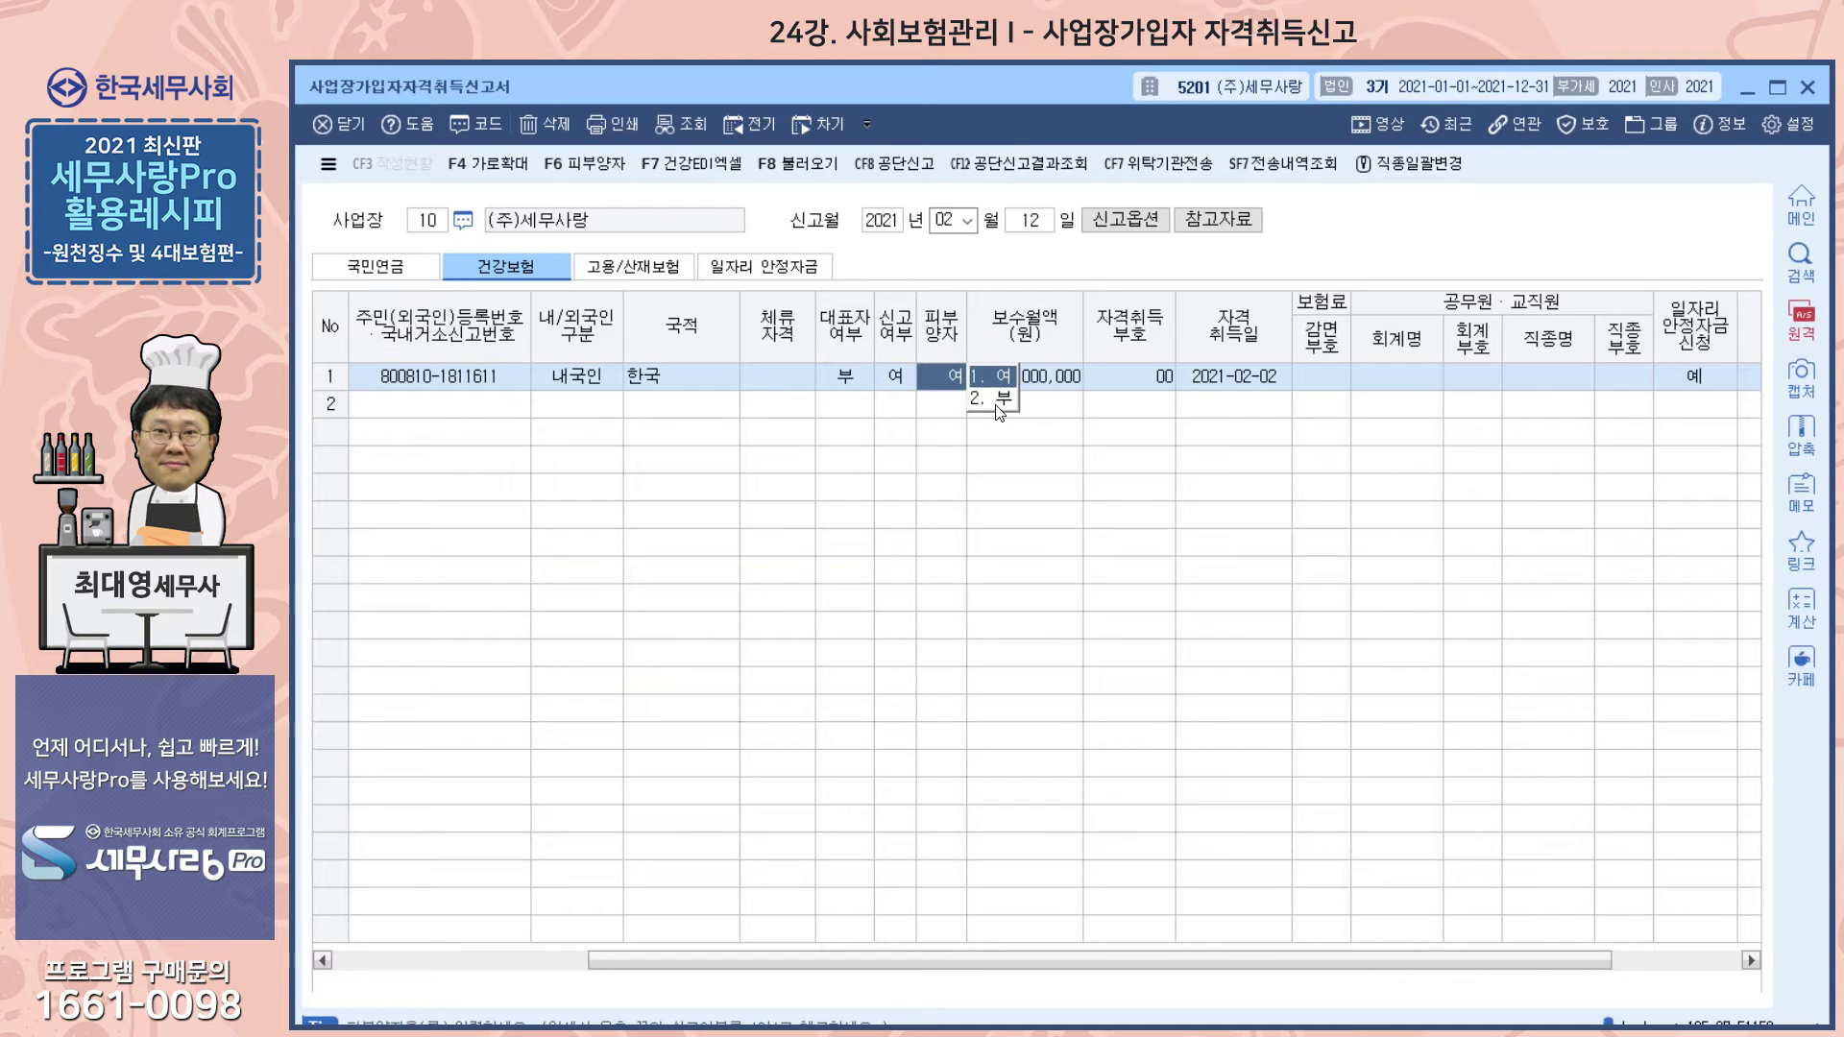
left_click(996, 406)
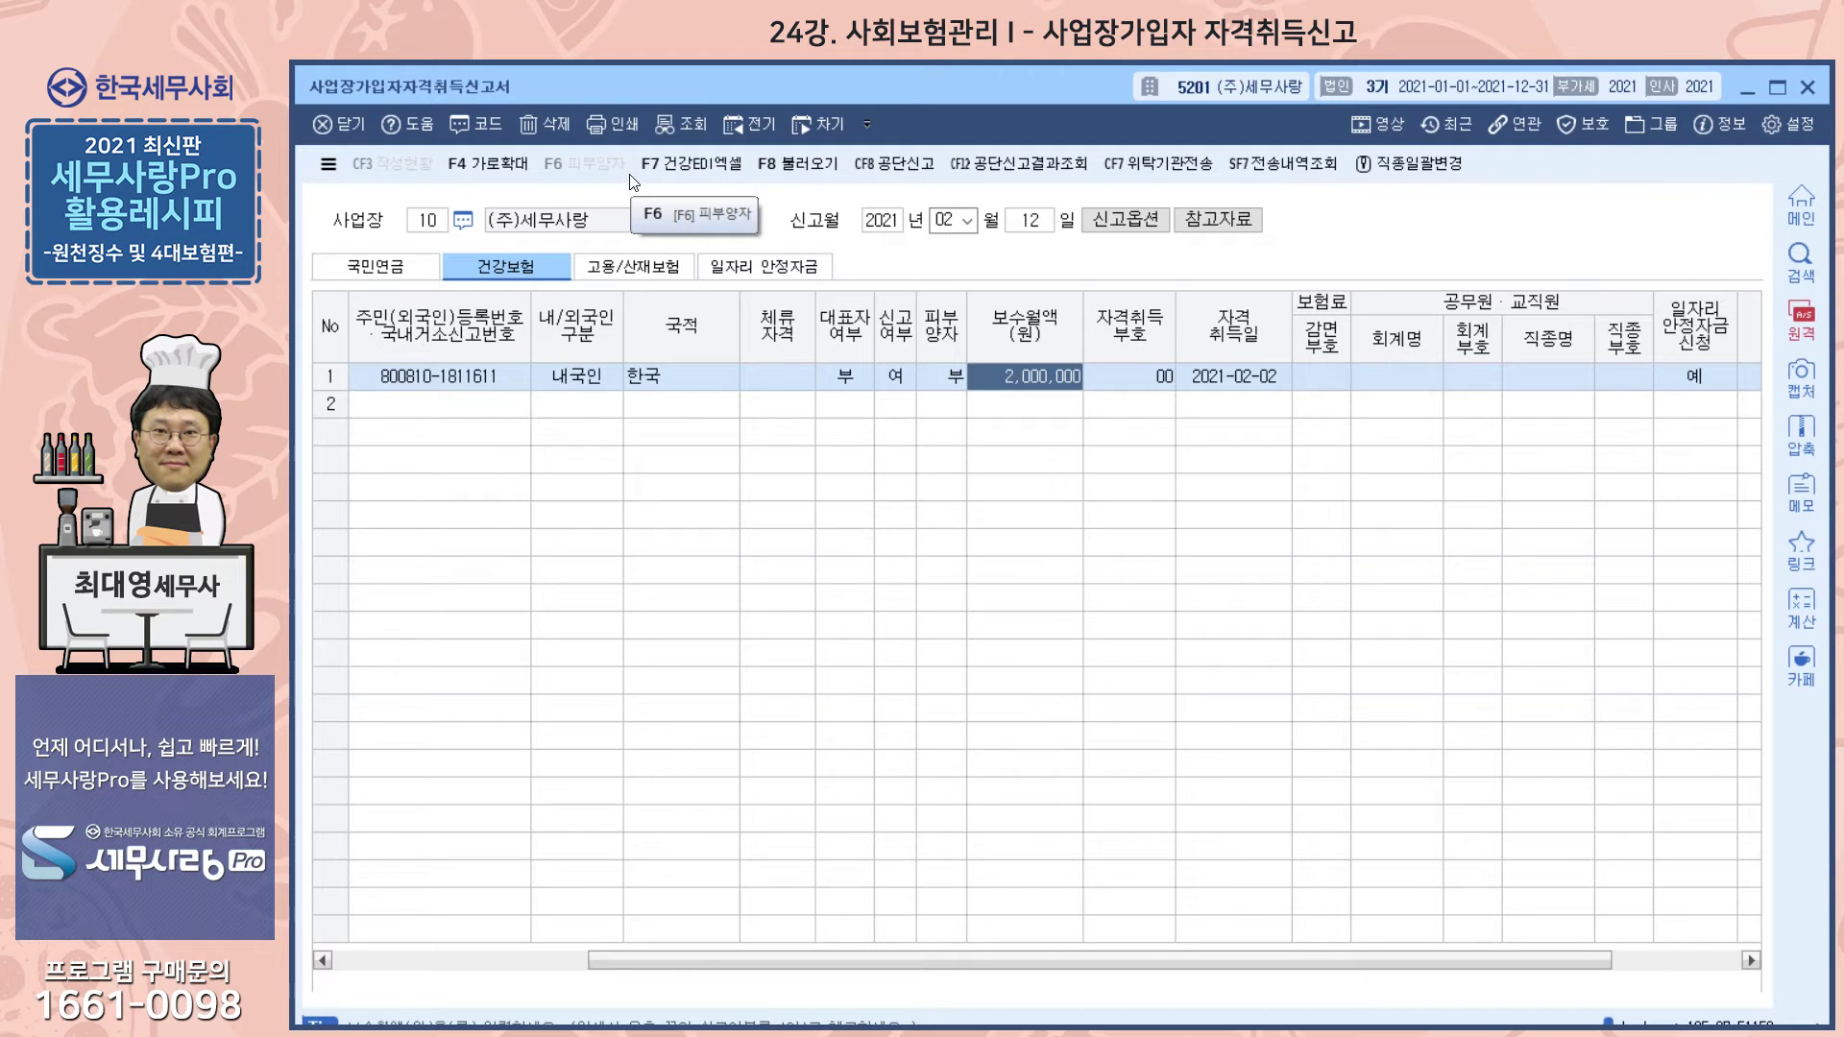
left_click(945, 377)
left_click(989, 376)
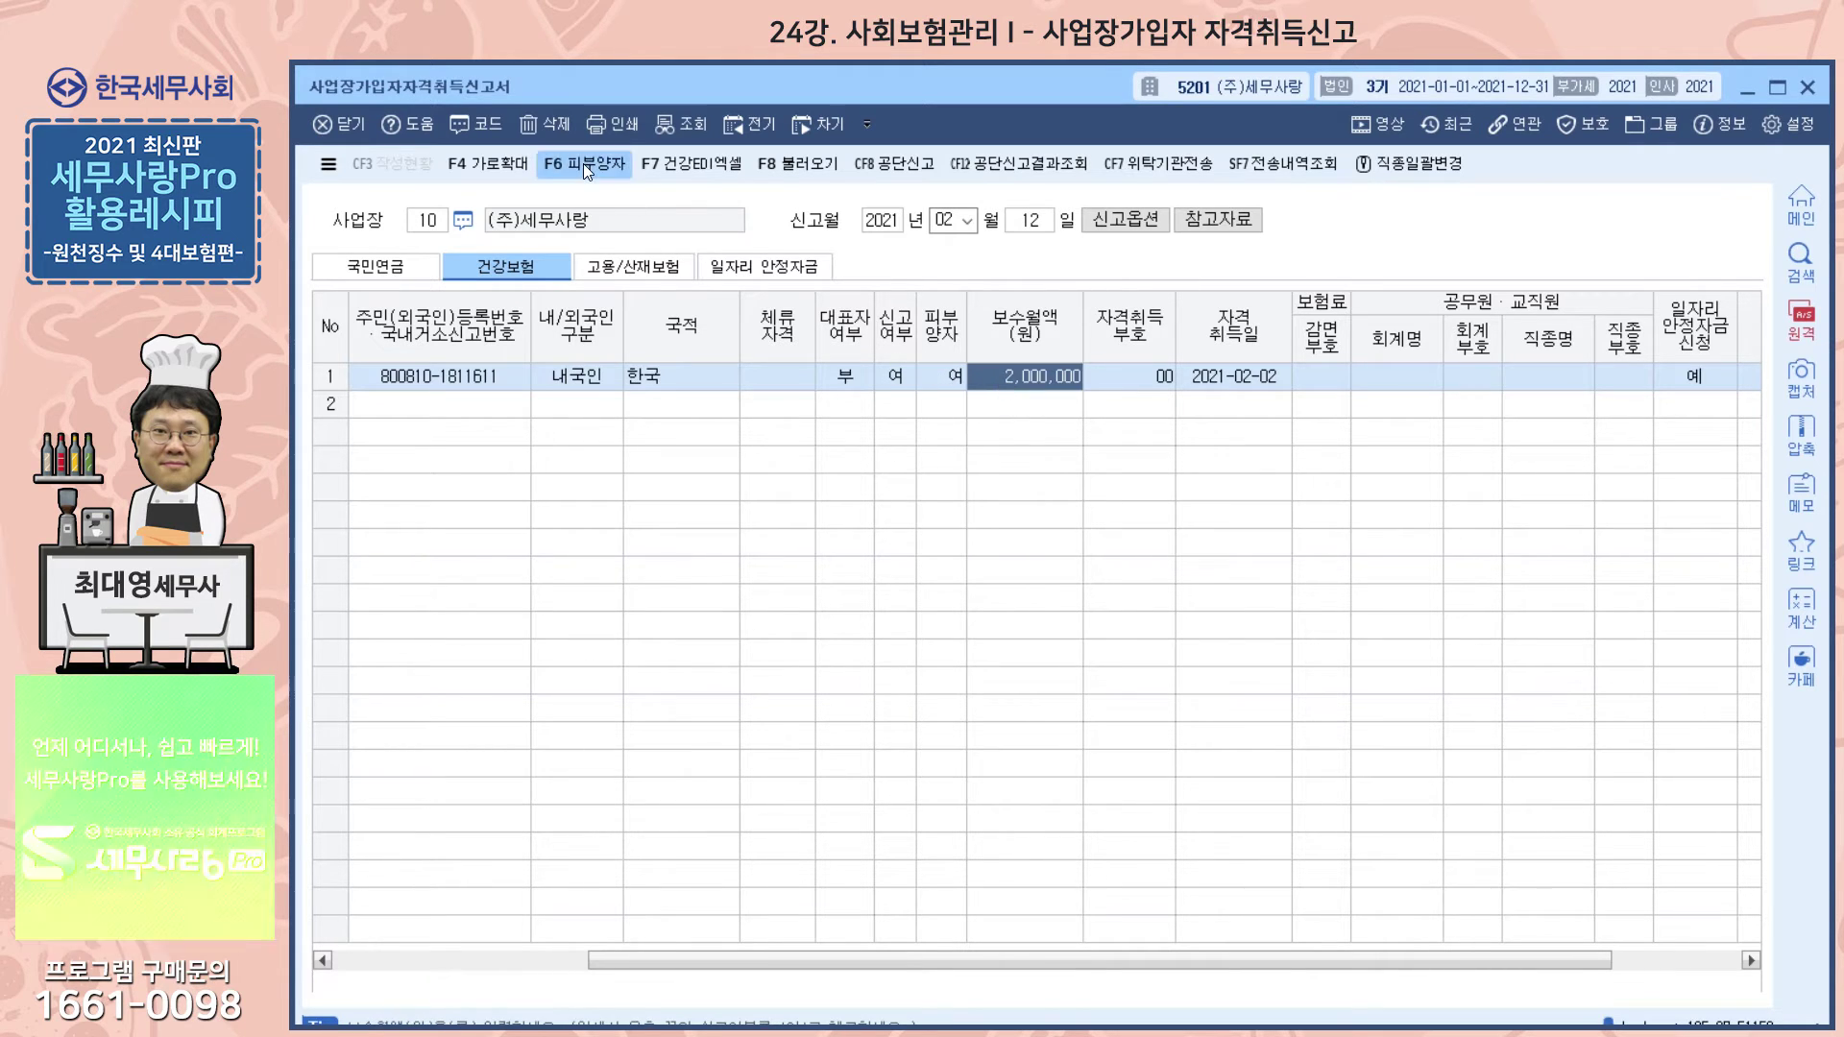
- Open the 피부양자 details, and check the spouse's 위탁관계 in employee 5's 부양가족명세 in 사원등록
left_click(584, 164)
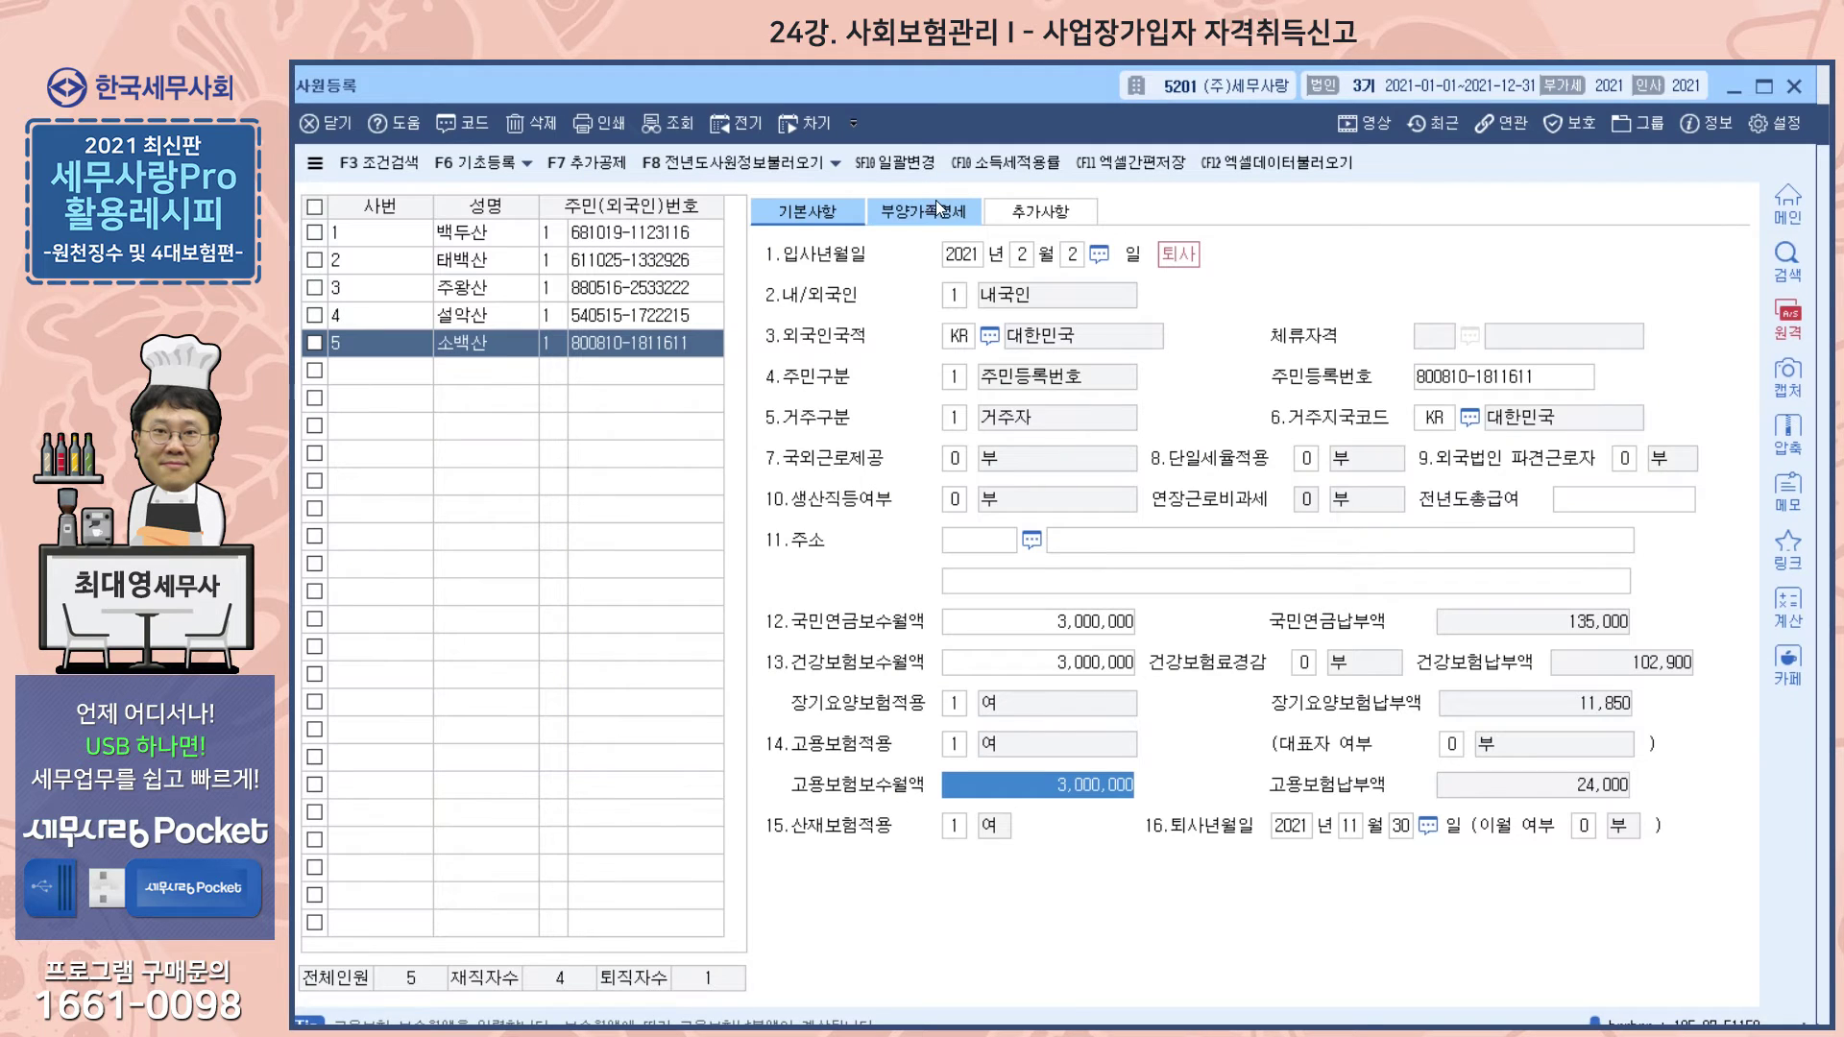
left_click(925, 208)
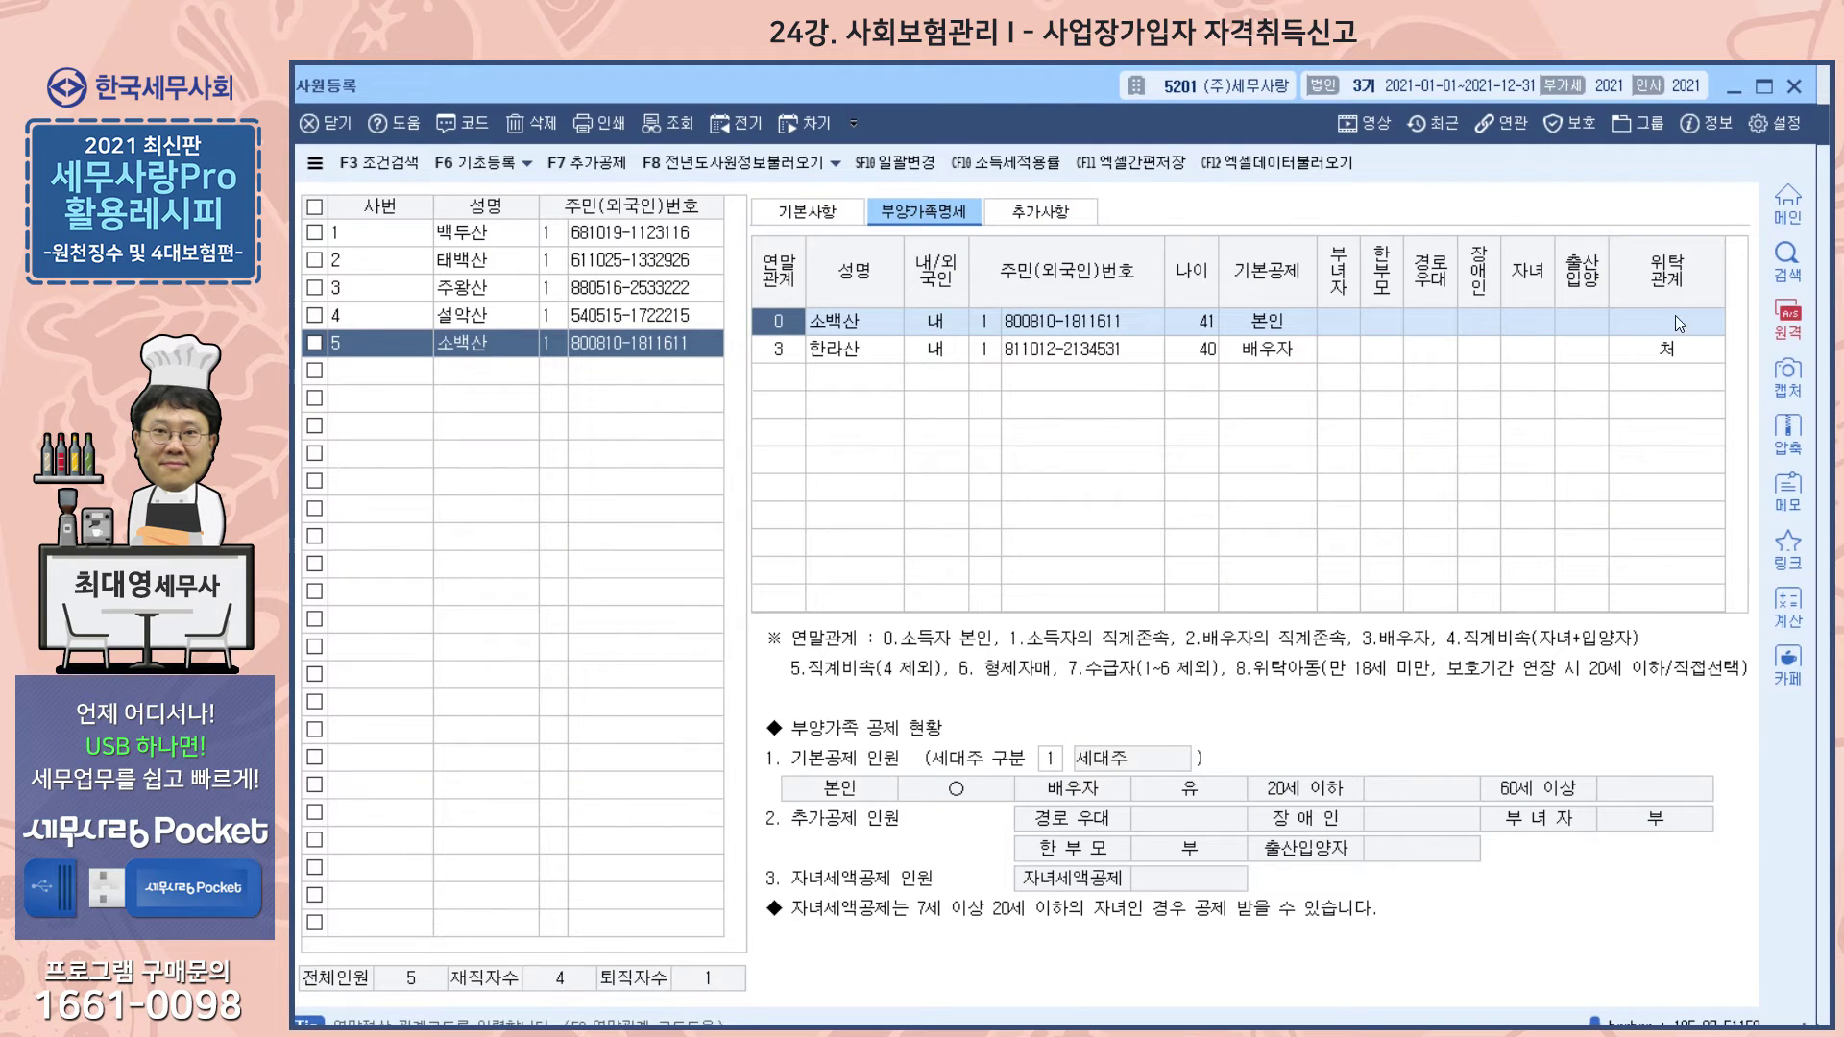
left_click(1661, 349)
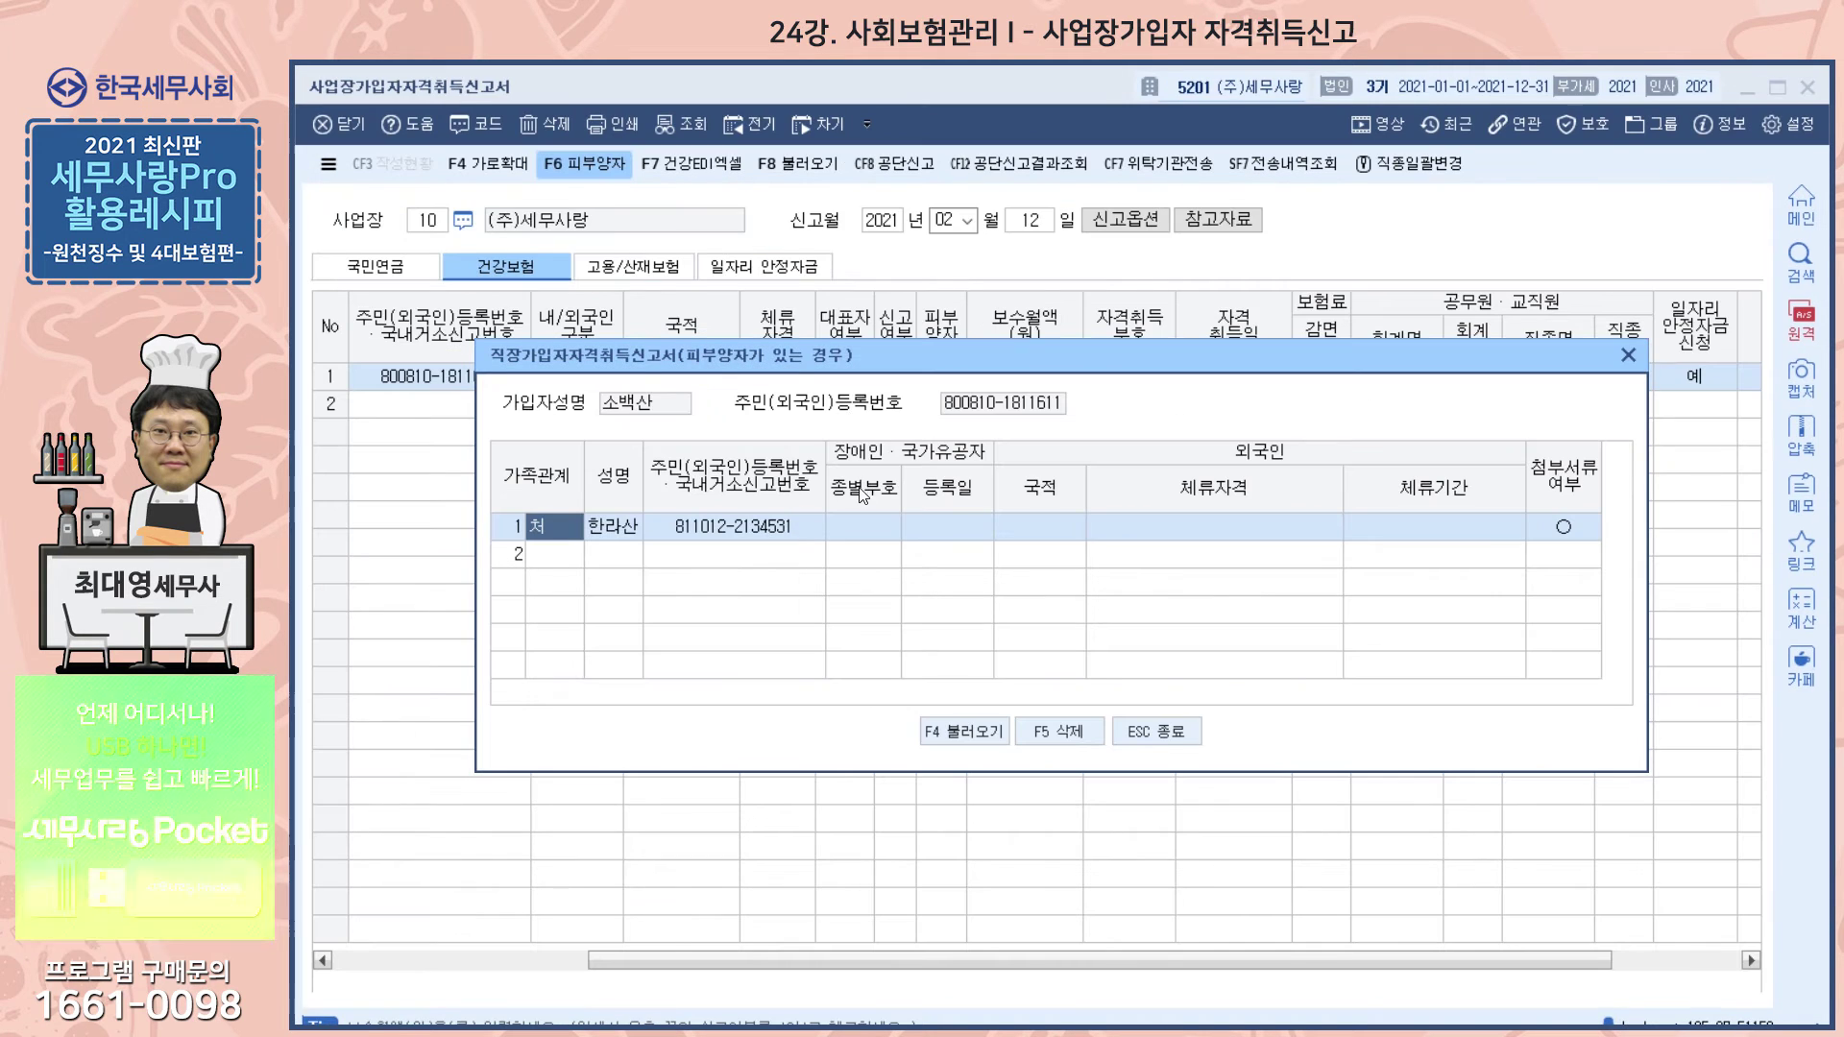
- Reload the dependent data in the health insurance 피부양자 dialog and close the dialog
left_click(998, 733)
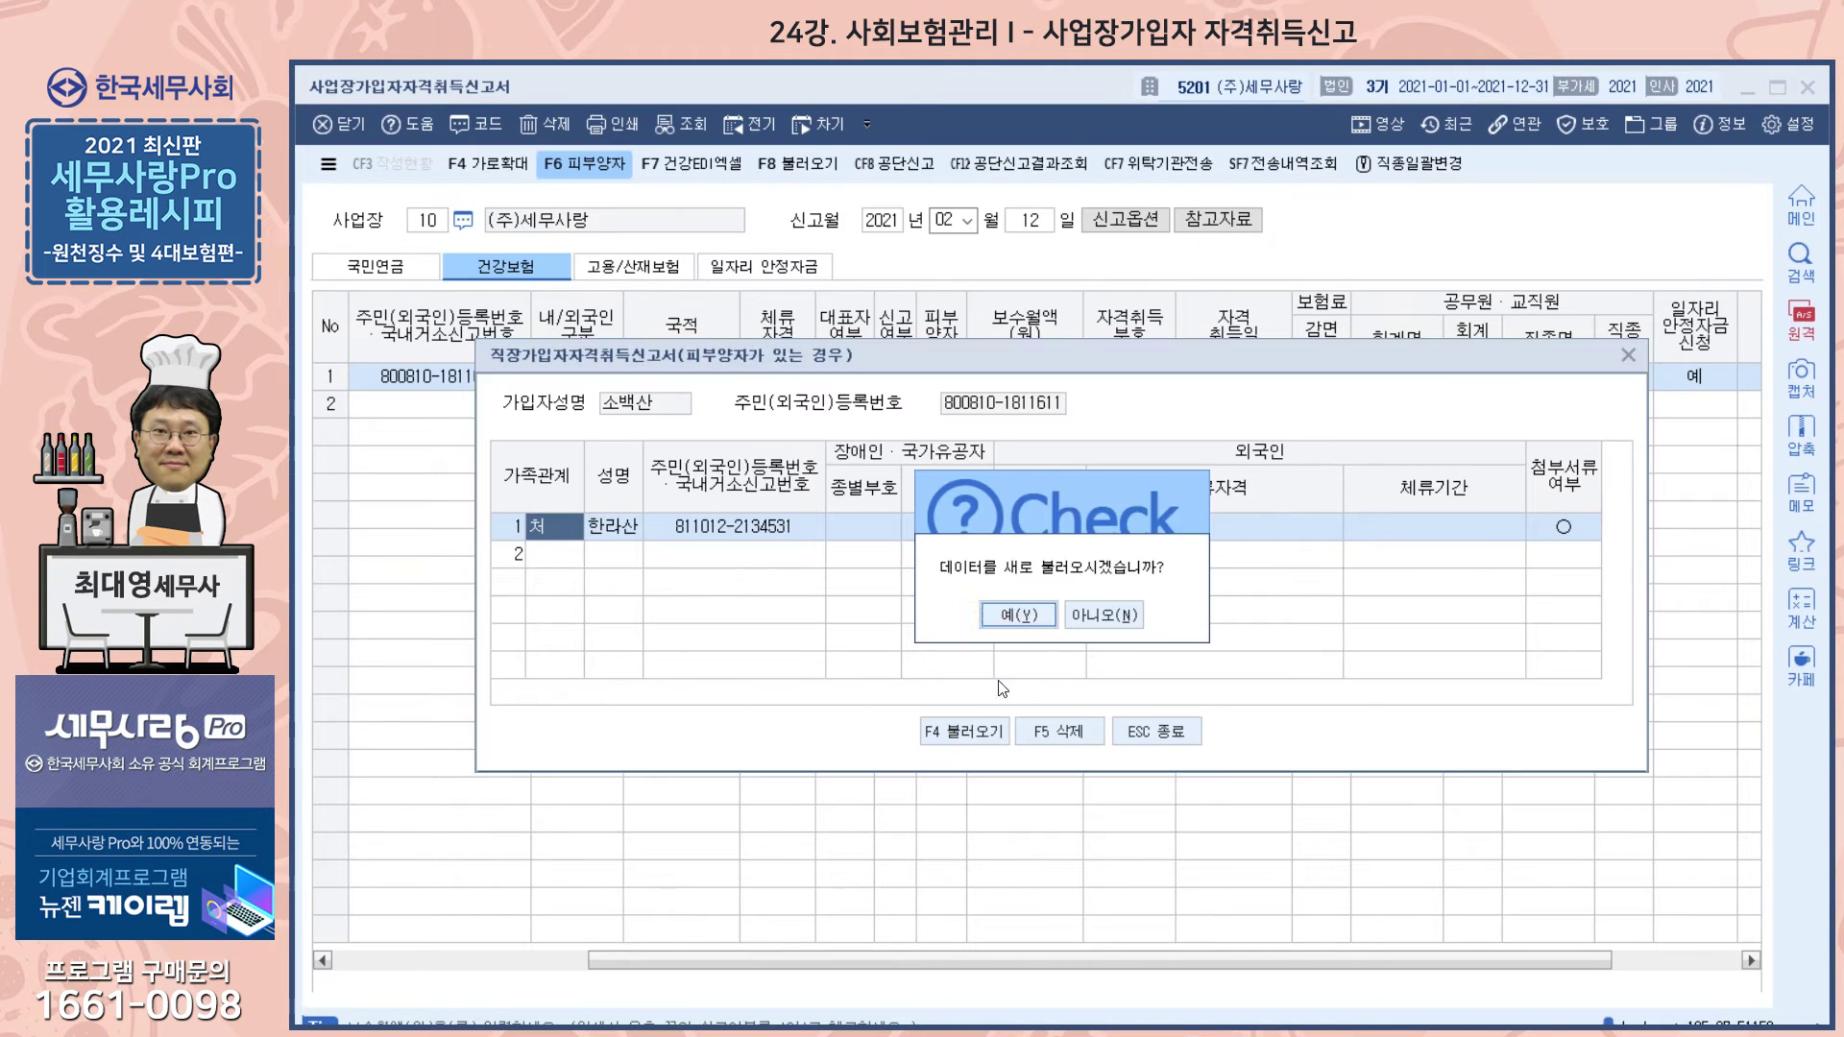
left_click(1004, 615)
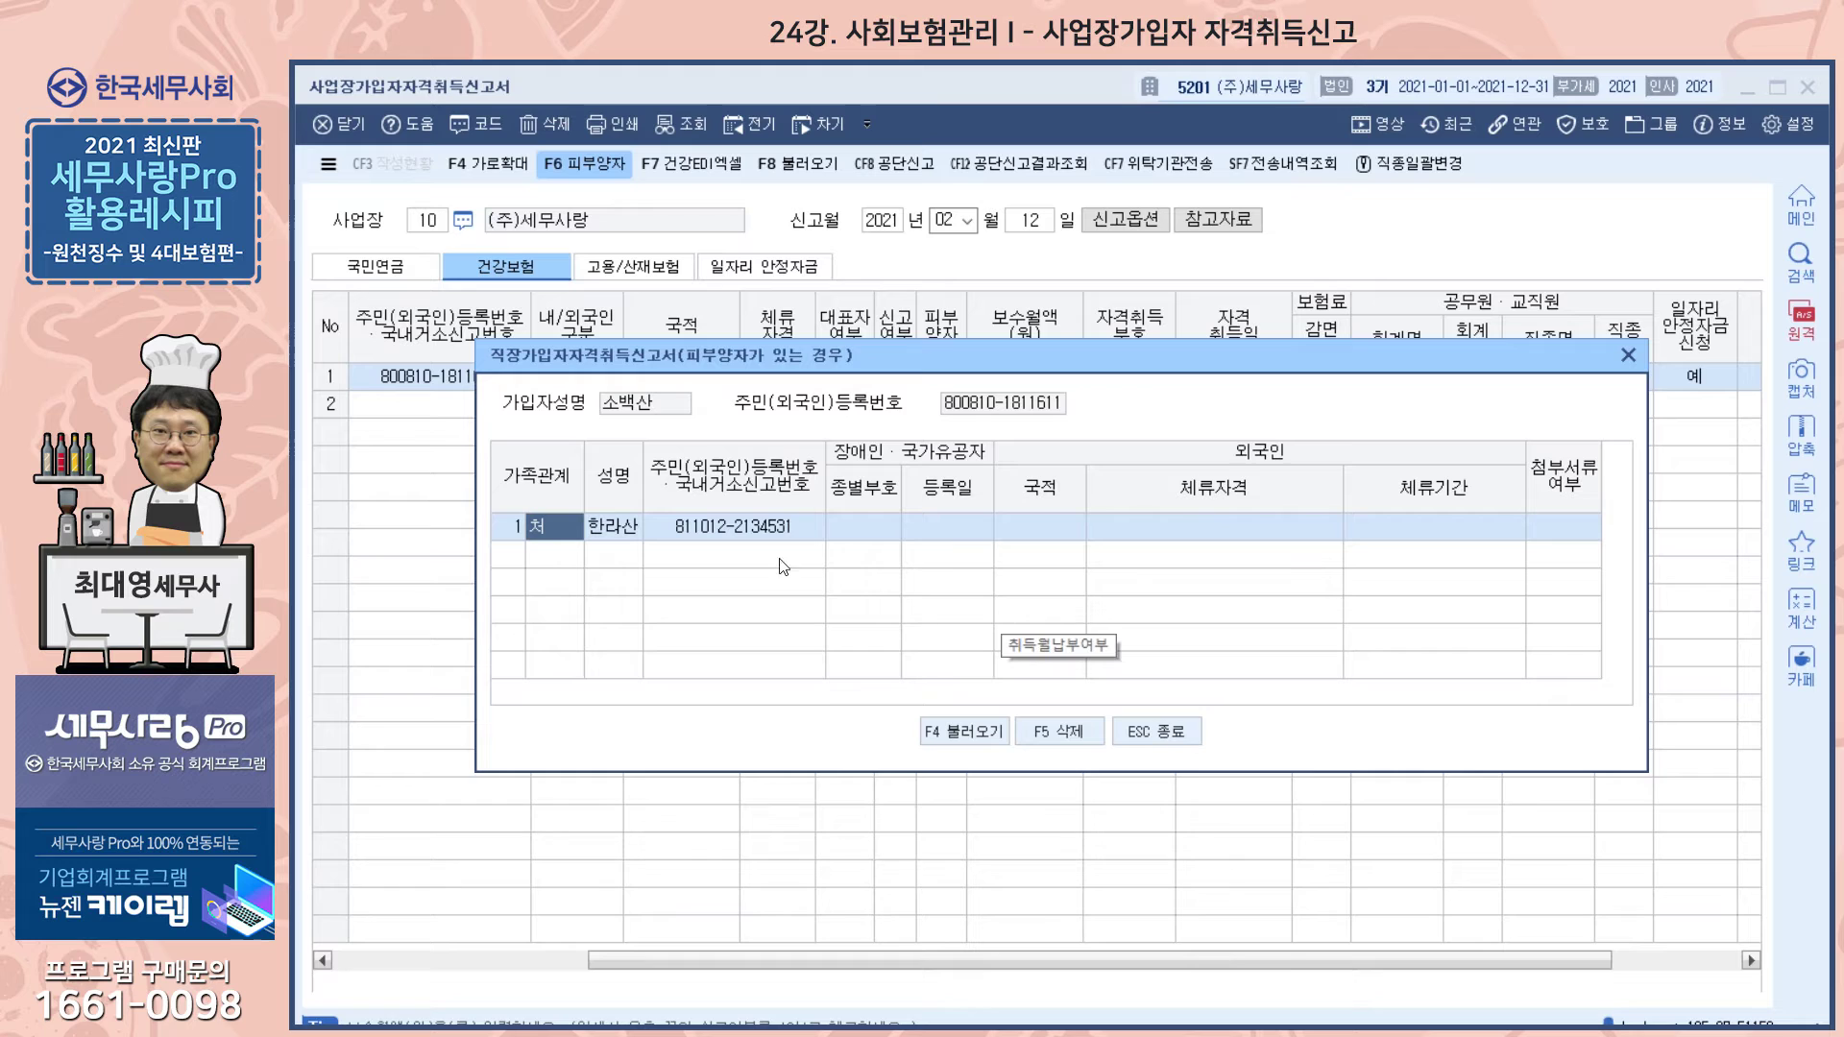
left_click(1152, 728)
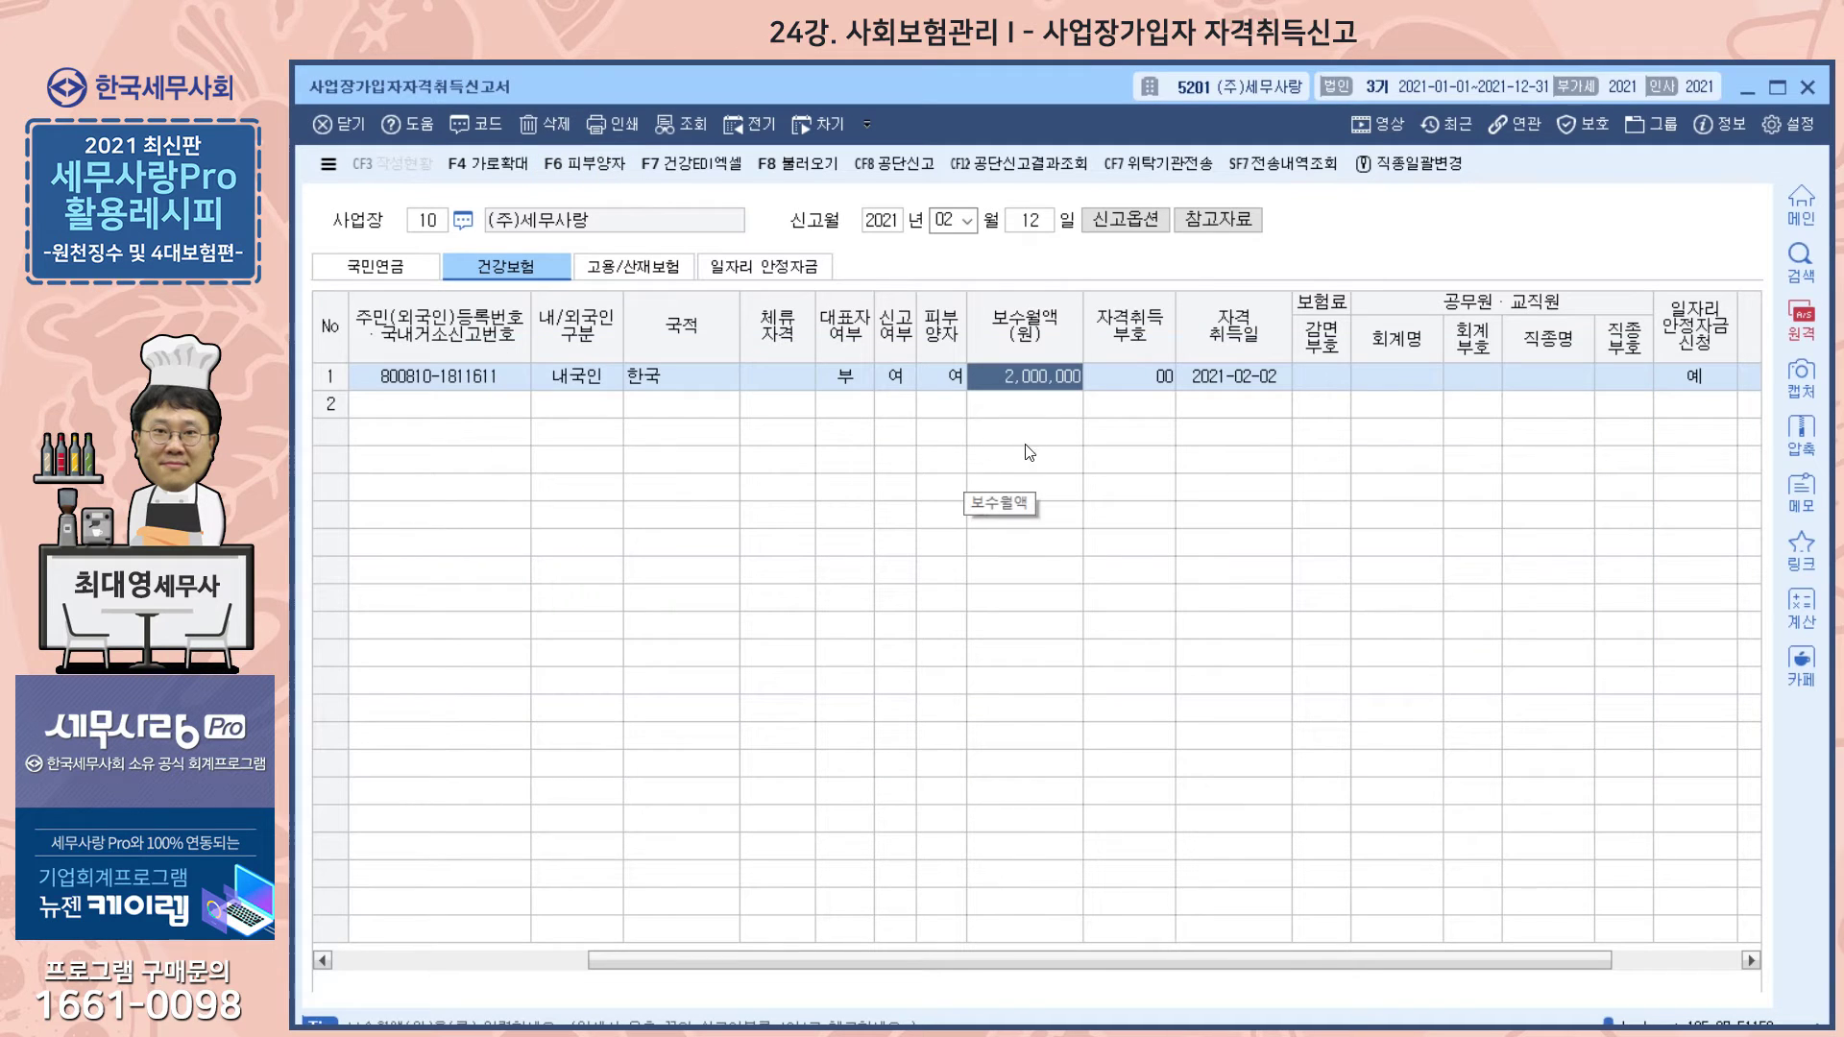
- Check the health insurance form's 자격취득부호 options and its remaining columns through 공단접수일시
left_click(1131, 379)
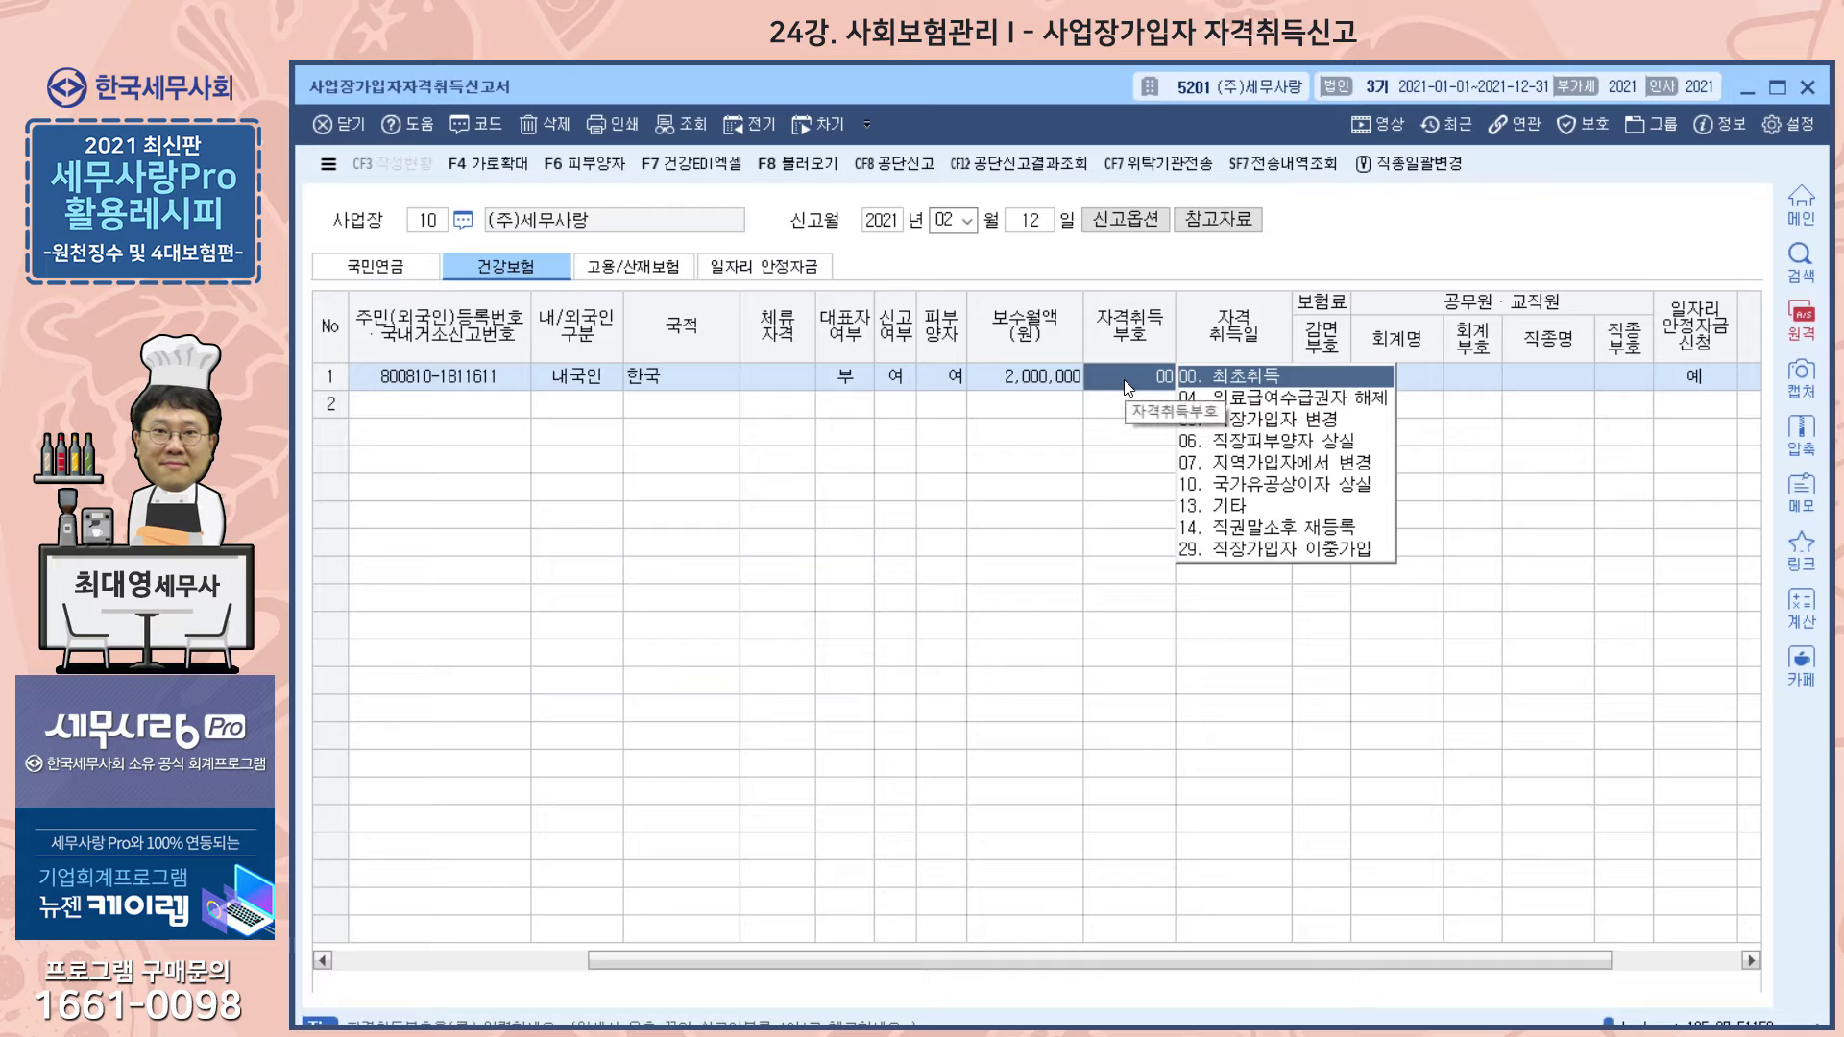
left_click(1003, 380)
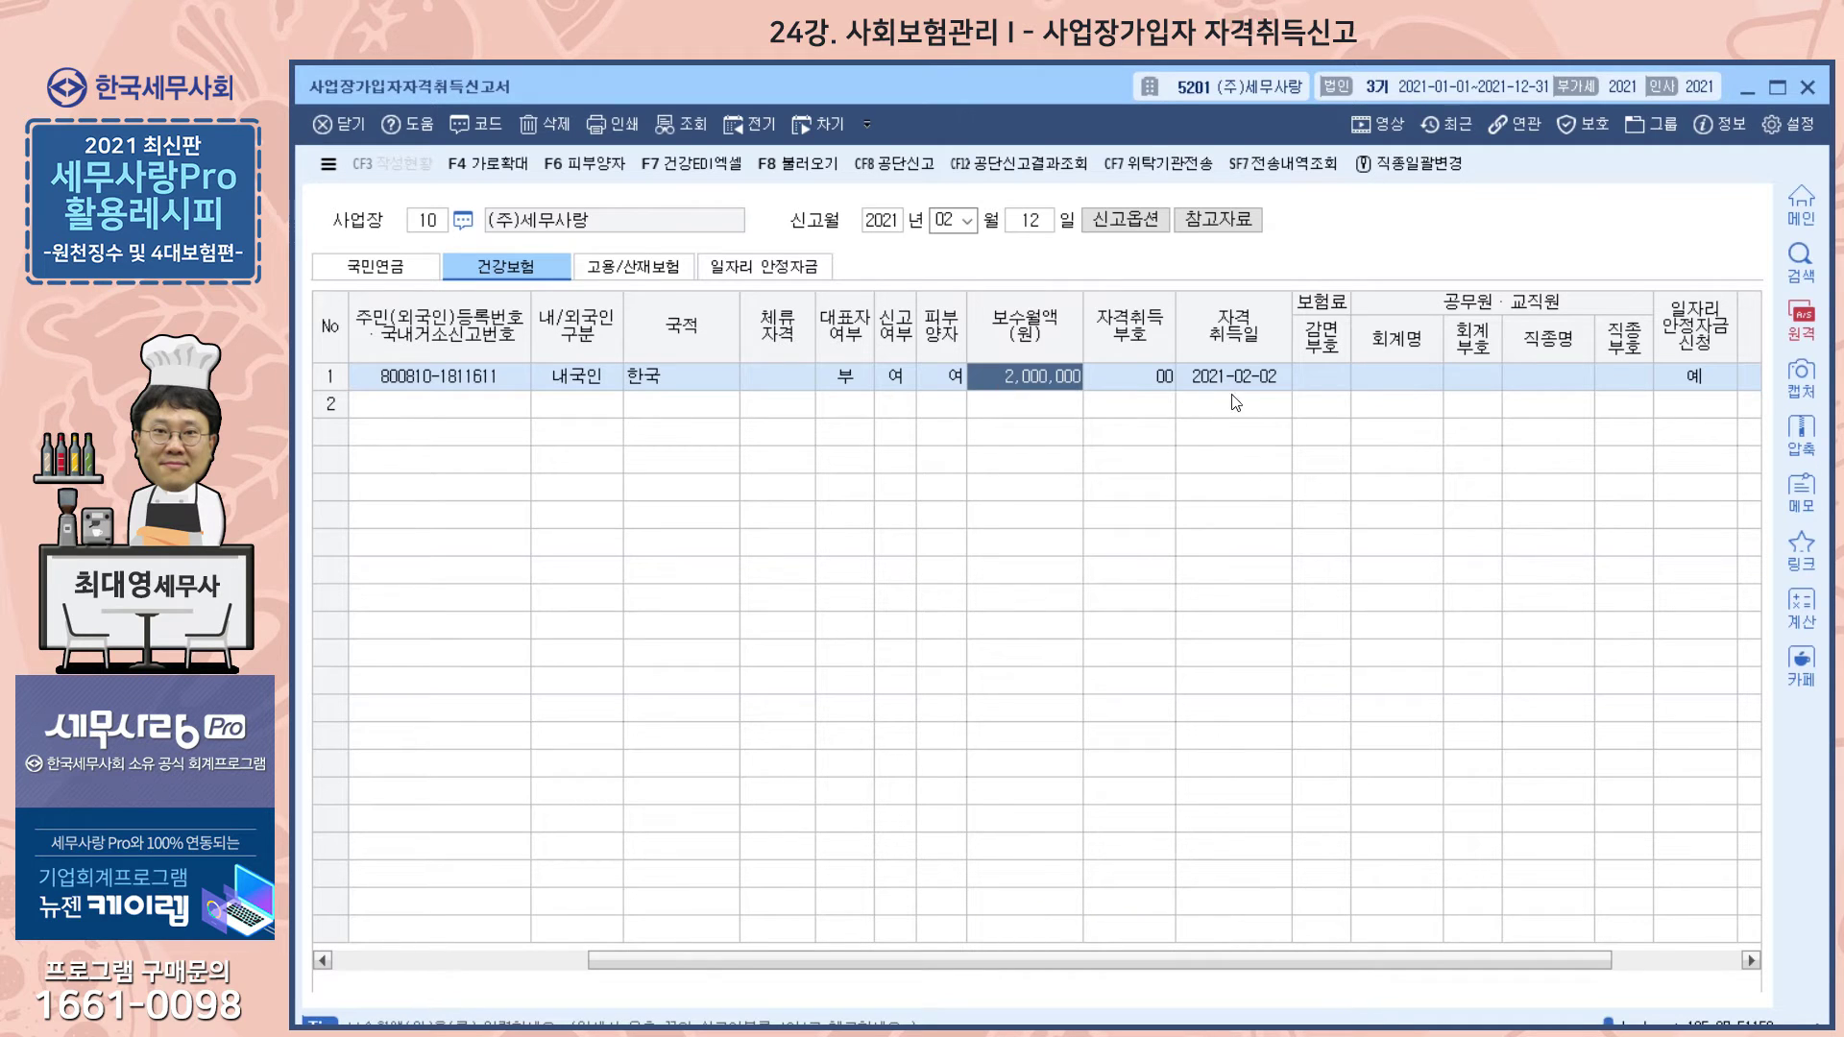
left_click_drag(1338, 961, 1403, 960)
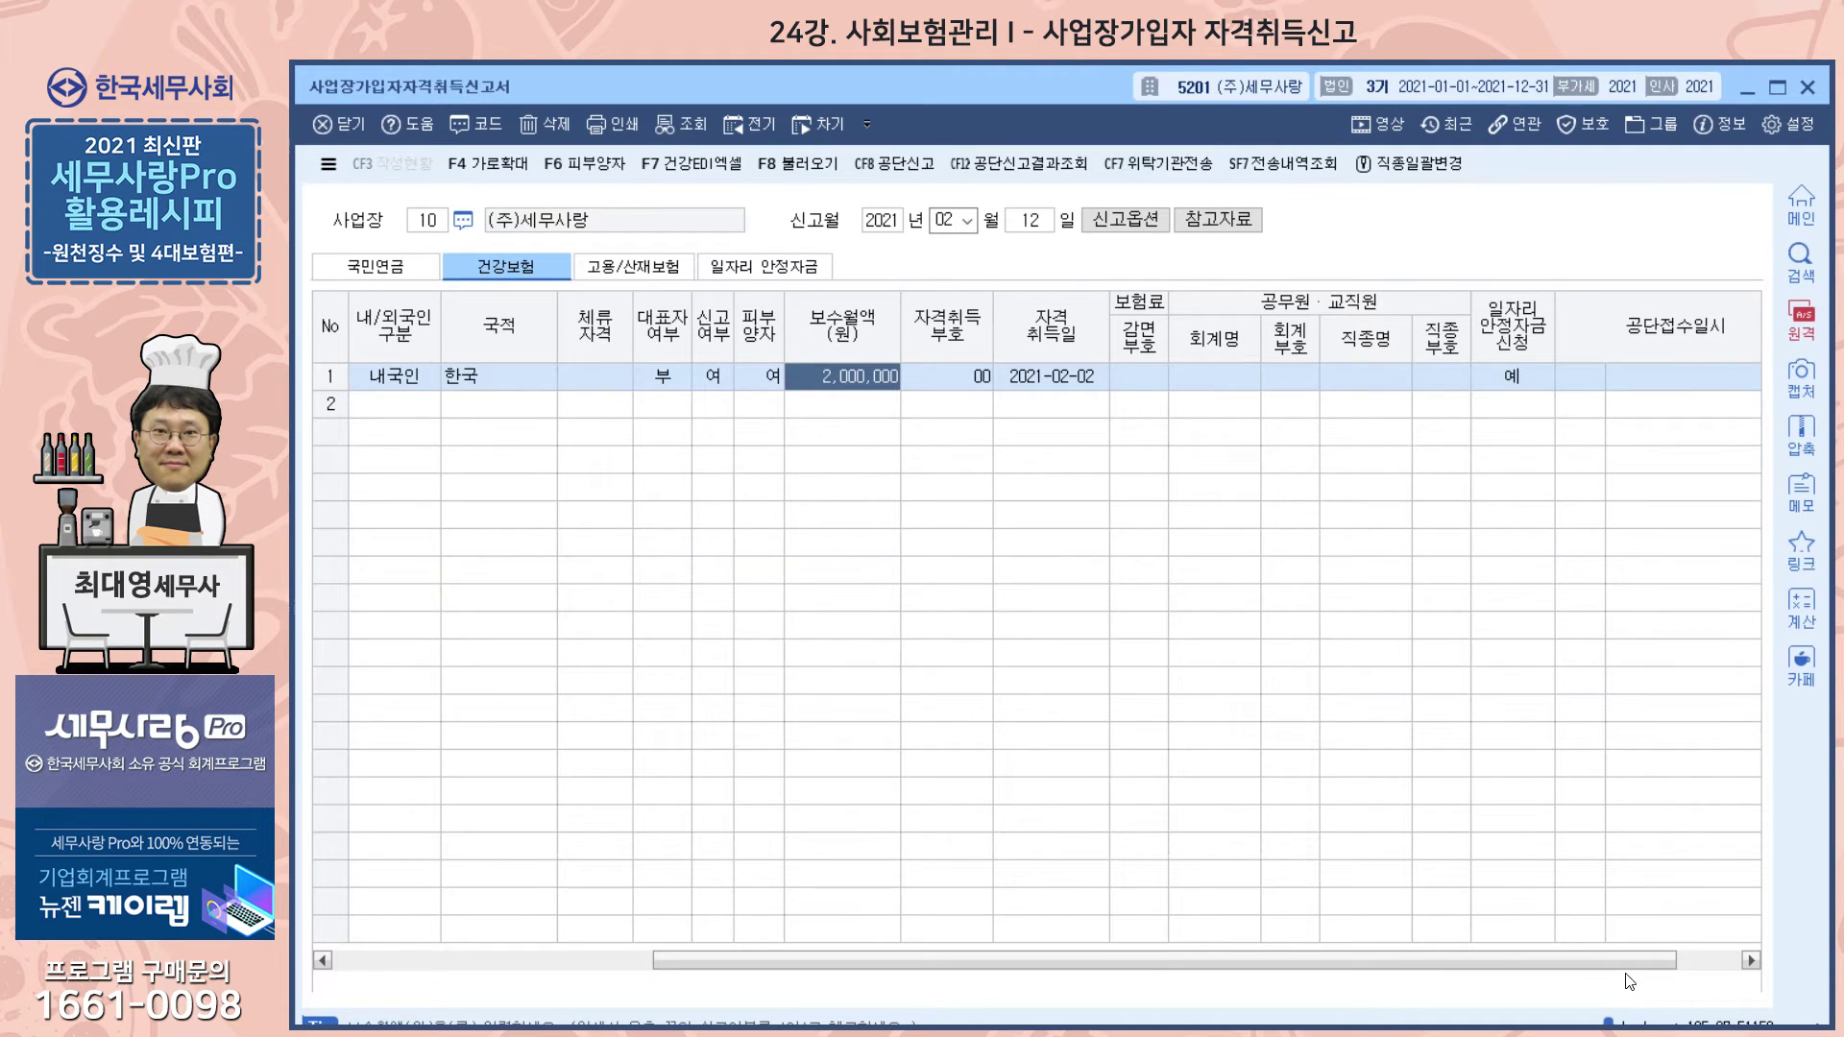
left_click_drag(1289, 965, 972, 937)
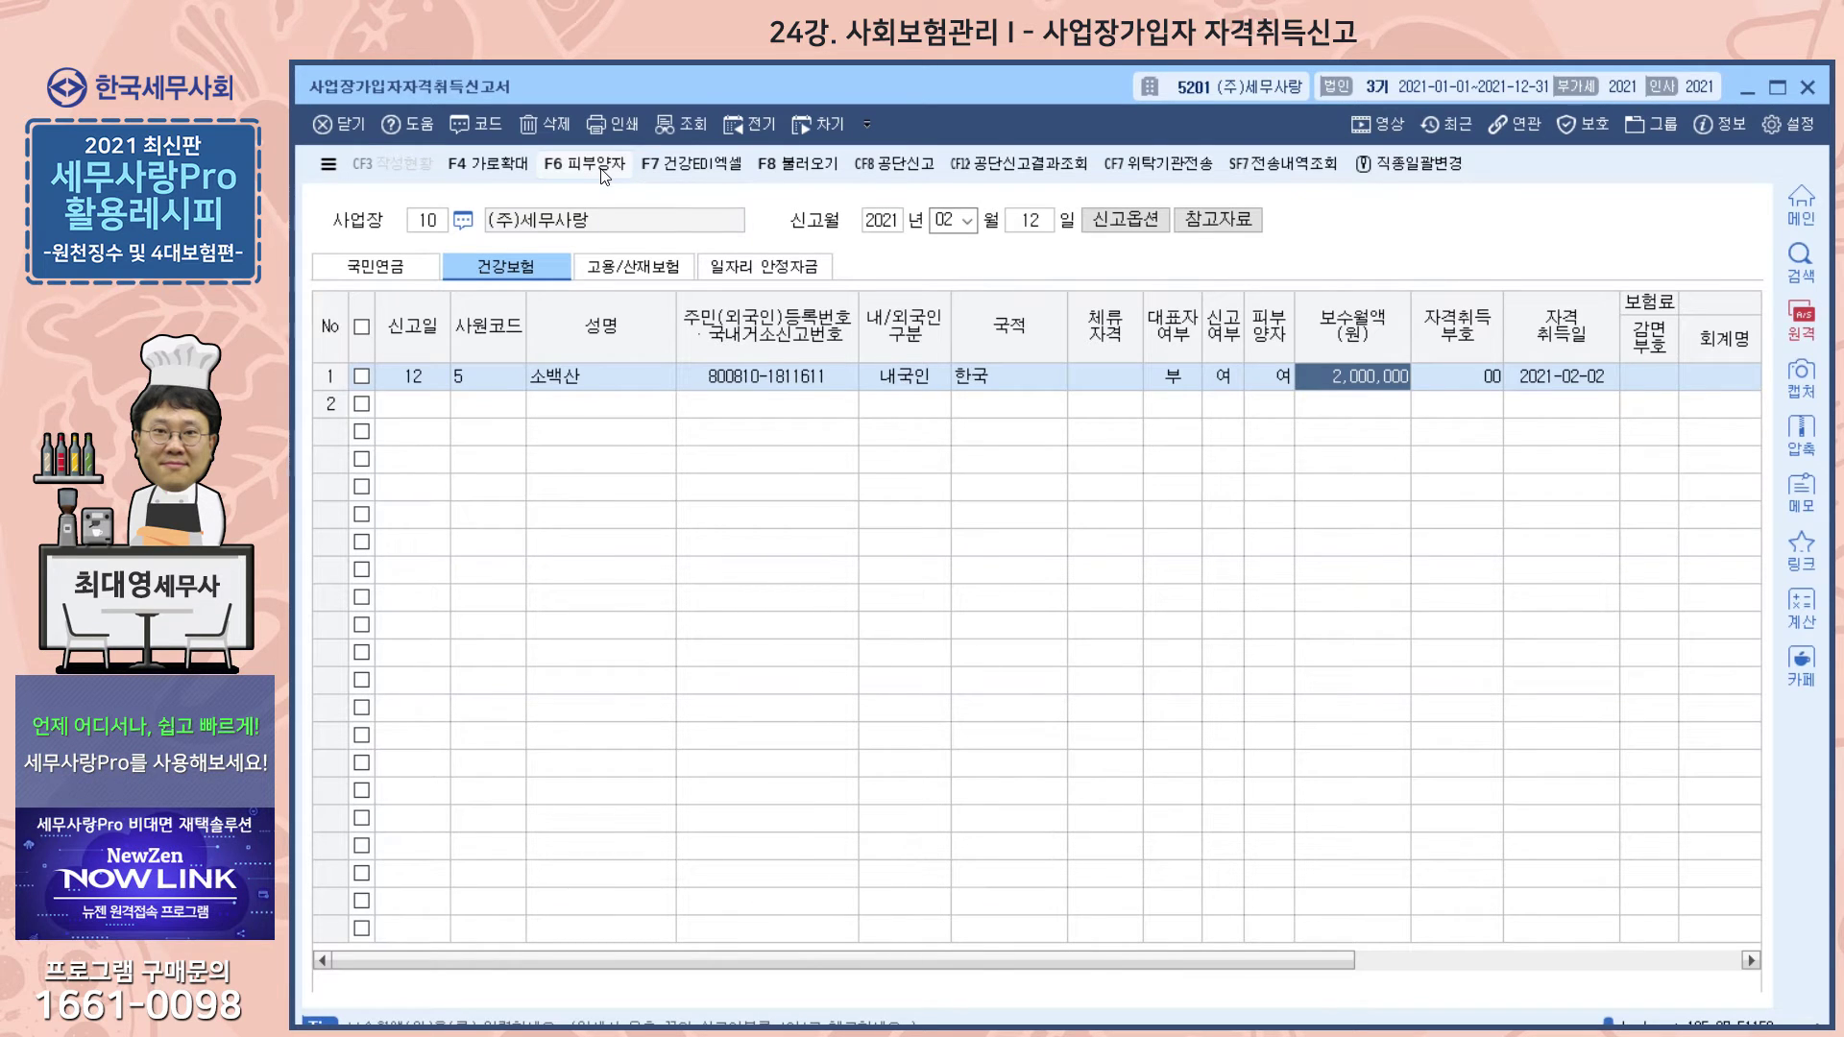
- Examine the employment/accident insurance form's 신고여부, 계약직여부, 체류자격, 학력, 직종 and remaining fields for employee 5
left_click(632, 269)
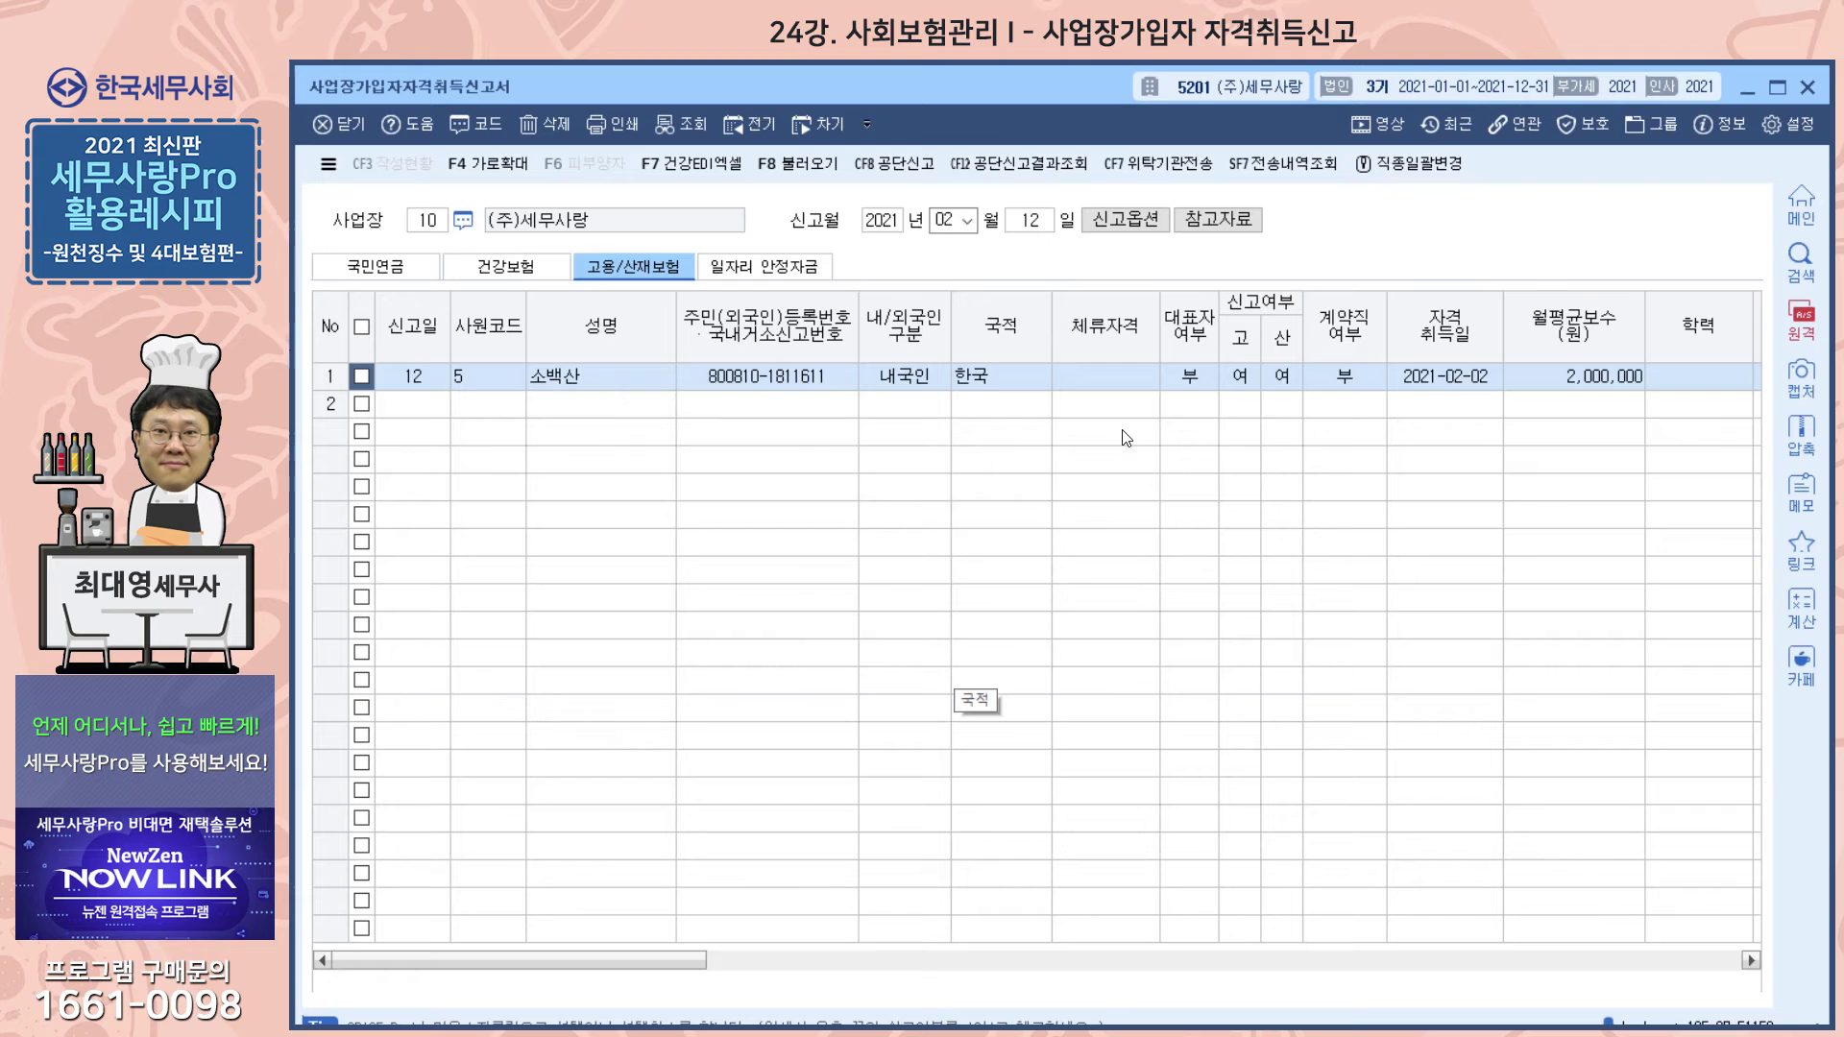
left_click_drag(685, 960, 972, 1001)
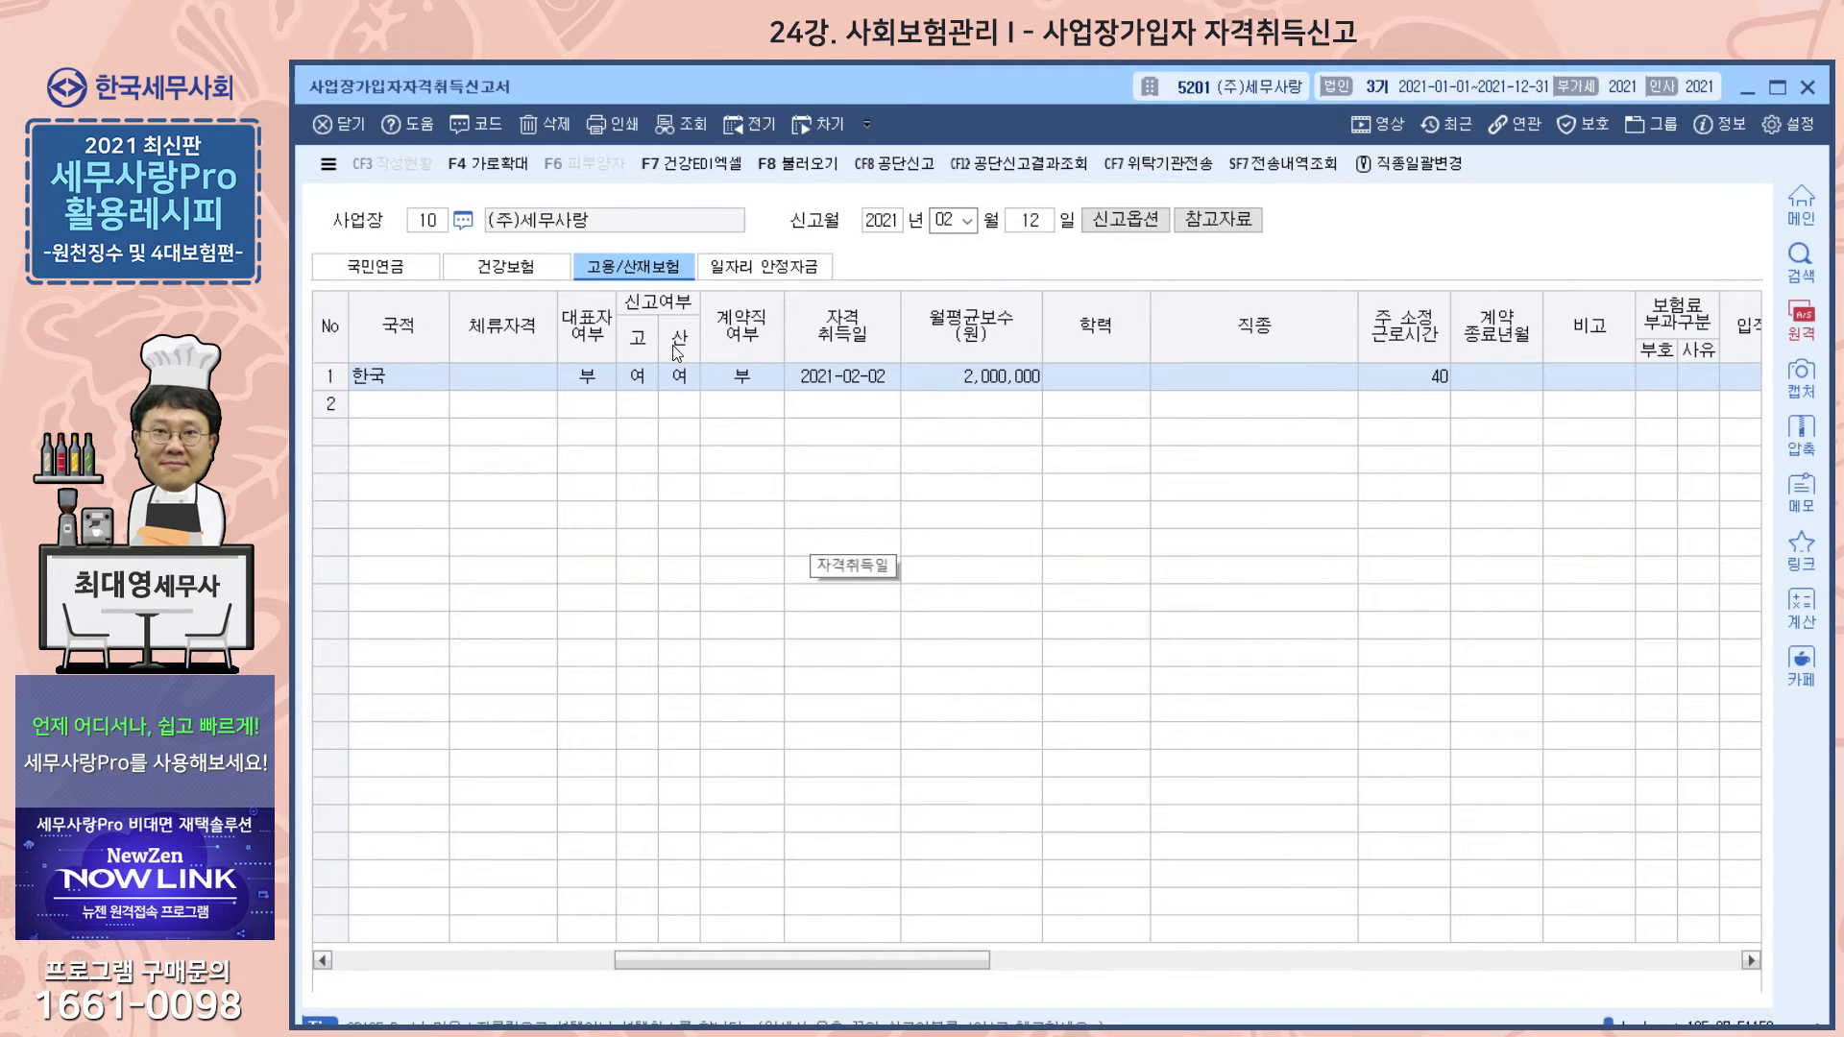
left_click(631, 374)
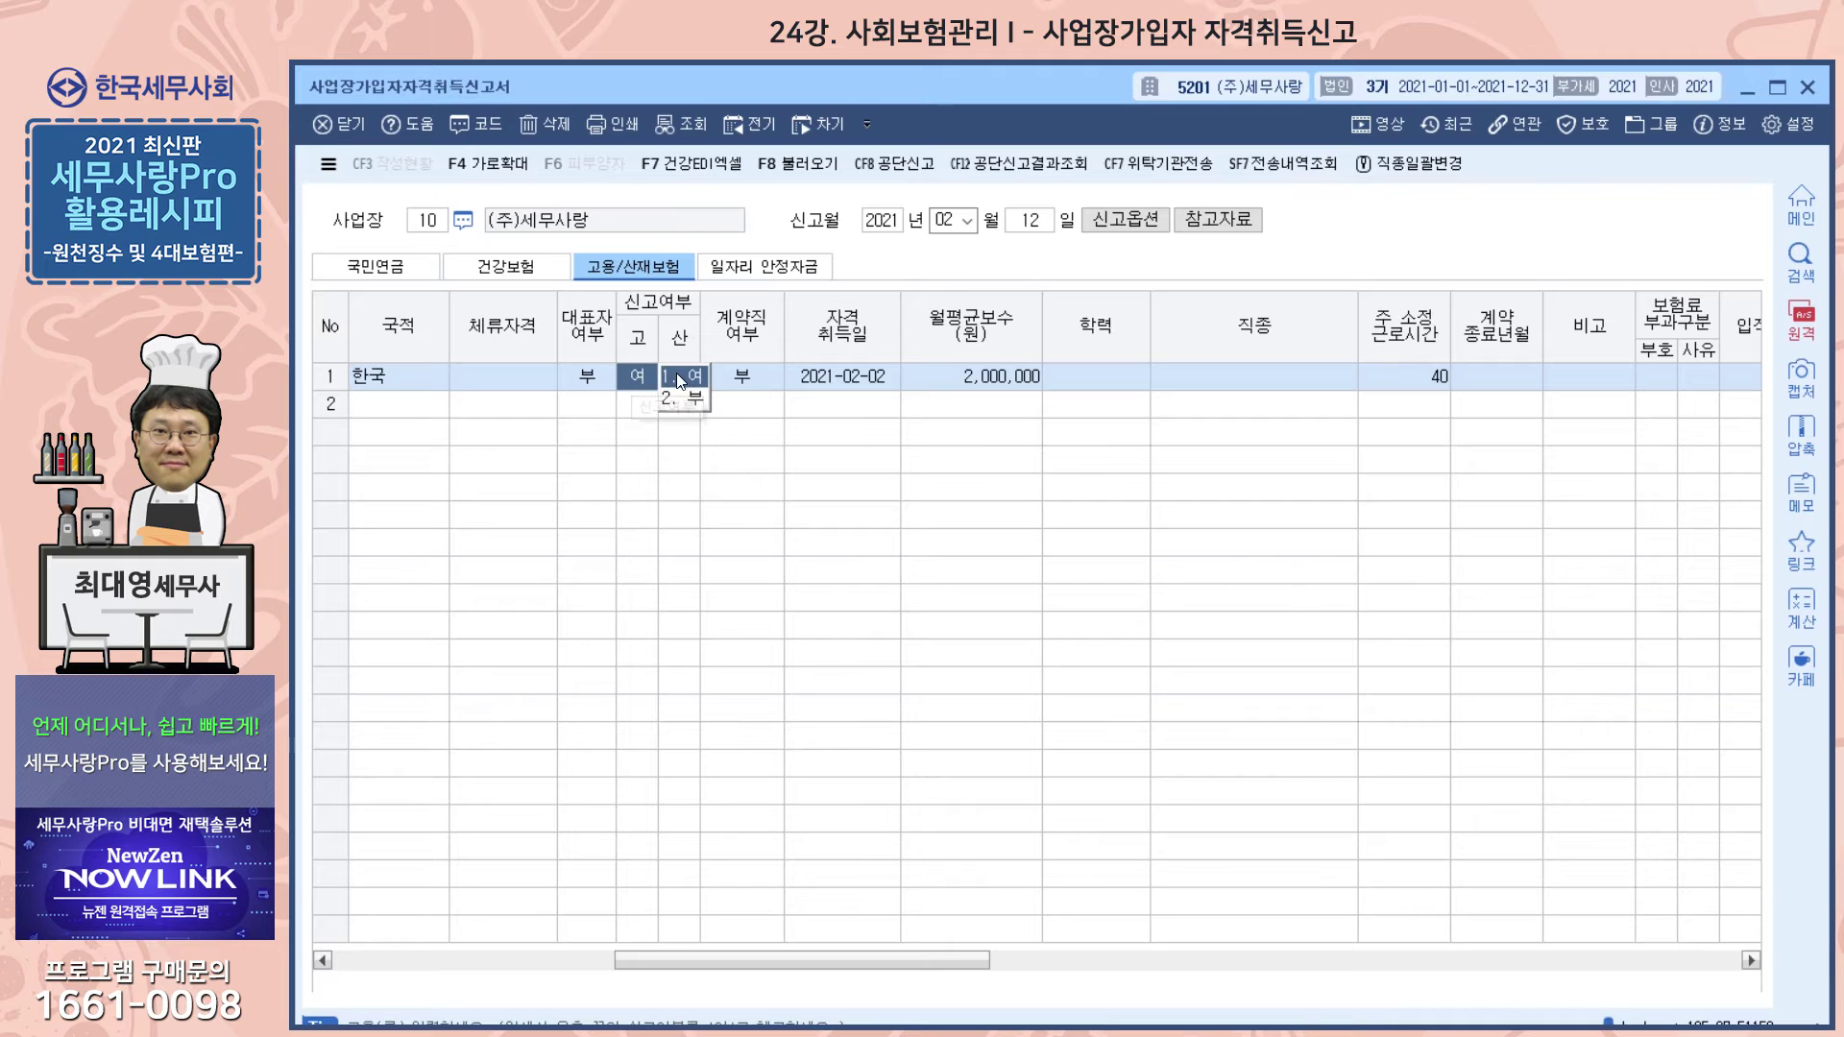
left_click(744, 379)
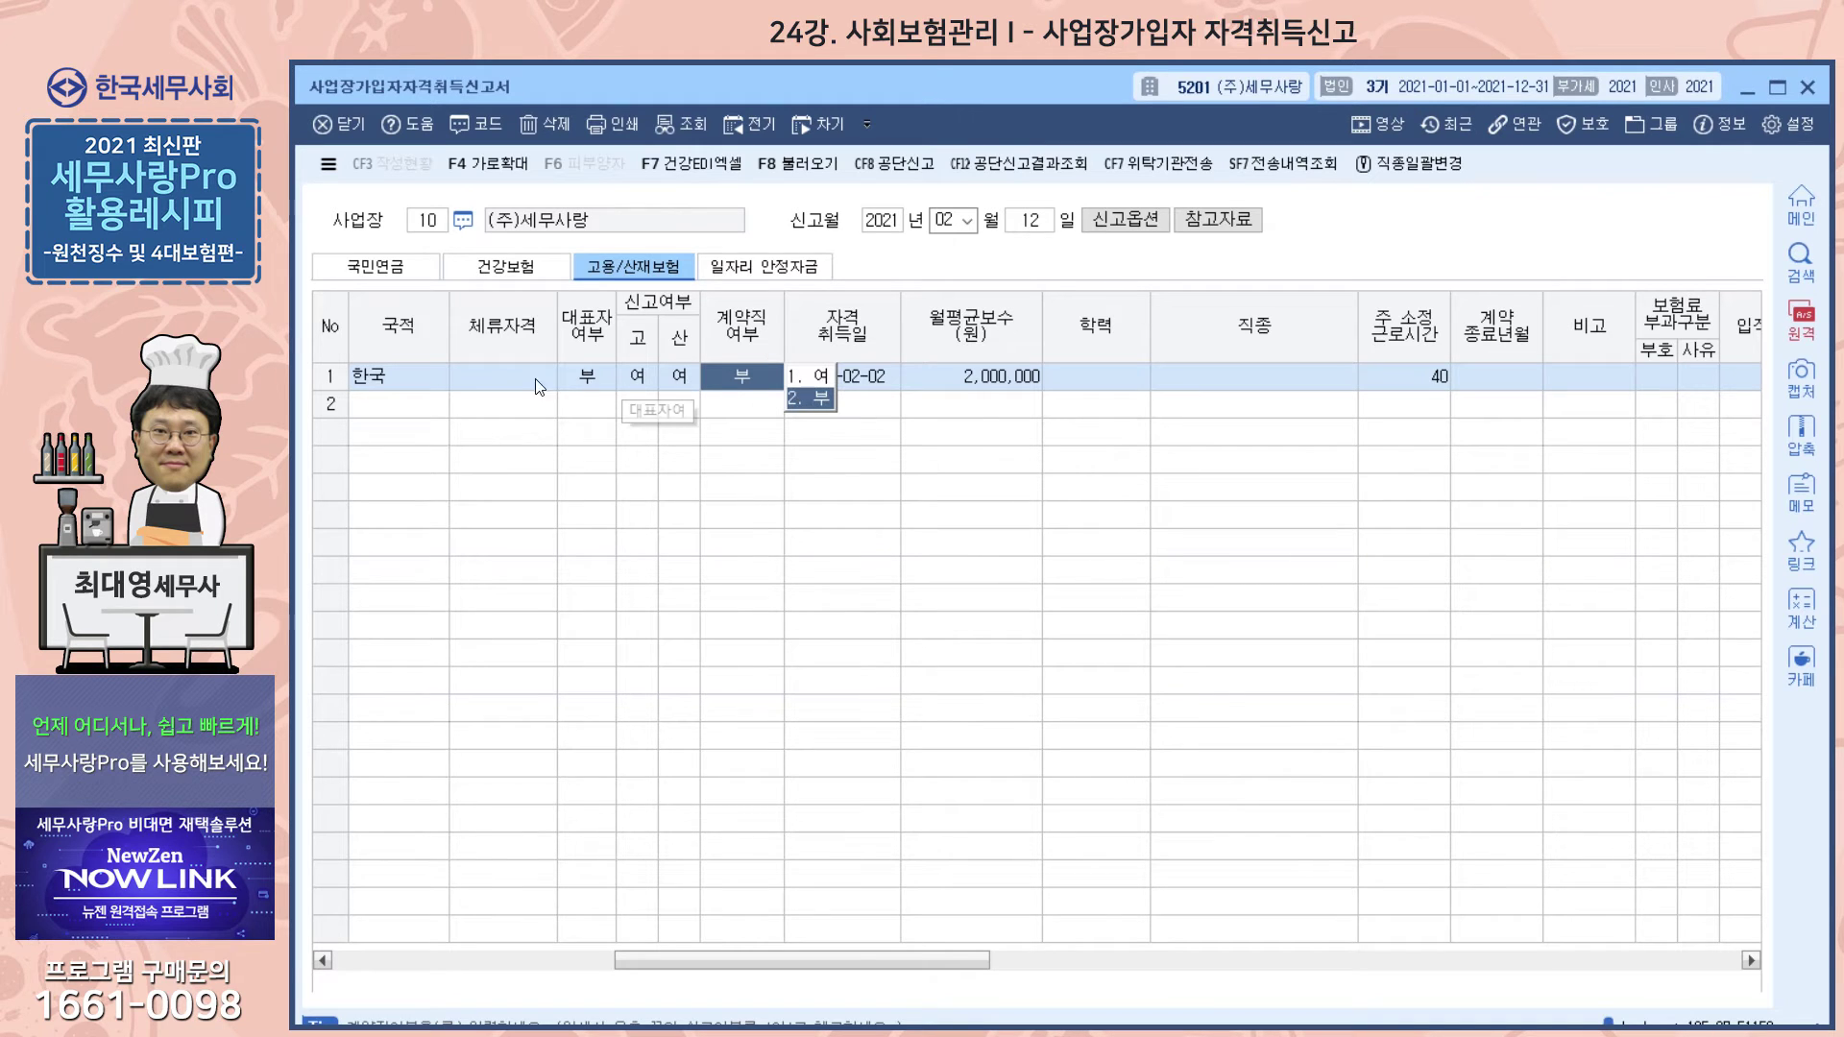
left_click(504, 375)
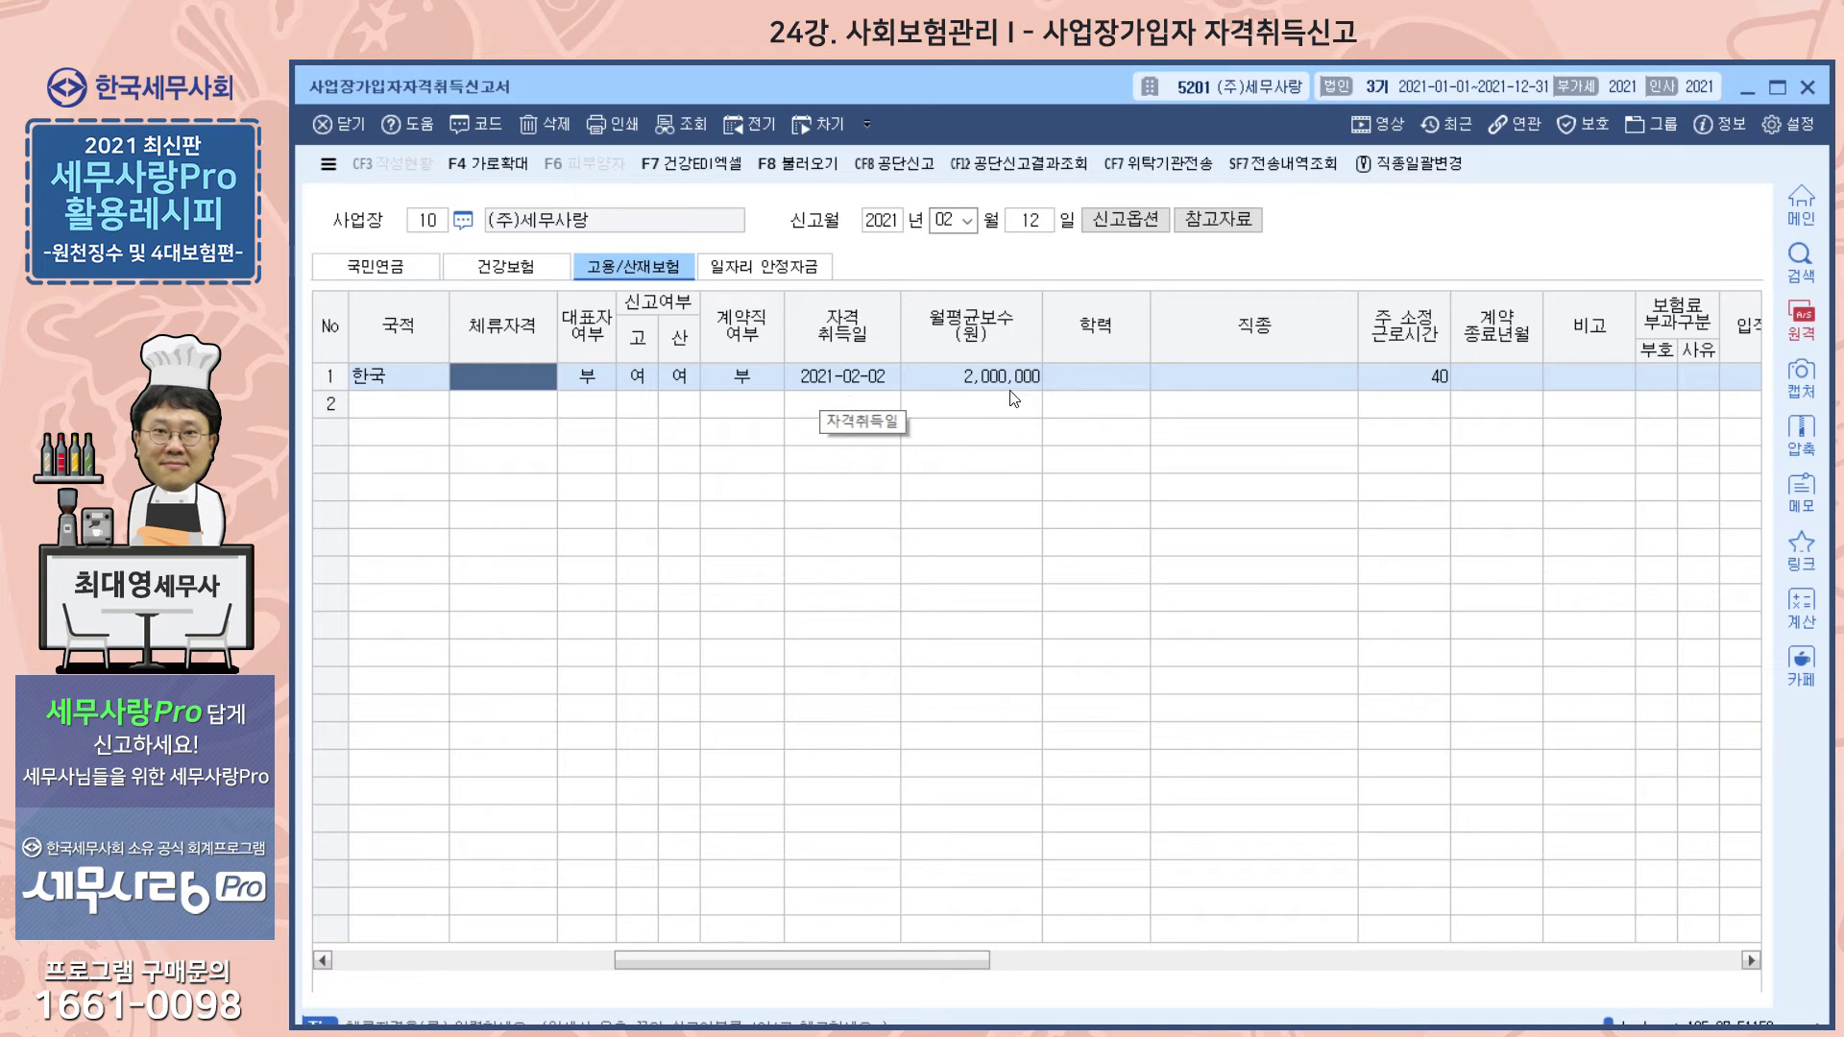
left_click(1114, 374)
left_click(1352, 384)
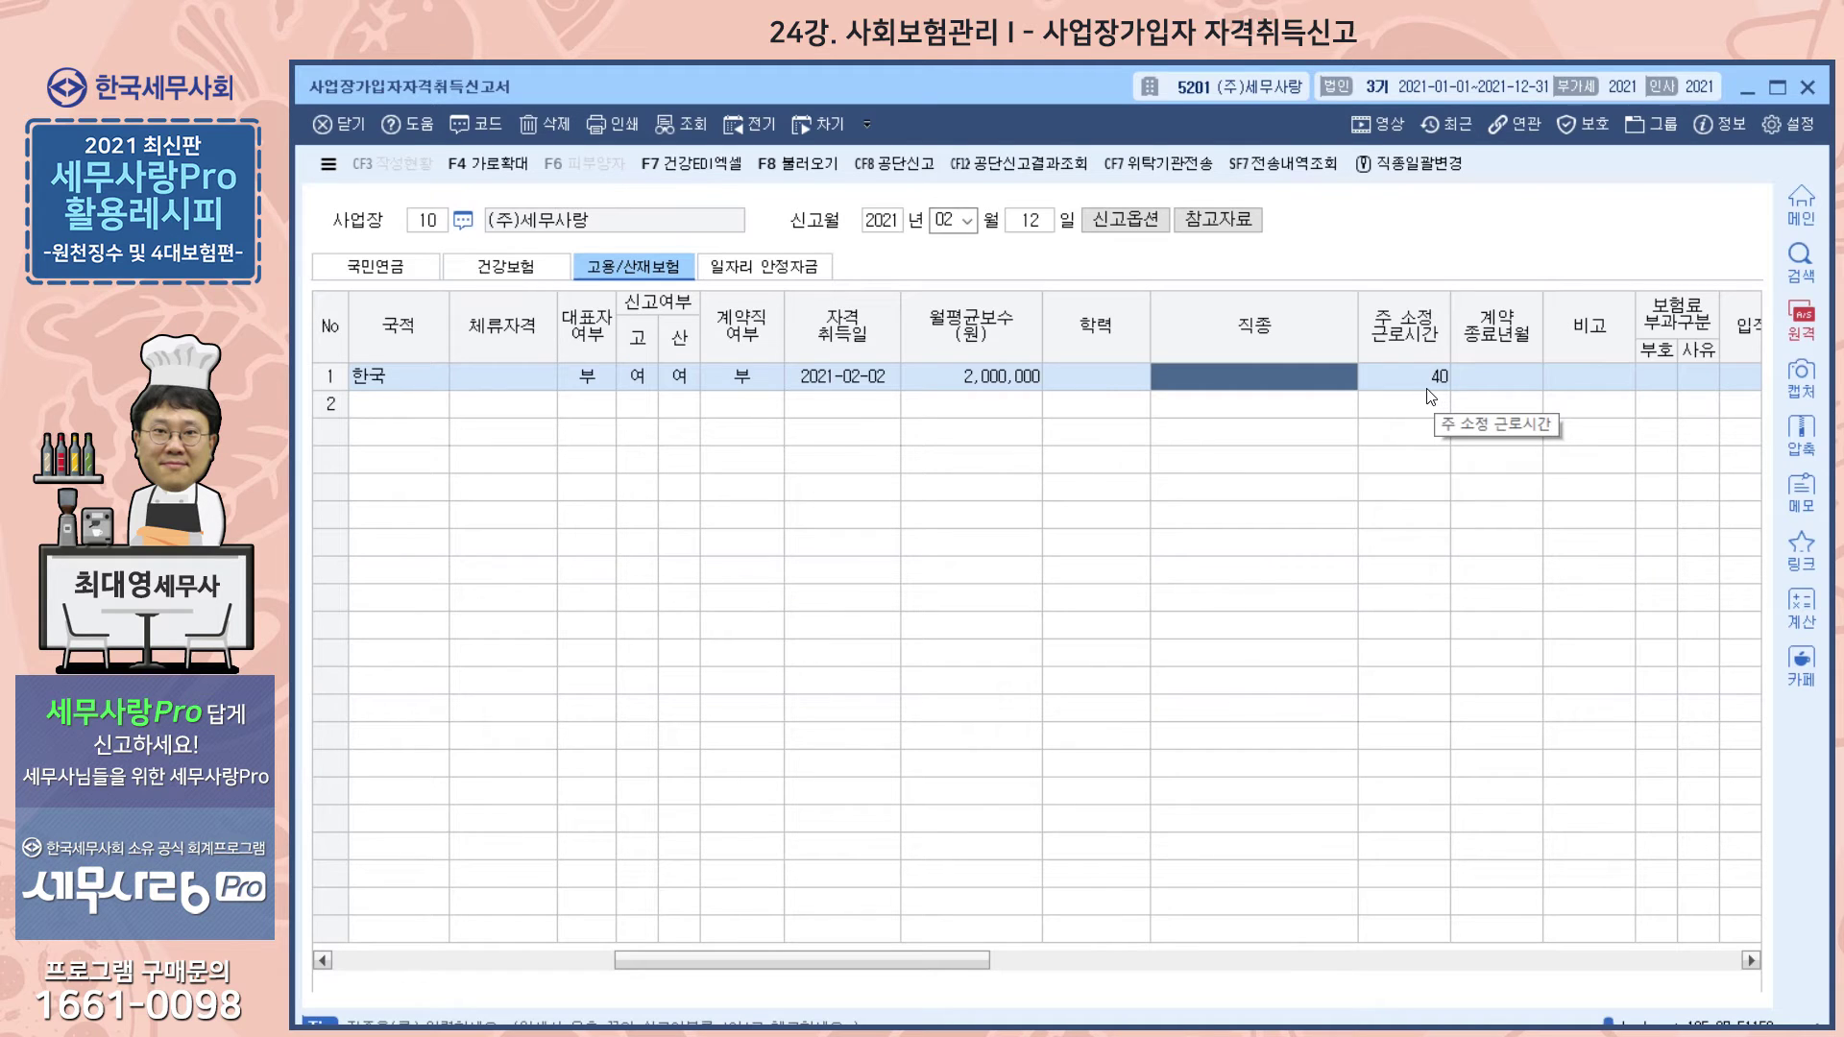
left_click_drag(960, 972, 1101, 971)
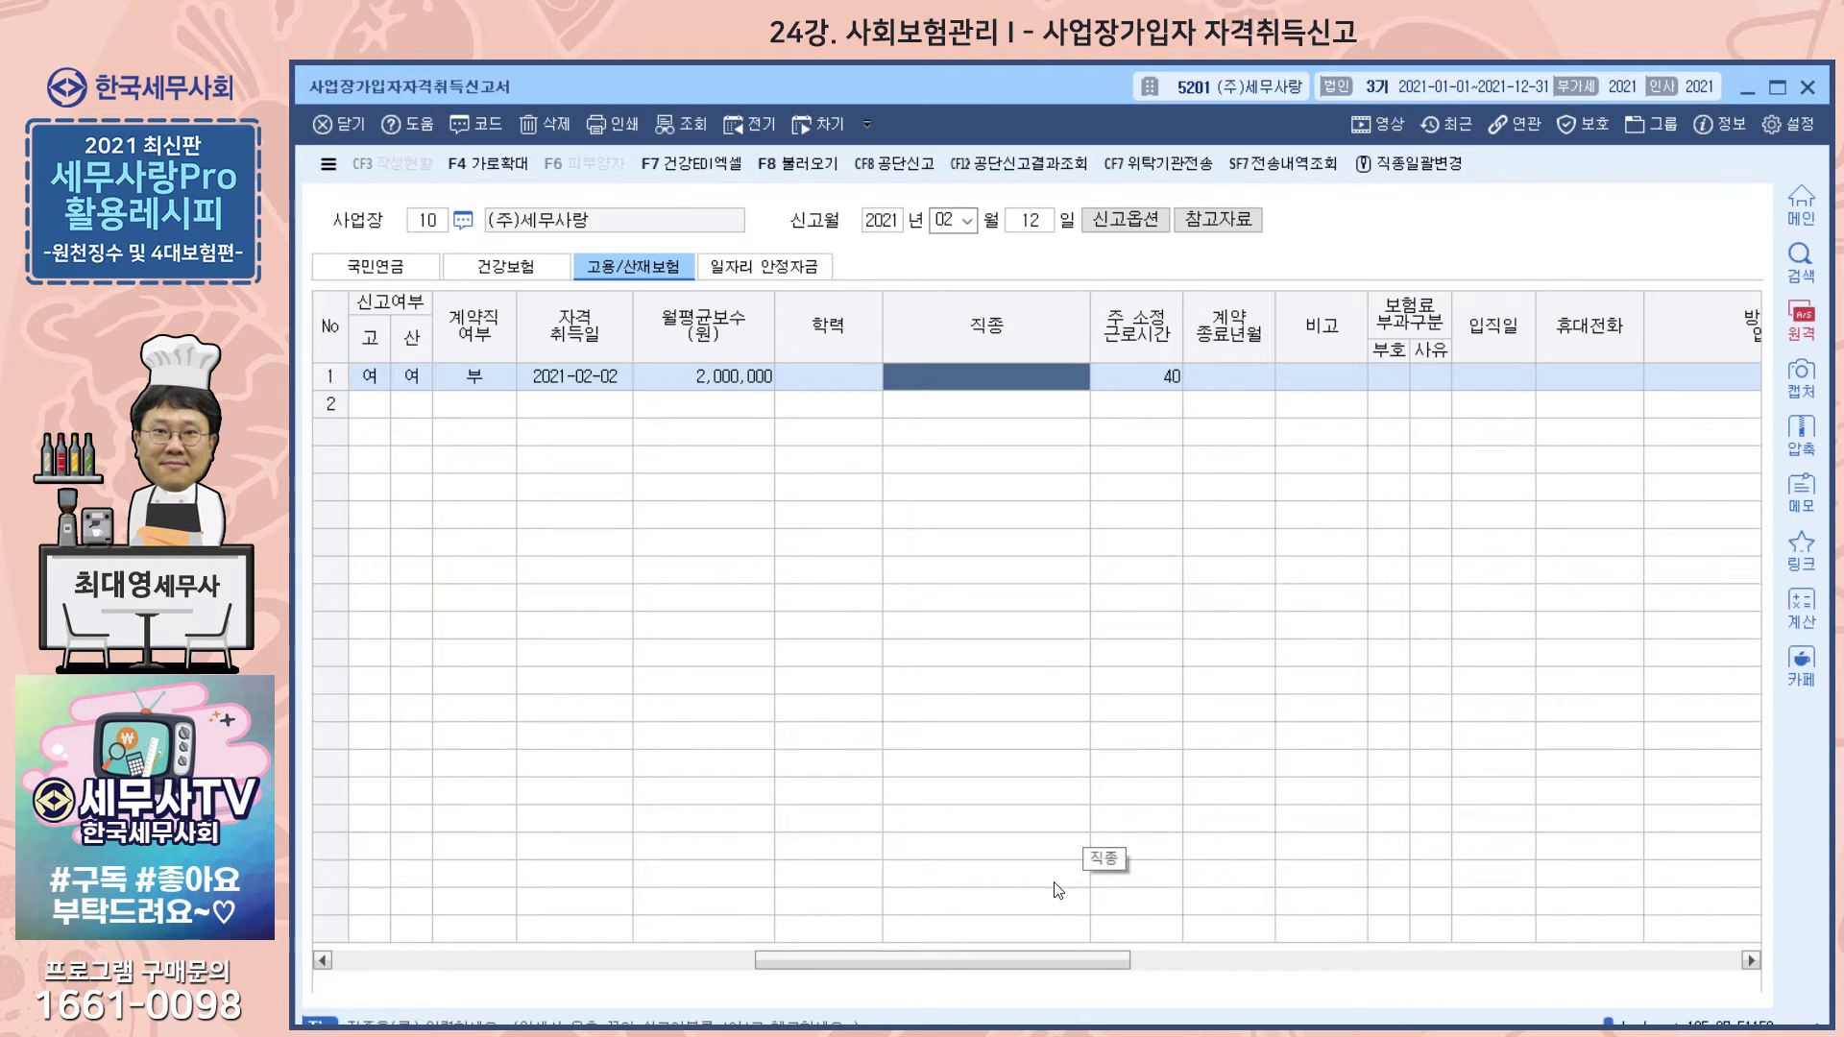
- Open the acquisition report's print preview without verifying the workplace management number, and view the full width of the form
left_click_drag(1059, 951, 627, 929)
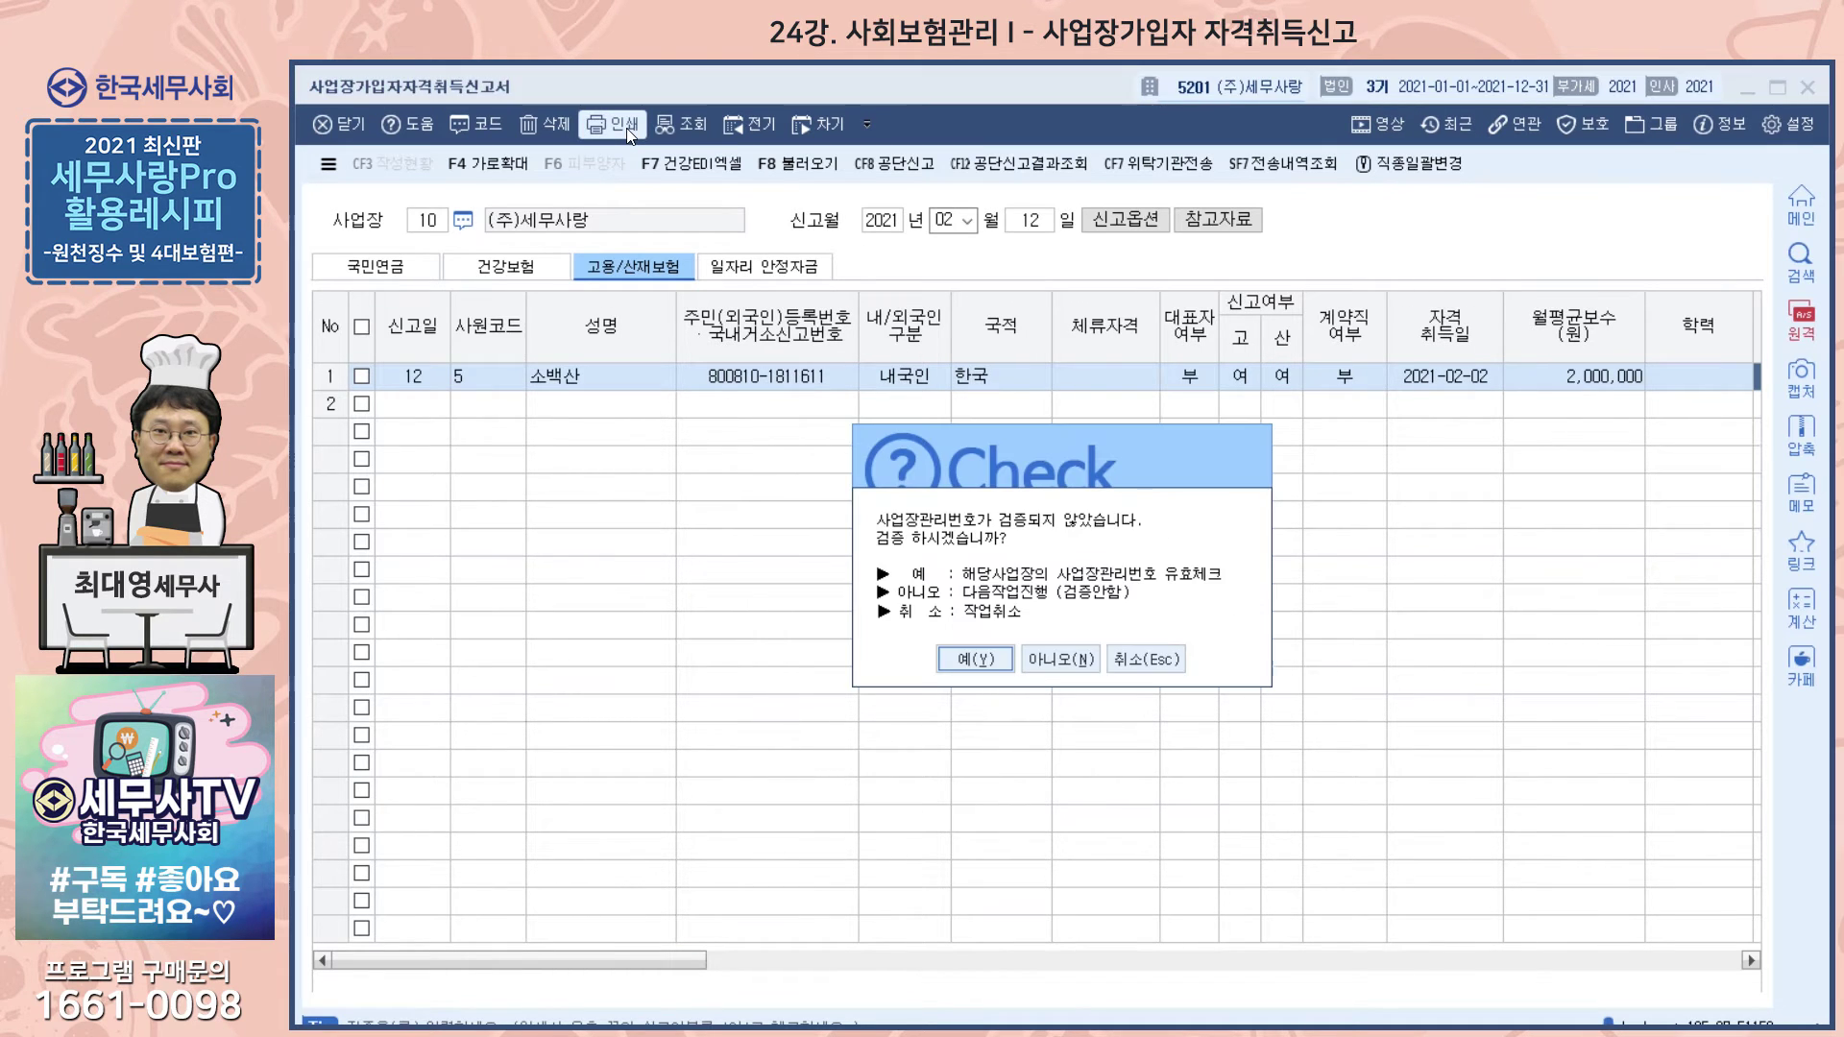
left_click(1061, 657)
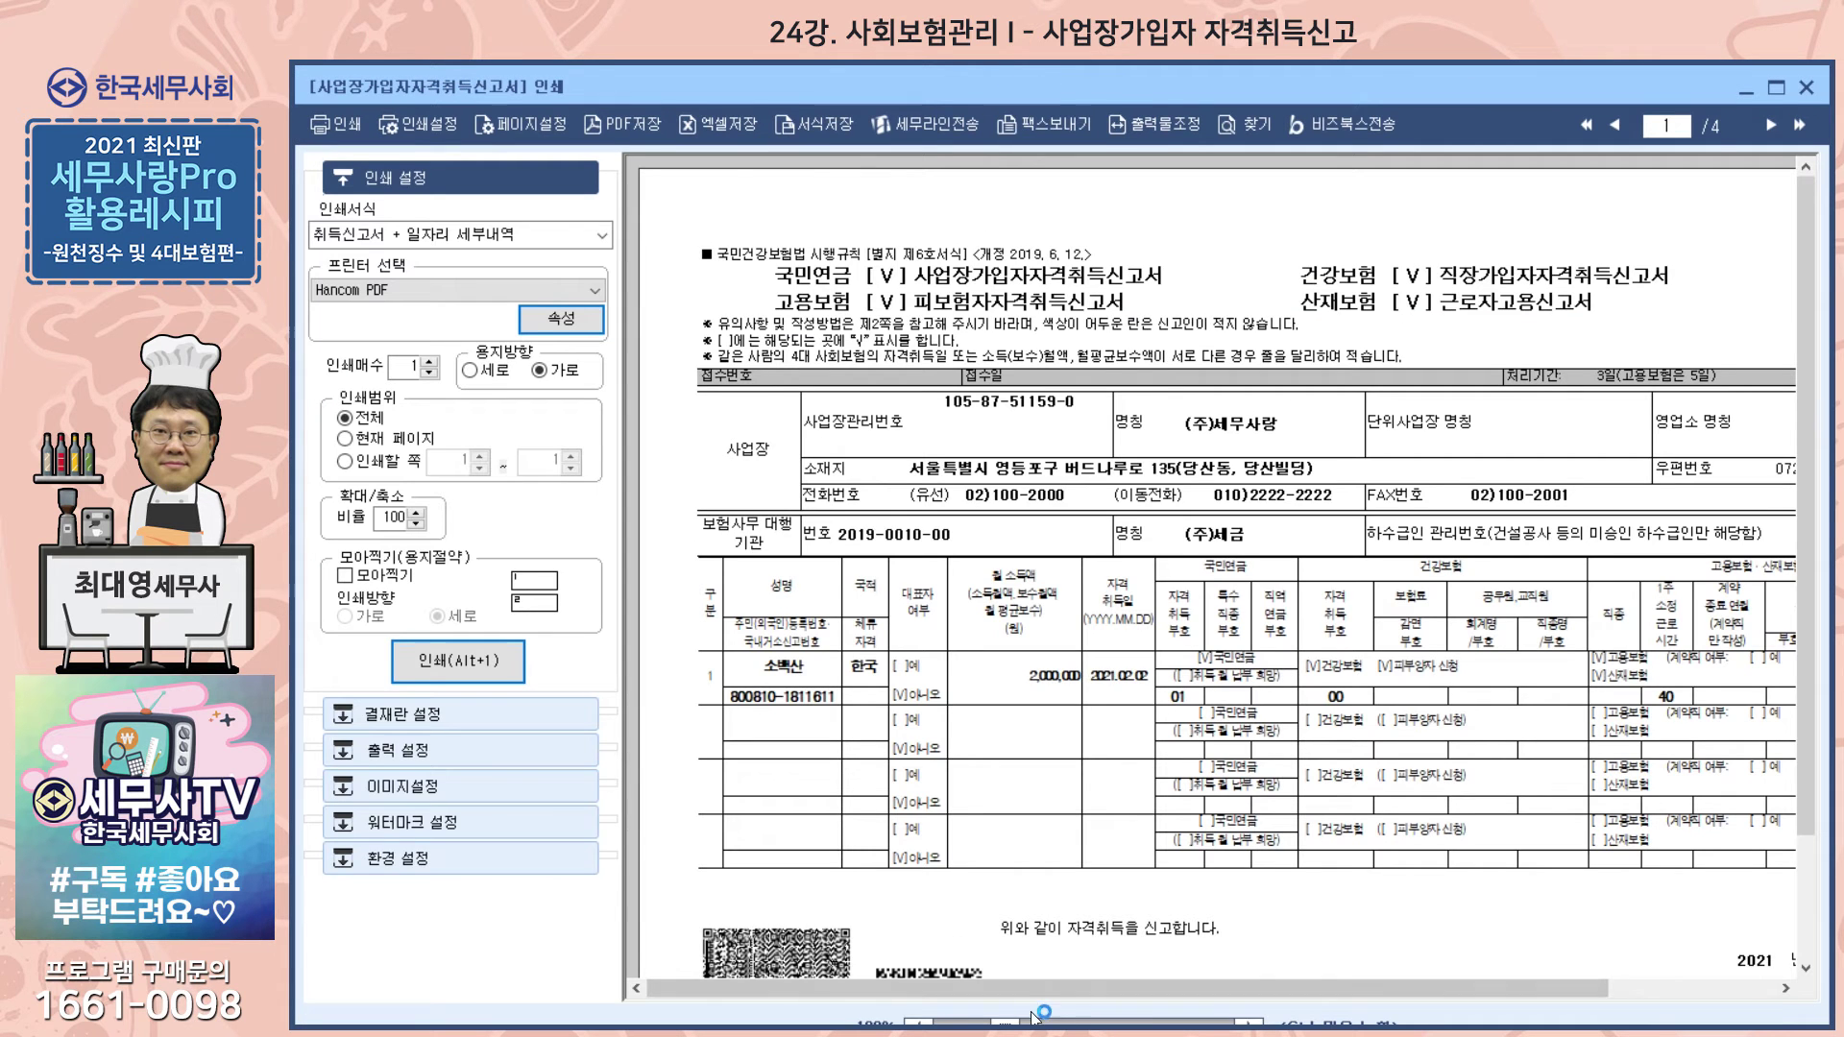
left_click_drag(936, 994, 1067, 994)
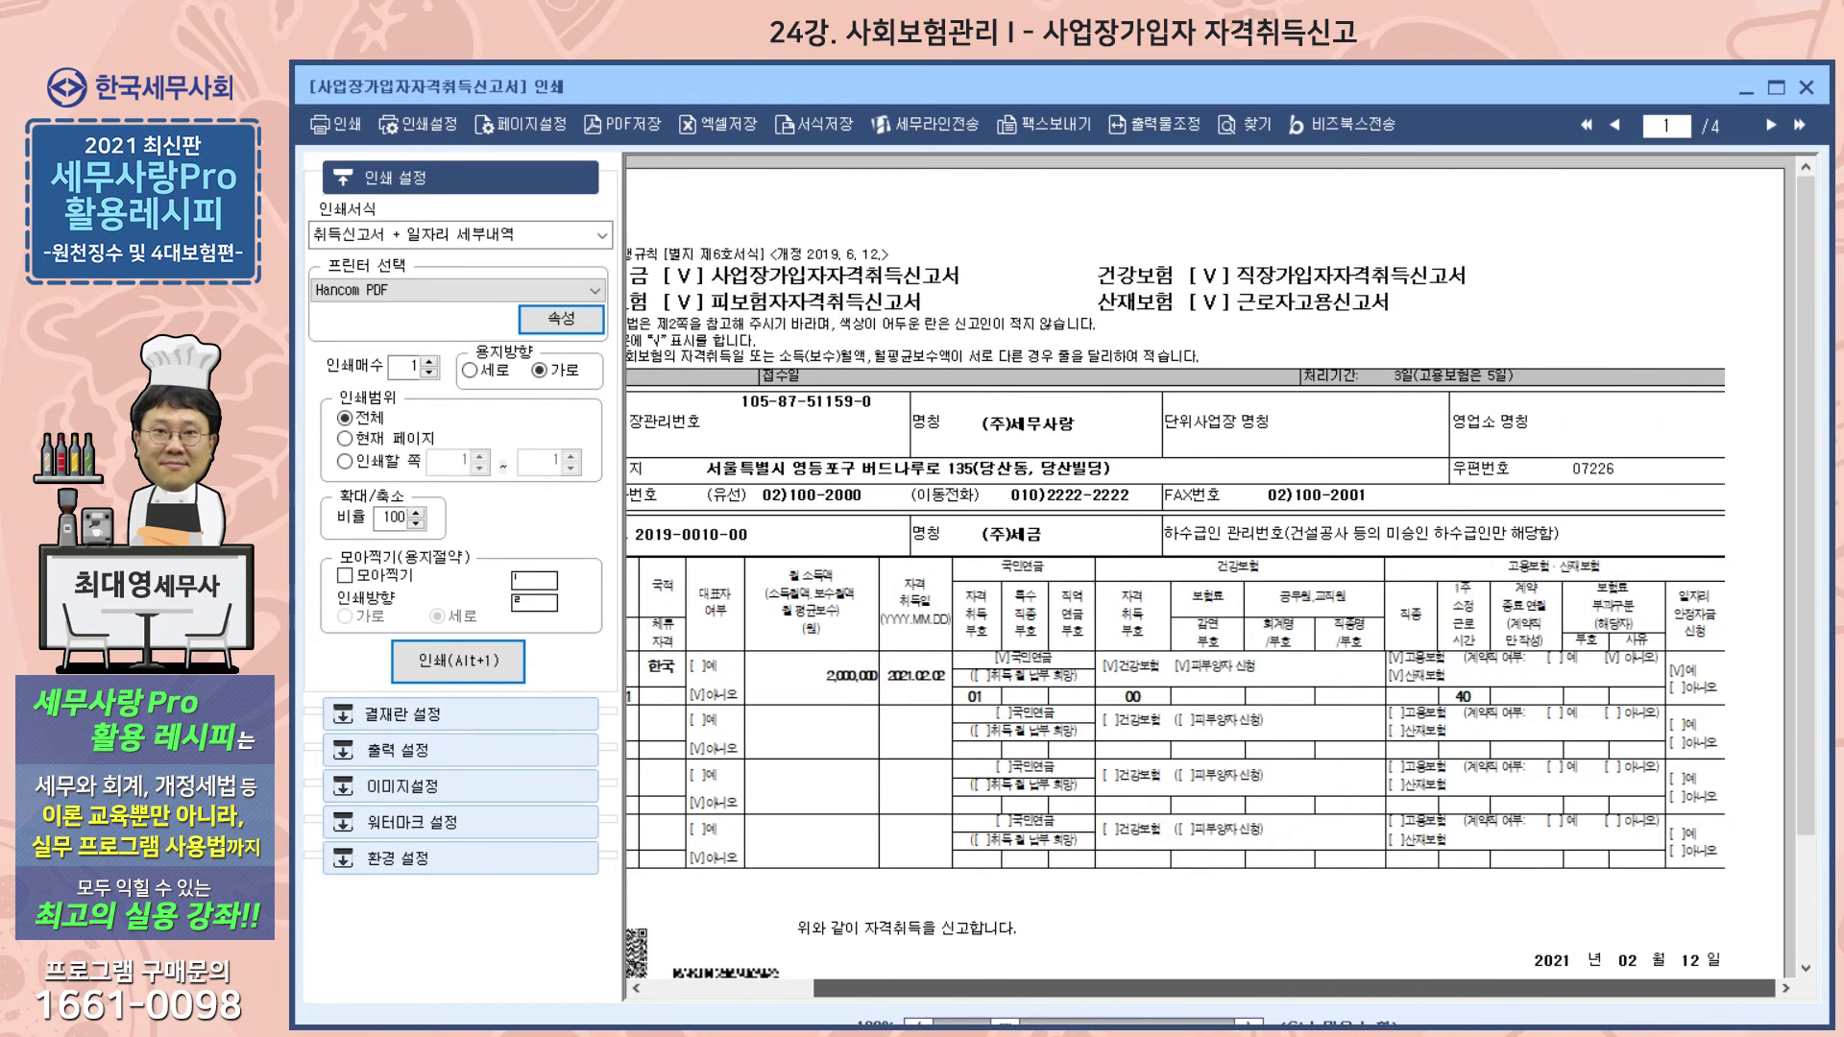
- Apply 회사 도장 1 to the acquisition report printout and check the seal on the first page's applicant signature line
scroll(1450, 945, "down", 2)
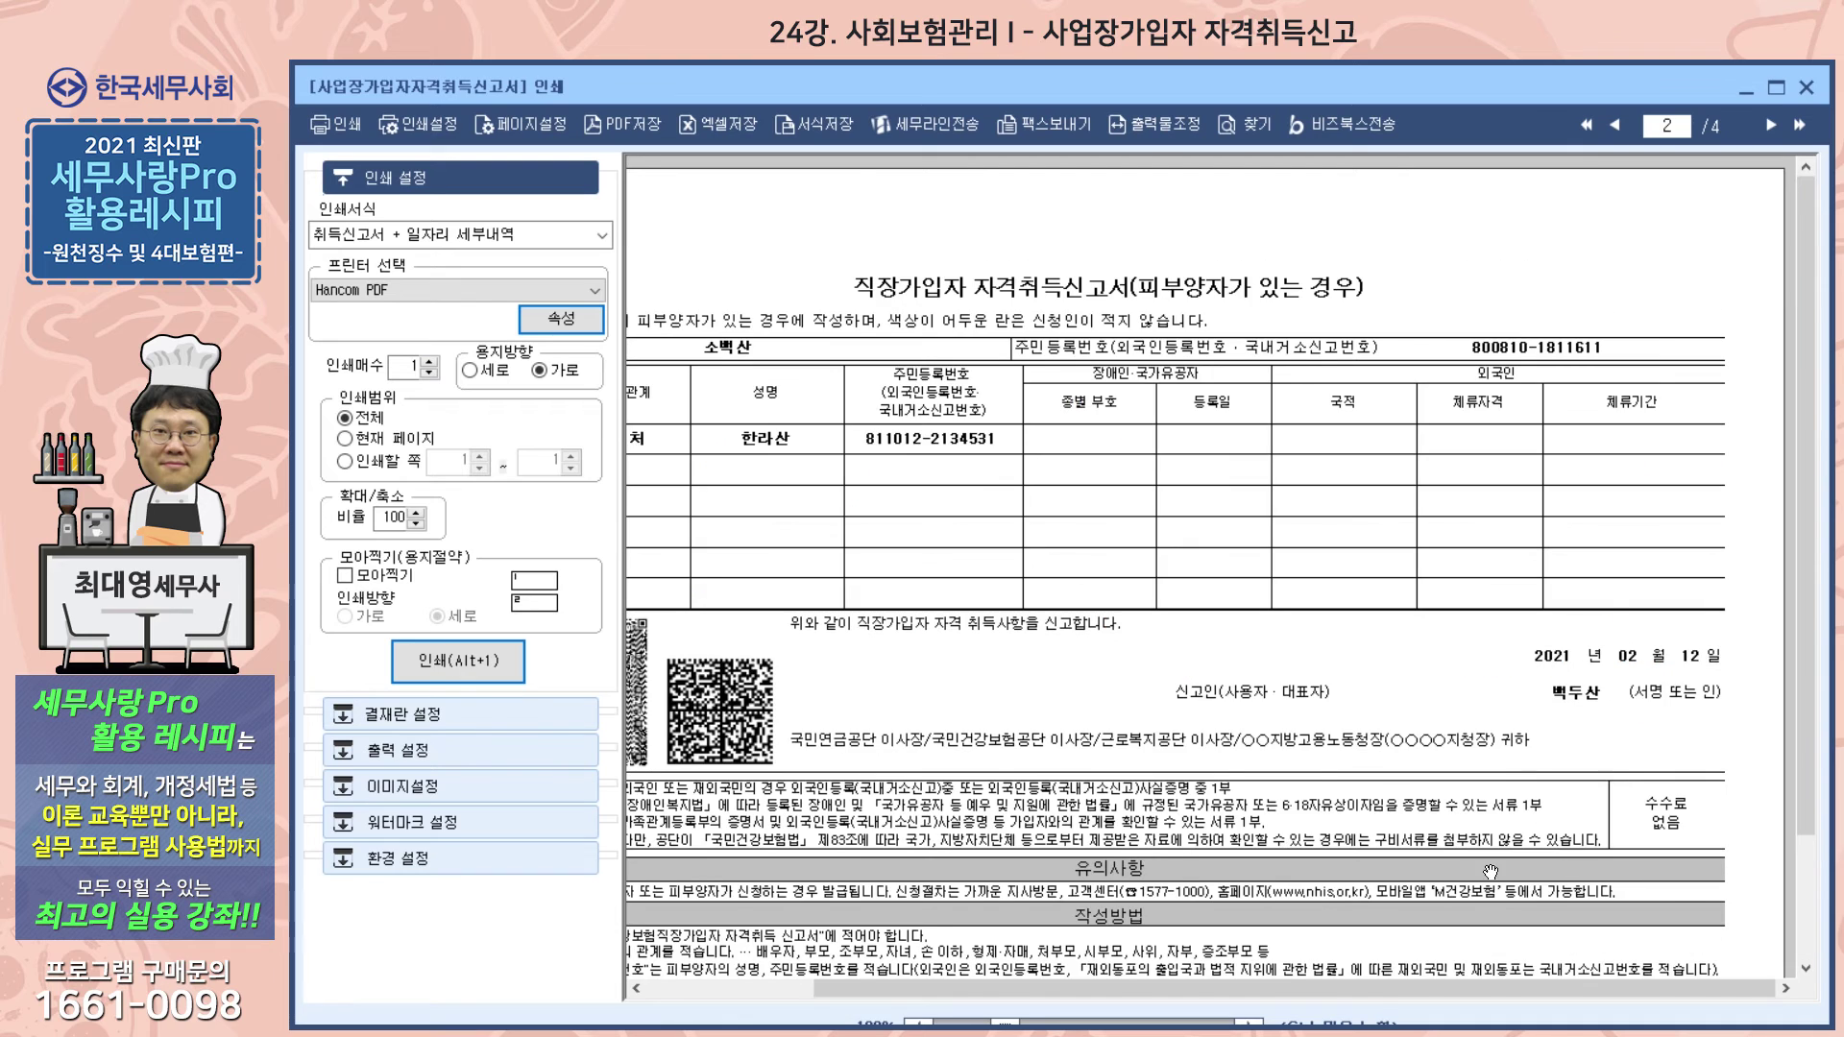
scroll(1421, 850, "up", 2)
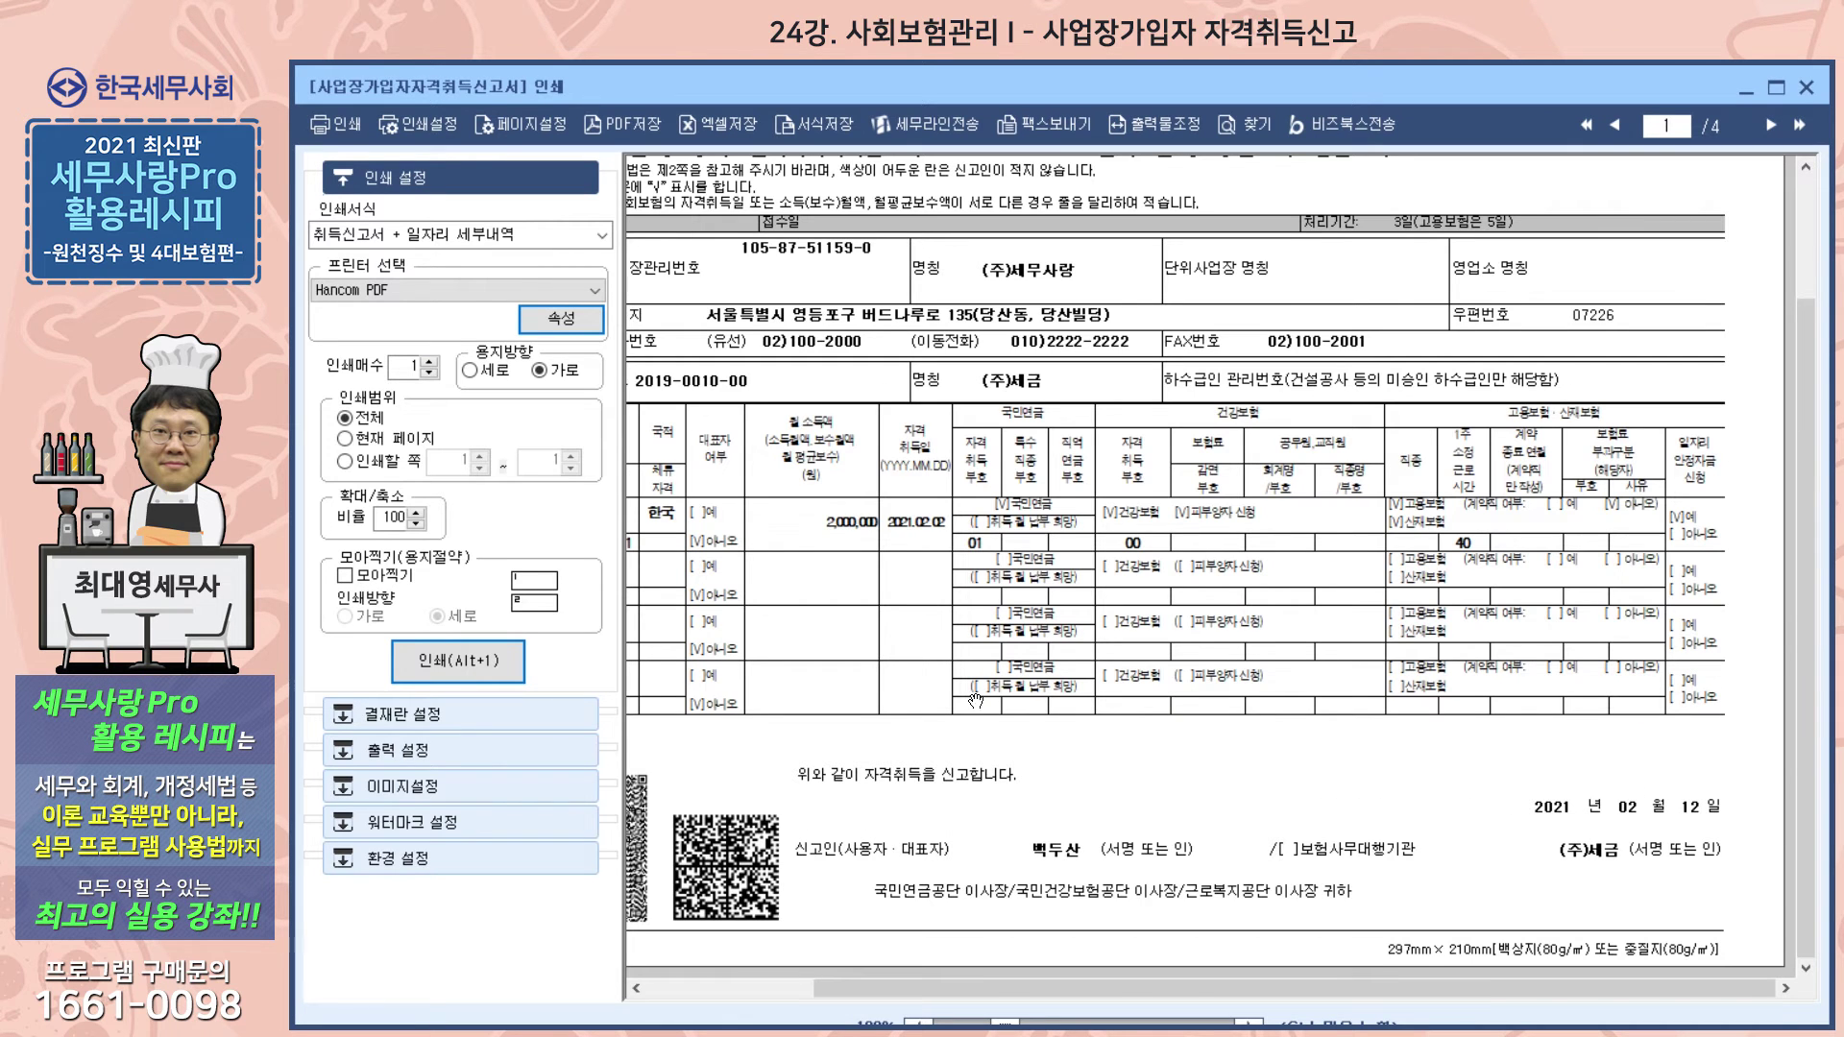
left_click(411, 749)
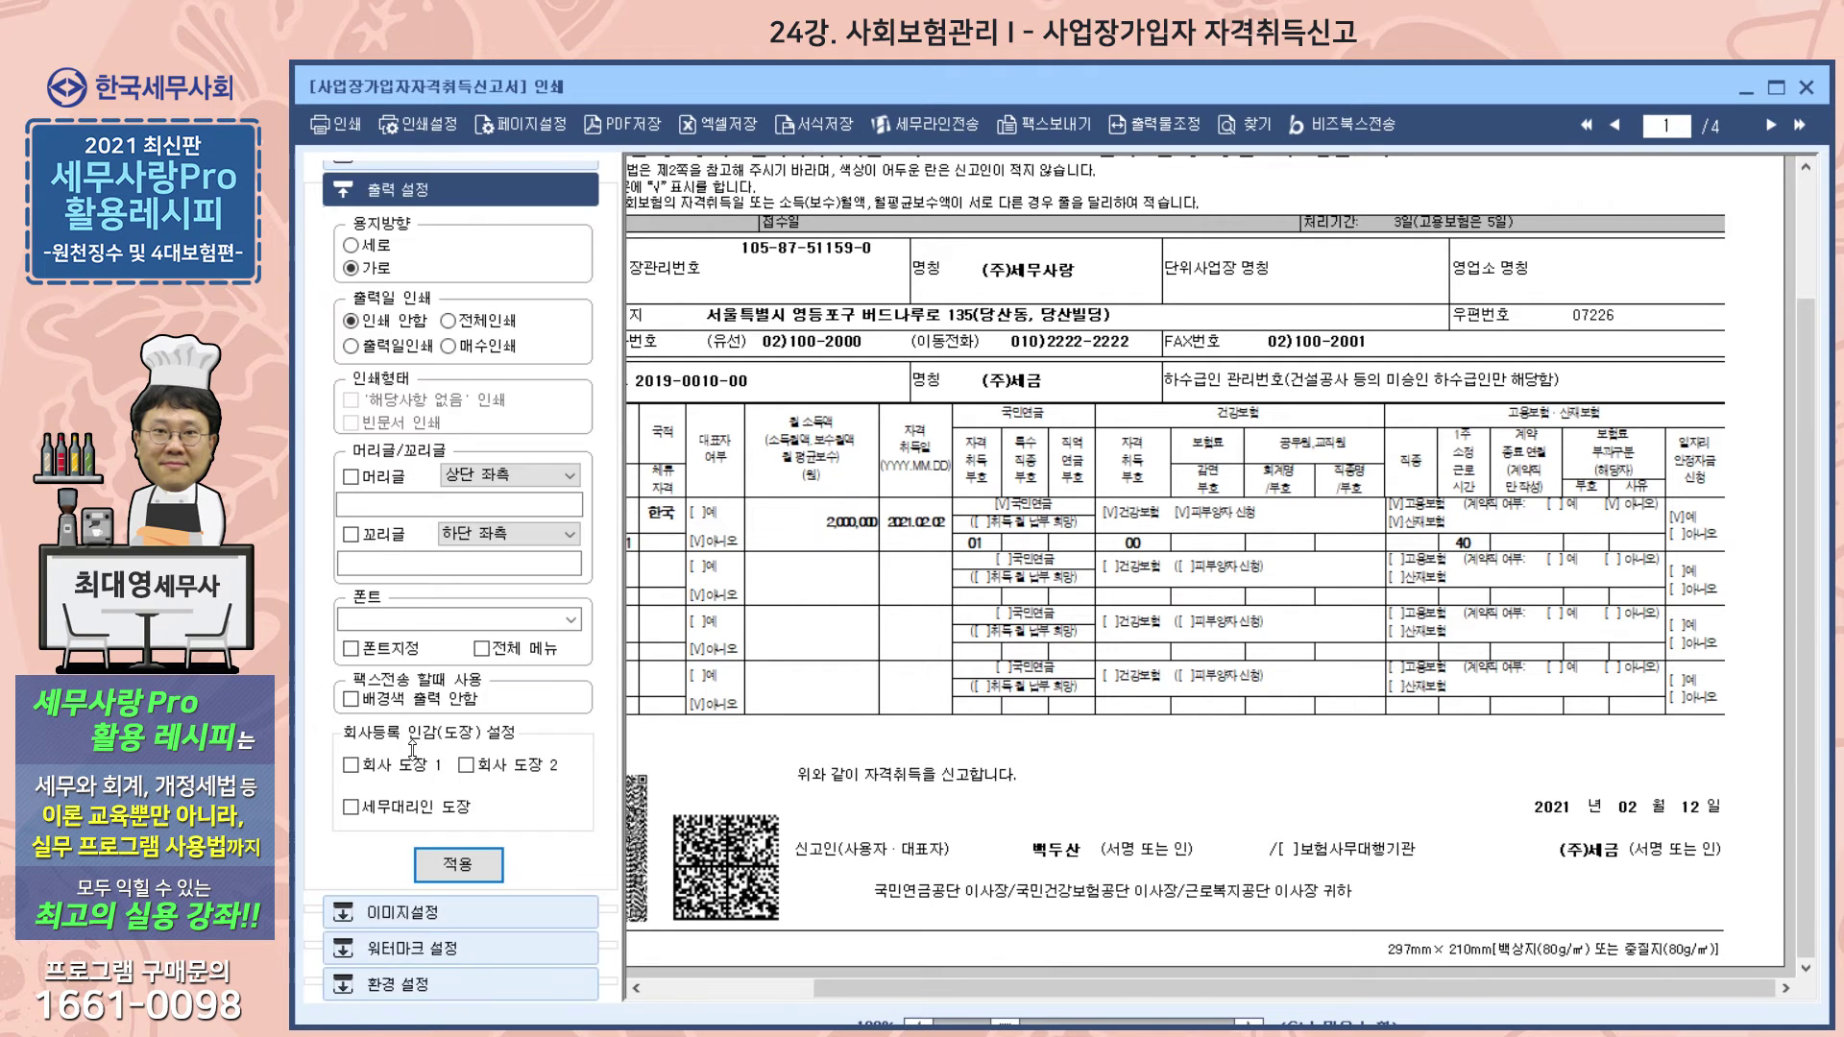
left_click(351, 766)
left_click(461, 867)
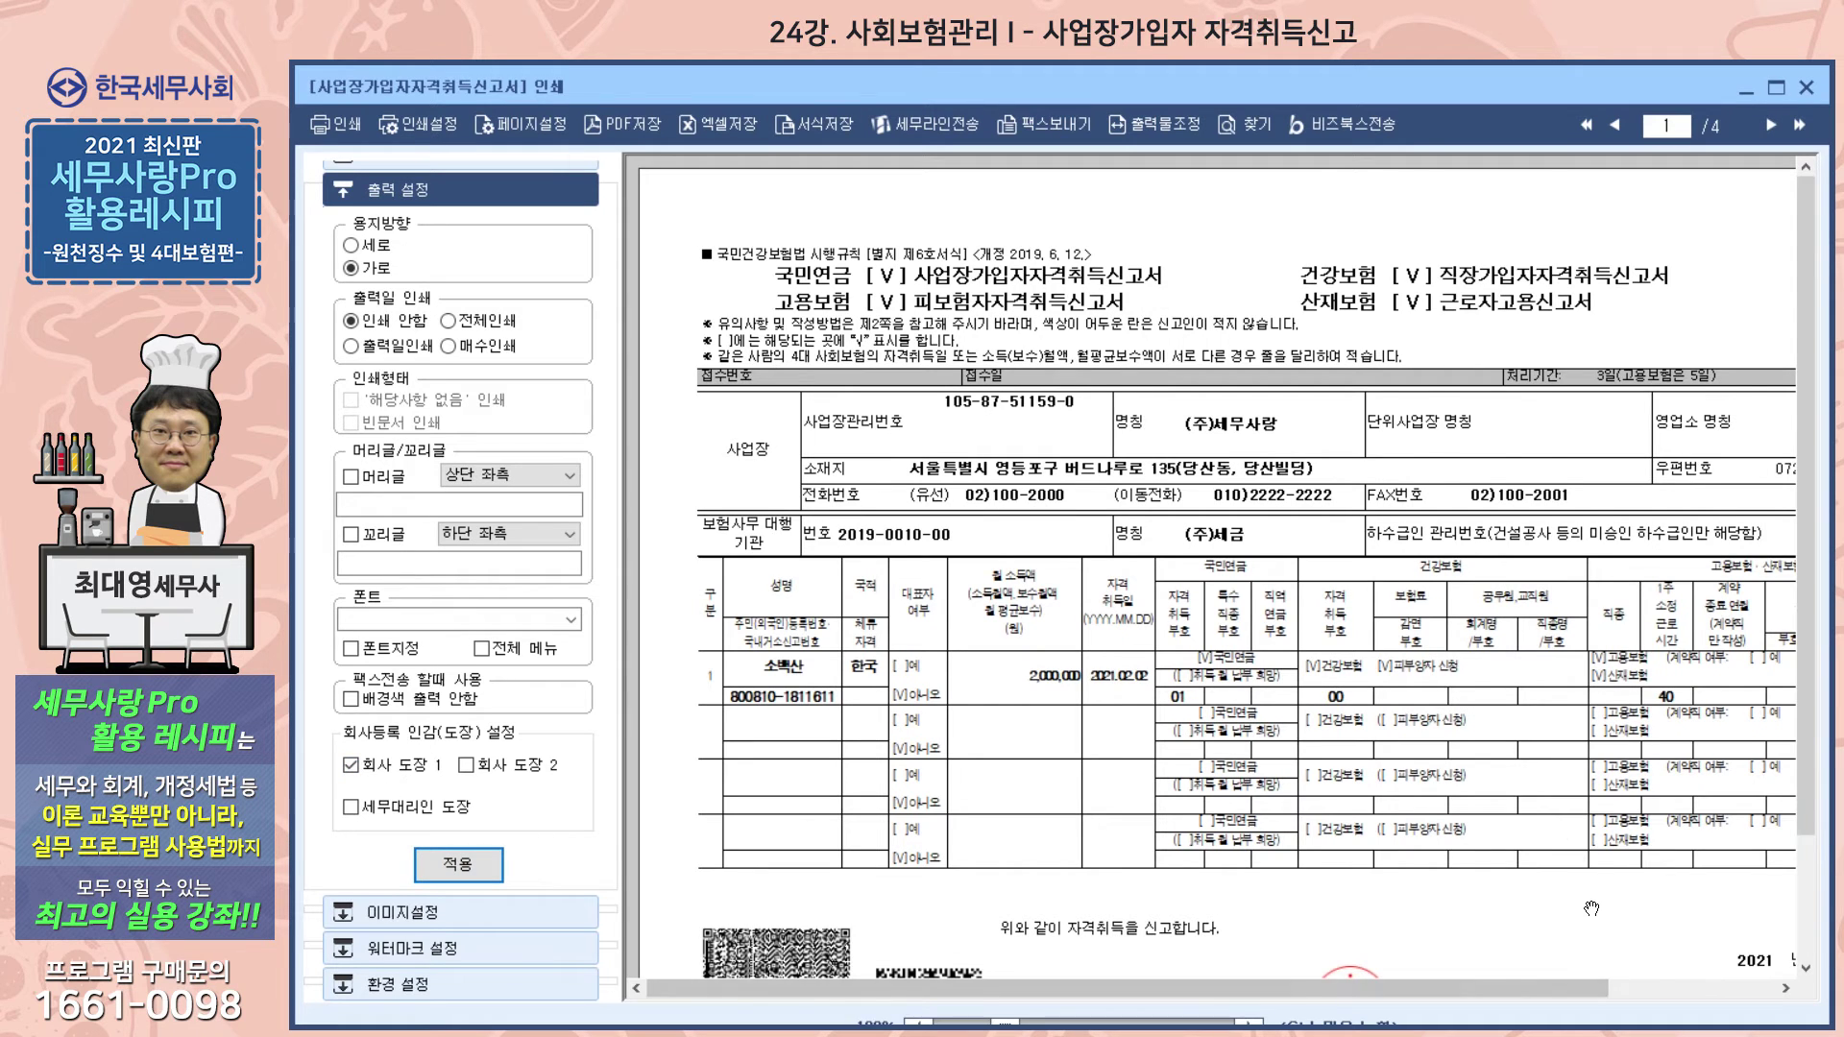
scroll(1591, 907, "down", 3)
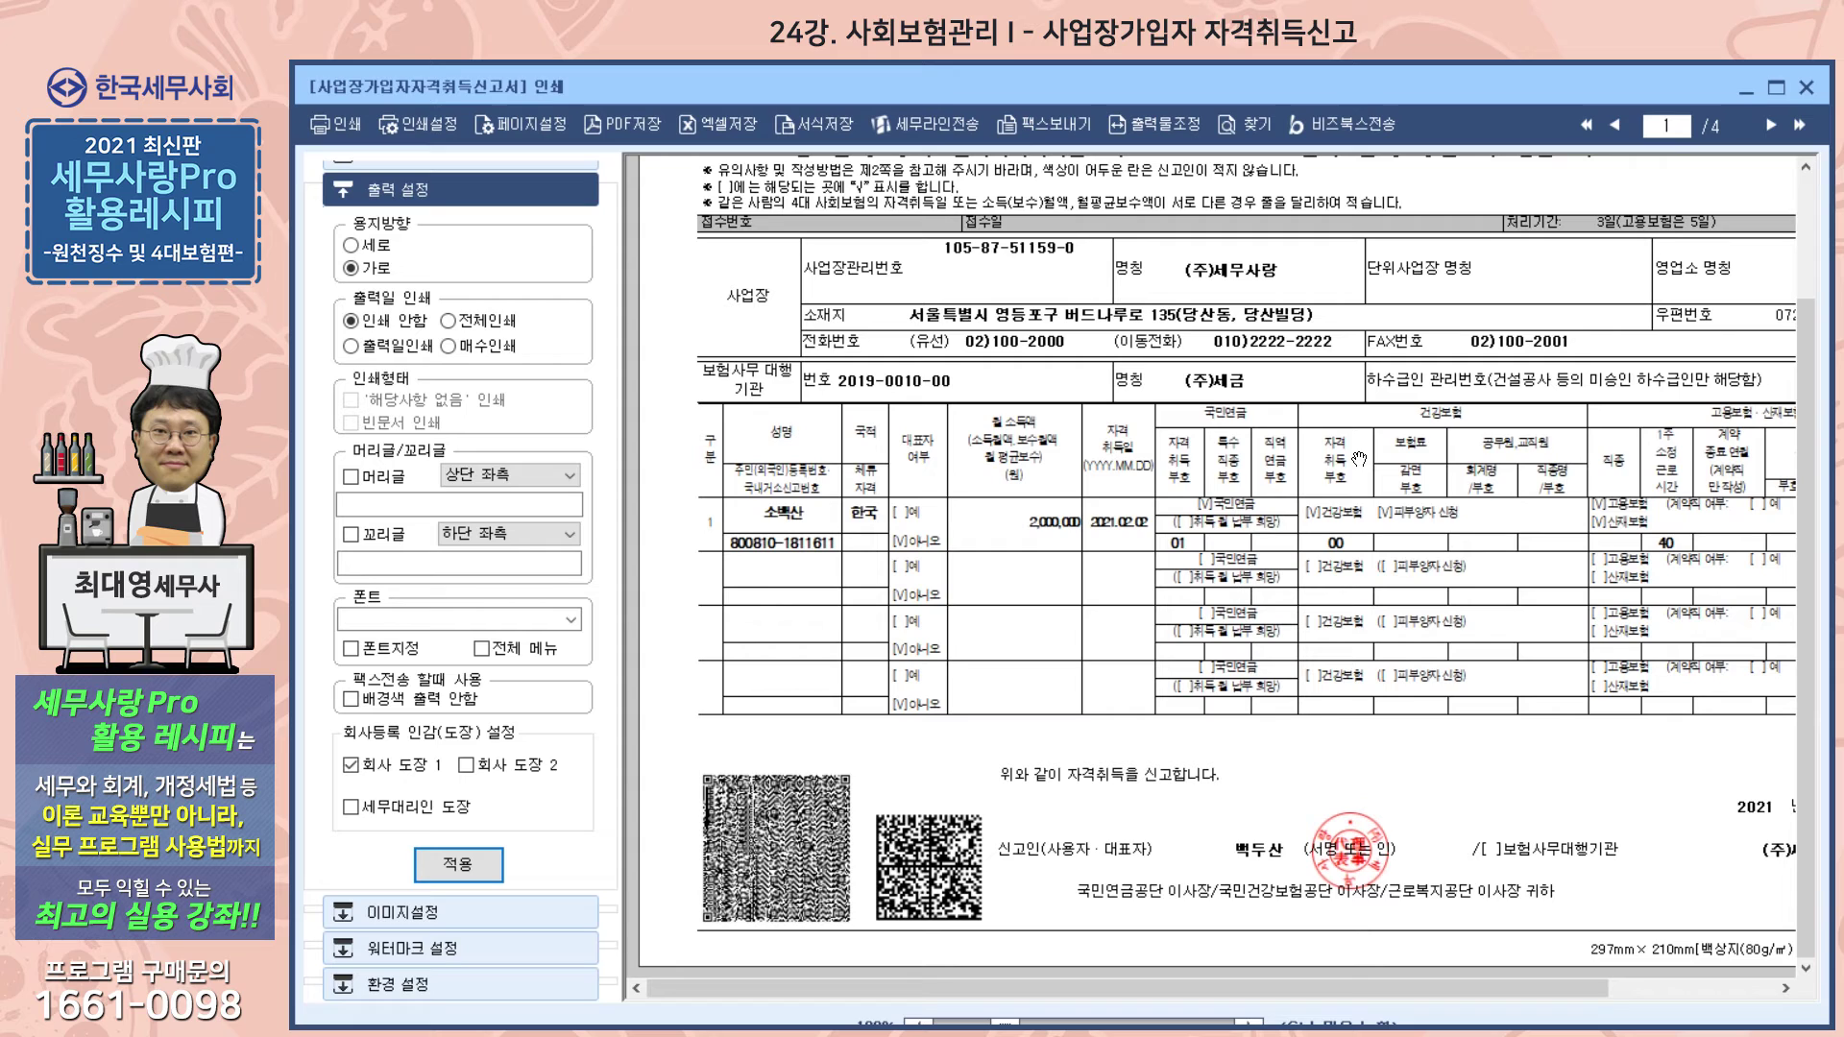
- View the dependents page and the 일자리 안정자금 신청 세부내역 page of the printout, and close the print preview
scroll(1350, 459, "down", 2)
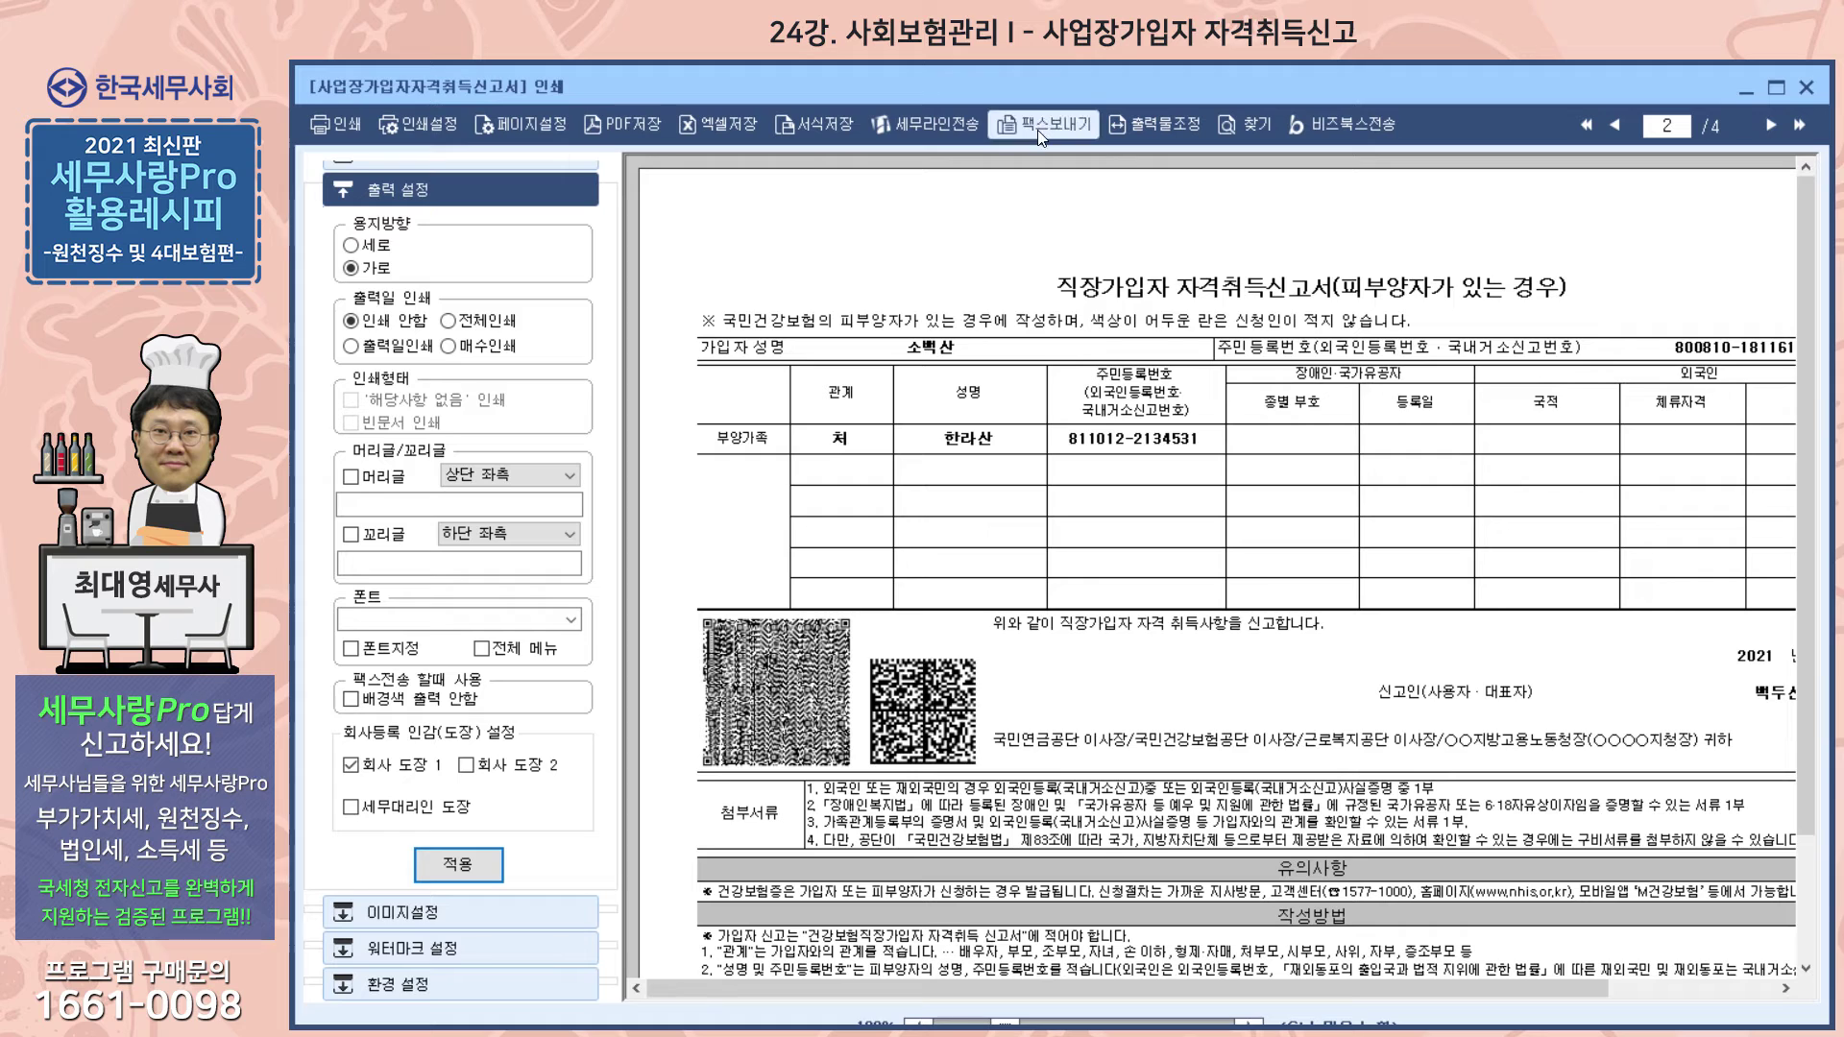
left_click(1772, 124)
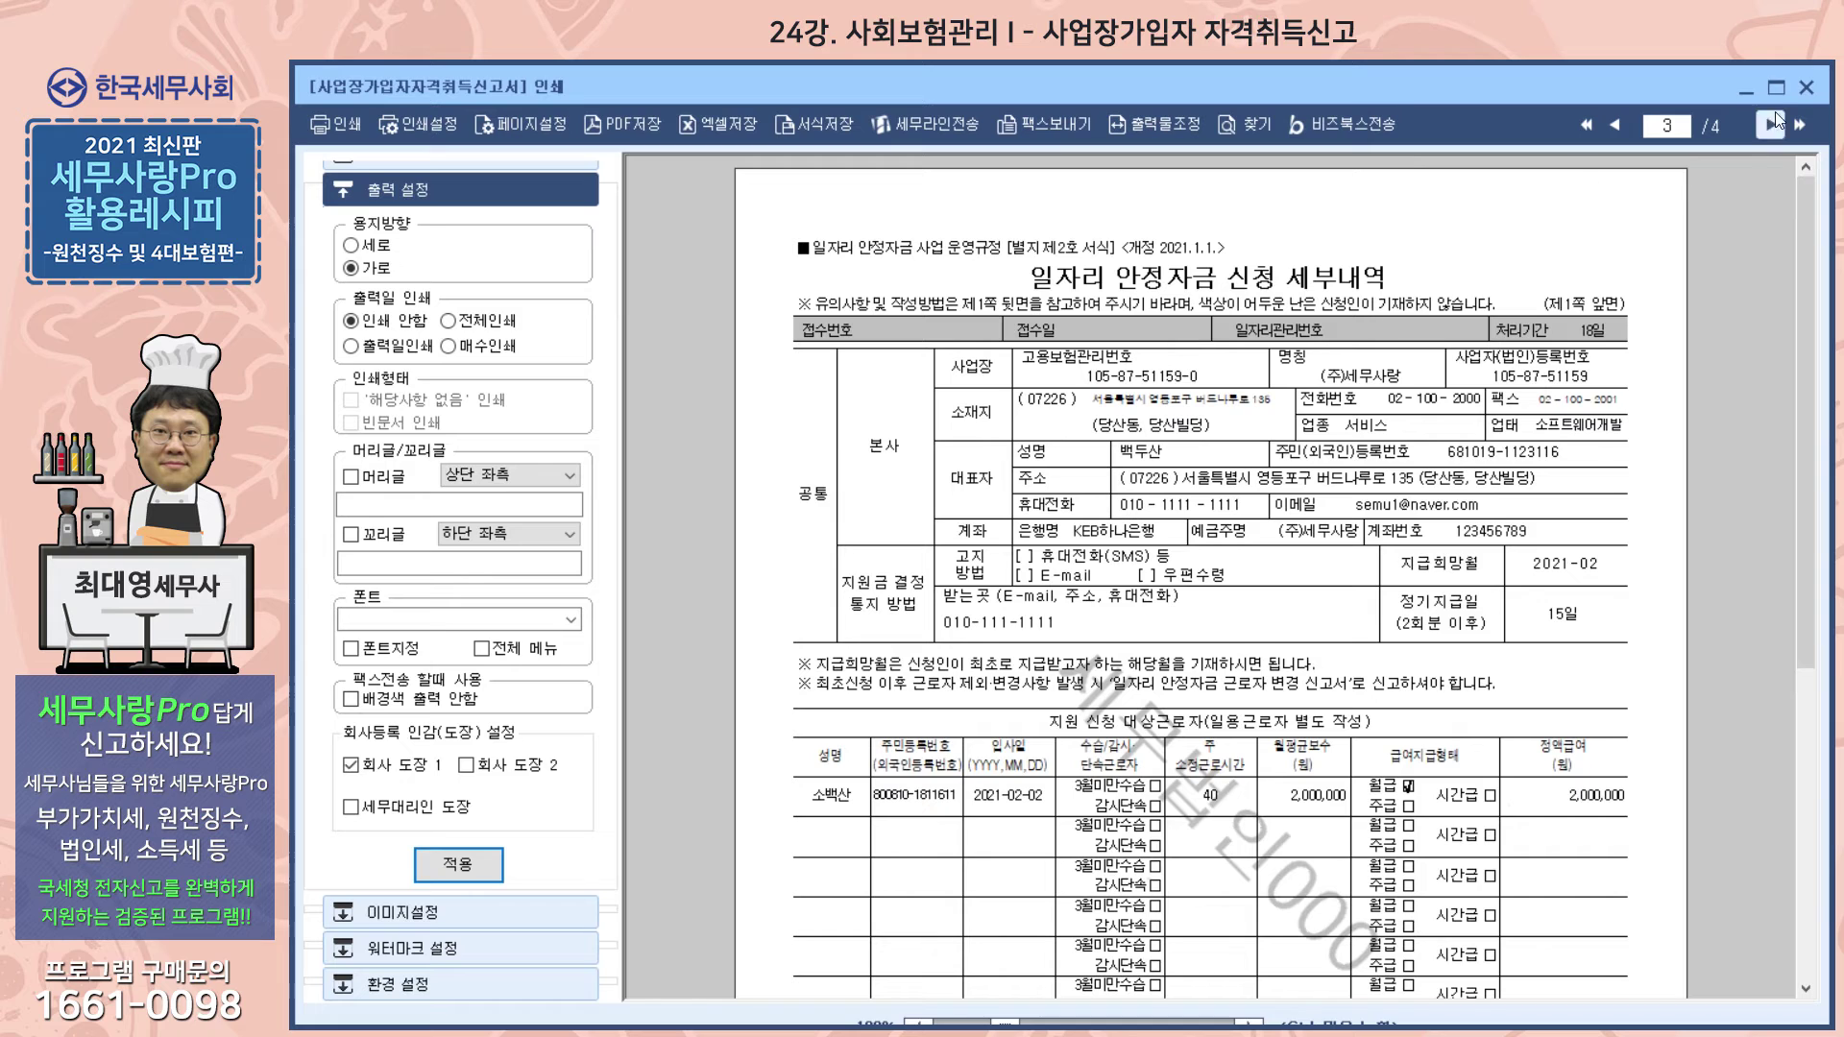
left_click(1807, 93)
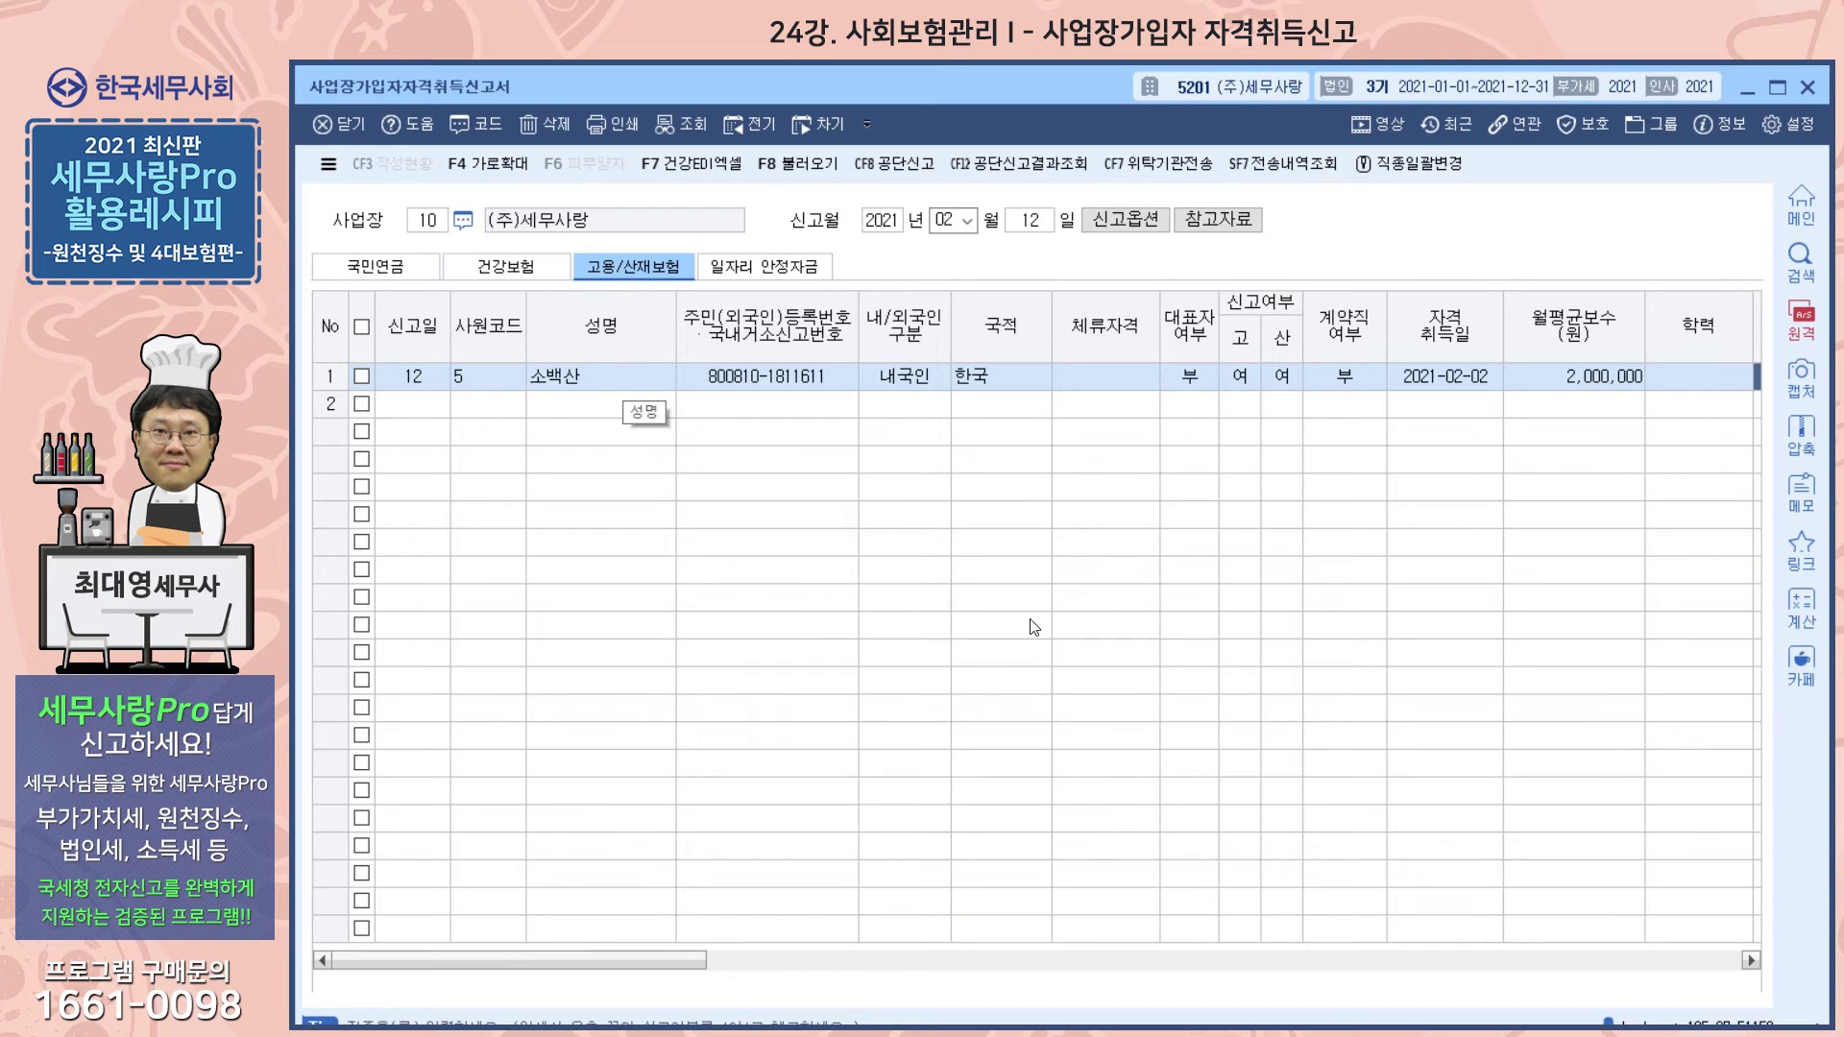
- Recheck the employment/accident insurance columns for employee 5 and compare them with the national pension and health insurance forms
left_click_drag(651, 960, 1077, 1006)
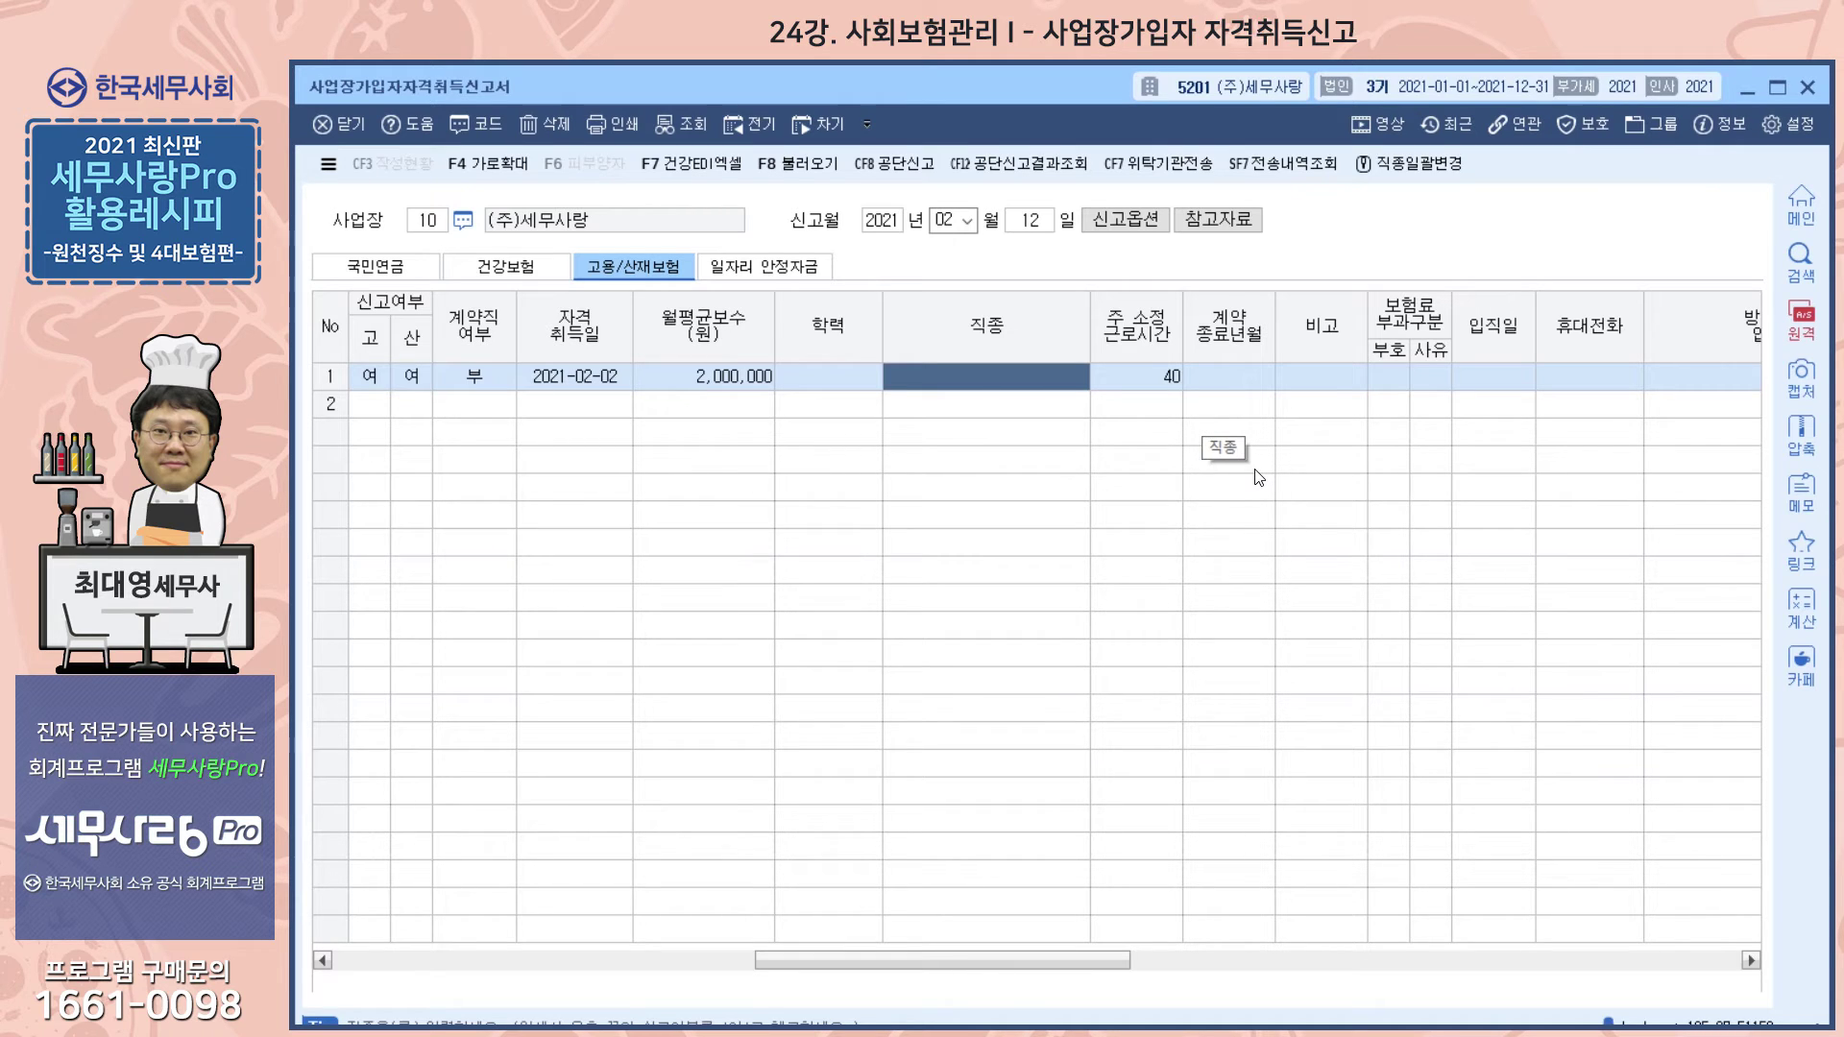
left_click_drag(936, 959, 512, 950)
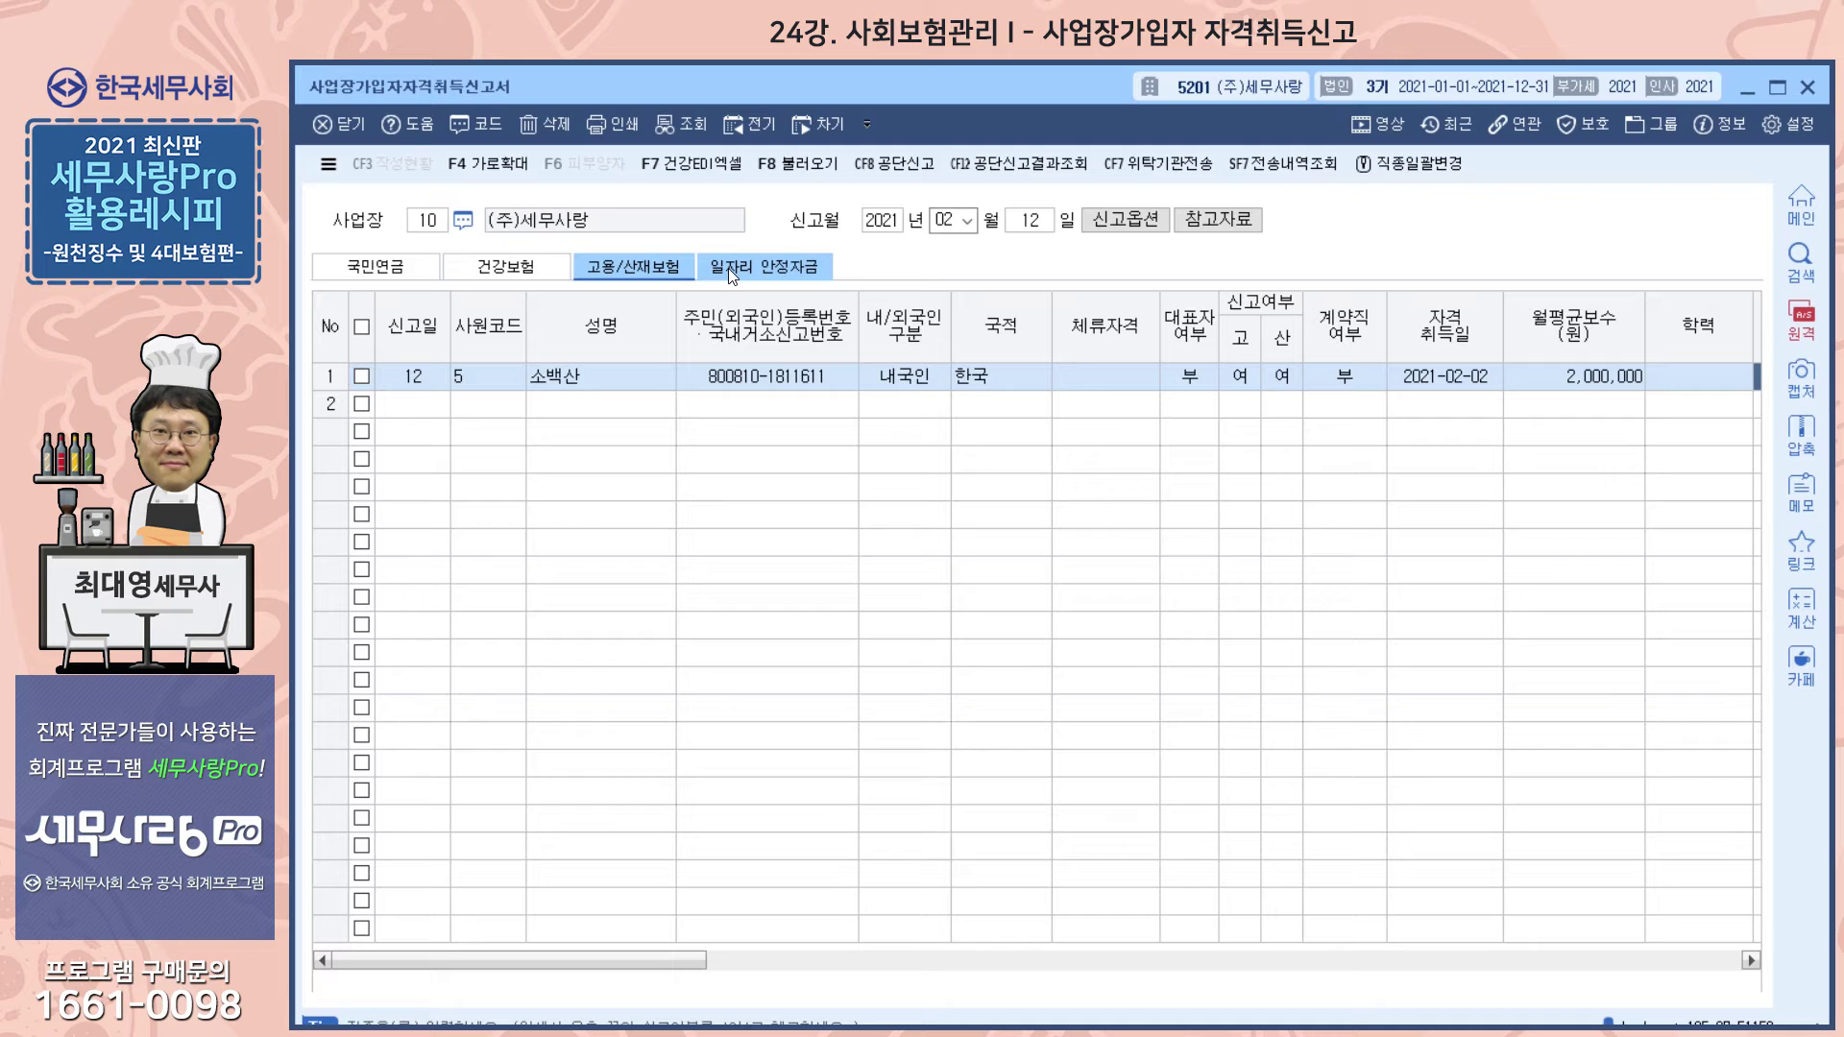
left_click(408, 267)
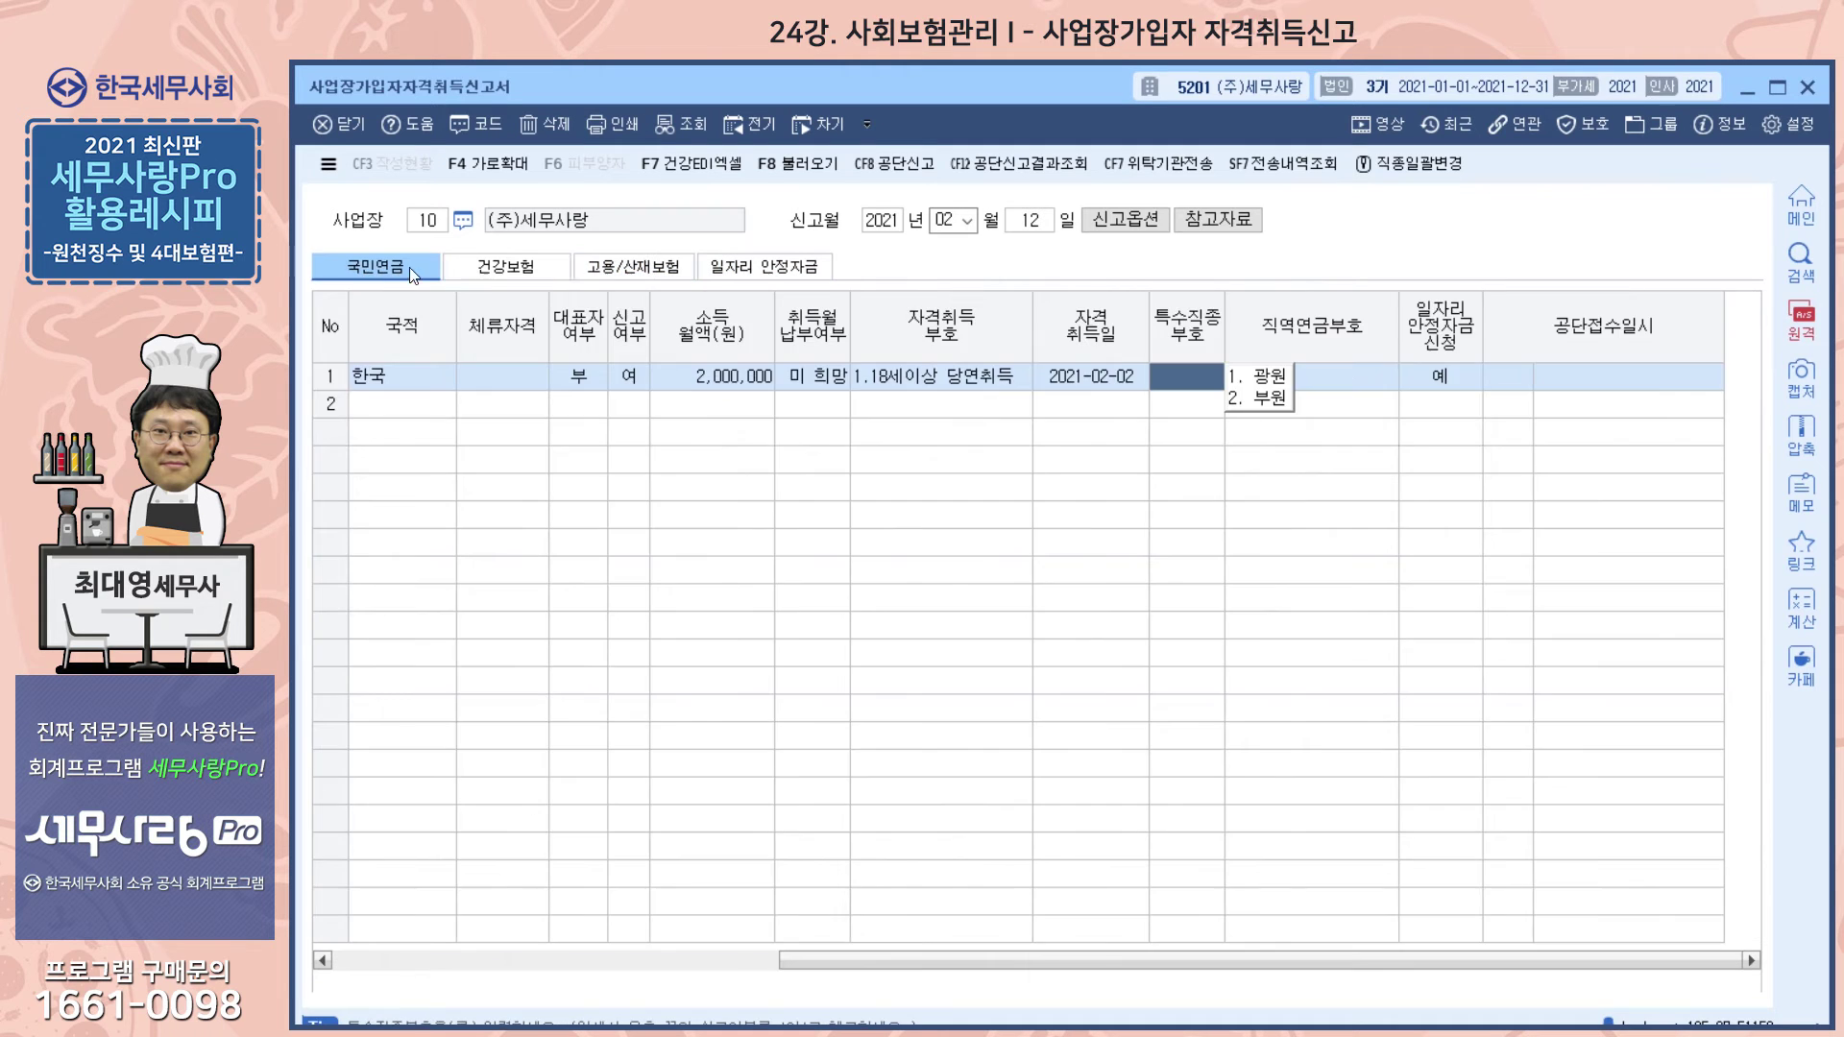
left_click(553, 270)
left_click(665, 274)
- Review employee 5's national pension entries, including 체류자격 and 취득월 납부여부, and the health and employment/accident insurance entries
left_click(394, 274)
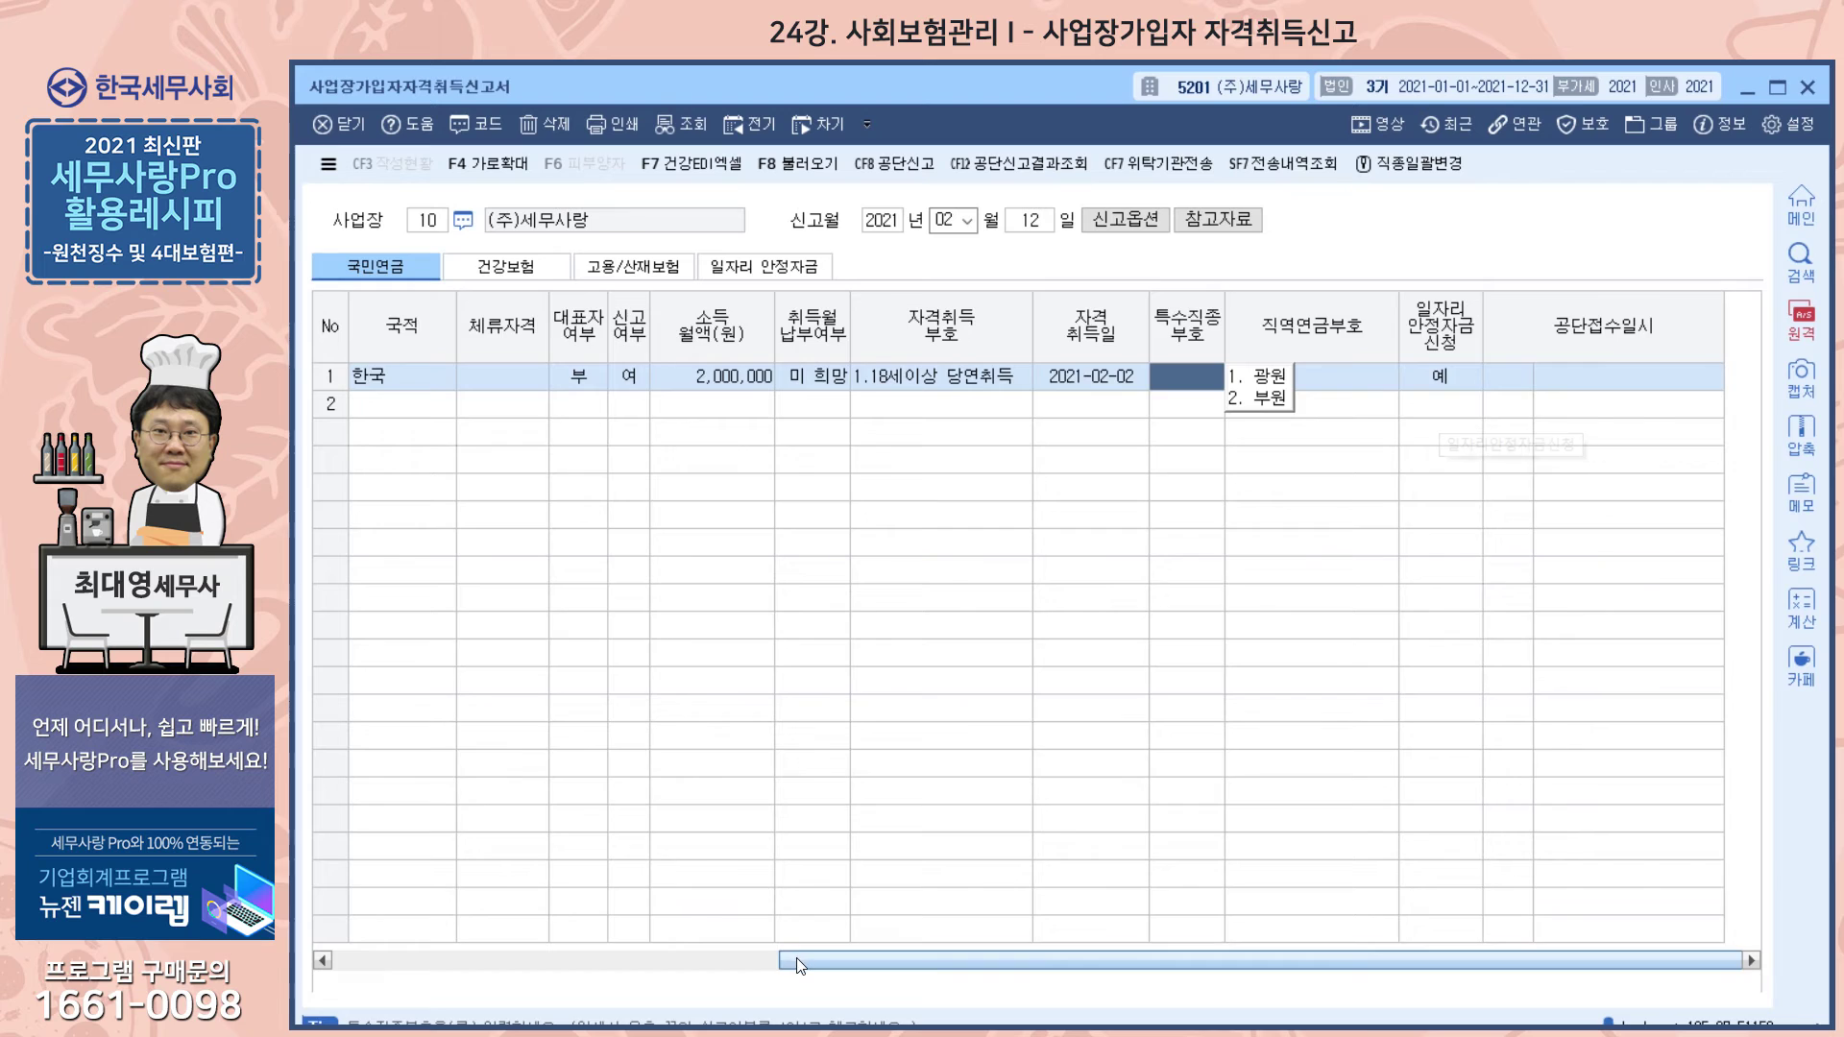
left_click_drag(845, 961, 398, 961)
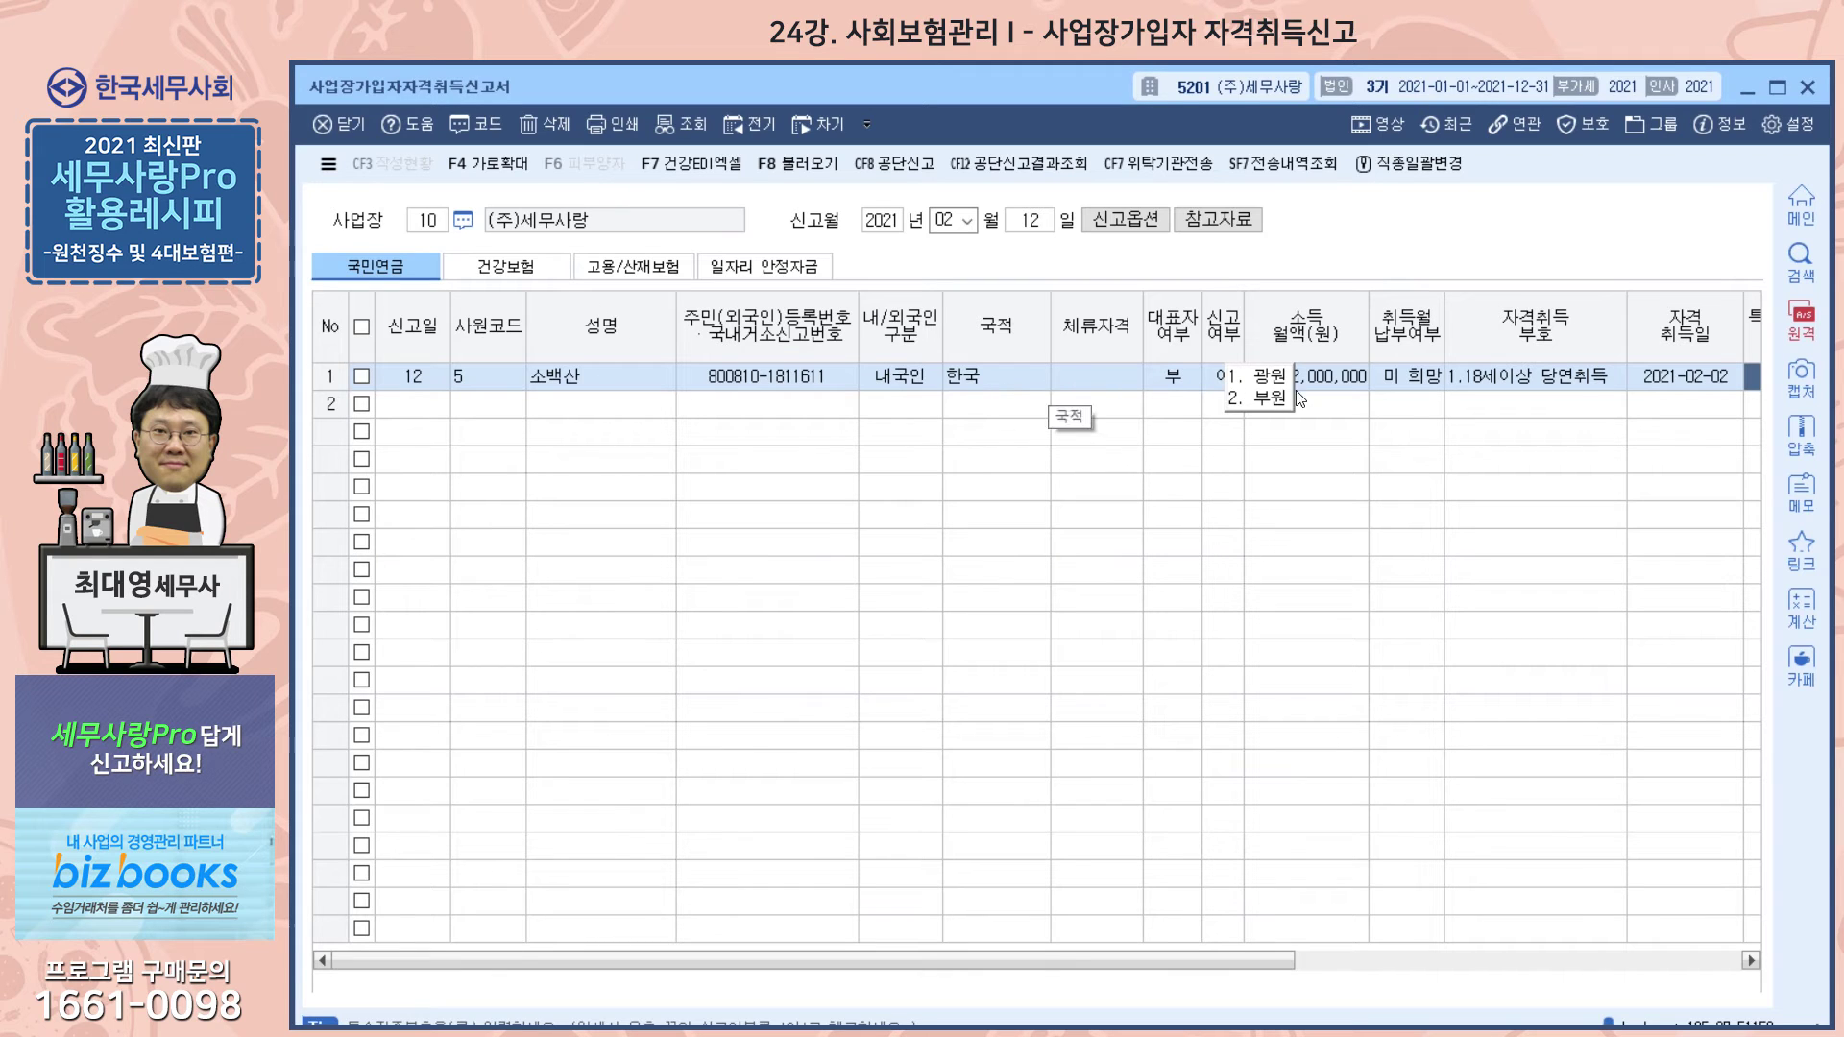
left_click(1110, 378)
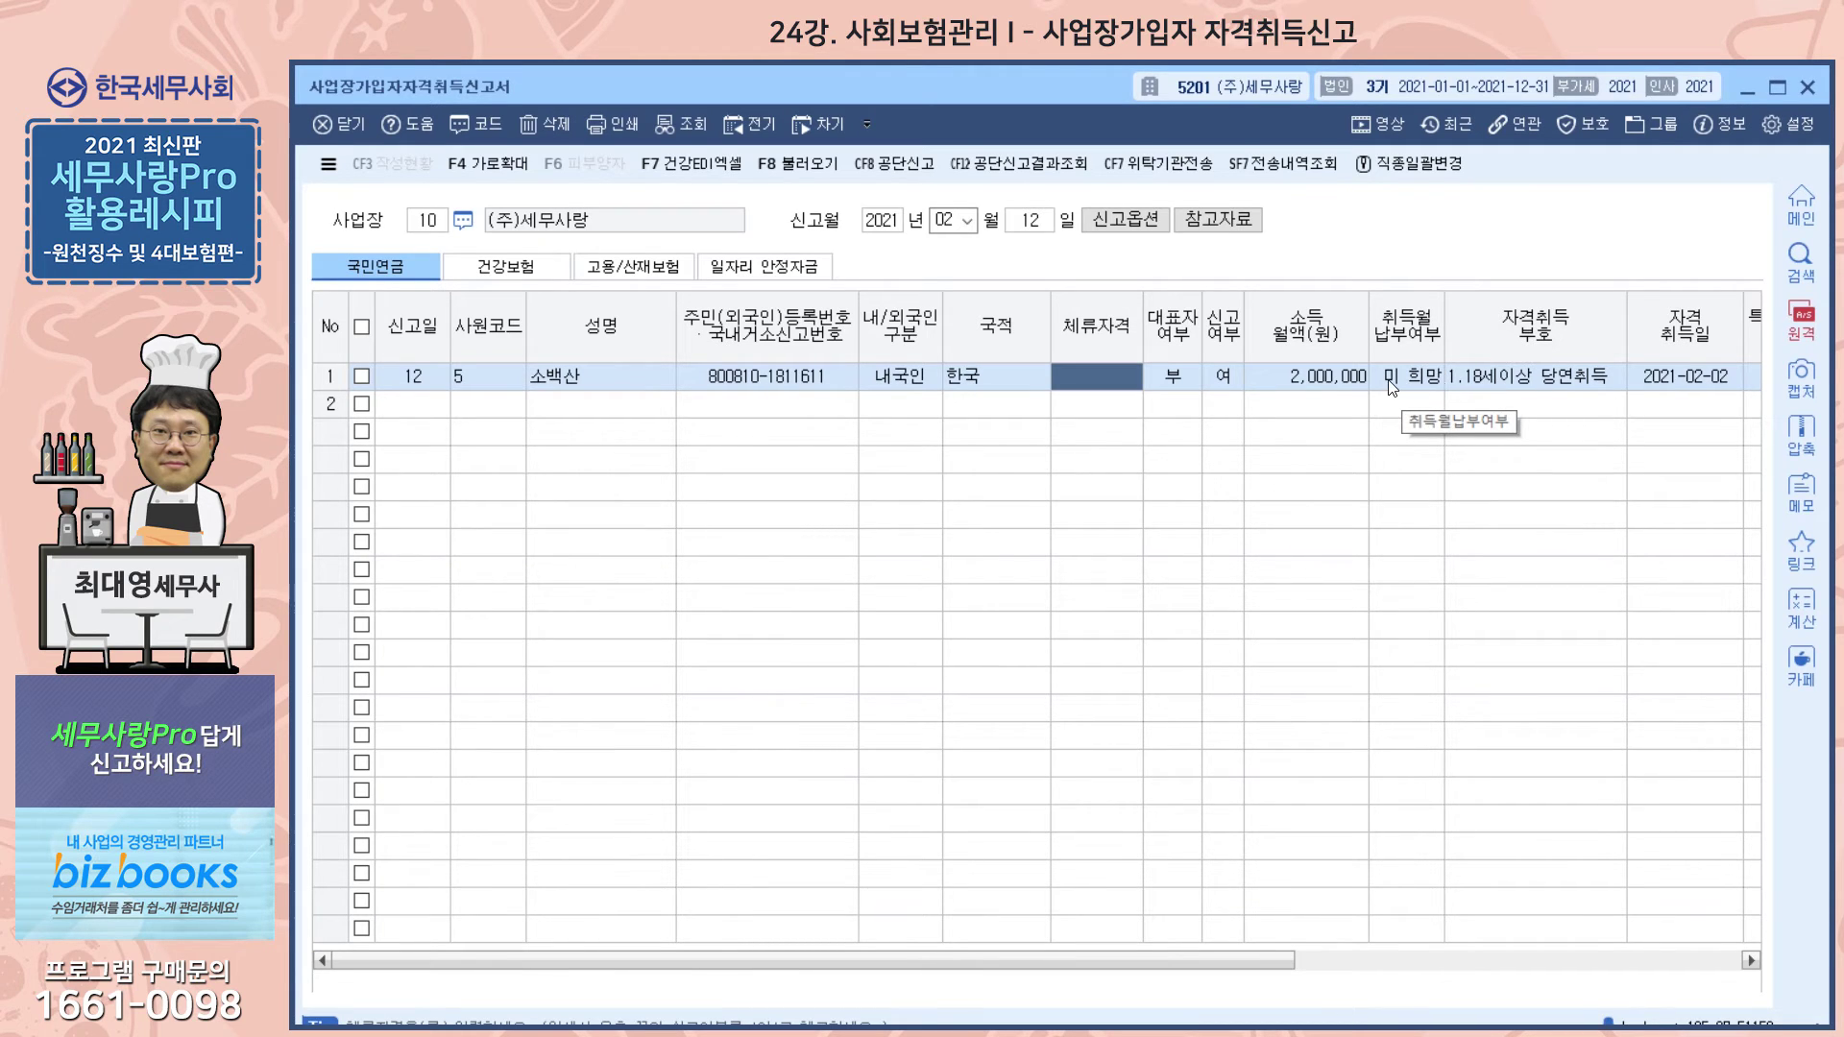
left_click(492, 261)
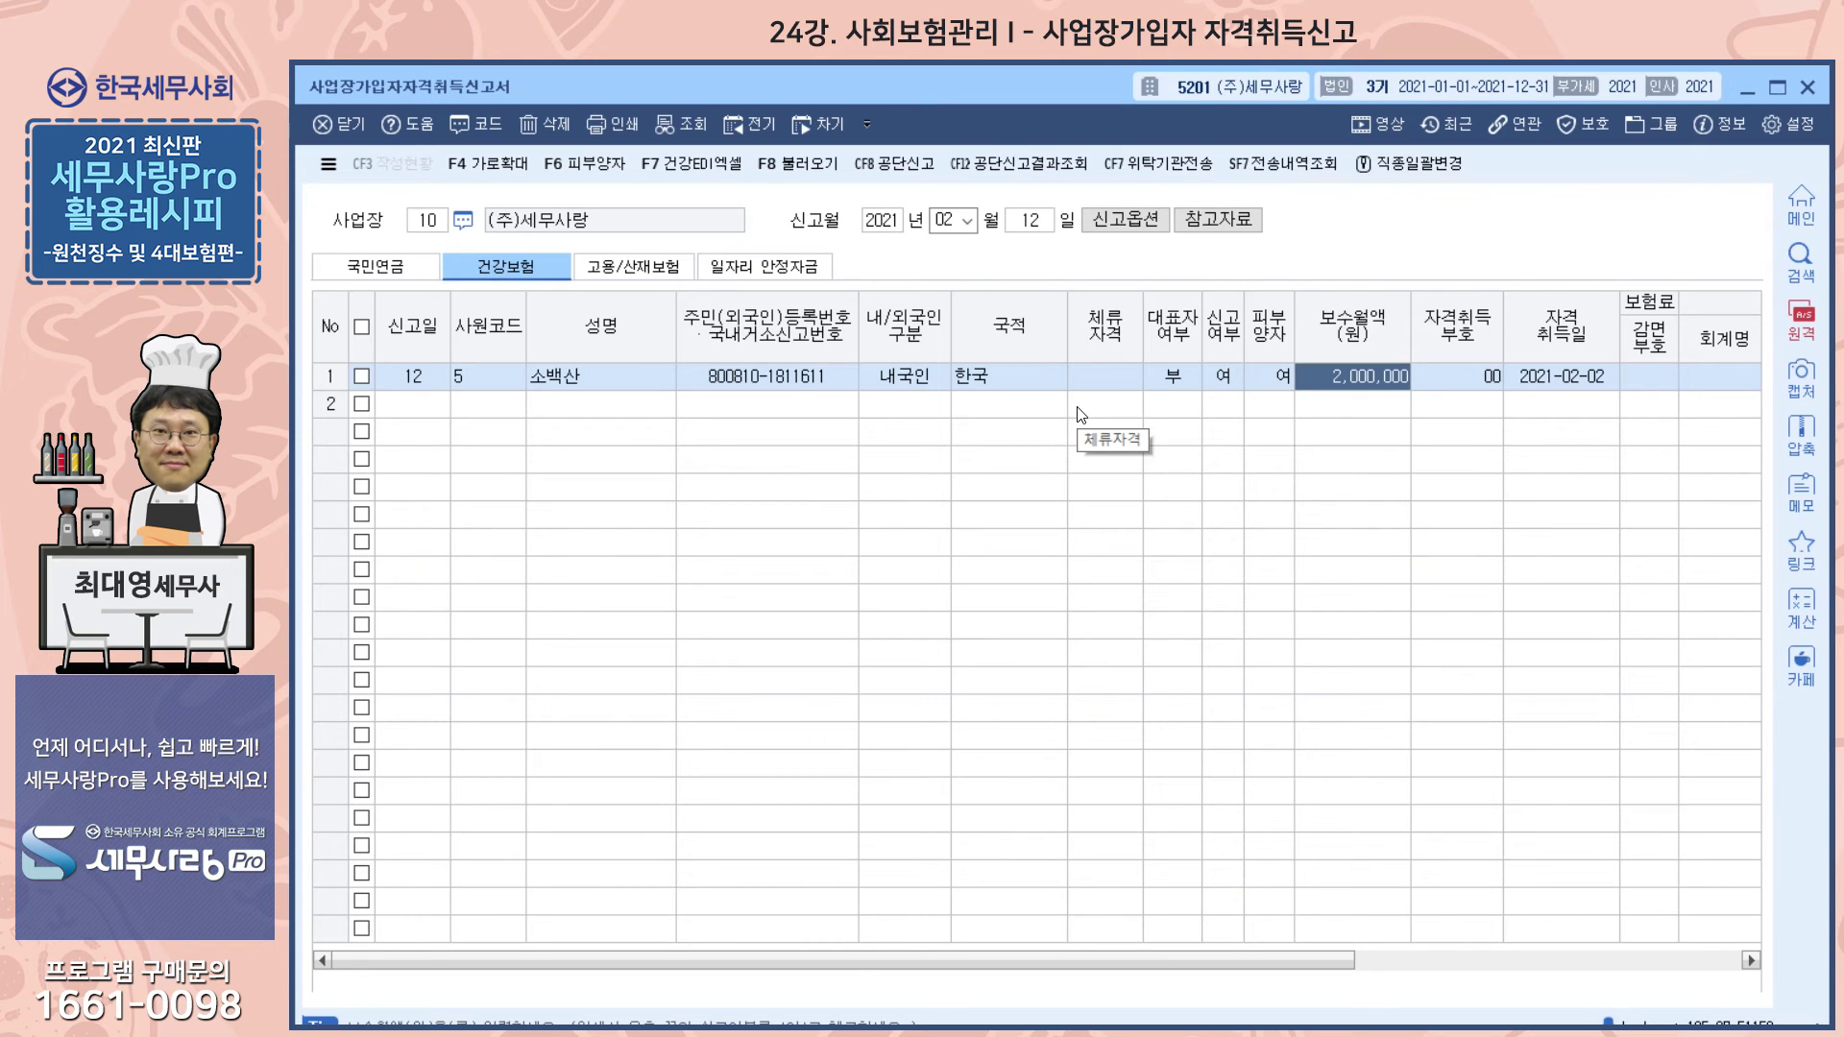
left_click(652, 277)
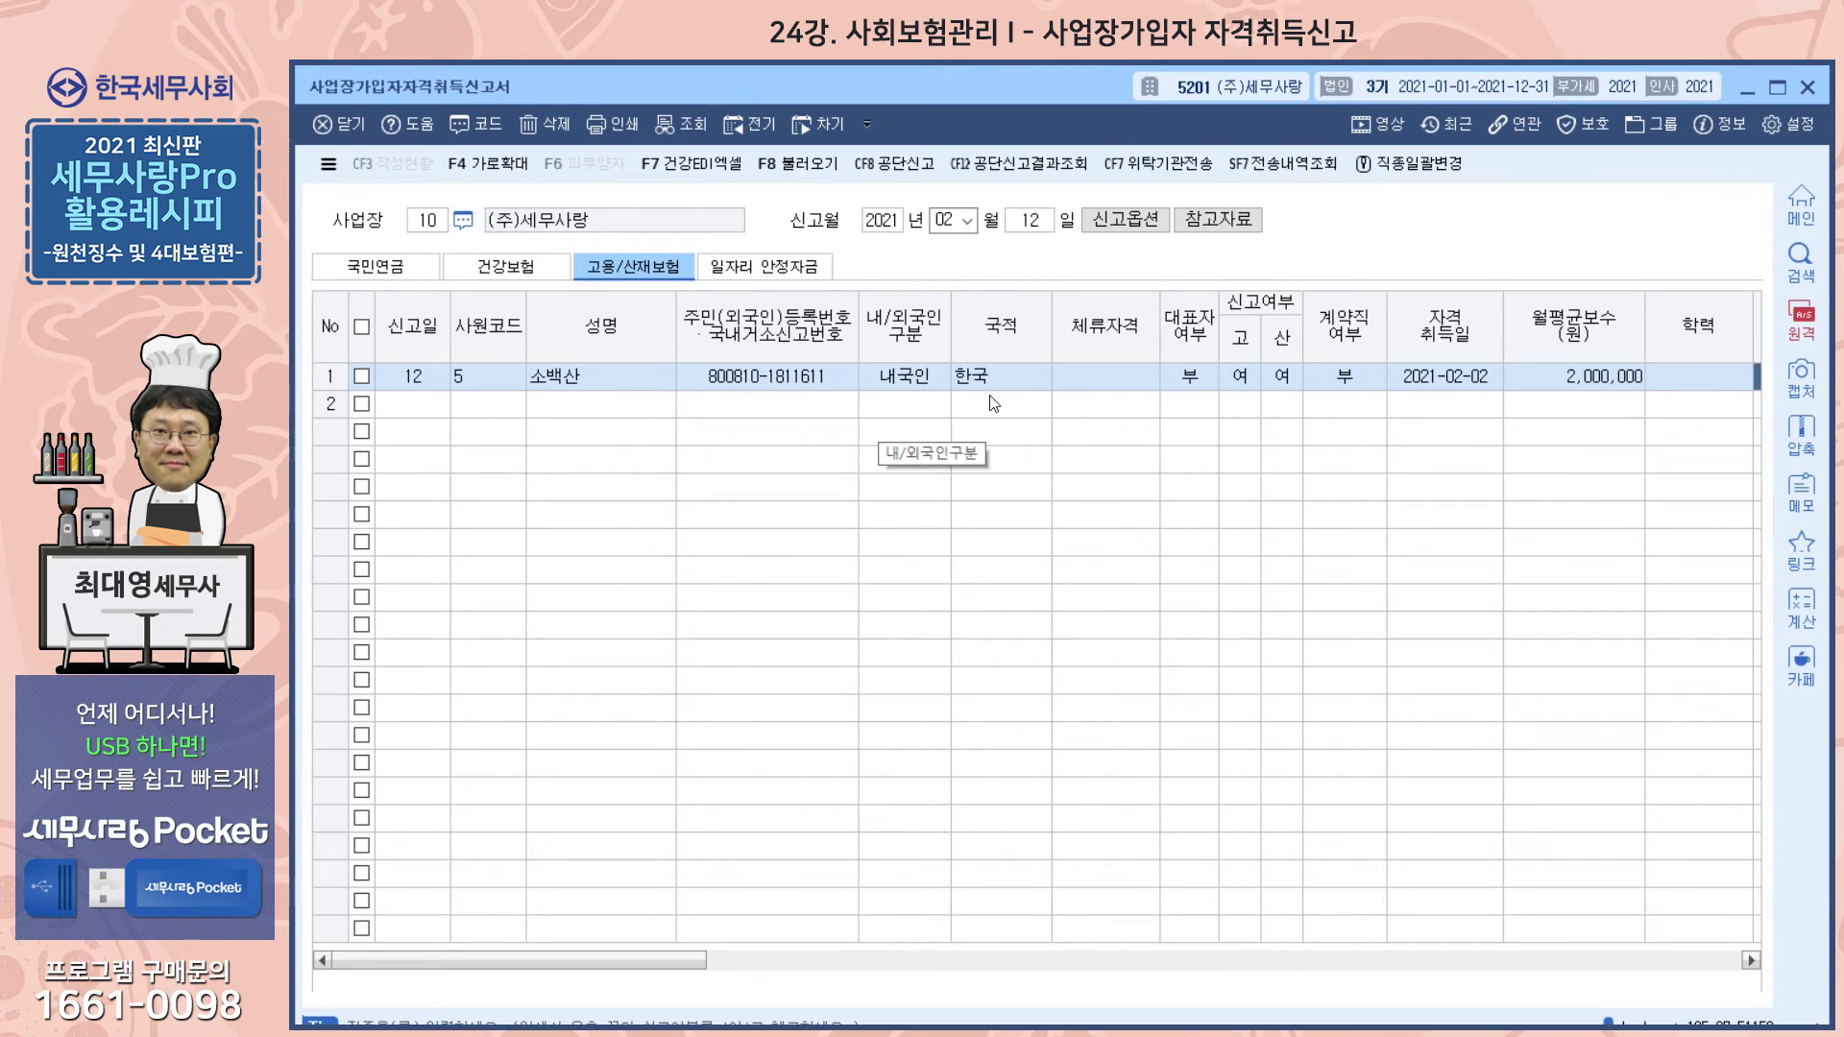
left_click(401, 274)
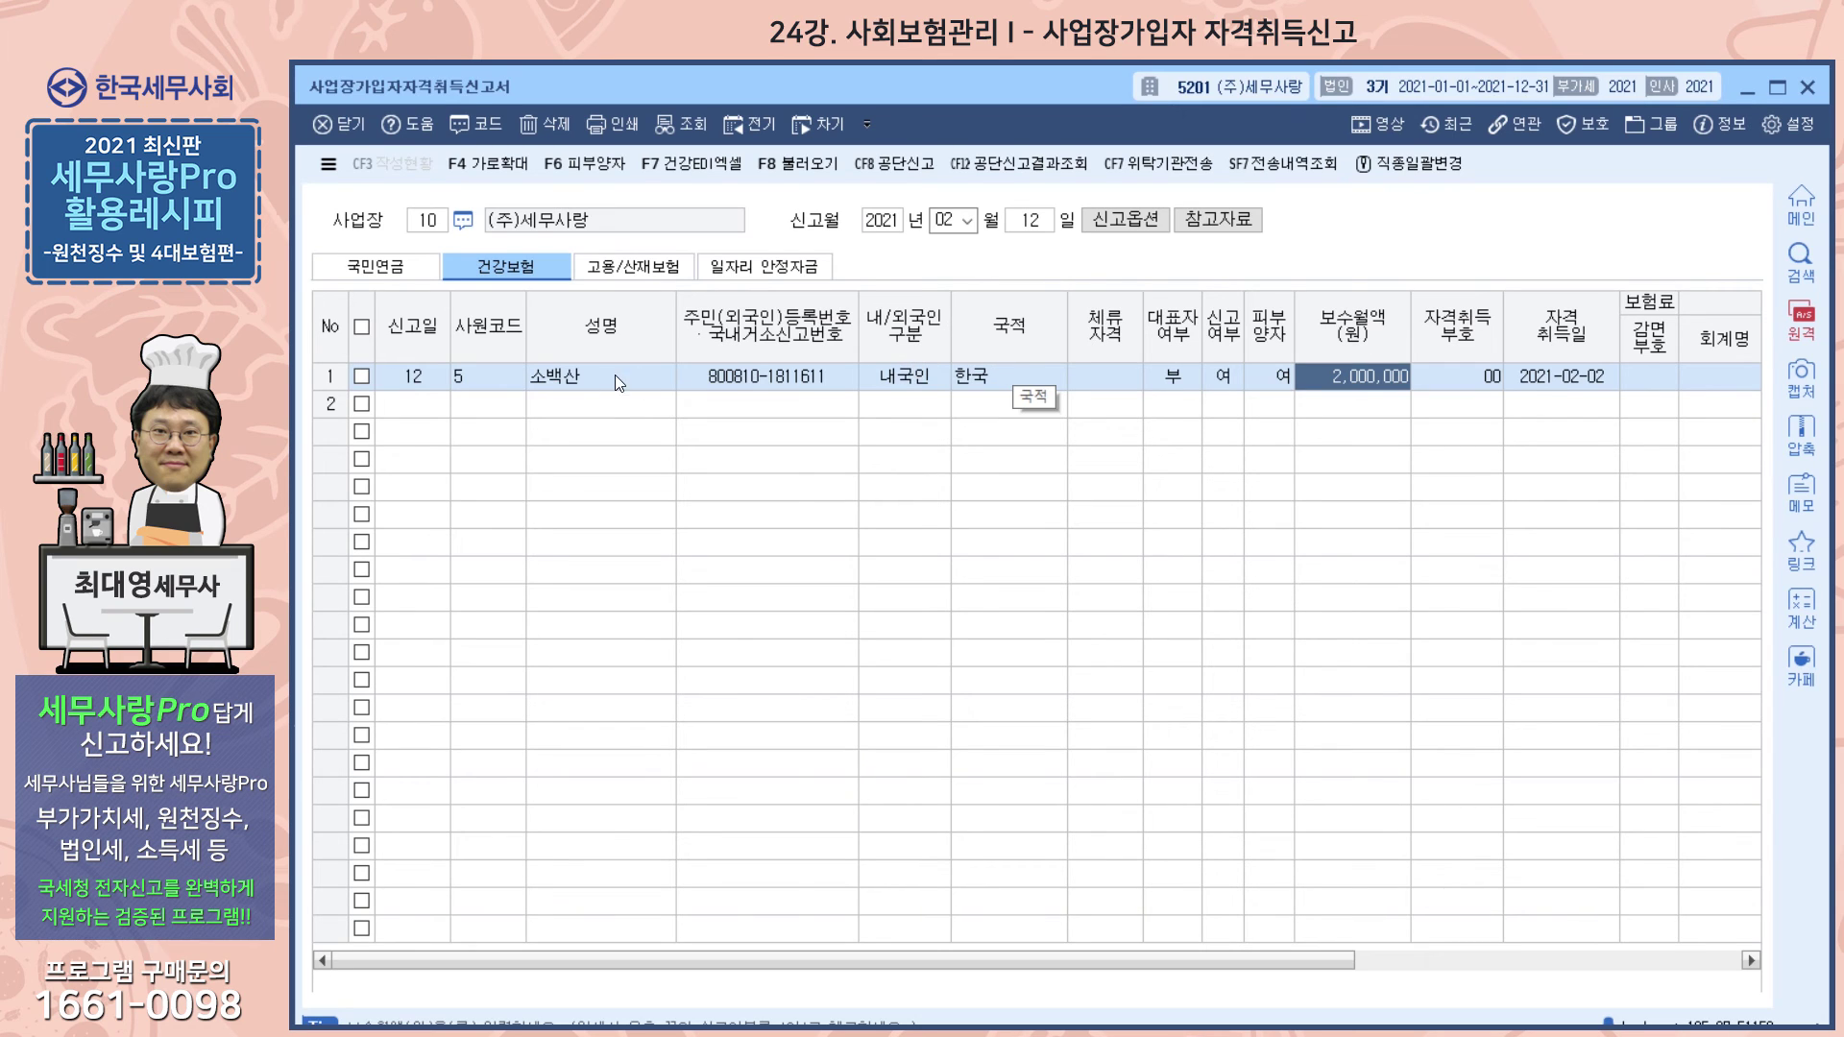
- Close the acquisition report and display employee 5's monthly social insurance deductions under 원천징수액 등 in 소득자별근로소득원천징수부
key("Escape")
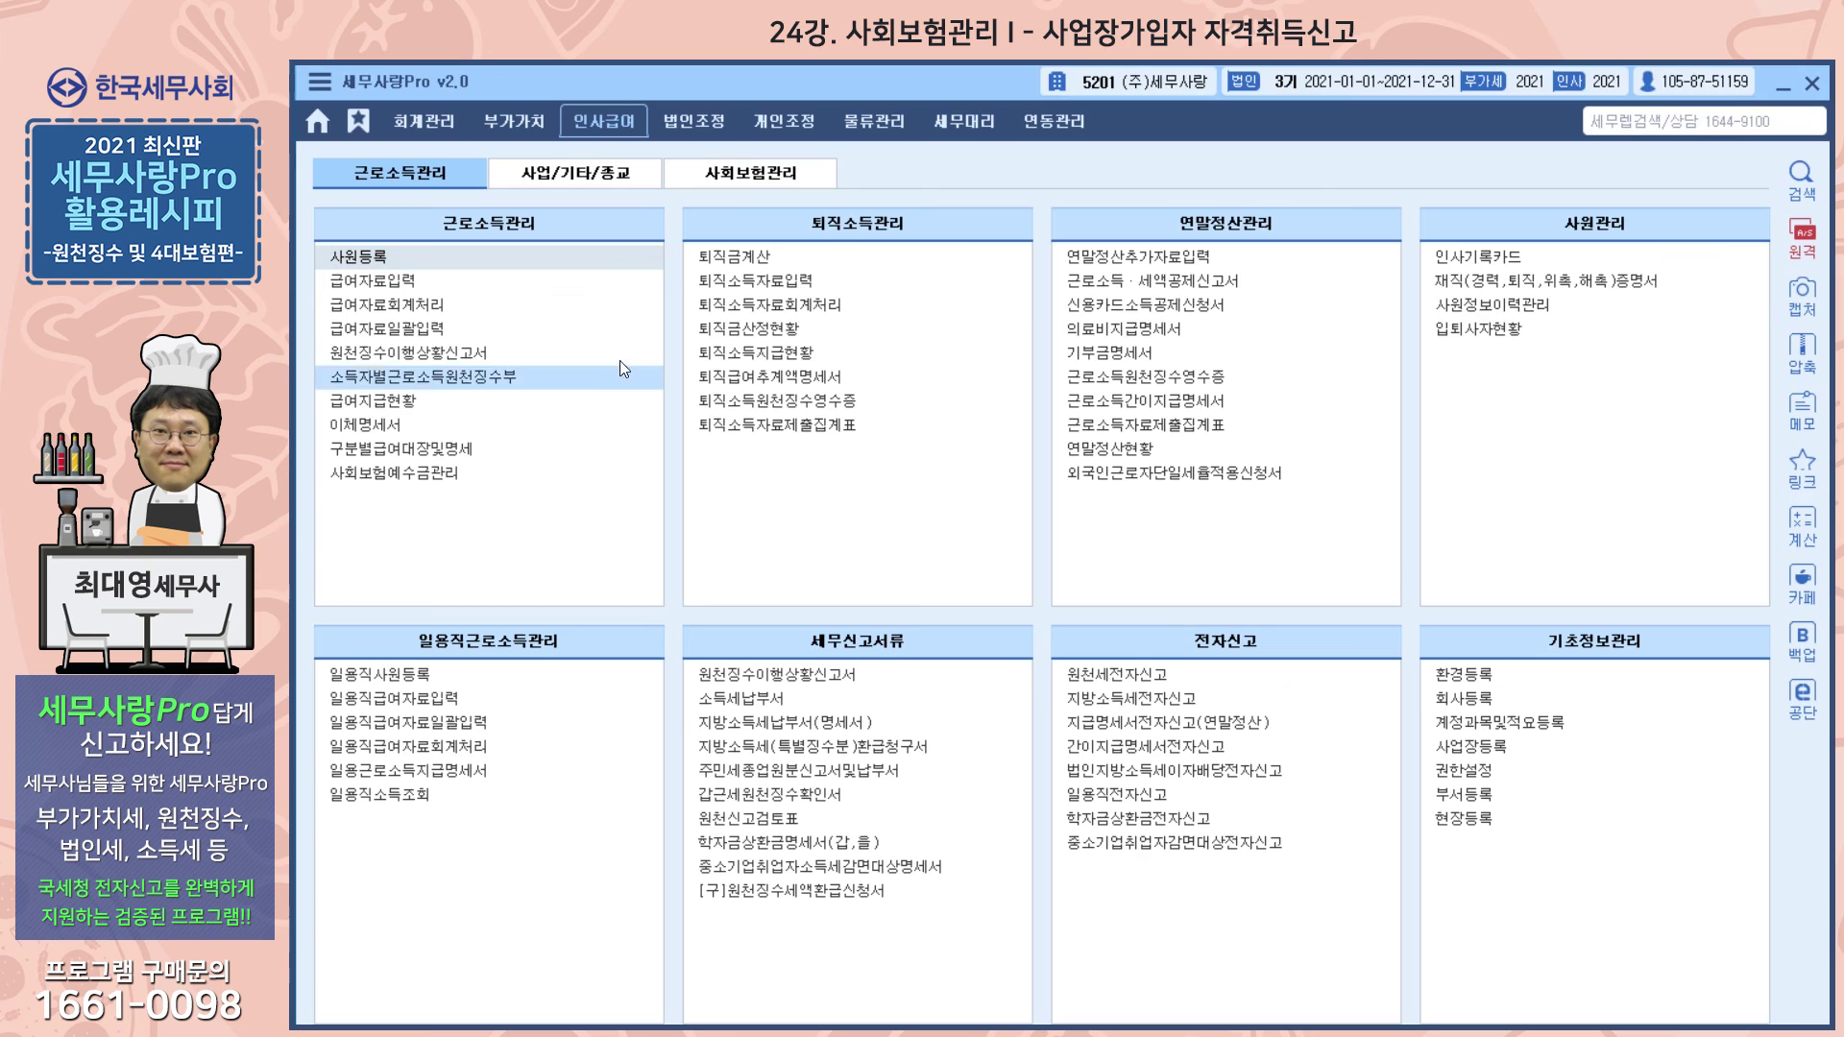
left_click(506, 377)
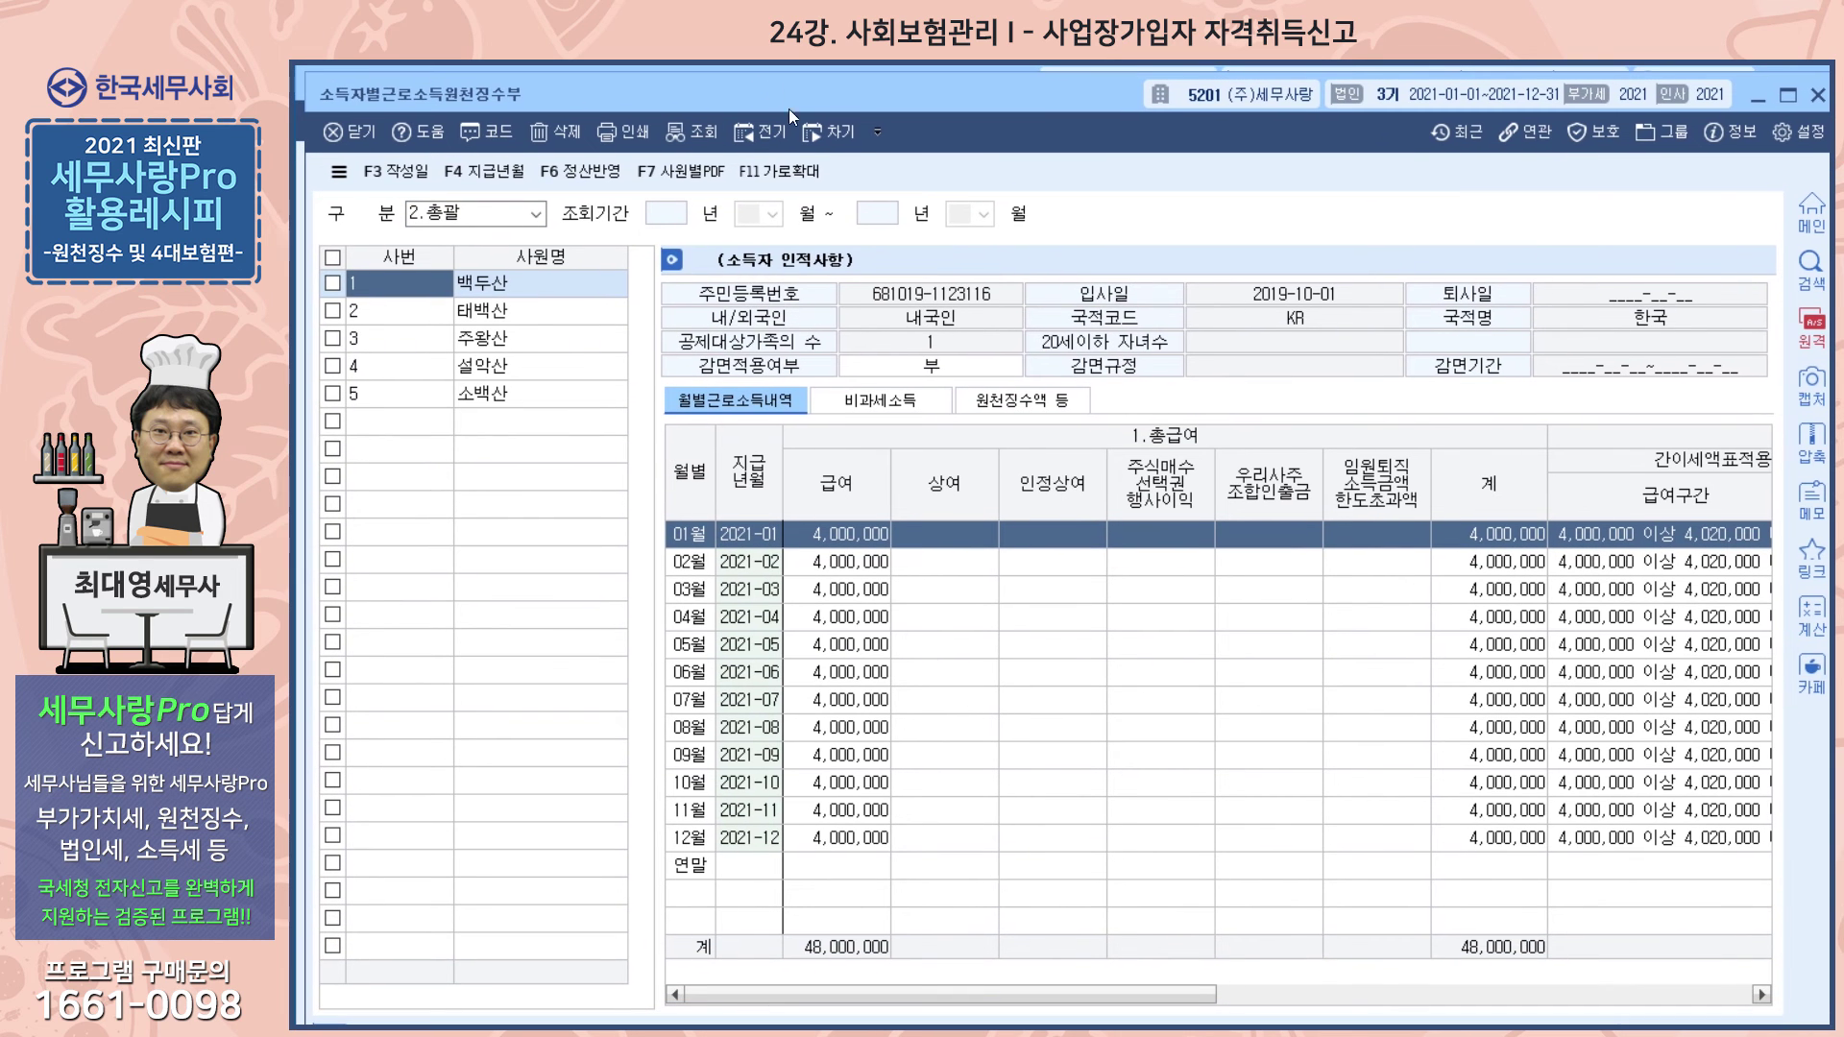
left_click(463, 390)
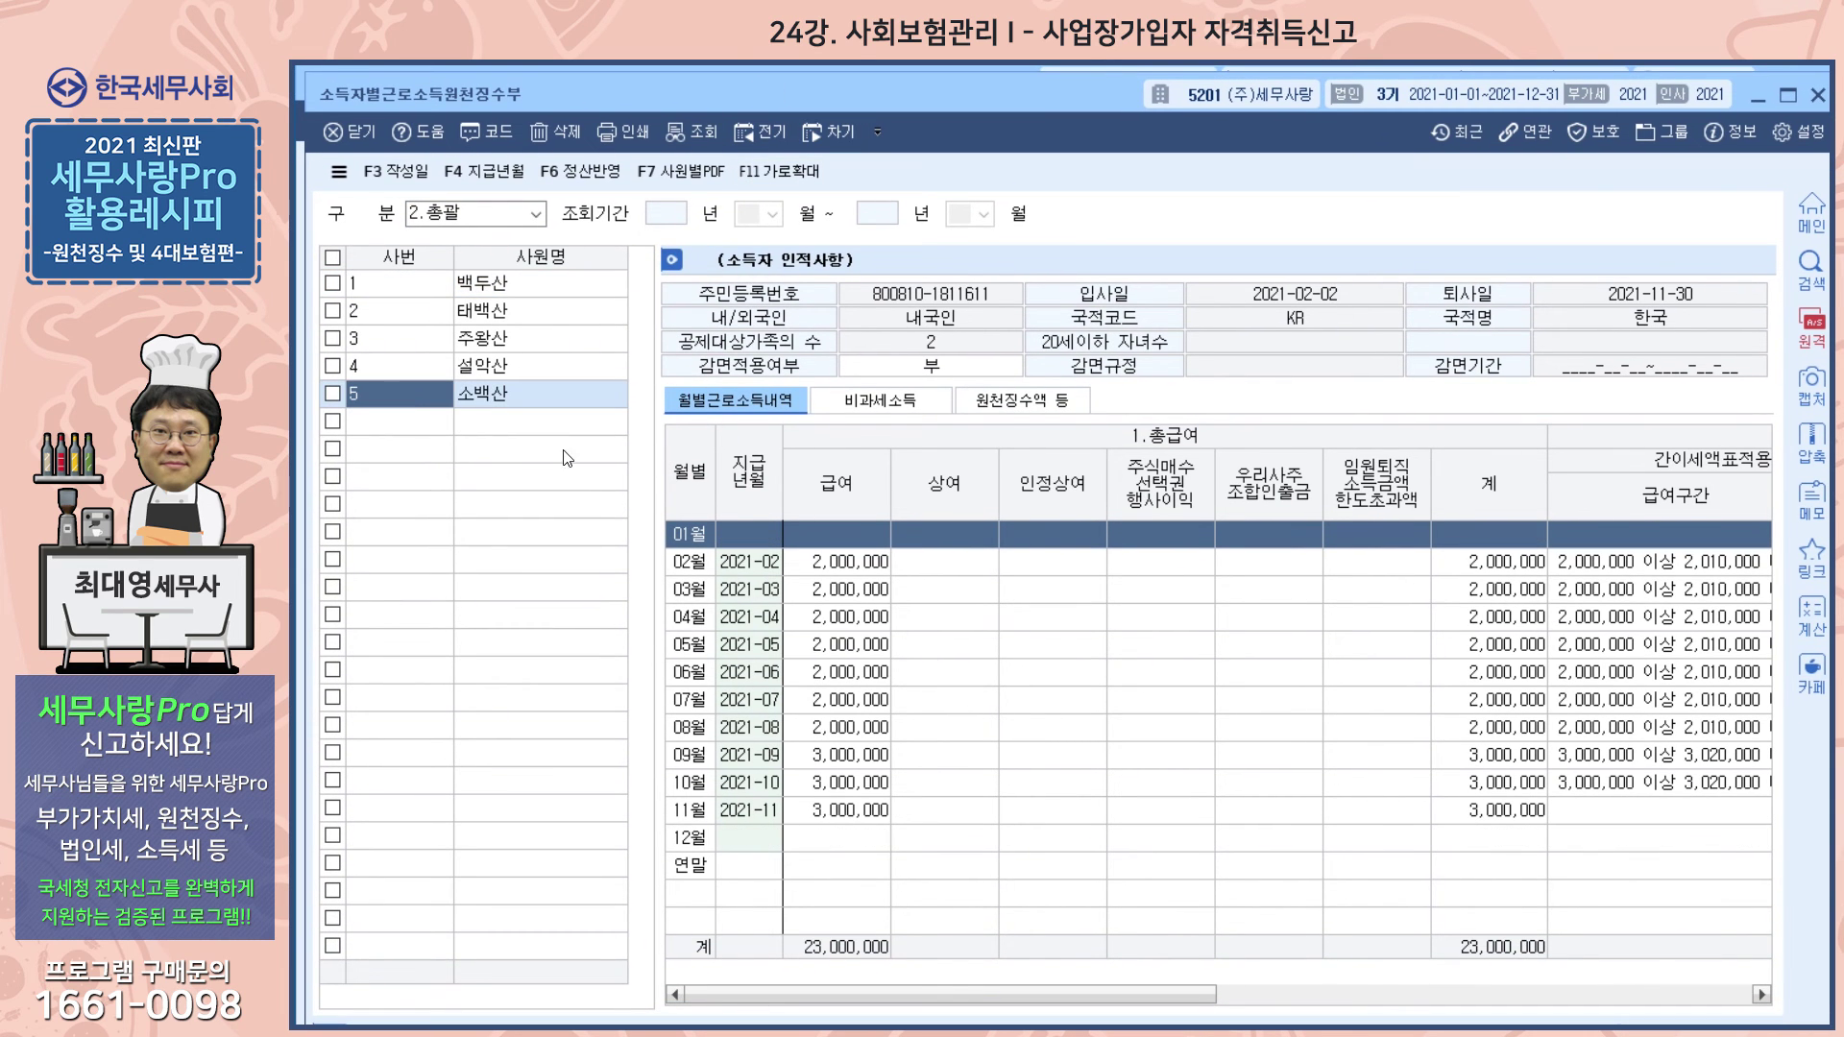
left_click(1008, 408)
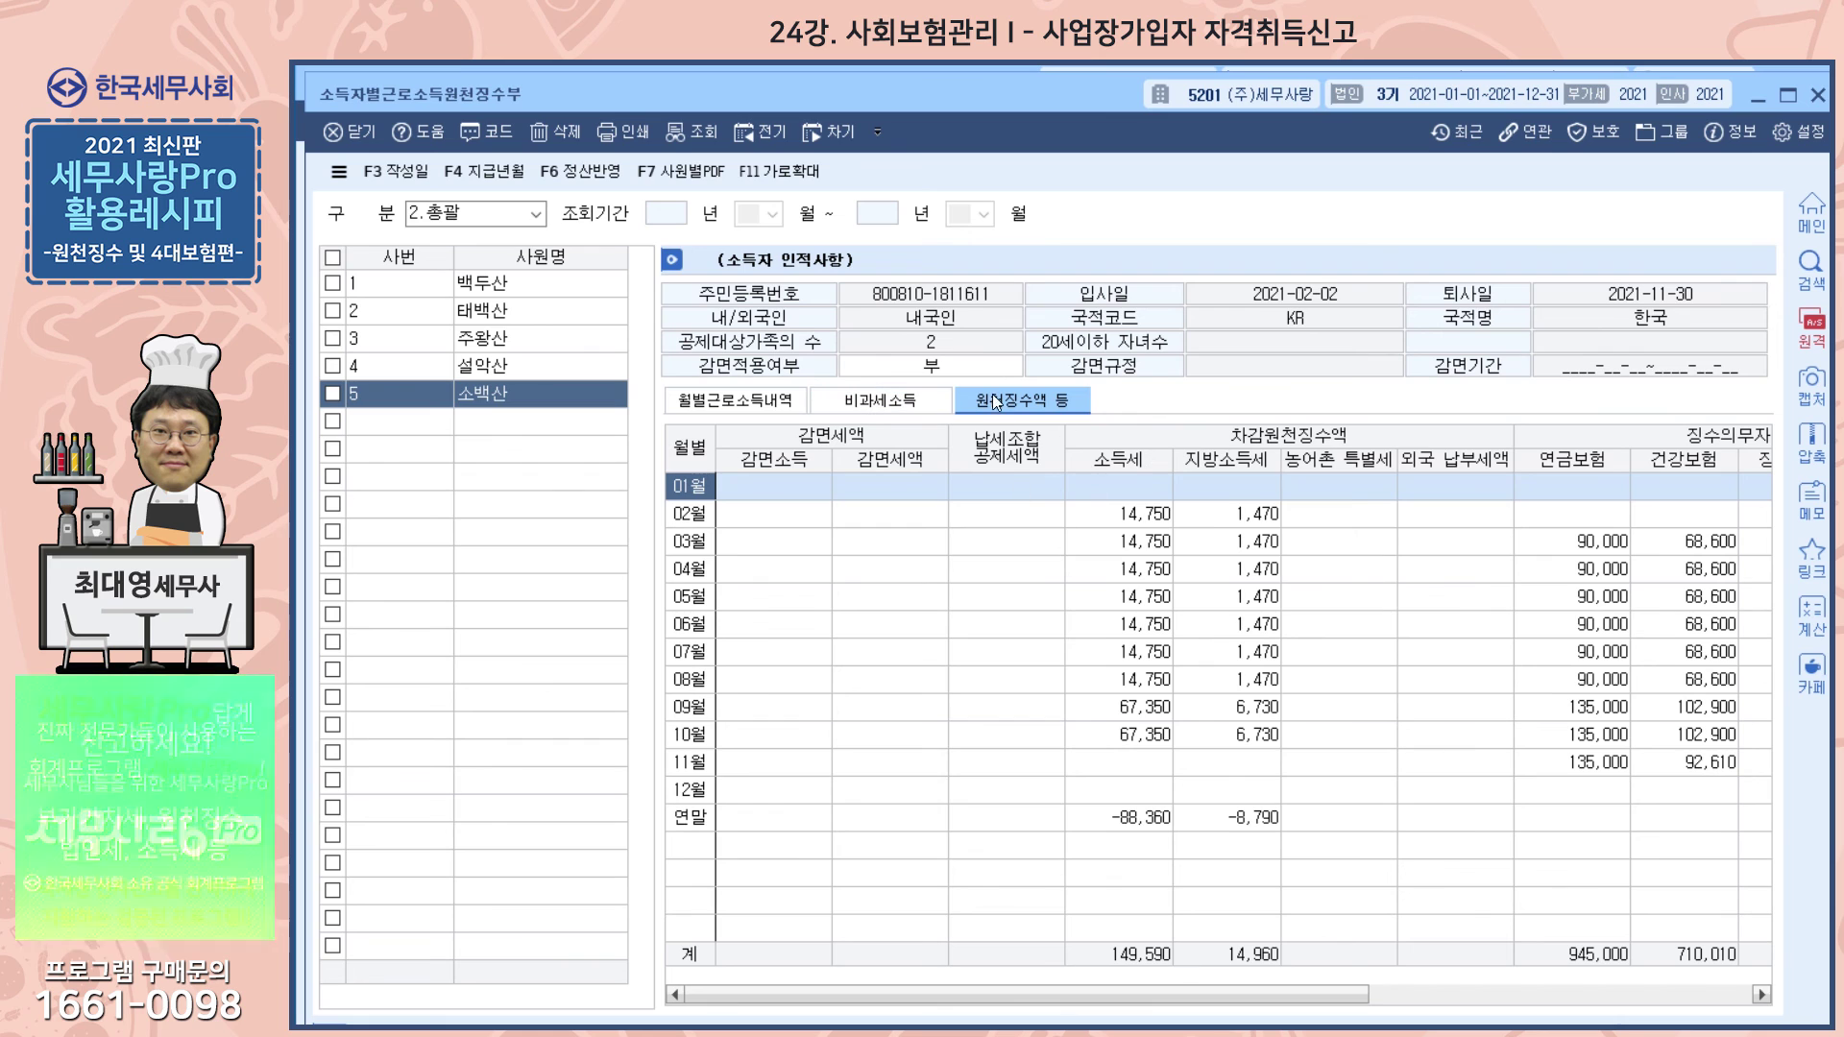
left_click_drag(1304, 993, 1715, 994)
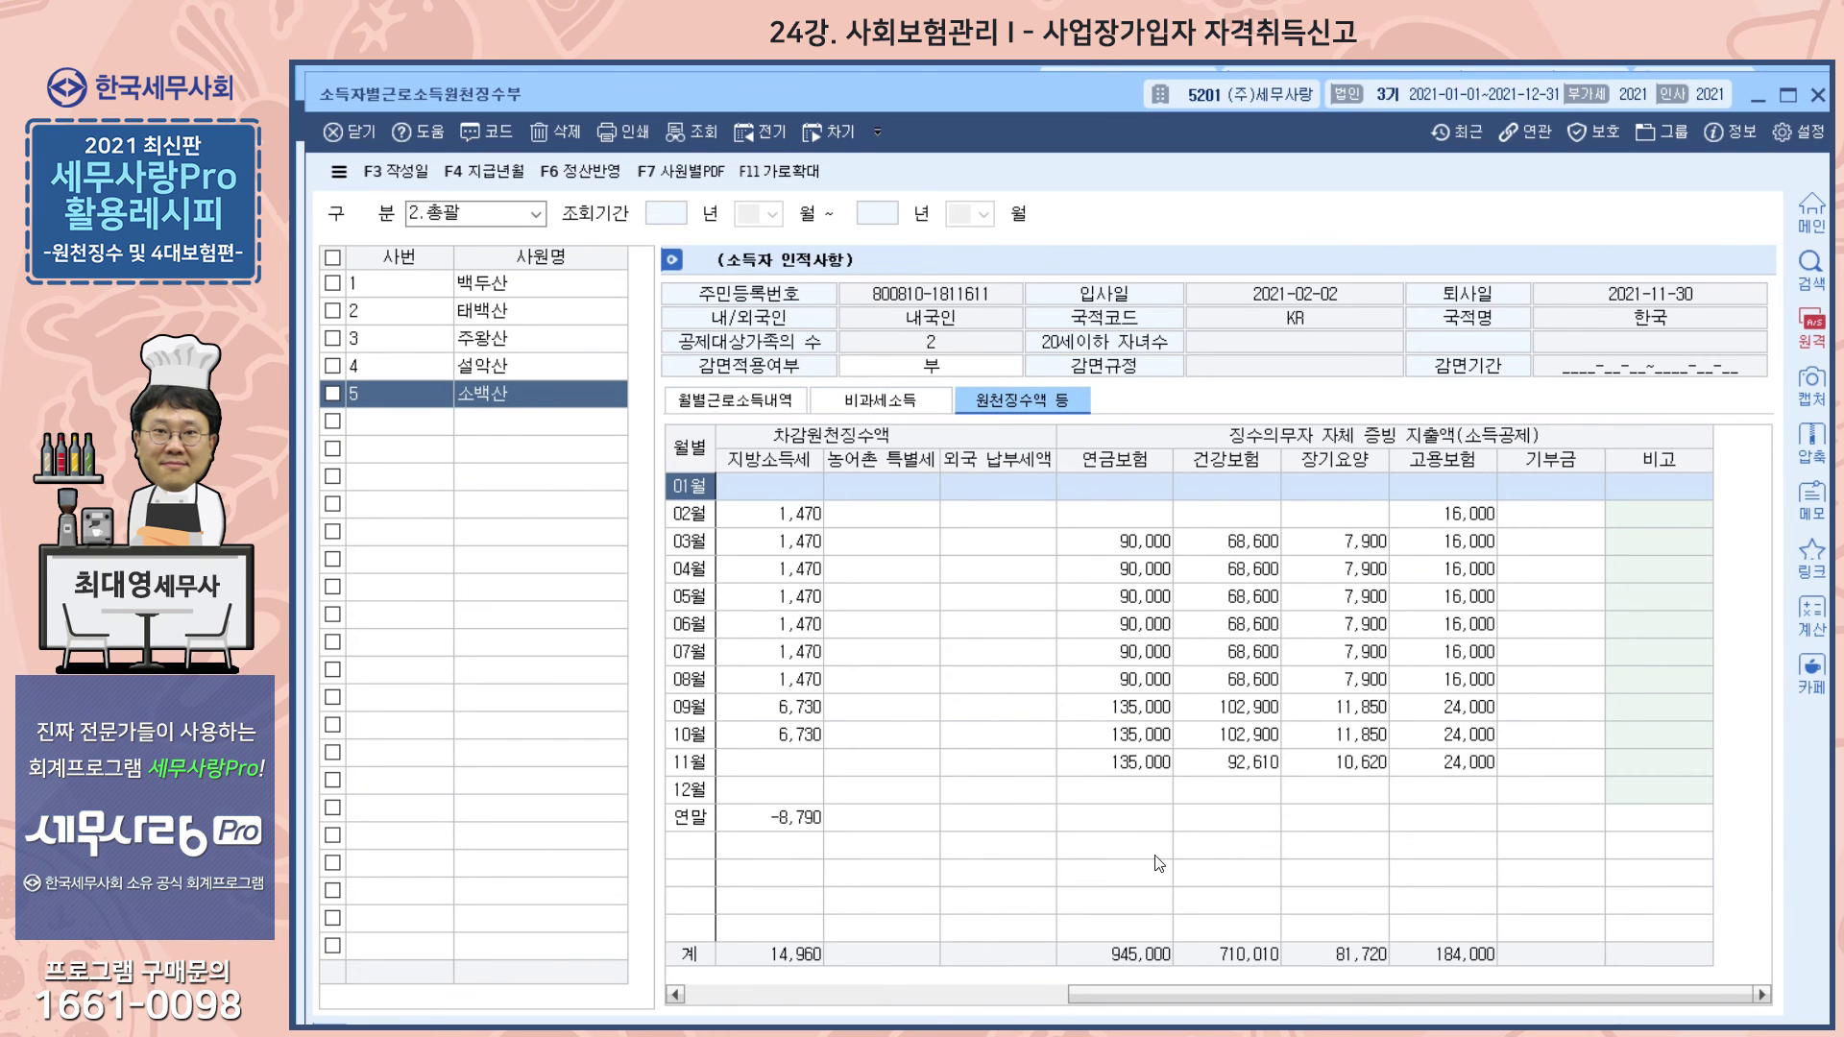
- Examine employee 5's February (02월) entries for 연금보험, 건강보험, 장기요양 and 고용보험
left_click(1035, 516)
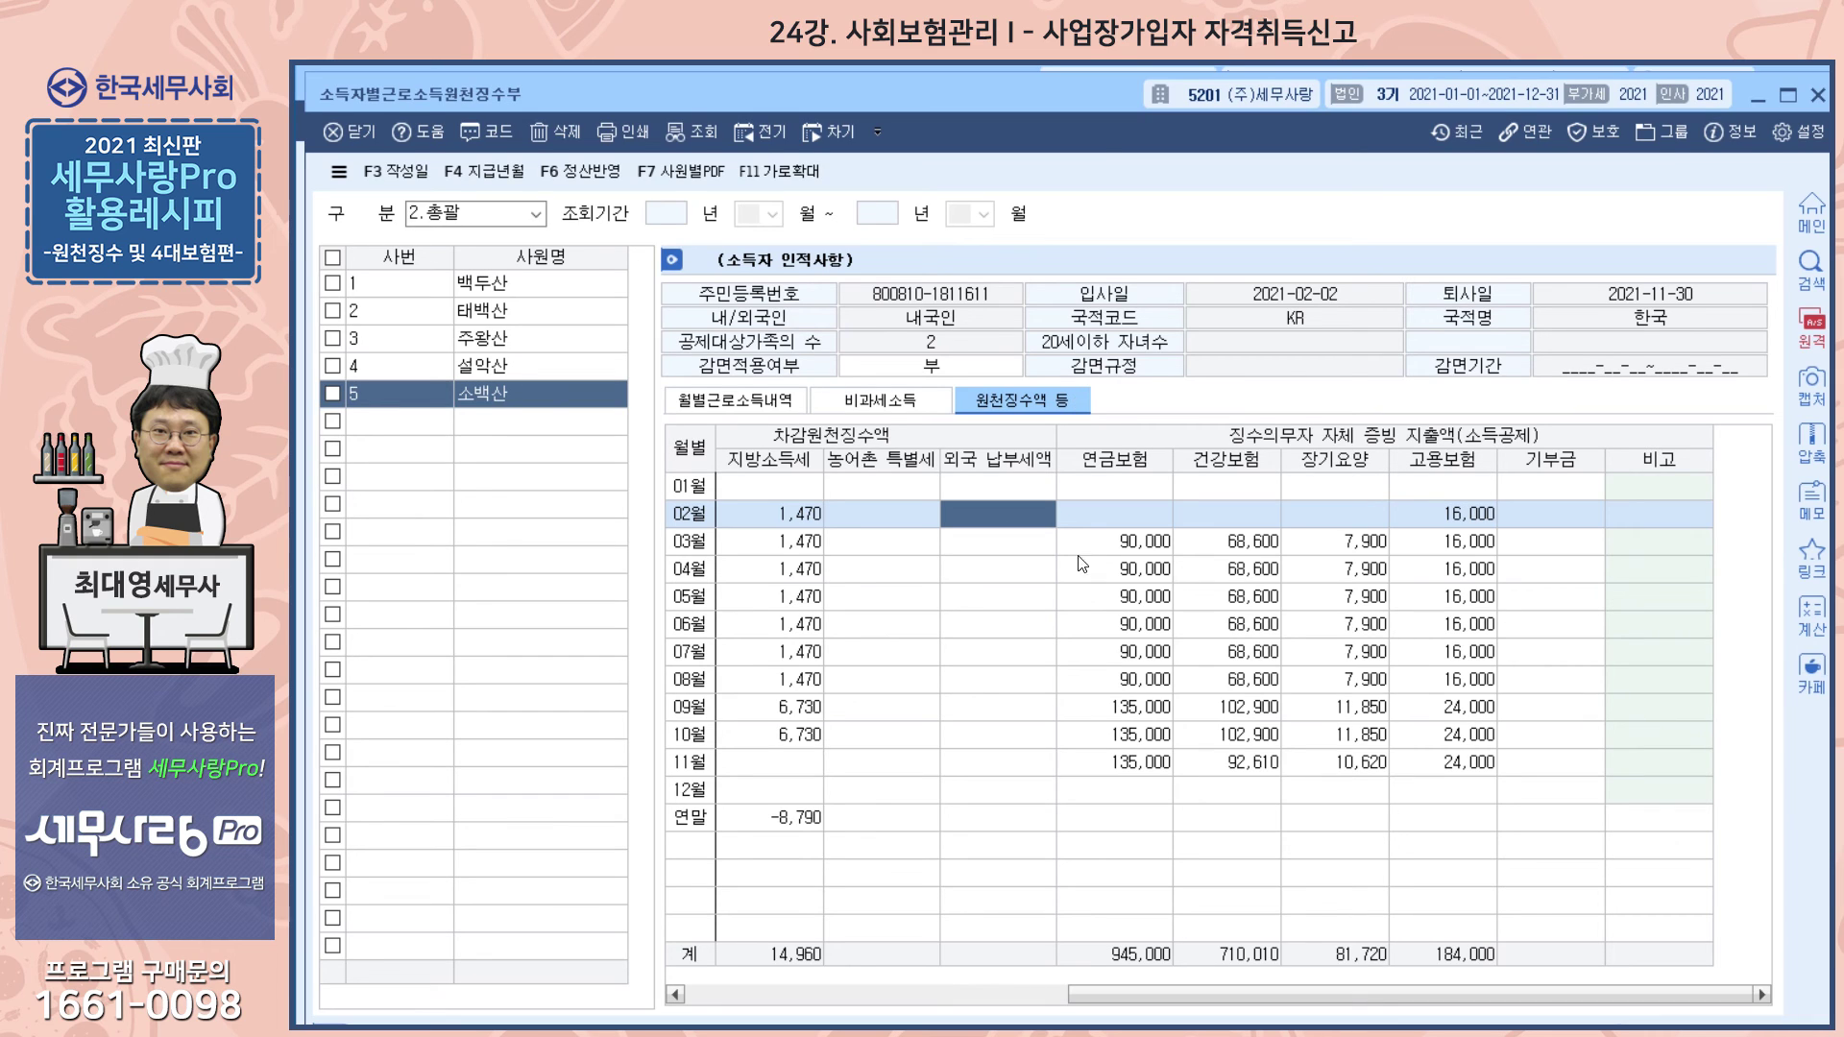
left_click(1120, 514)
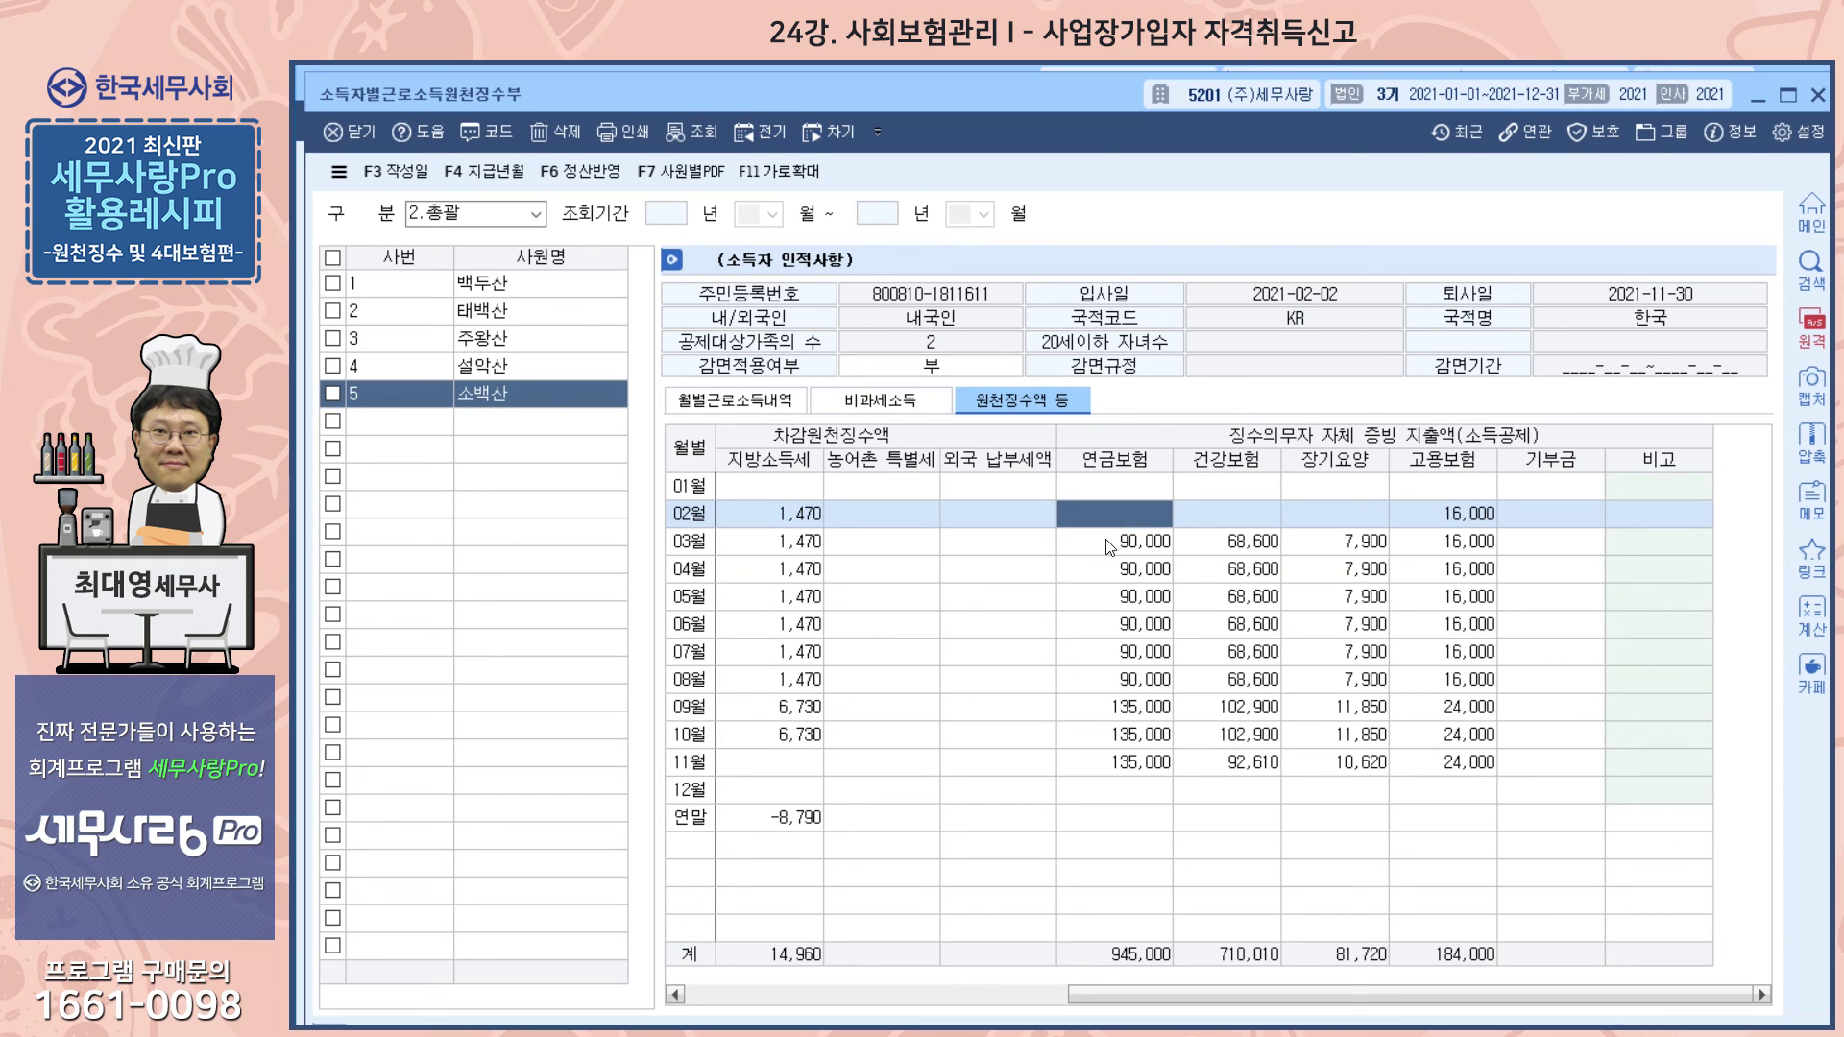
left_click(1238, 514)
left_click(1316, 512)
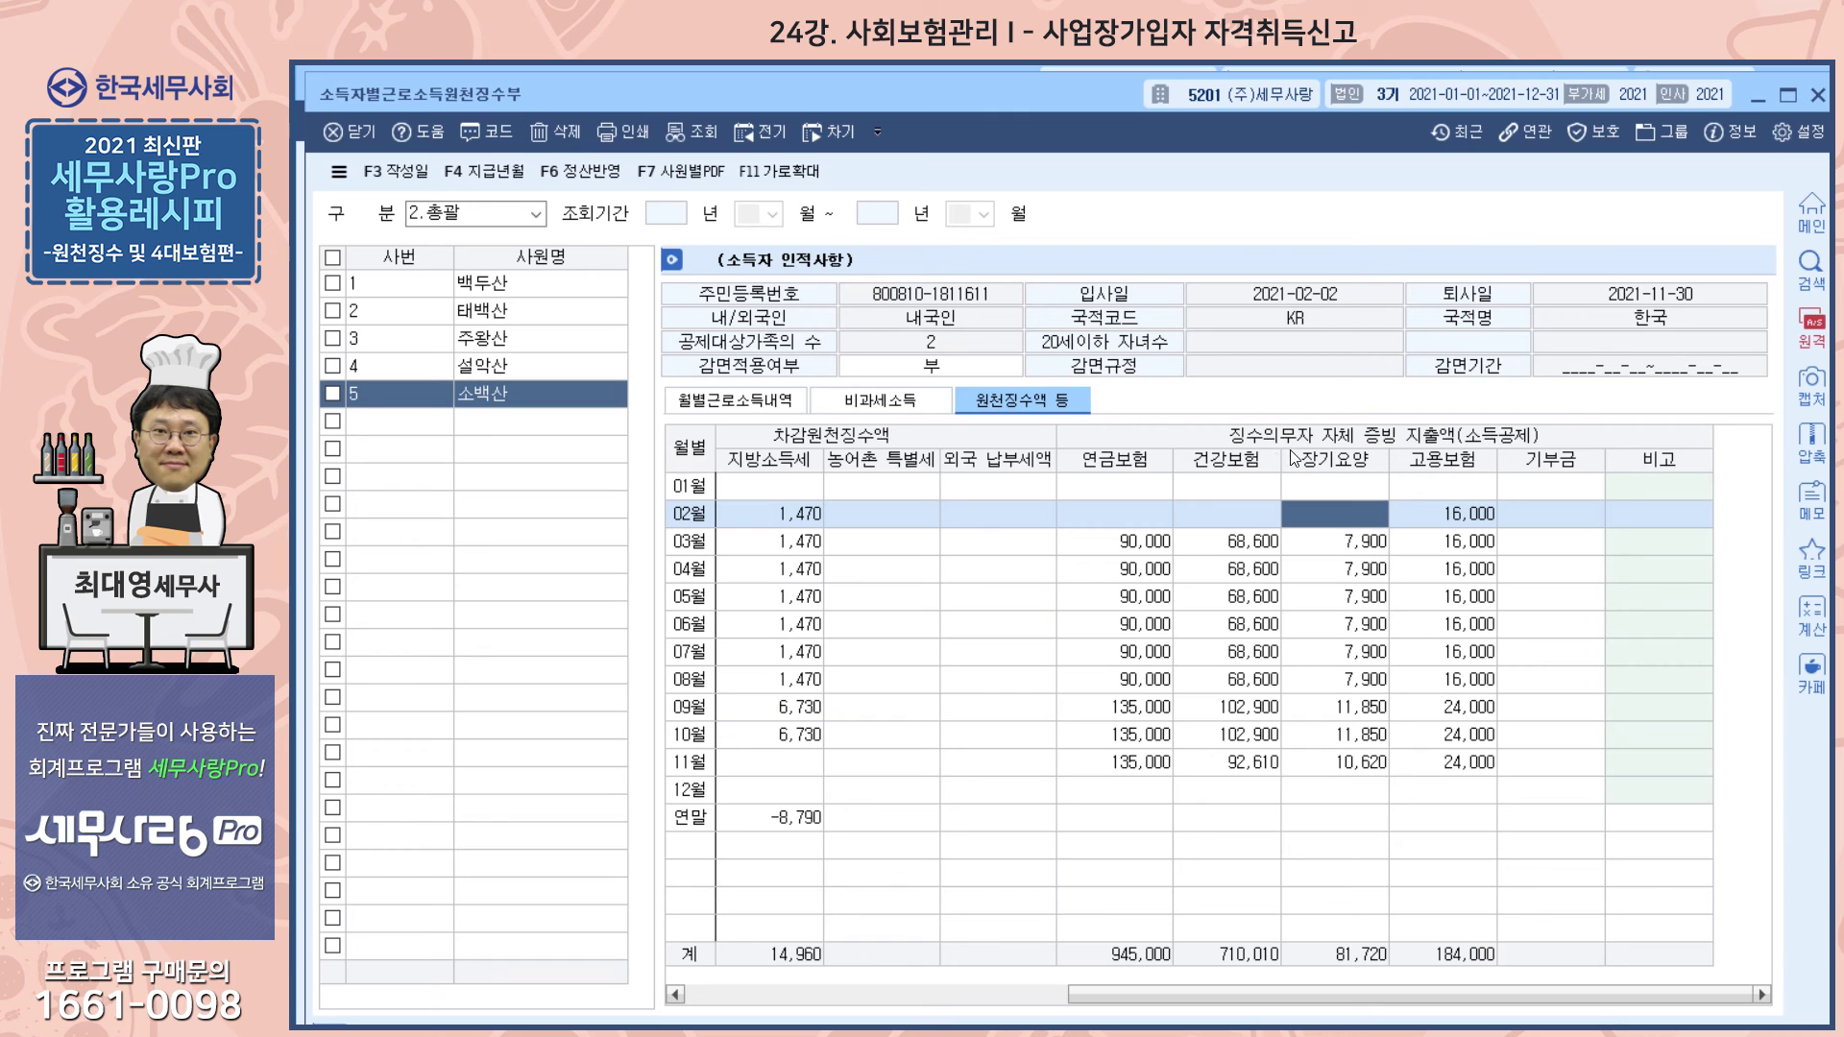
left_click(1094, 519)
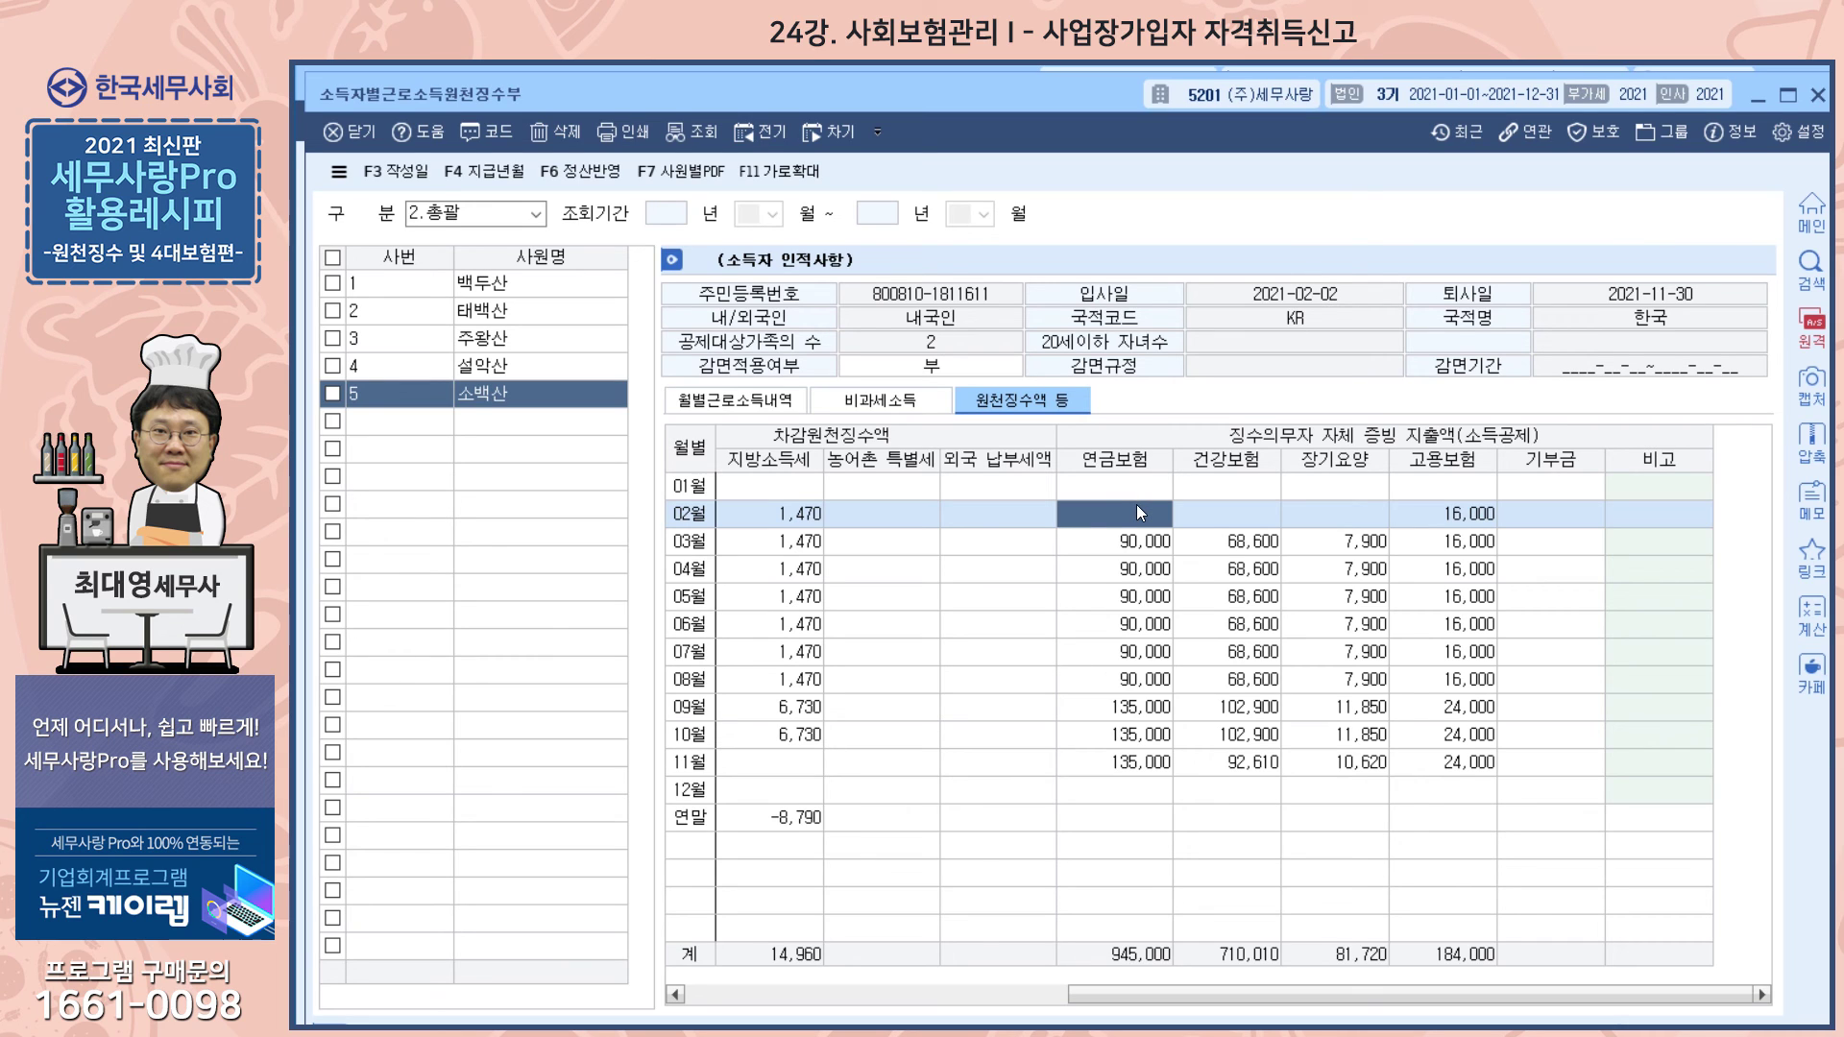
left_click(1467, 516)
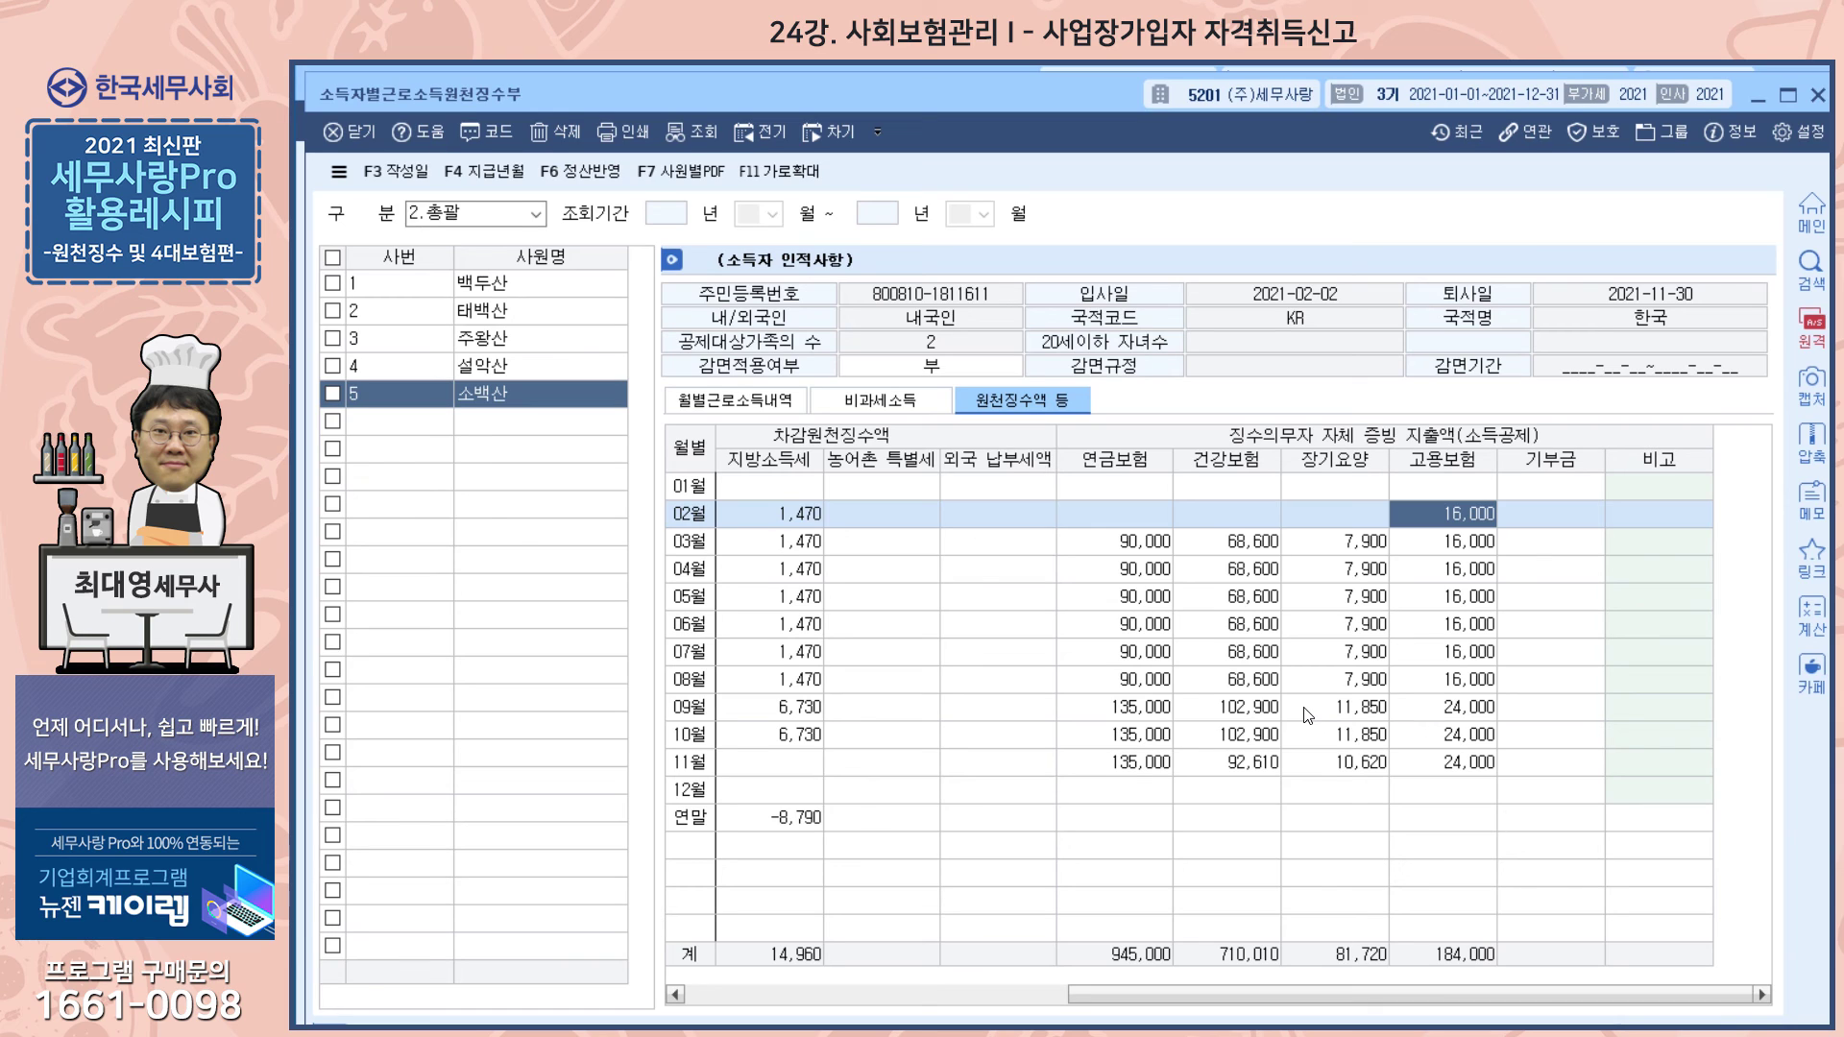
- Compare employee 5's 연금보험 deductions for March, May, August and September
left_click(1131, 545)
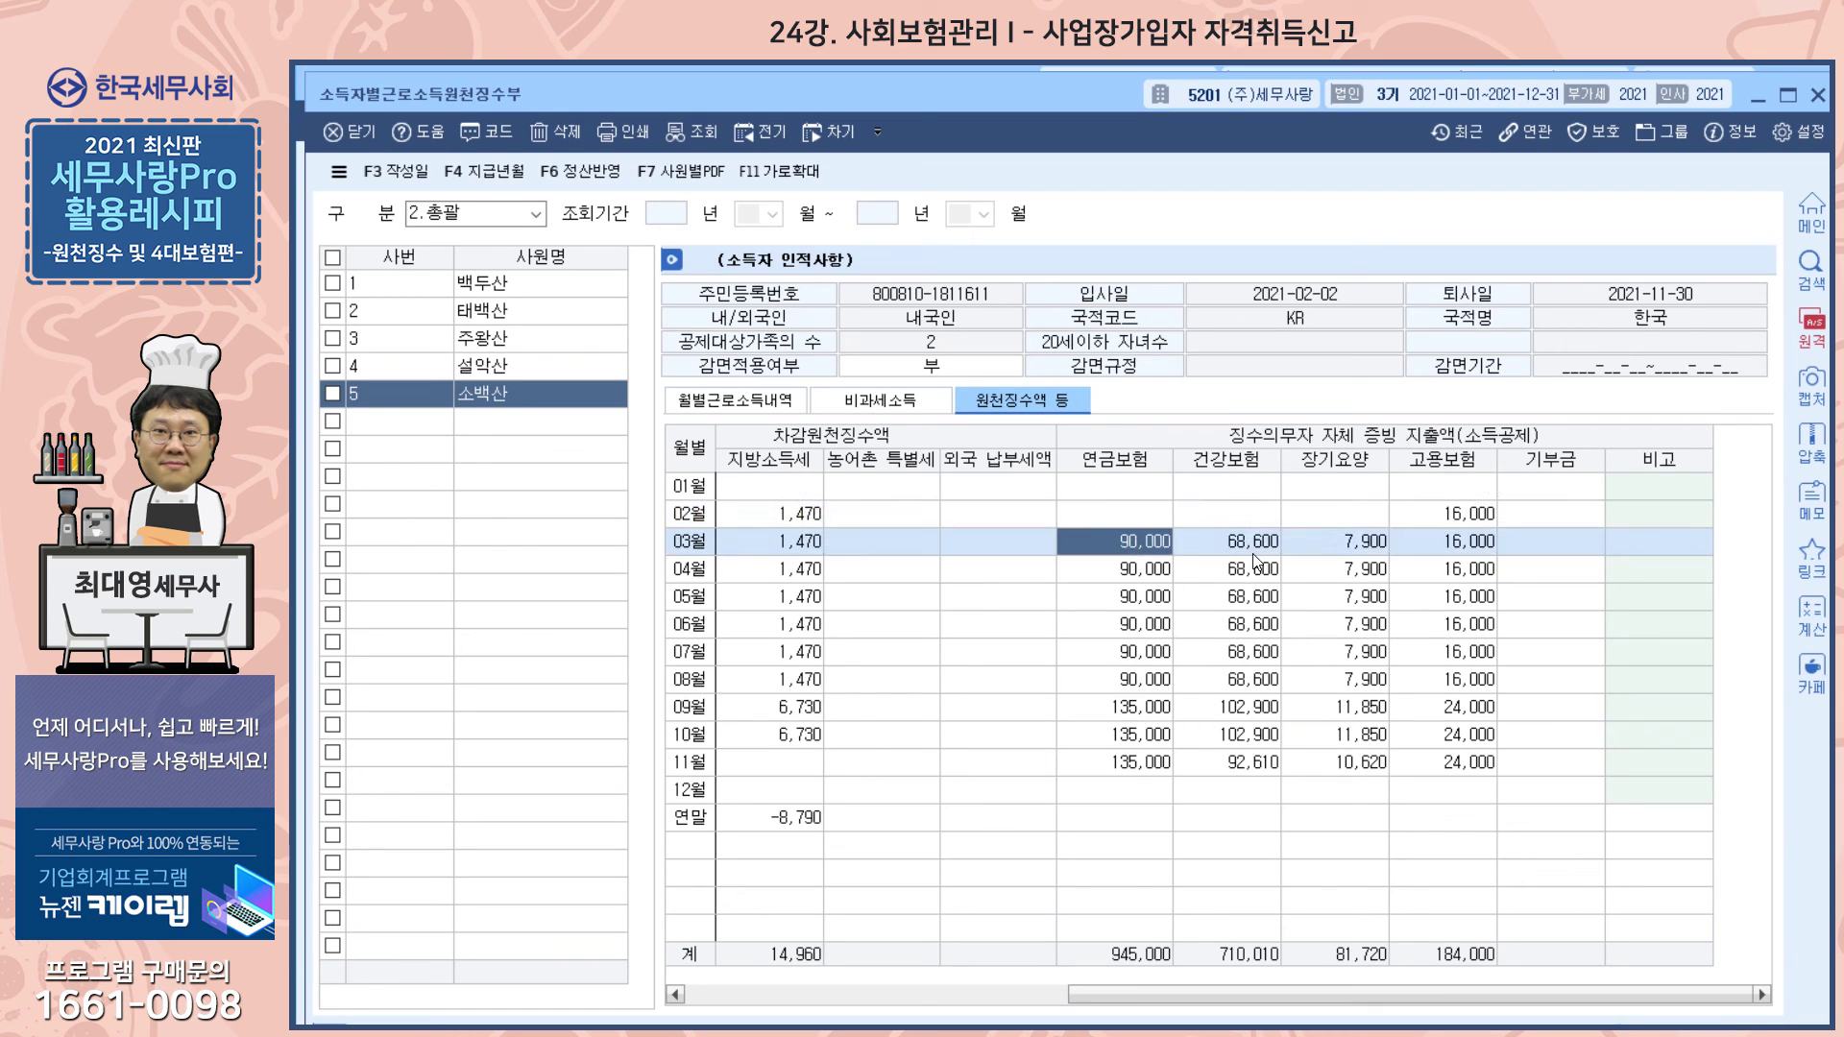
left_click(1144, 597)
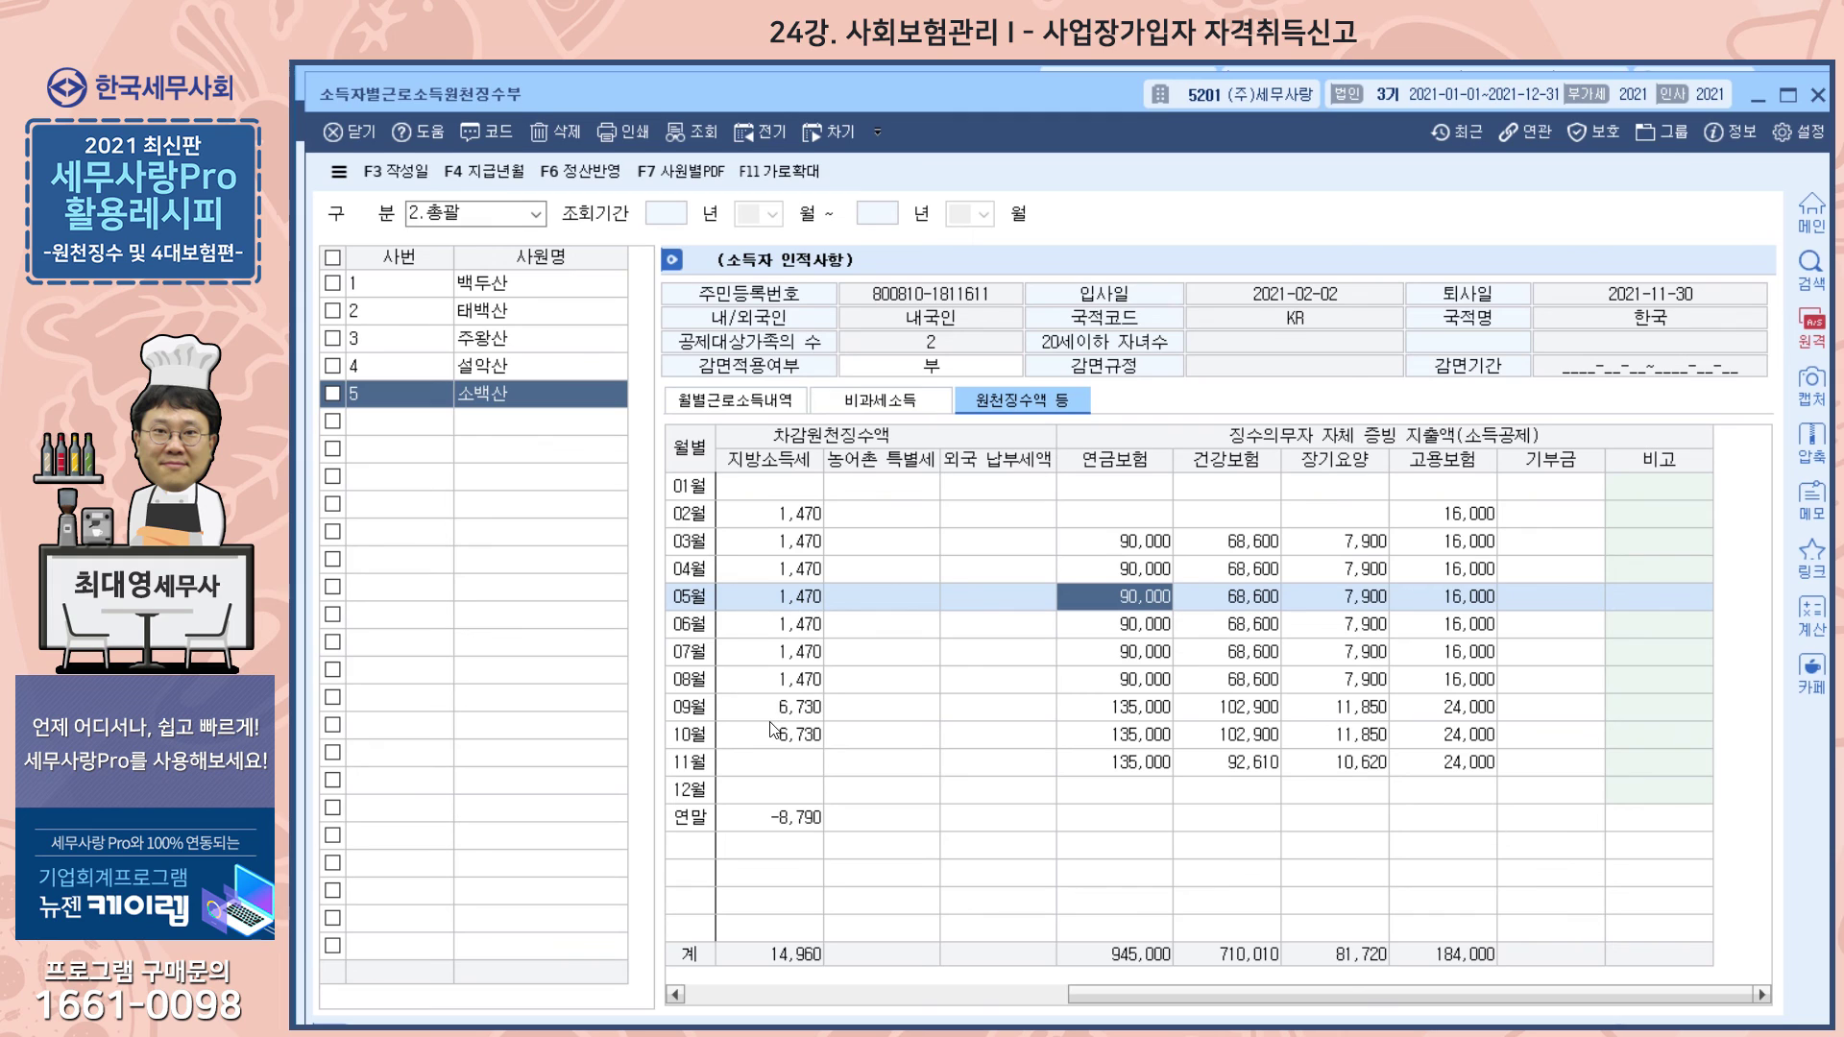
left_click(1128, 715)
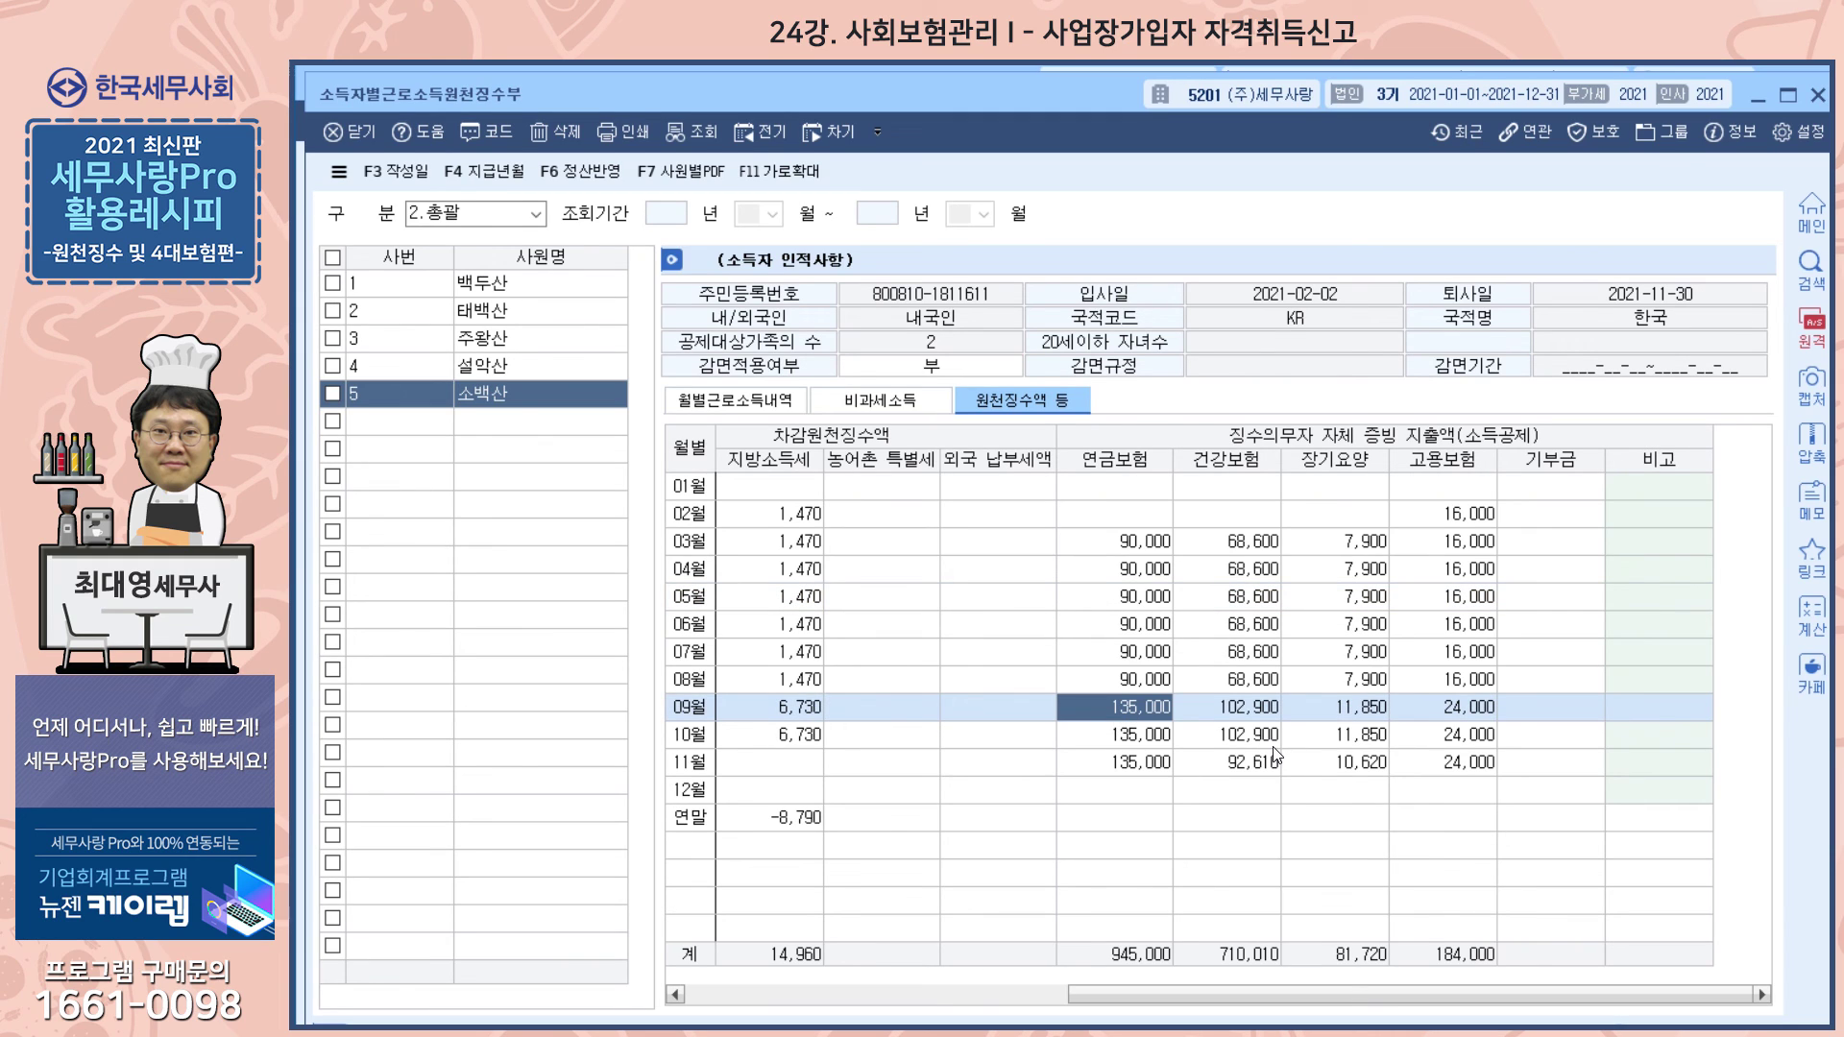
left_click(1137, 680)
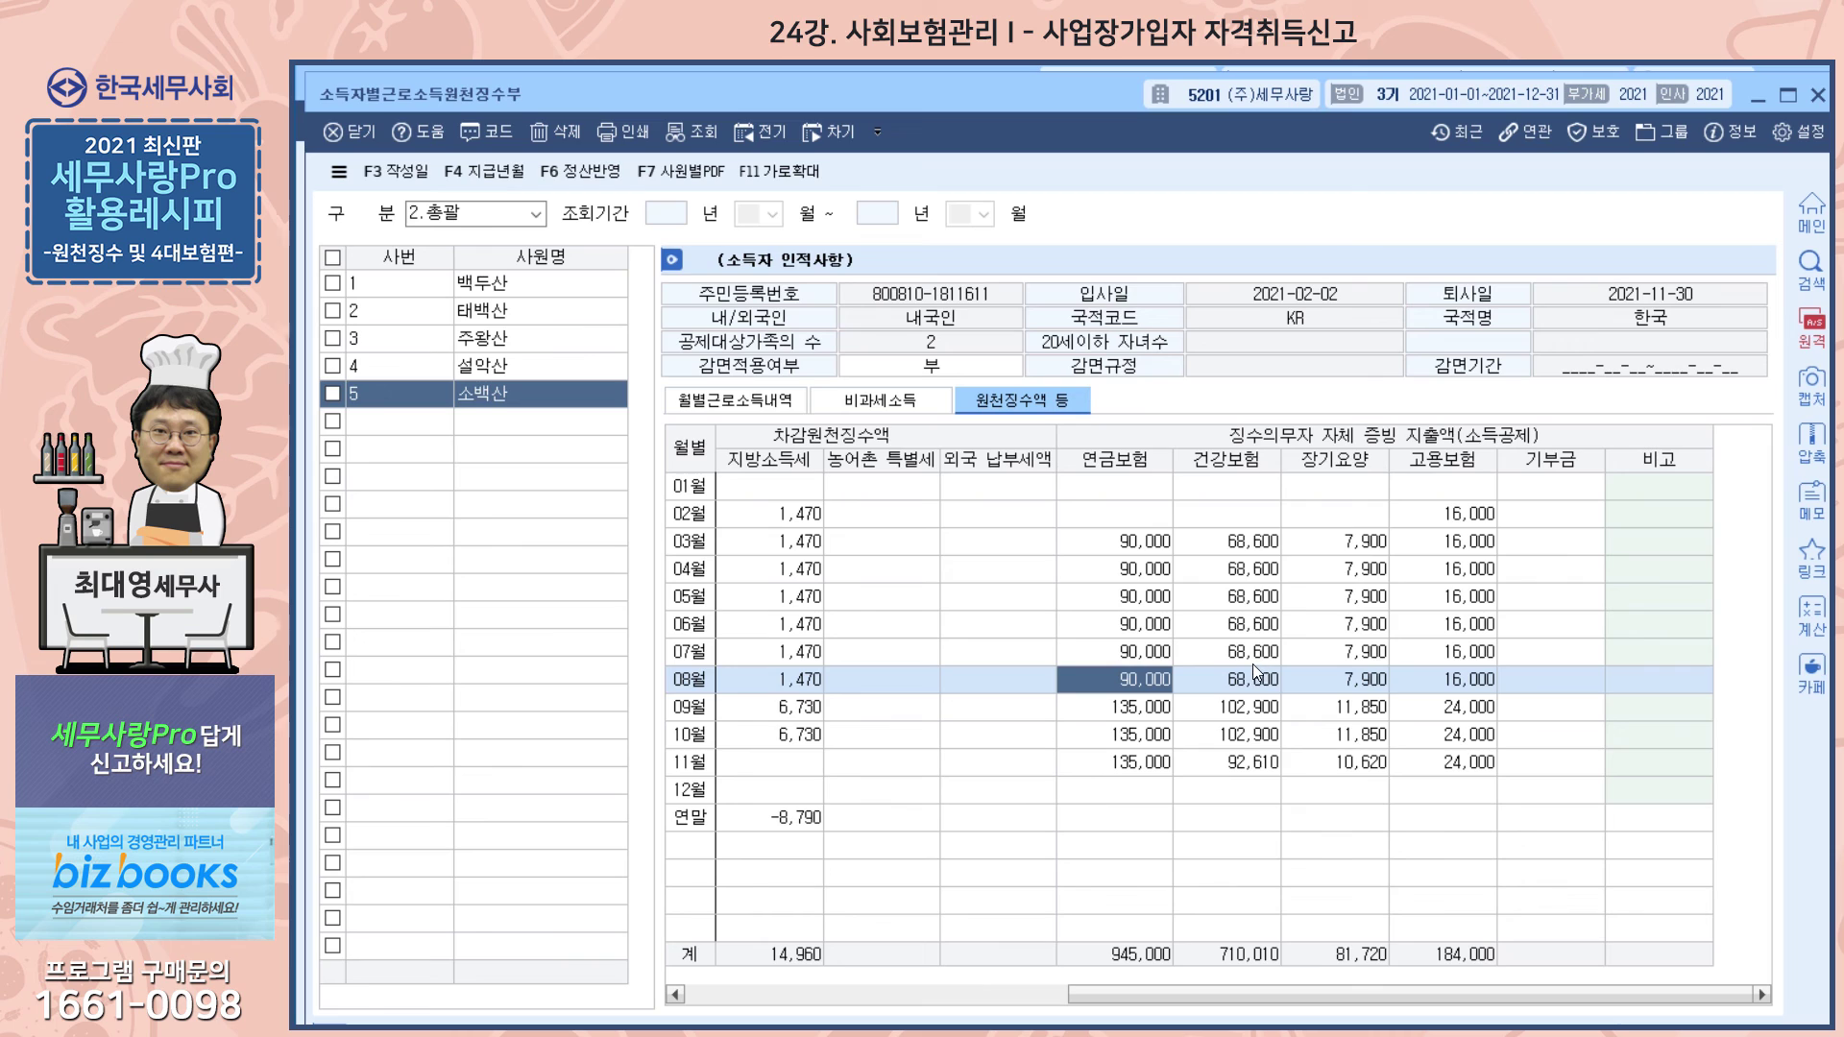
- View the social insurance deductions of employees 1 and 2, and check employee 2's November 연금보험 entry
left_click(500, 285)
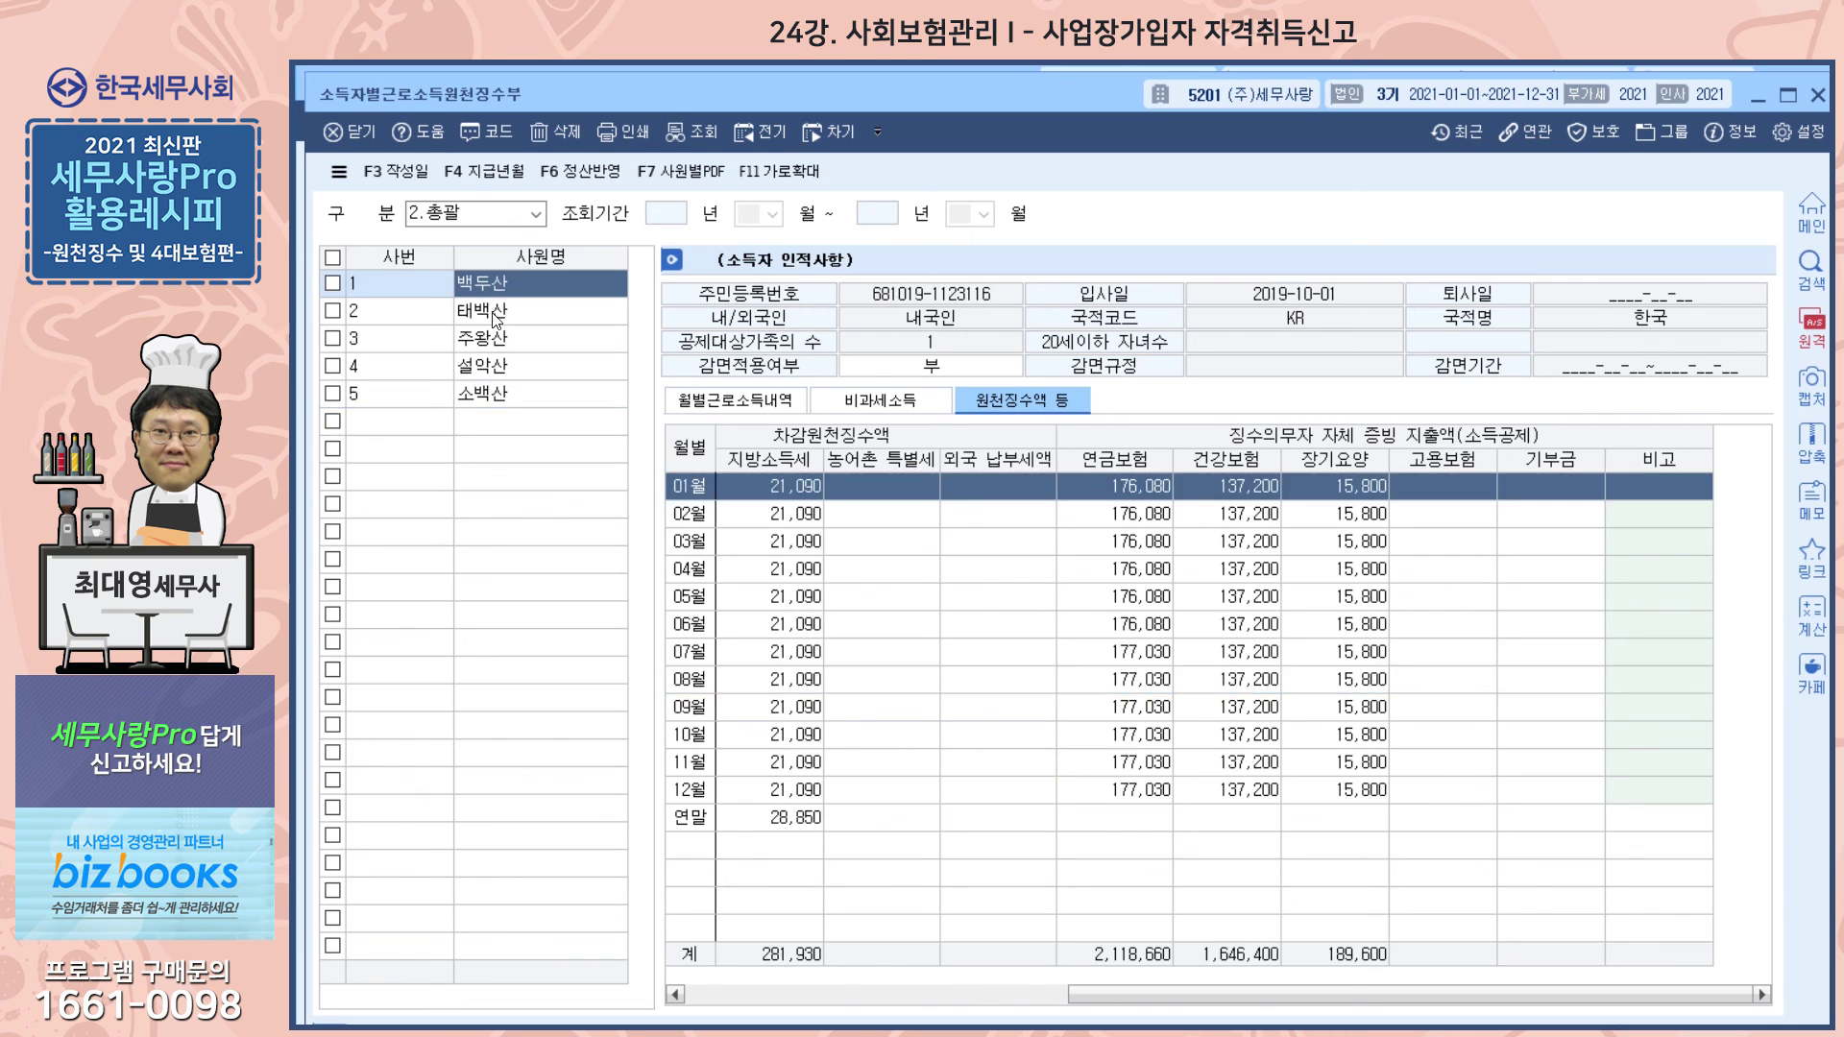
key("Down")
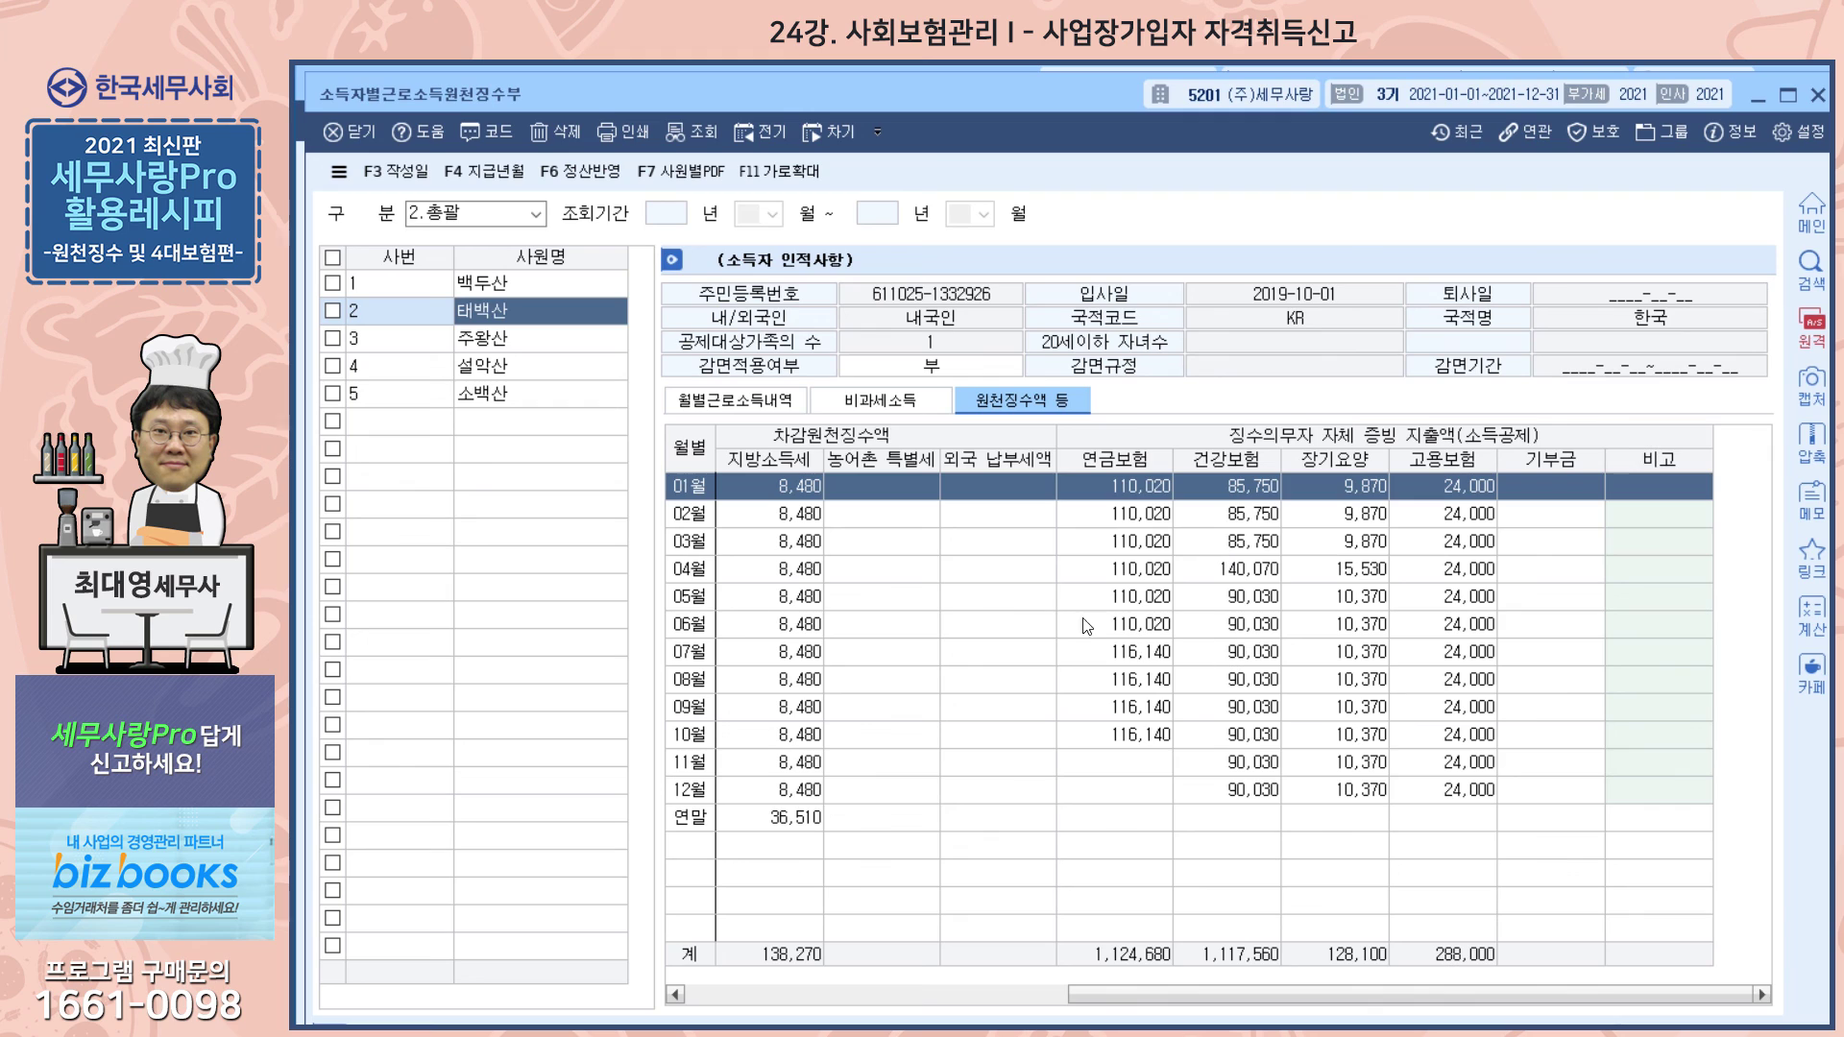
left_click(1124, 767)
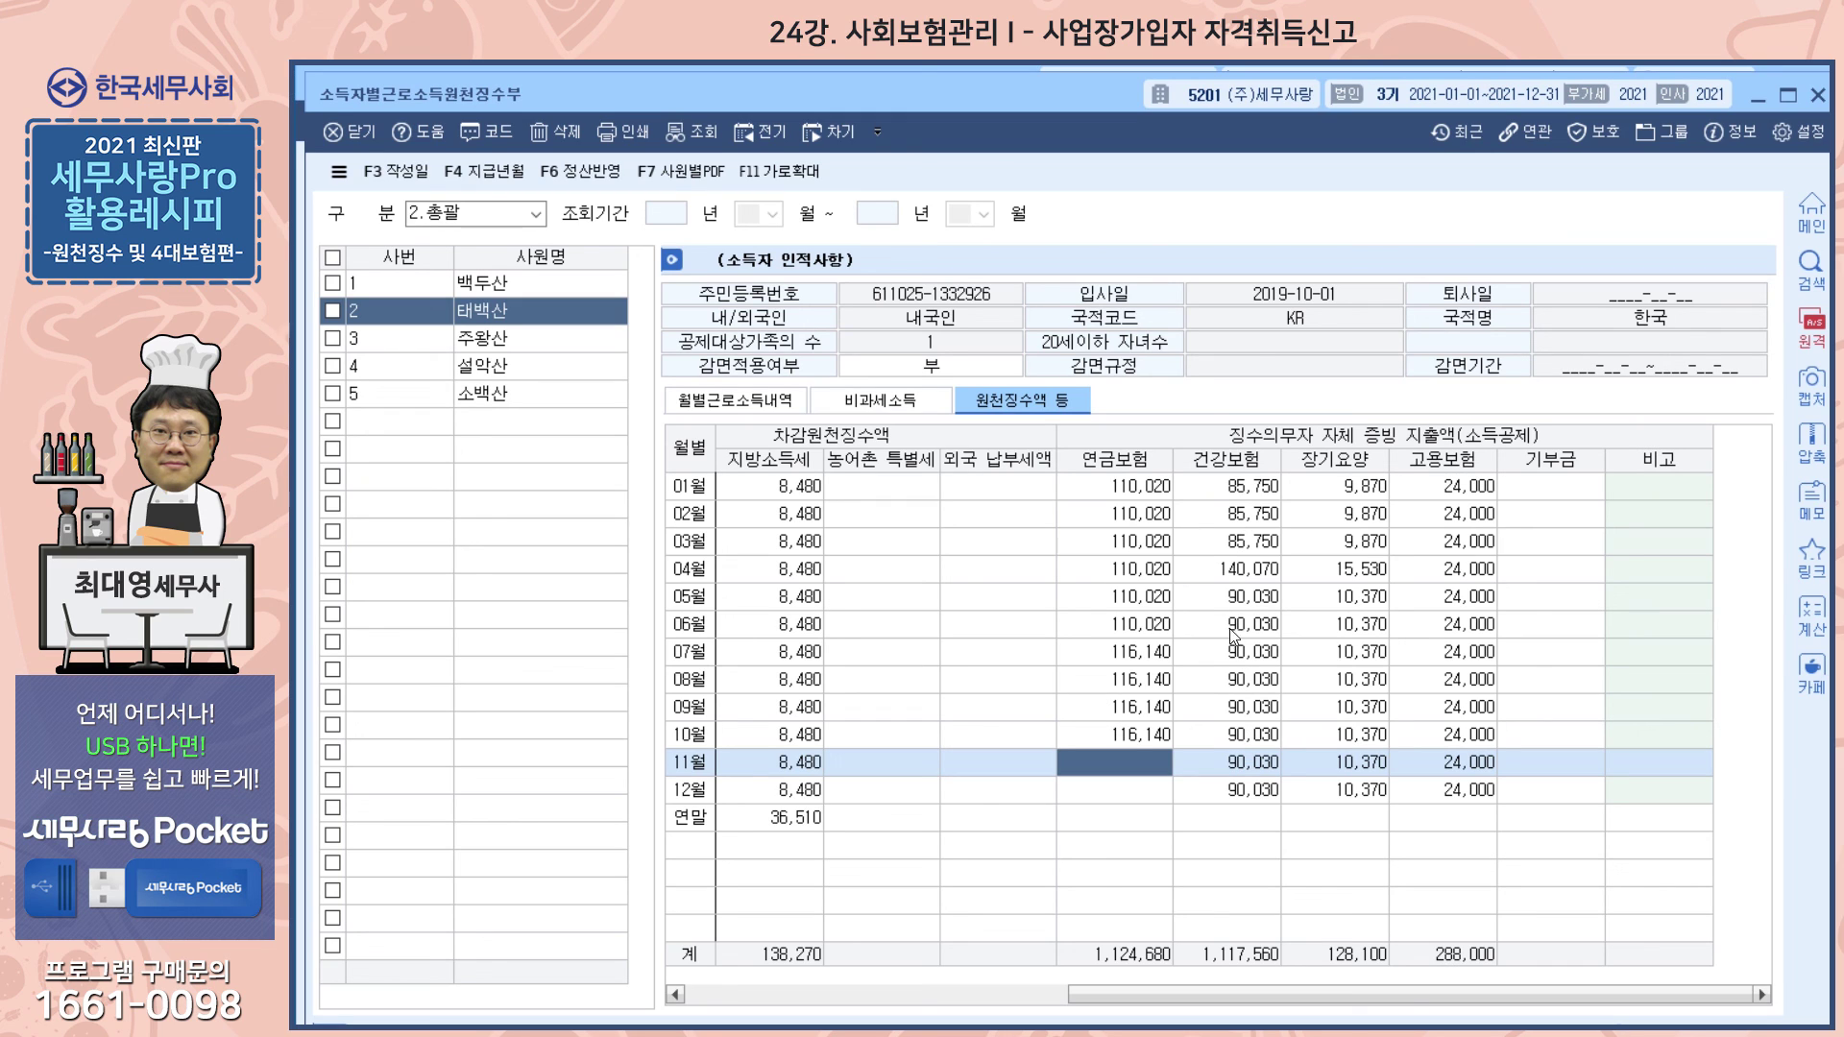
- Compare employee 2's April 건강보험 deduction with the amounts for January through March and for May and June
left_click(1241, 580)
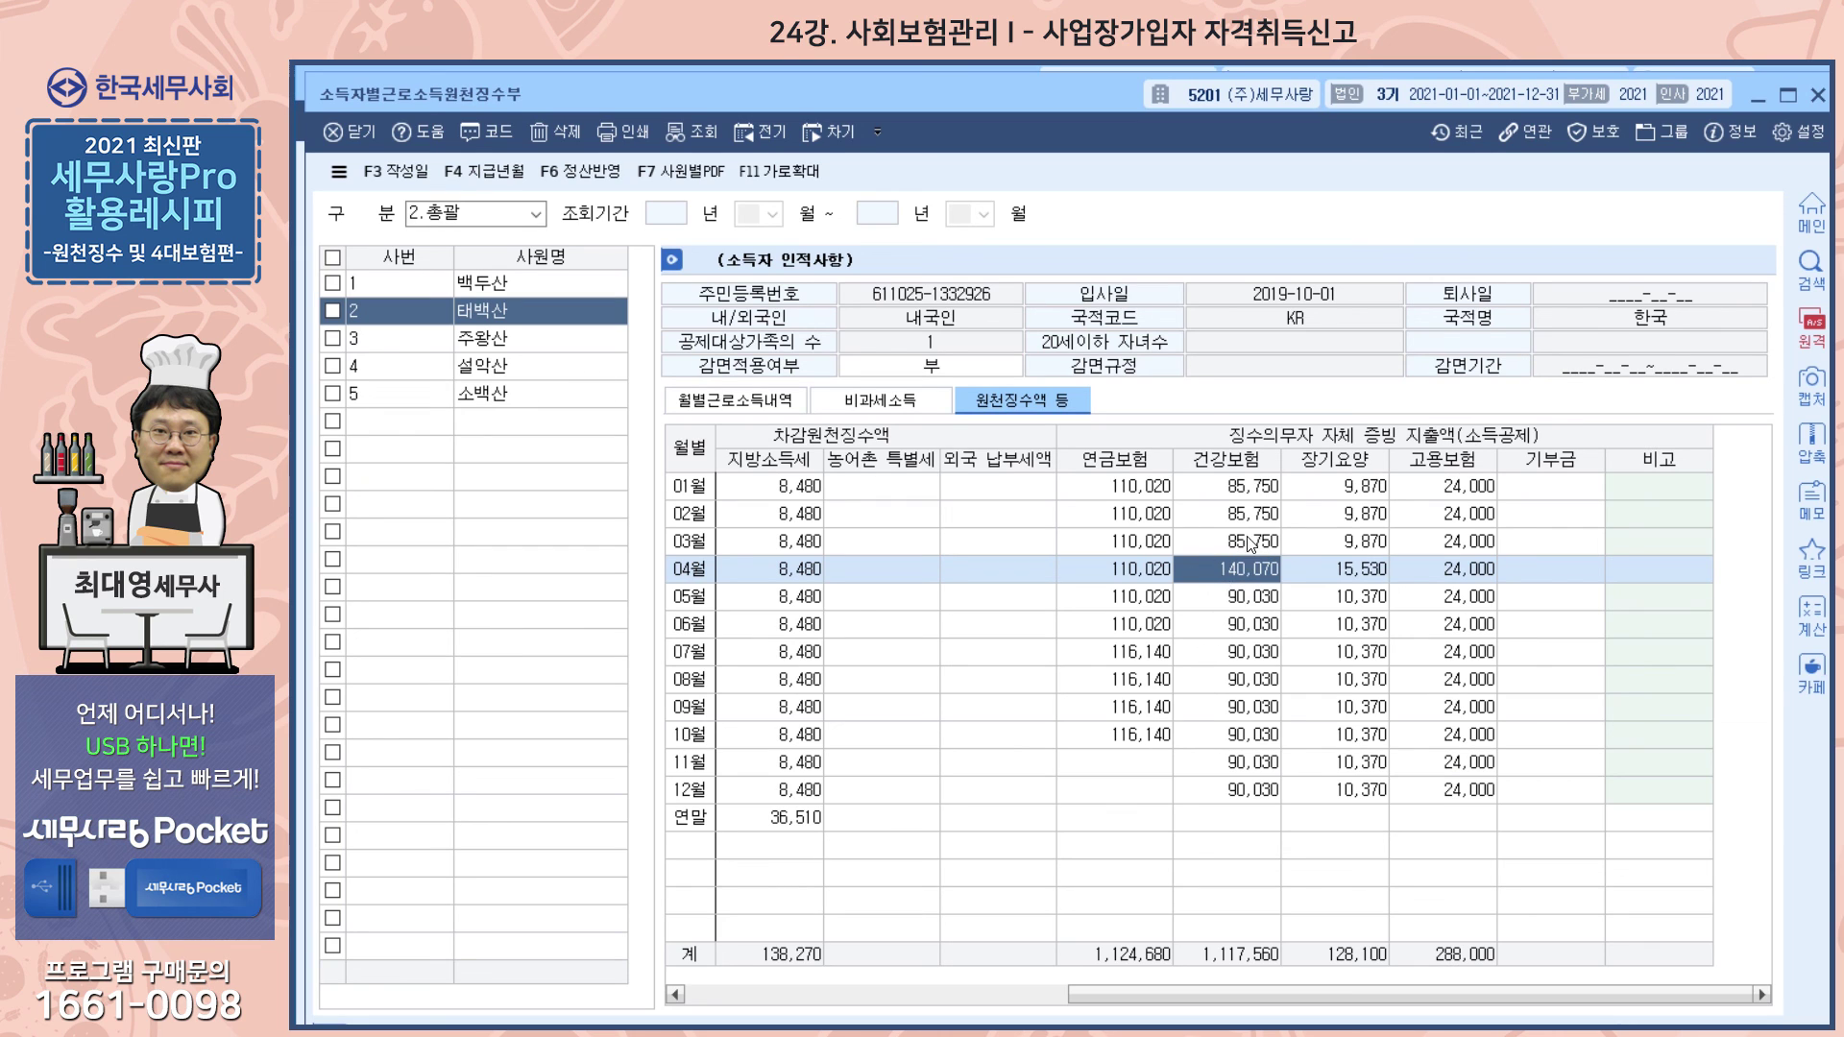
left_click(1239, 496)
left_click(1232, 540)
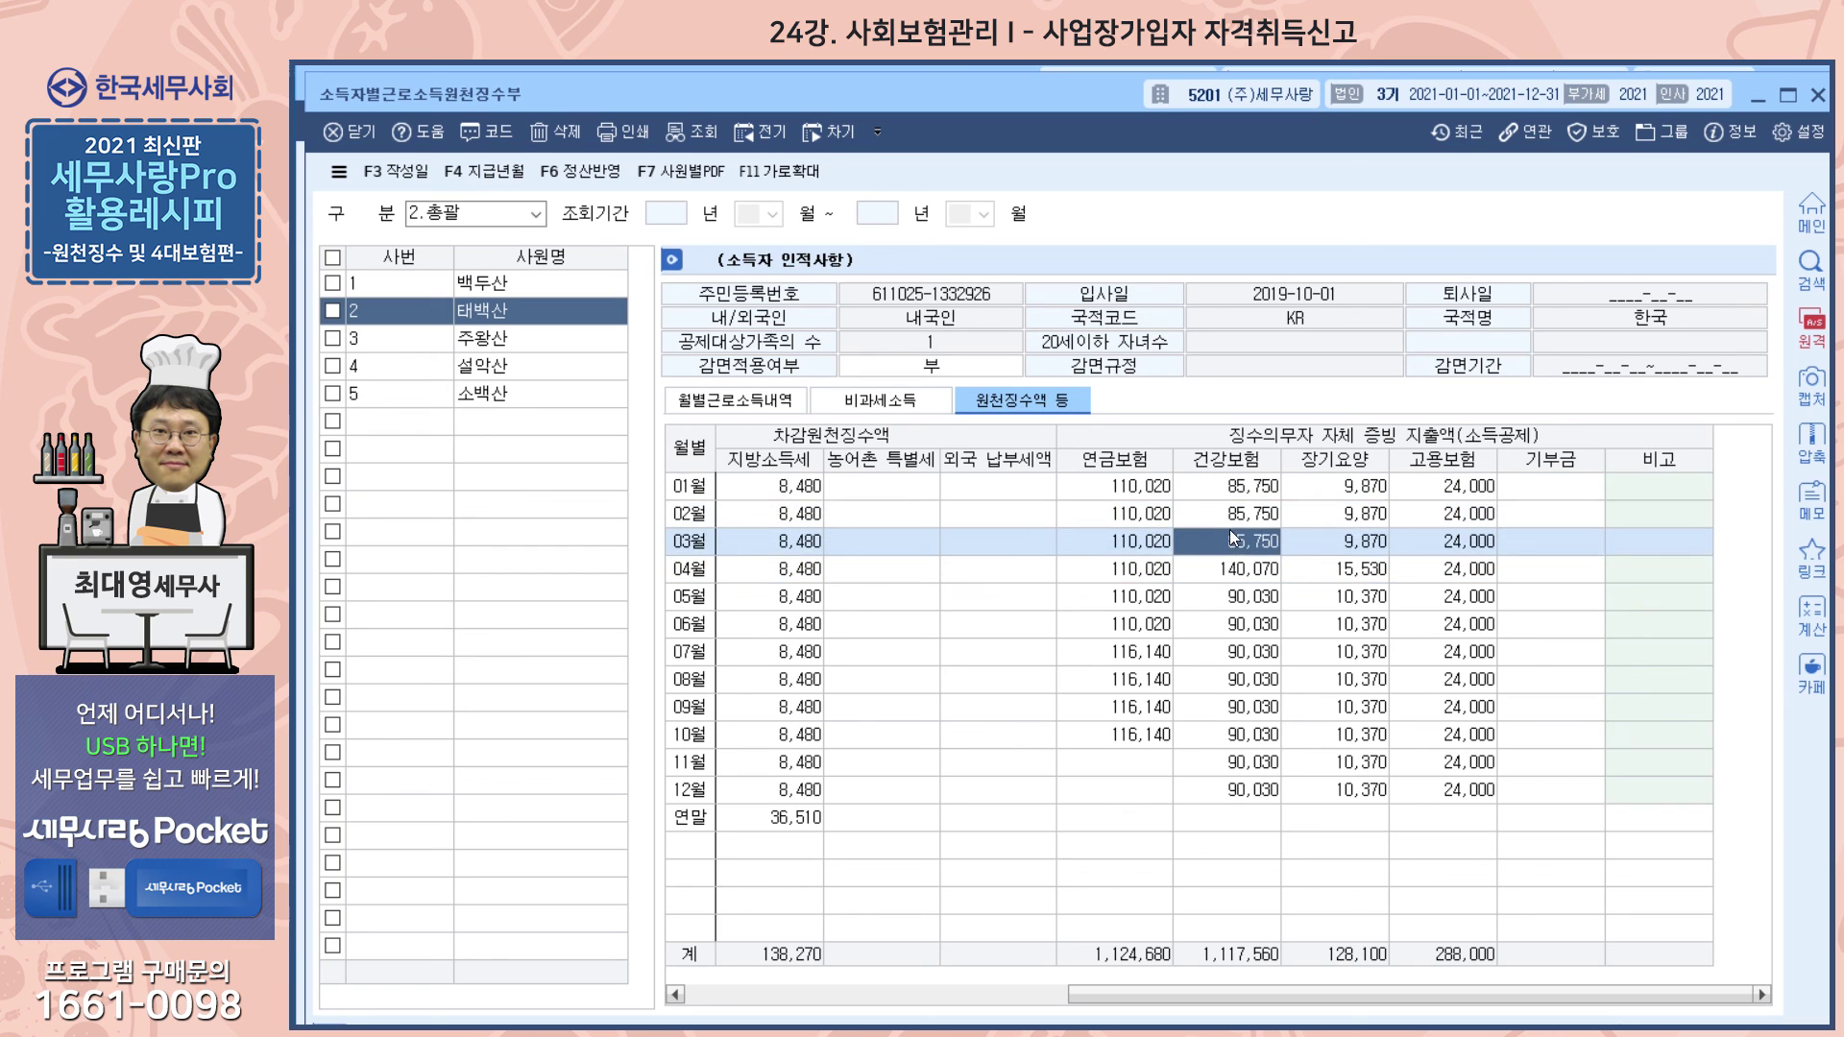
left_click(1230, 512)
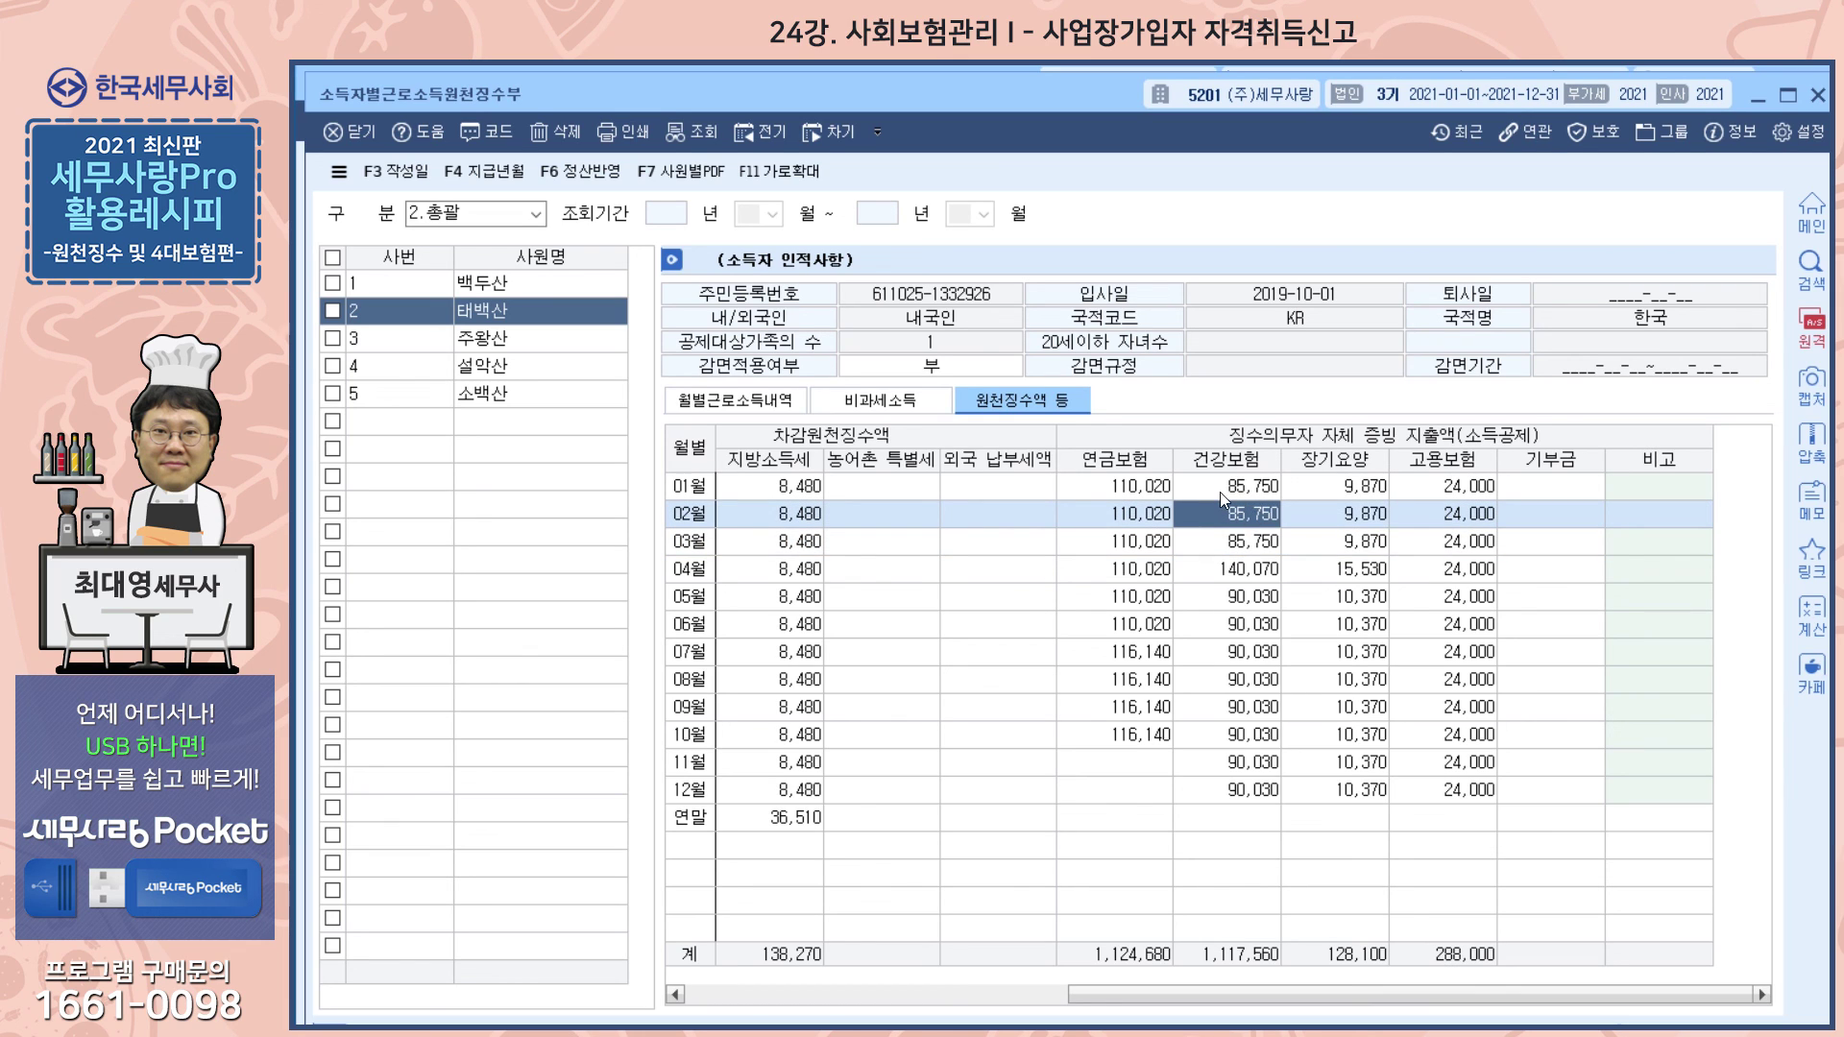
left_click(1222, 576)
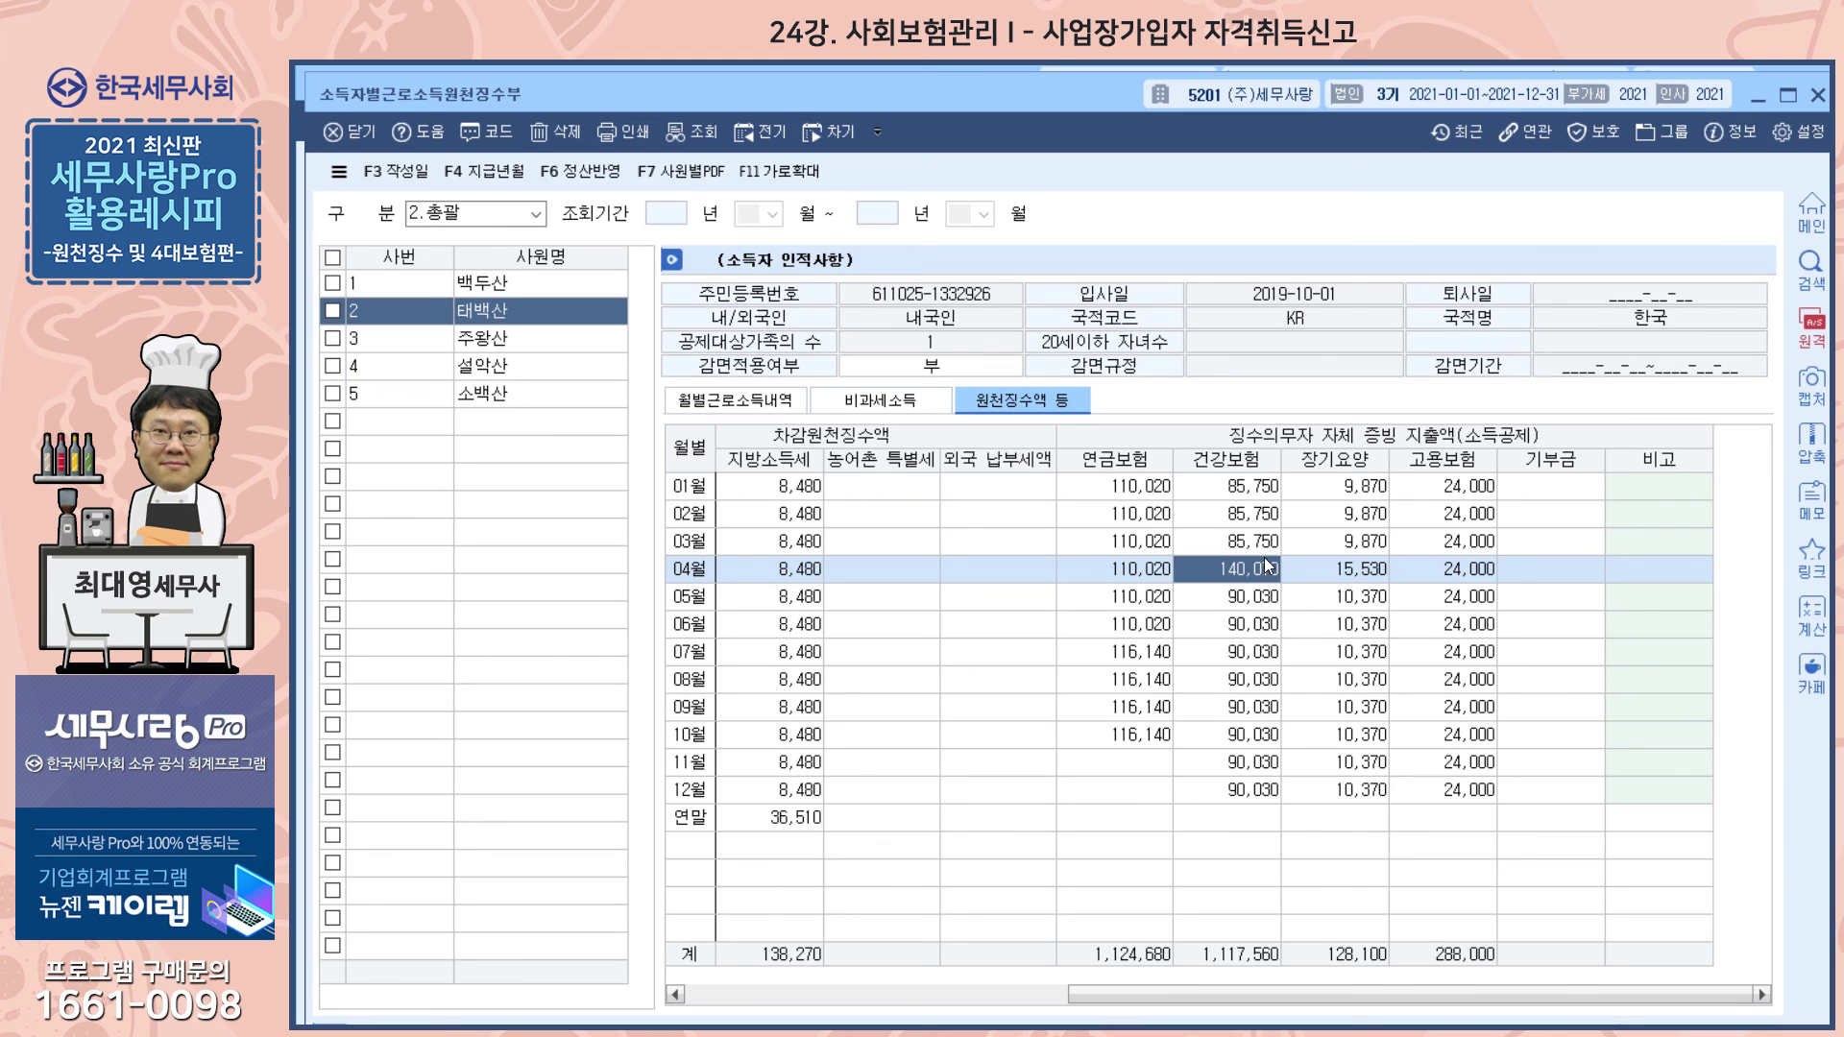
left_click(1231, 541)
left_click(1230, 517)
left_click(1238, 600)
left_click(1245, 632)
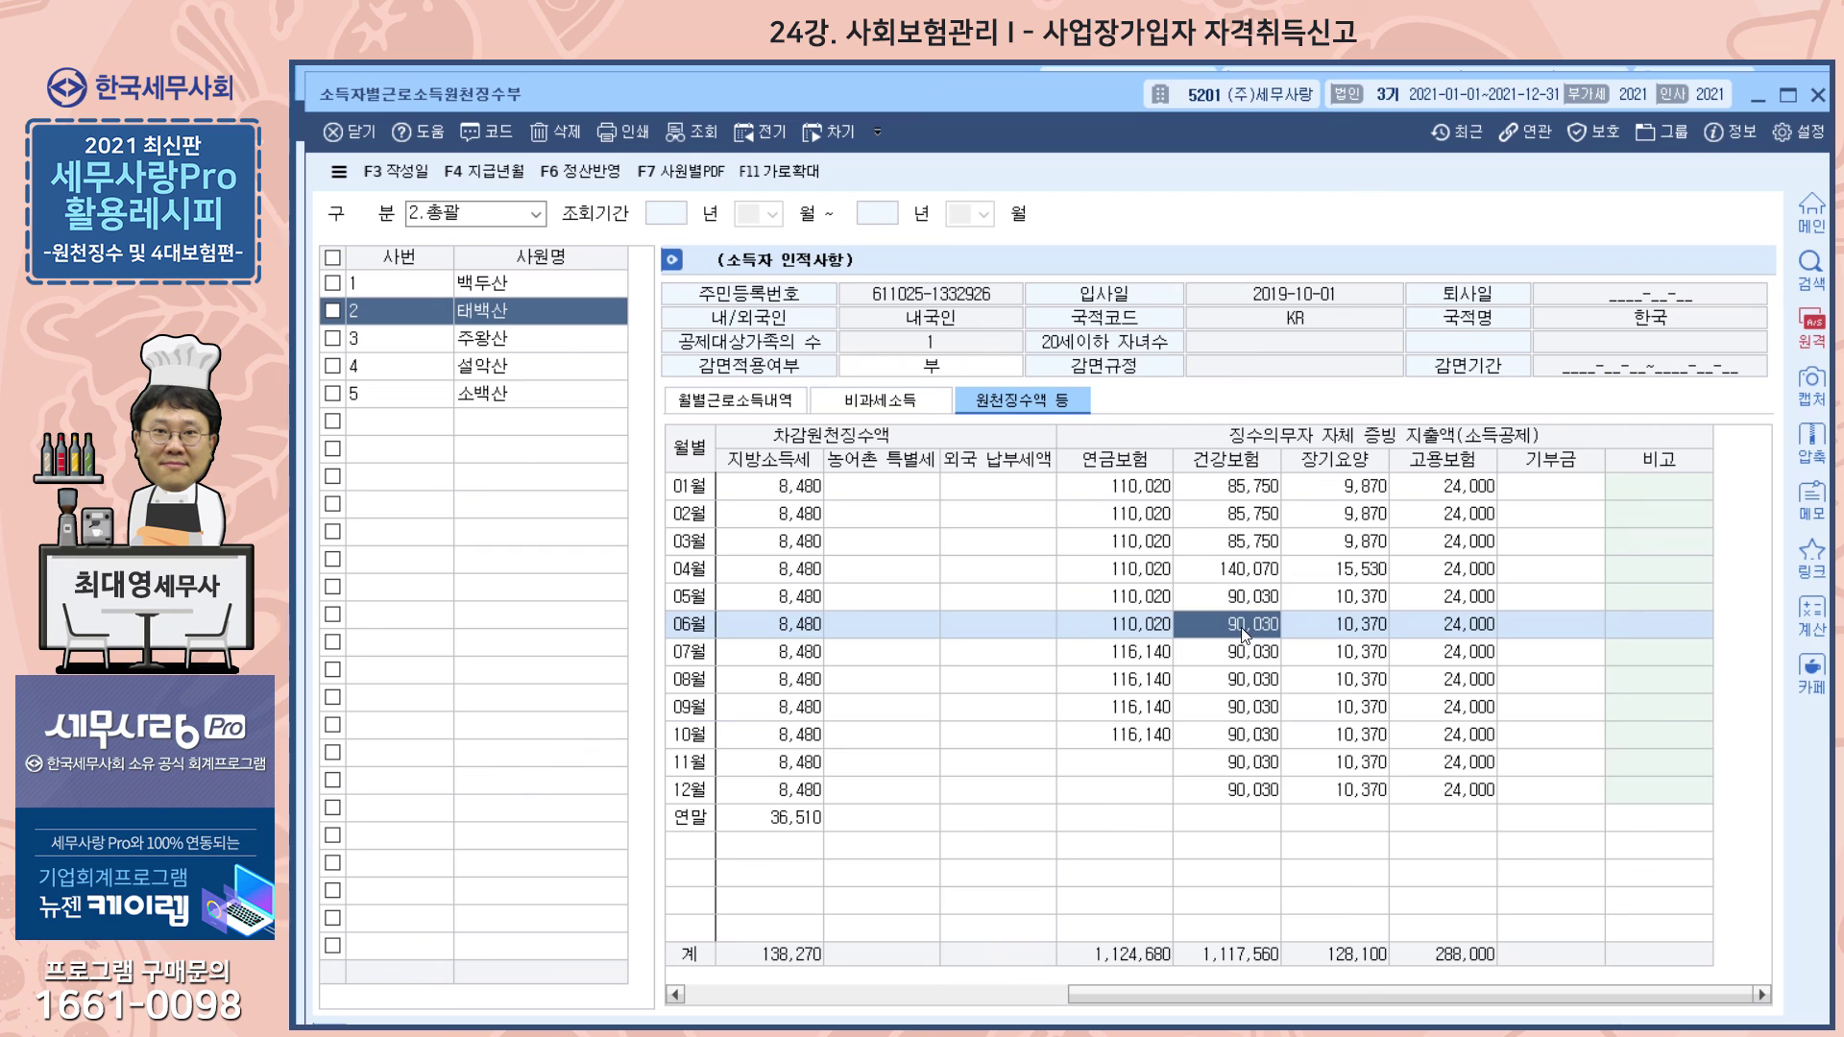